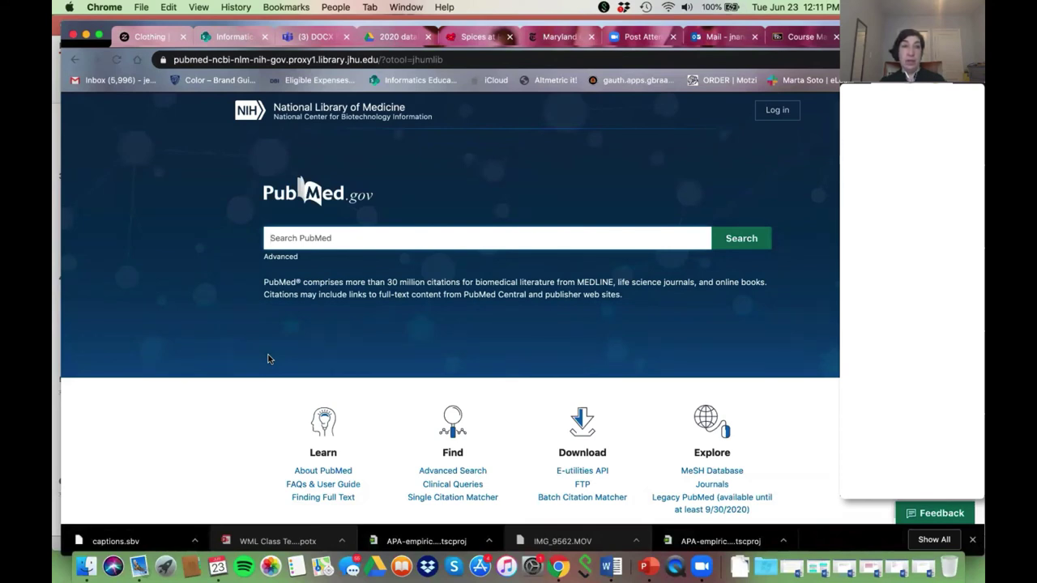
- Open PubMed from the Welch library page's literature databases and search for "opioid misuse chronic pain"
left_click(73, 62)
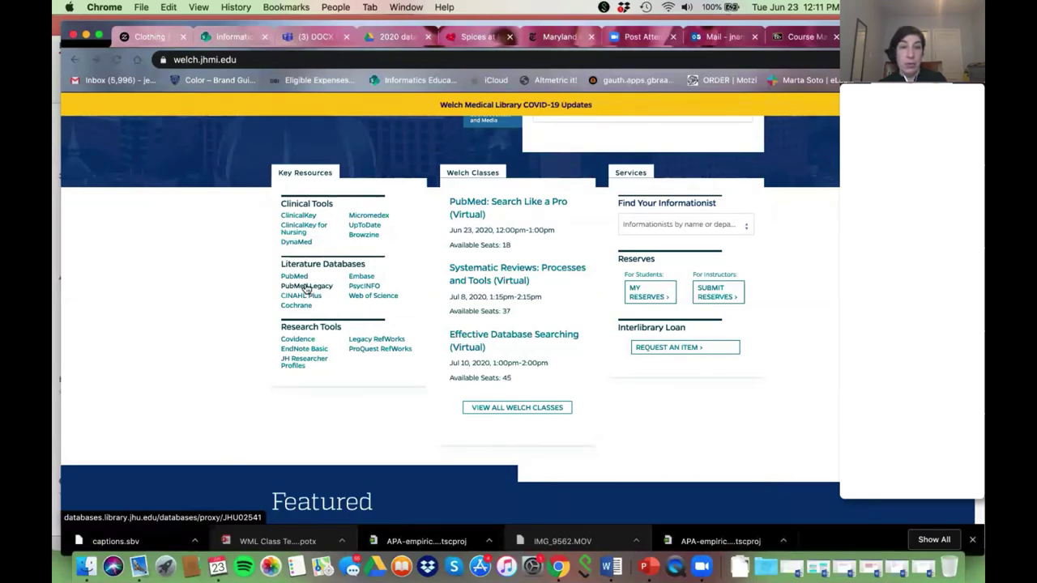
left_click(294, 277)
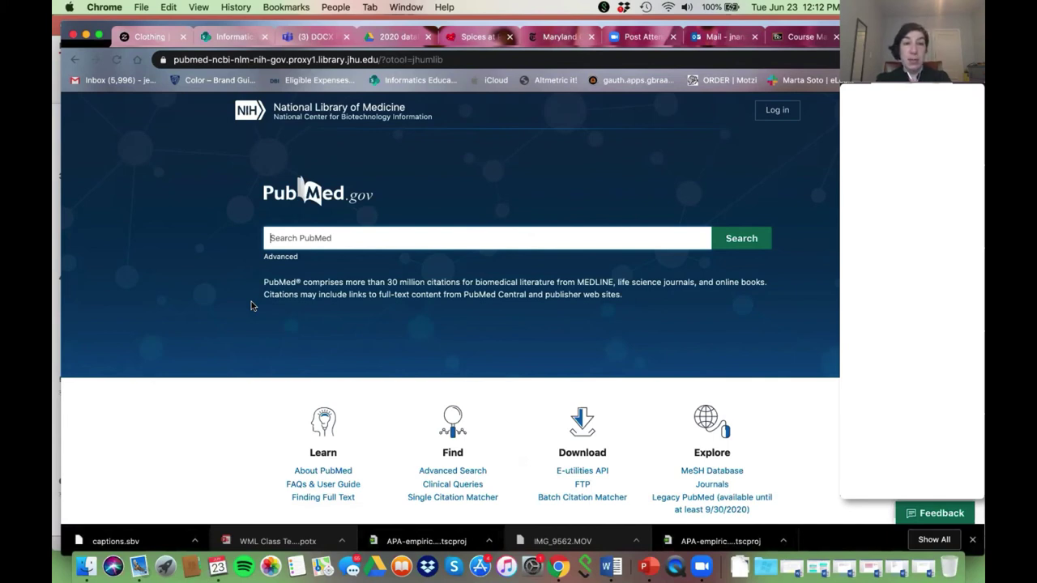
type("opioi")
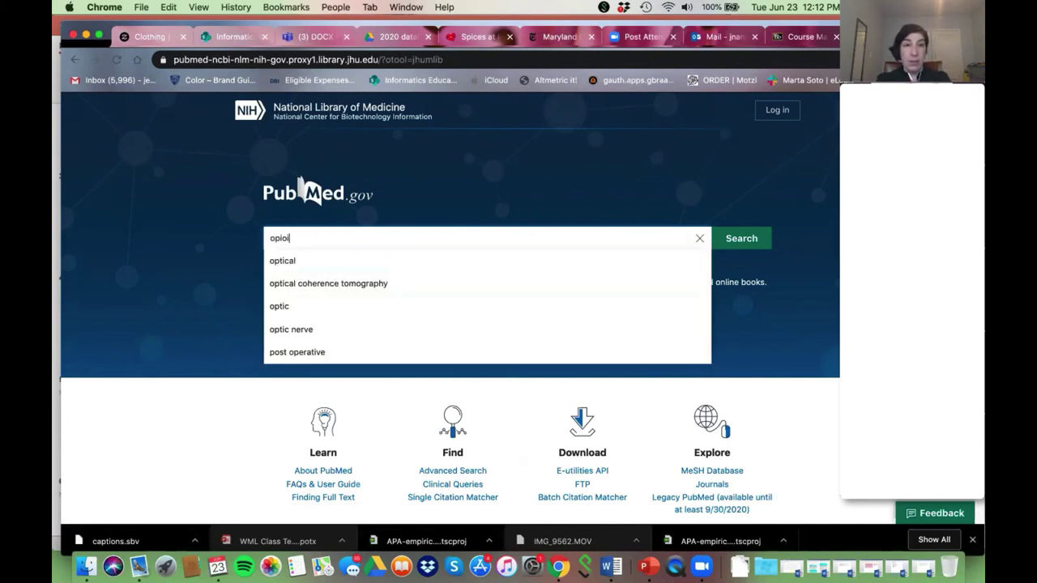
type("d misu")
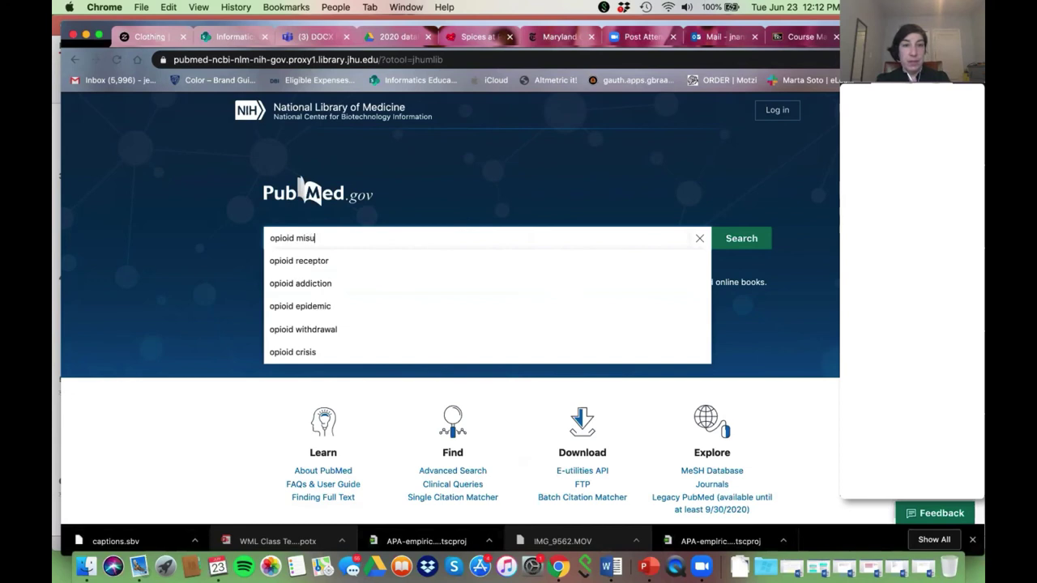
type("se chronic")
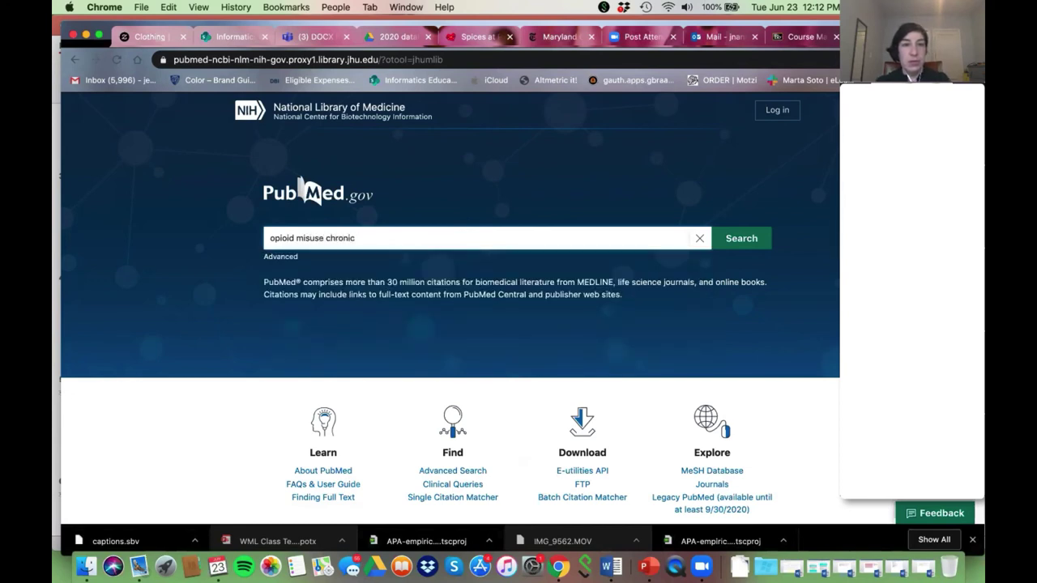
type(" pain")
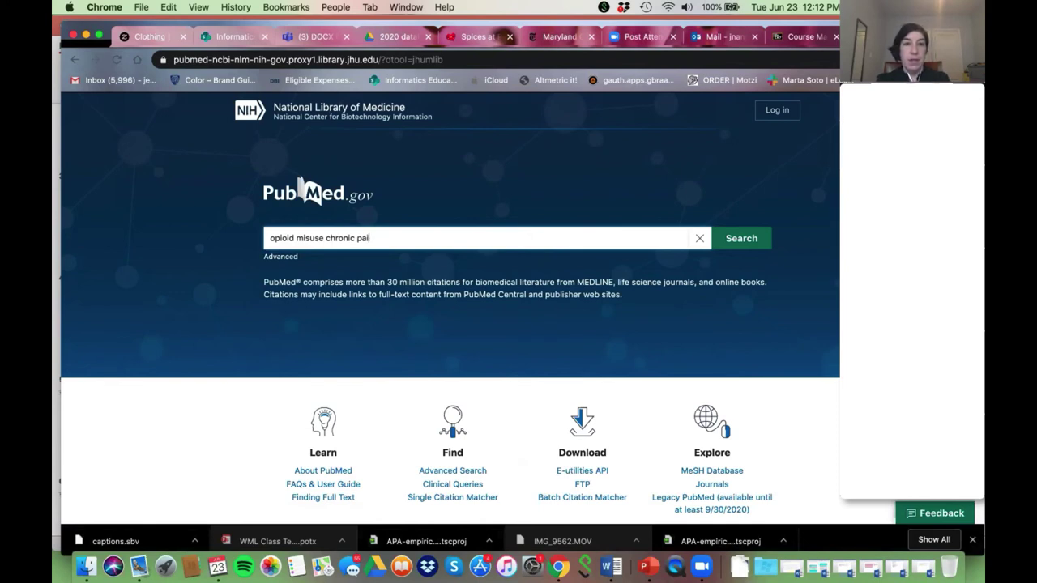
left_click(753, 241)
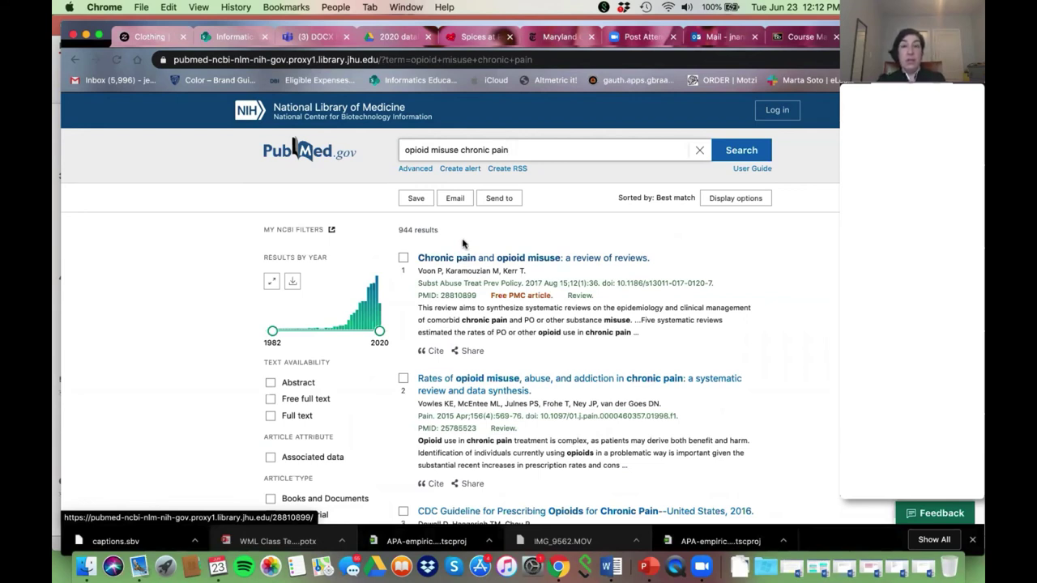
- Enclose opioid misuse in quotation marks in the search query so it is treated as a phrase
left_click(405, 151)
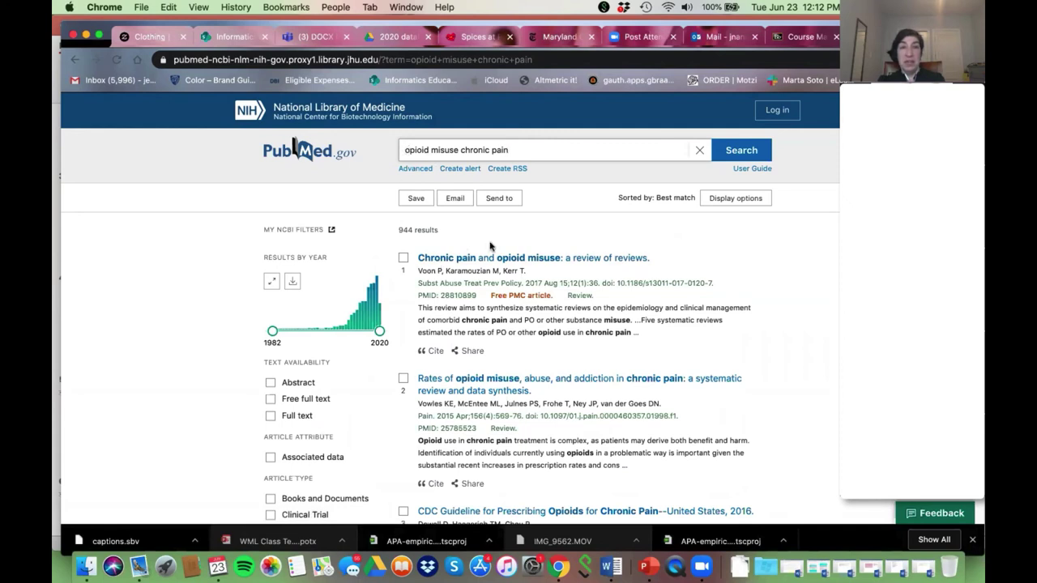
type("\"")
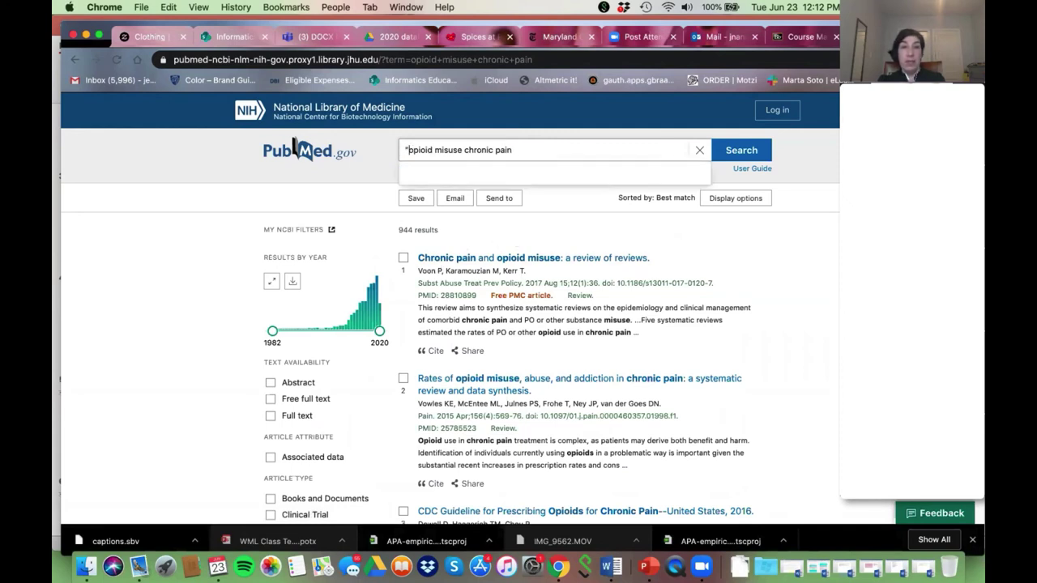
left_click(461, 150)
type("\"")
key("super+equal")
key("super+equal")
key("super+equal")
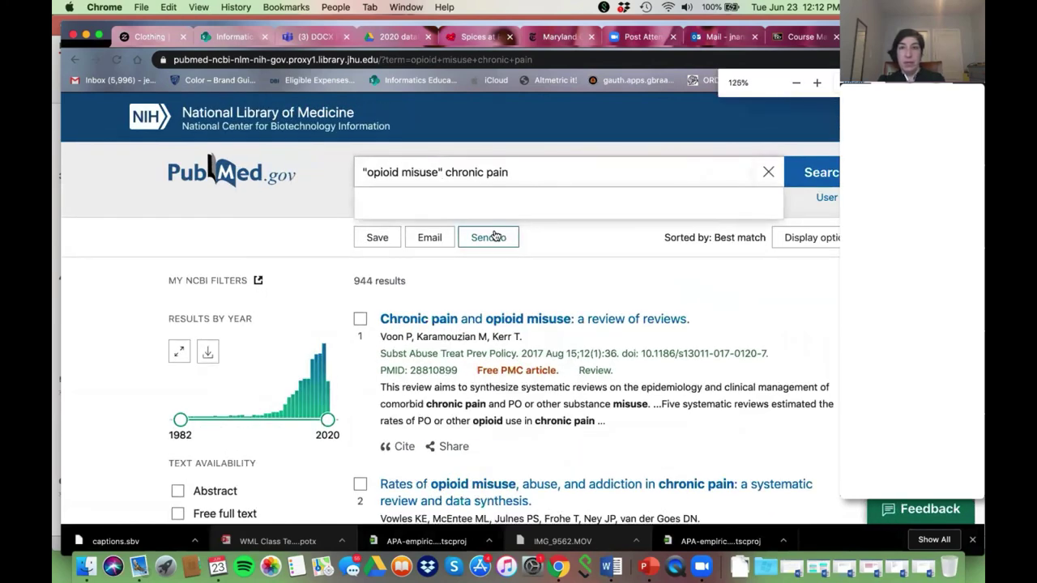
key("super+equal")
left_click(478, 288)
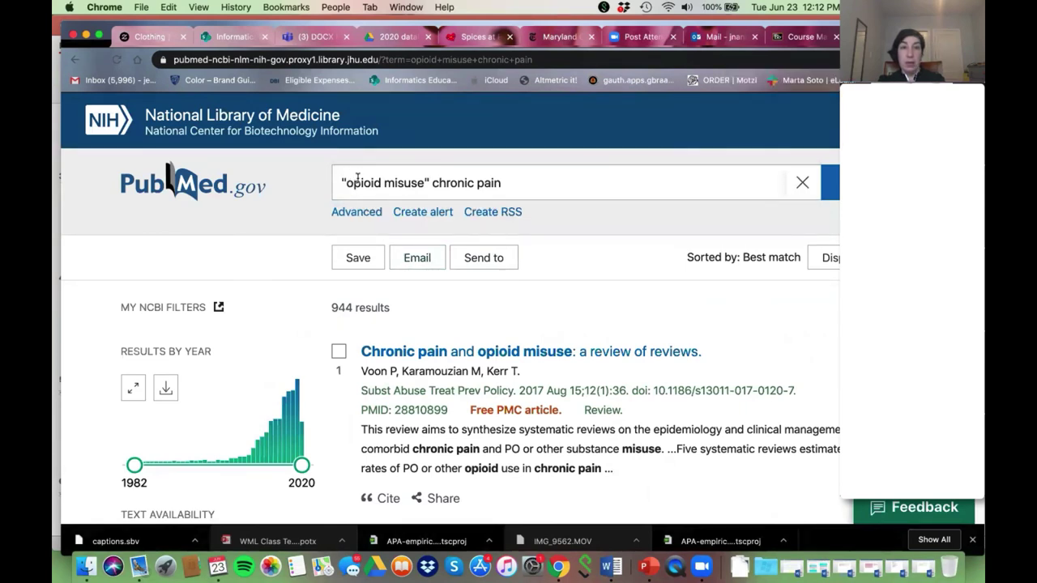
- Extend the query to "opioid misuse" AND "chronic pain", with both phrases in quotation marks, and run the search
left_click(434, 183)
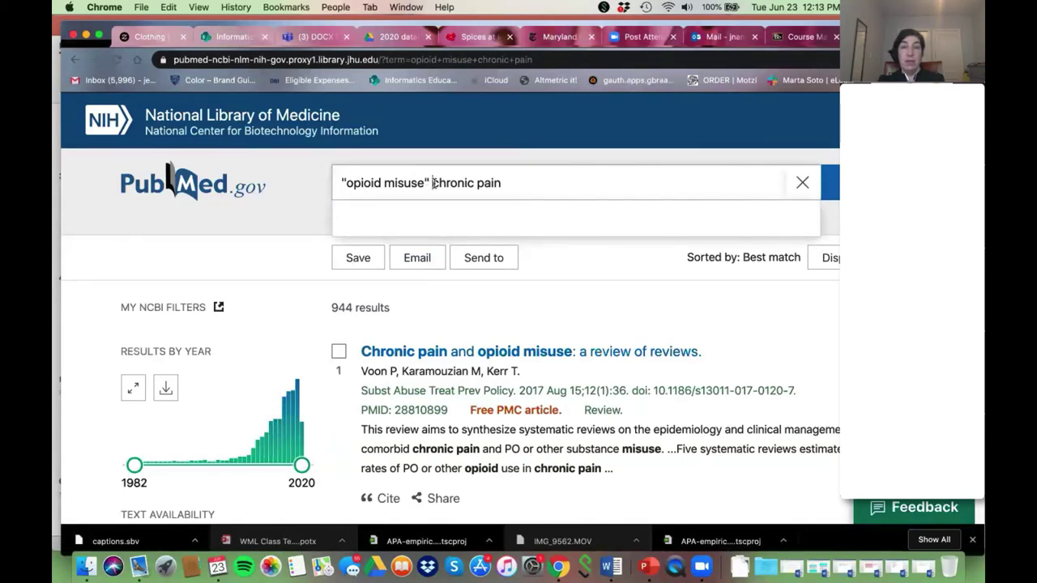
type("AND \"")
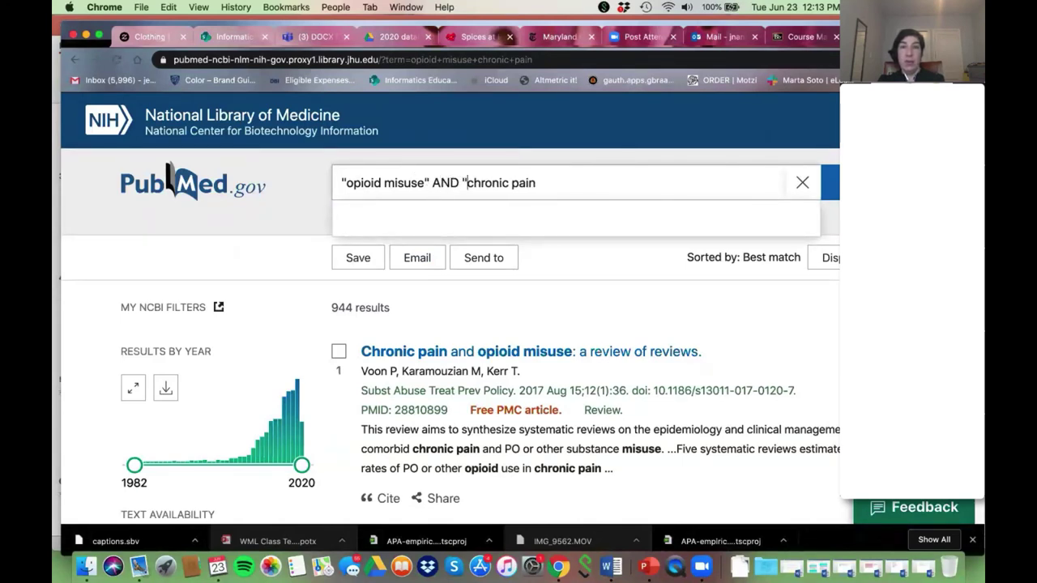
left_click(543, 184)
type("\"")
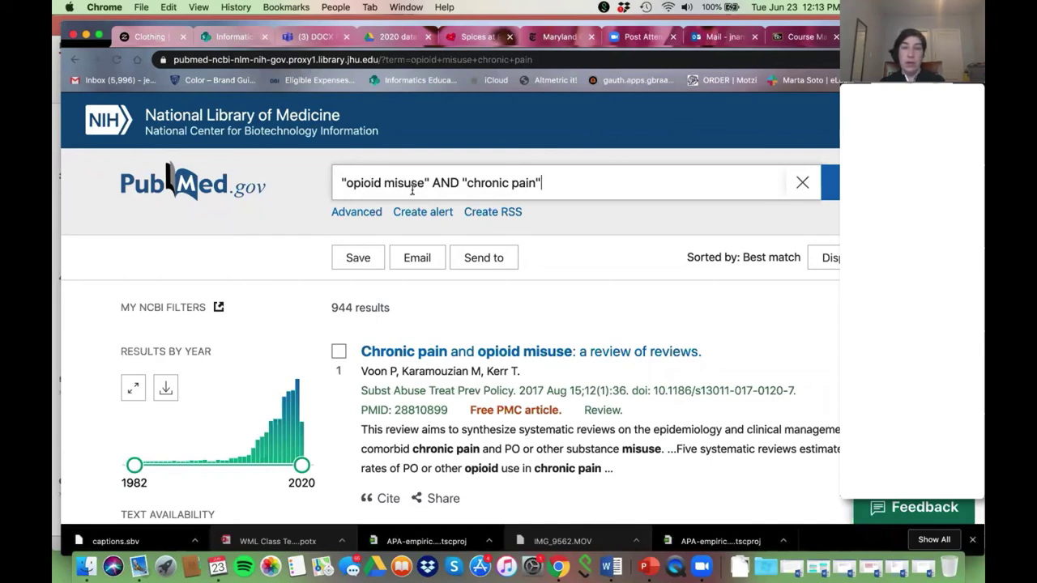
left_click(308, 197)
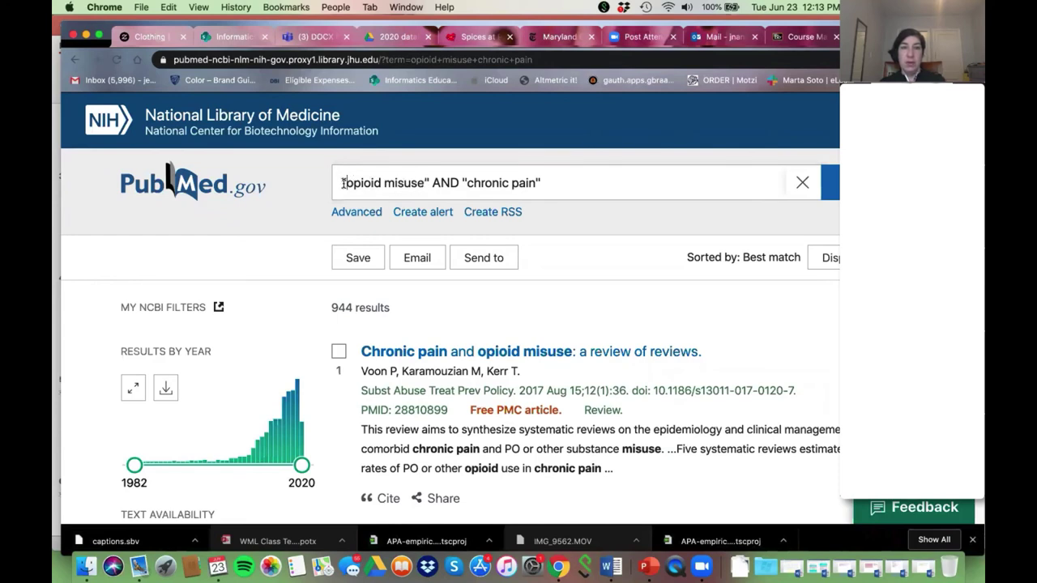
left_click_drag(344, 183, 460, 184)
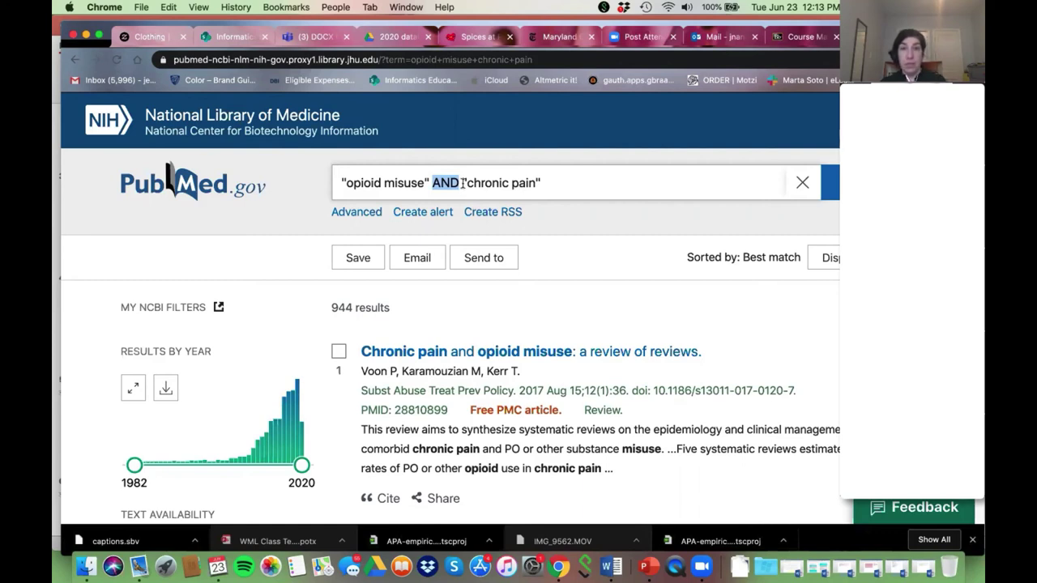
left_click(557, 216)
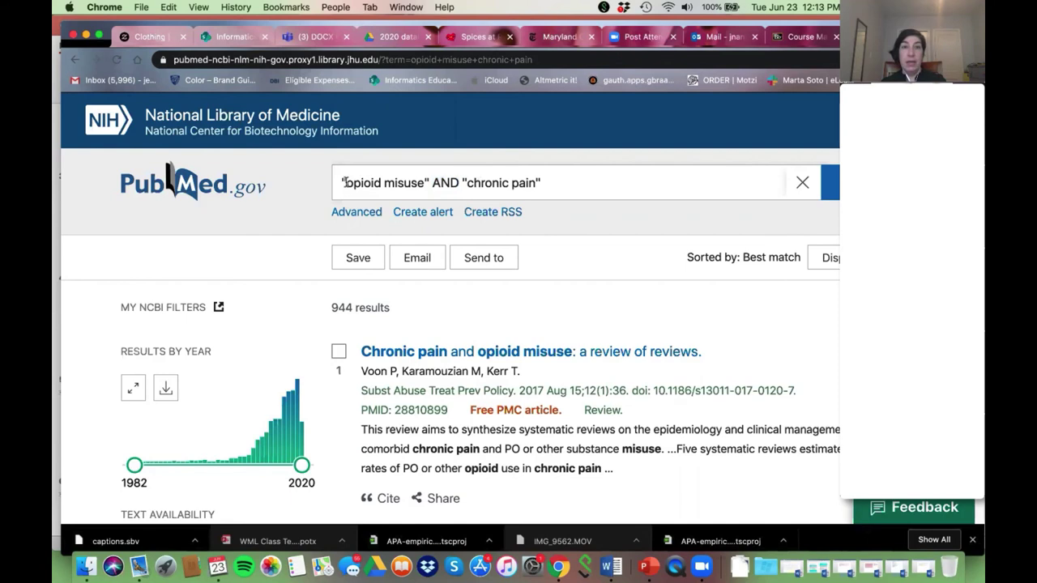
left_click(819, 192)
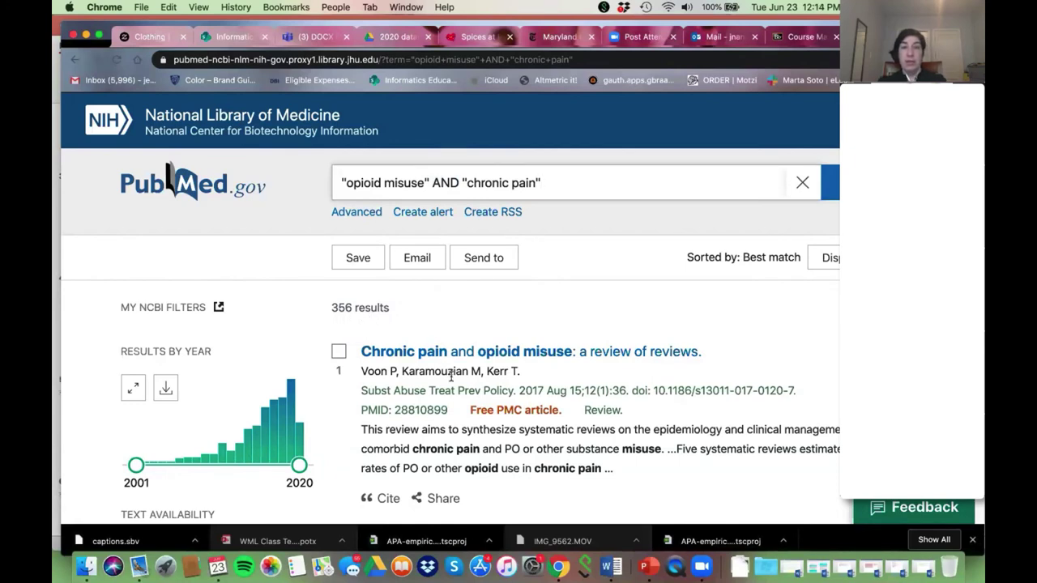
- Restrict both phrases to the article title with the [ti] field tag and run the search
left_click(428, 183)
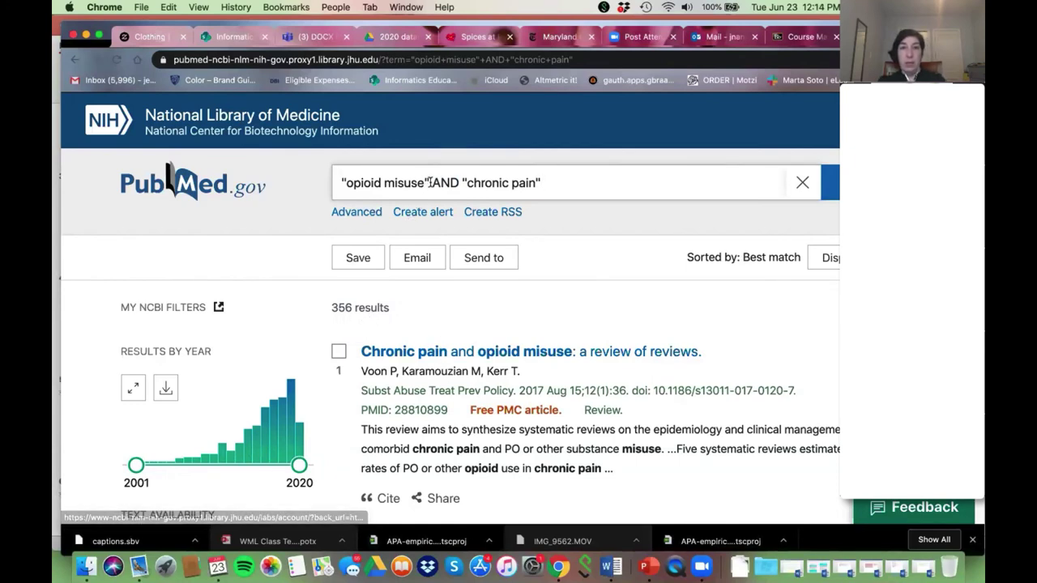
left_click(462, 322)
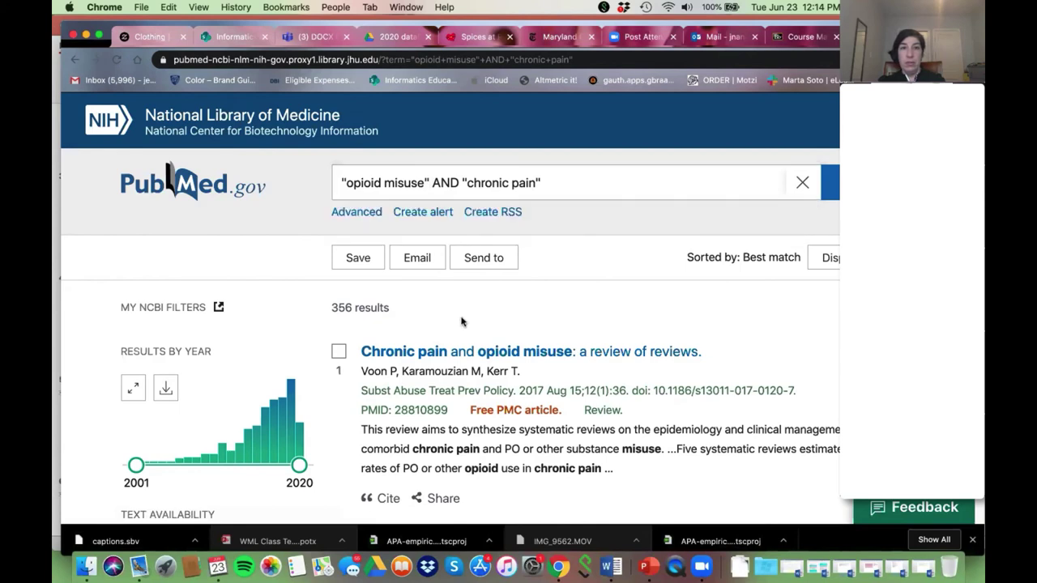
left_click(429, 183)
type("[ti]")
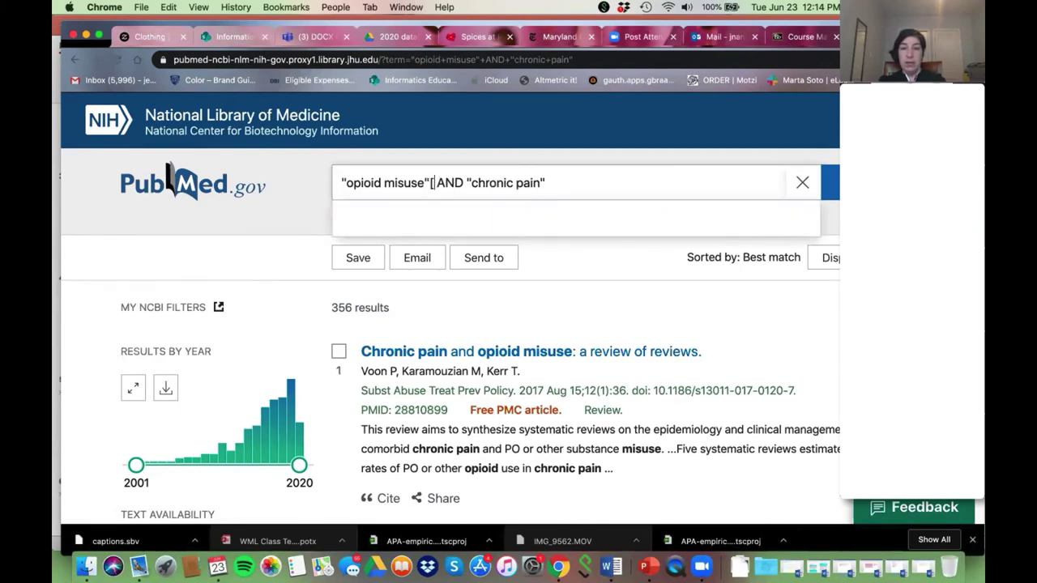
left_click(556, 185)
type("[ti]")
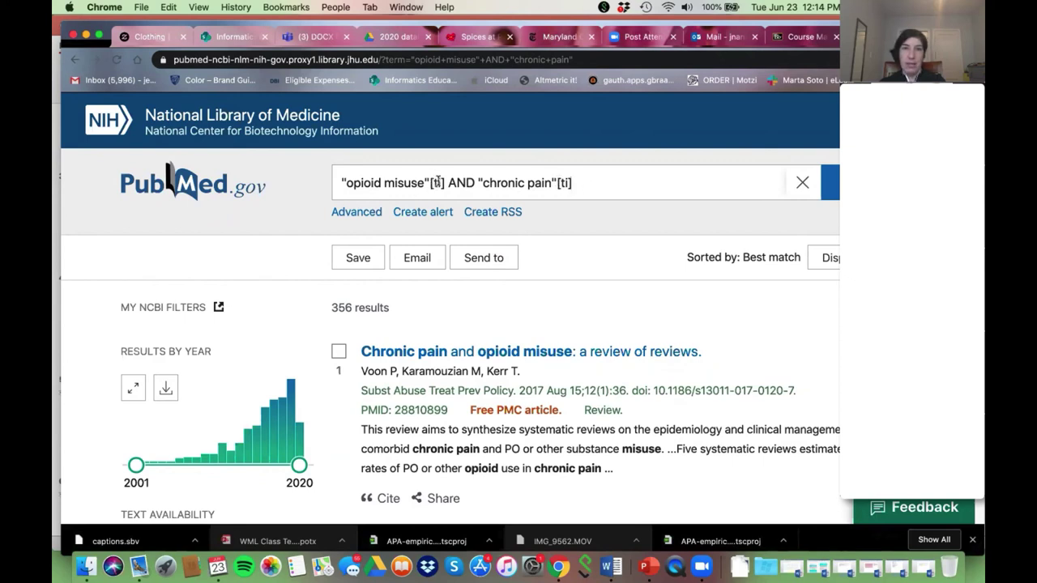
left_click(830, 183)
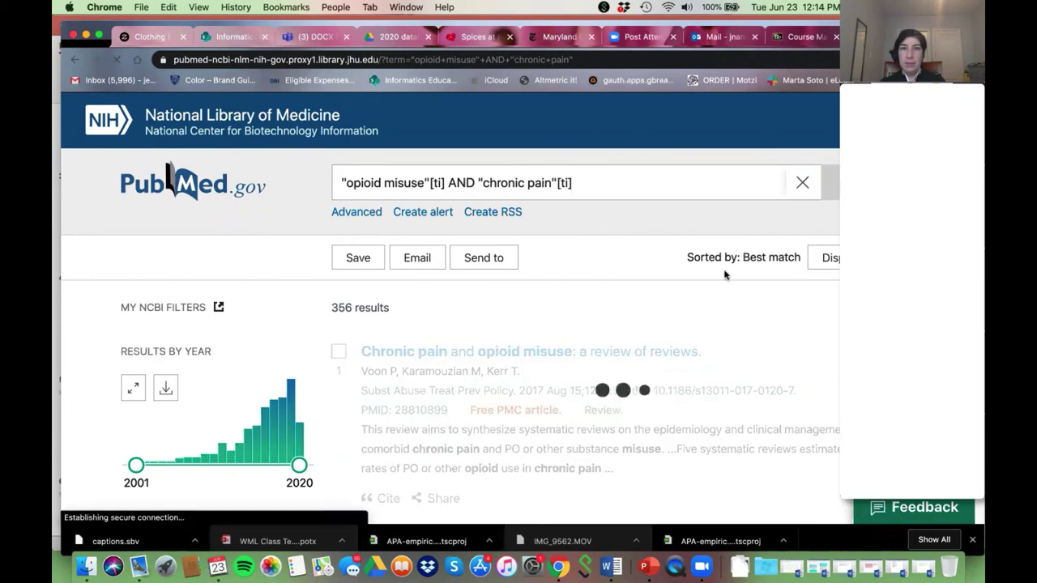
- Broaden both phrases to title and abstract by changing their field tags to [tiab], and rerun the search
scroll(373, 458, "down", 2)
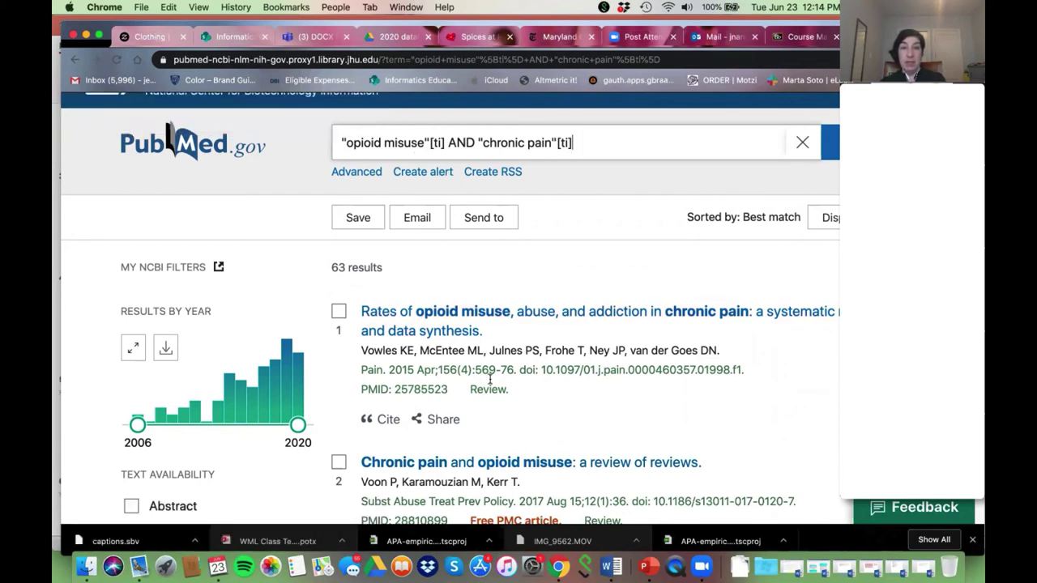
scroll(515, 410, "down", 2)
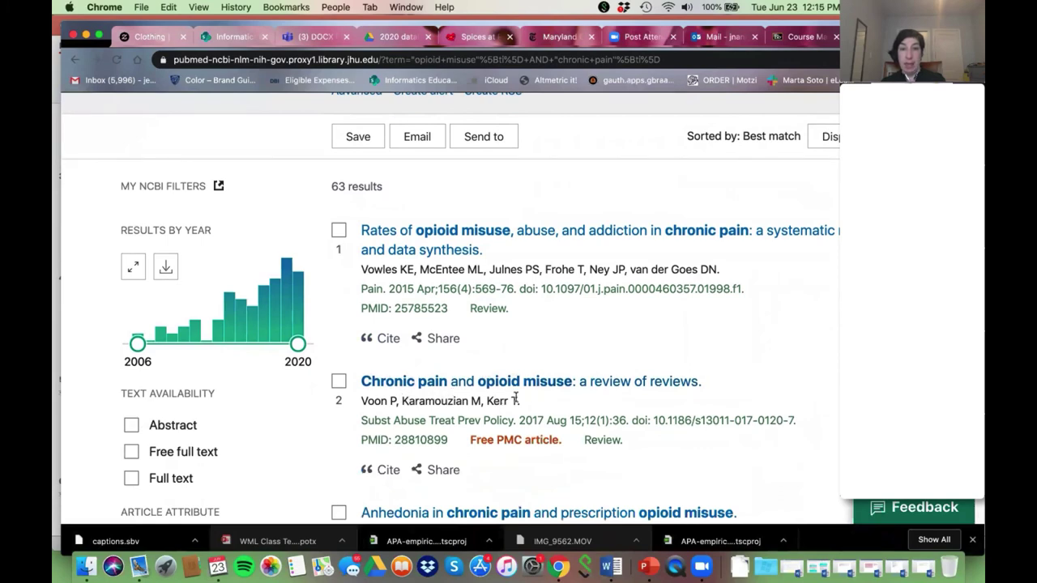
scroll(511, 385, "down", 5)
scroll(519, 389, "down", 9)
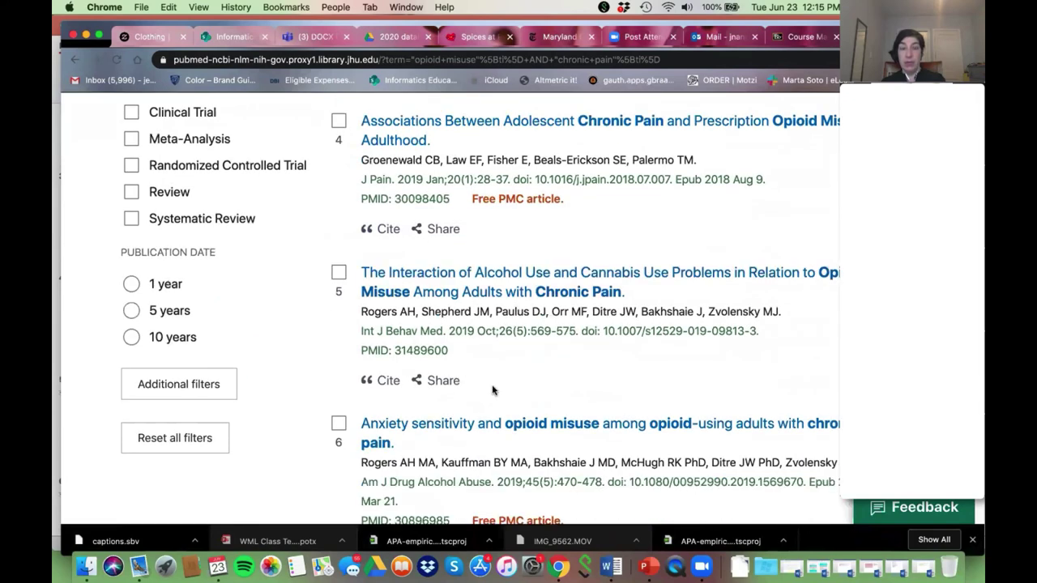
scroll(511, 389, "up", 5)
scroll(510, 387, "up", 5)
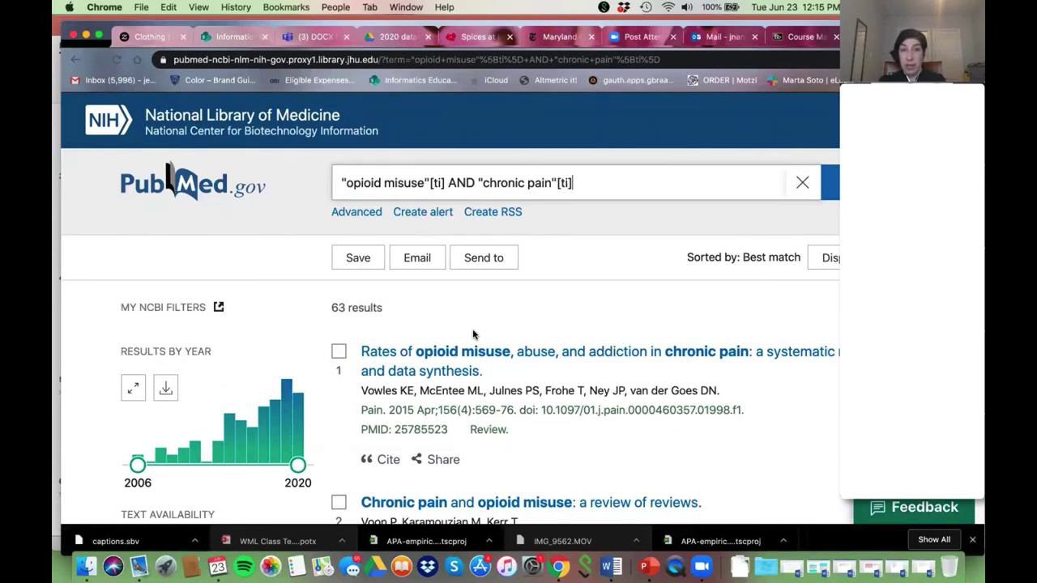
left_click(442, 183)
type("ab")
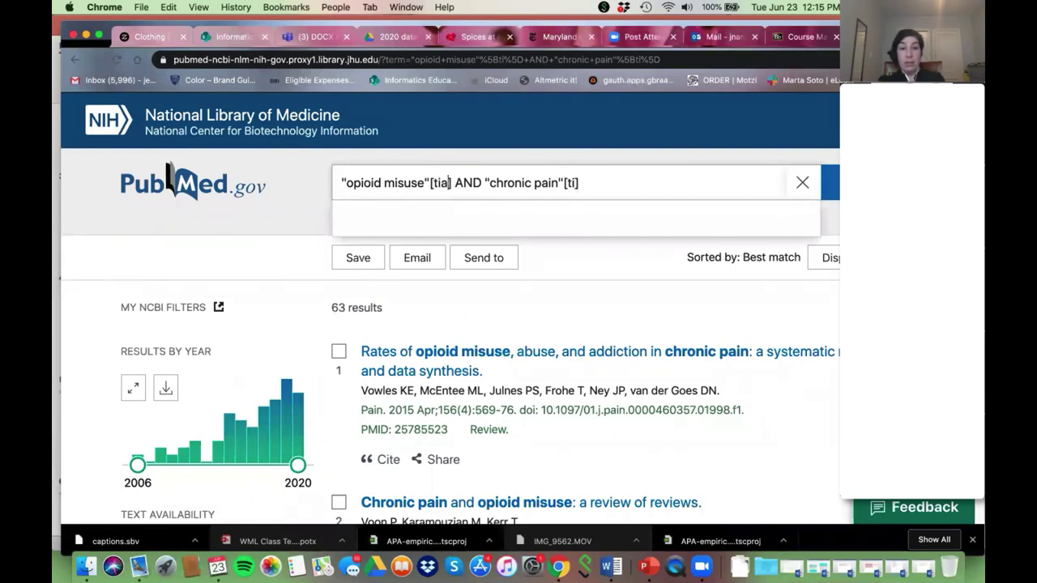
left_click(582, 183)
type("ab")
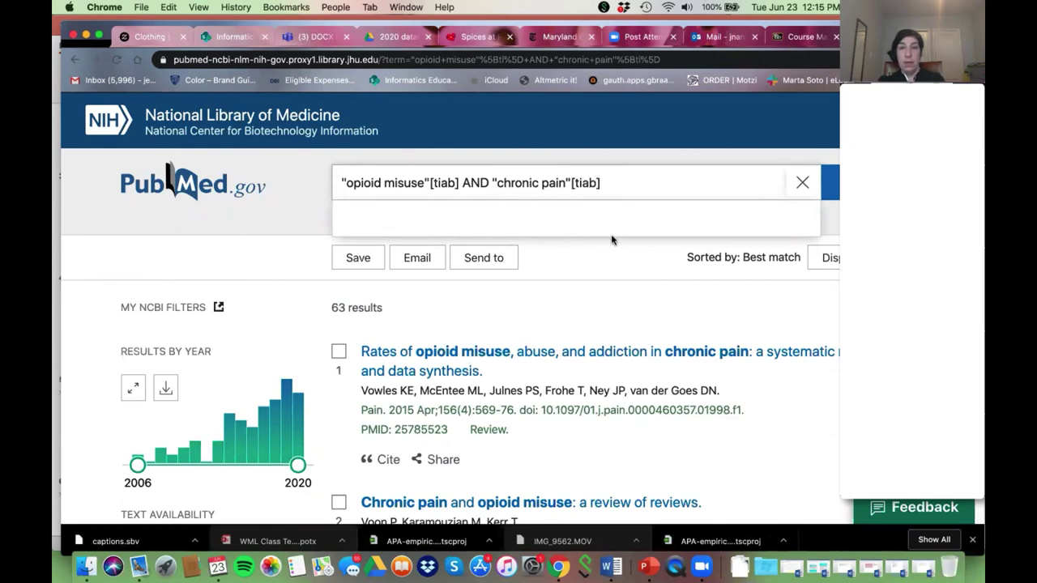
key("Return")
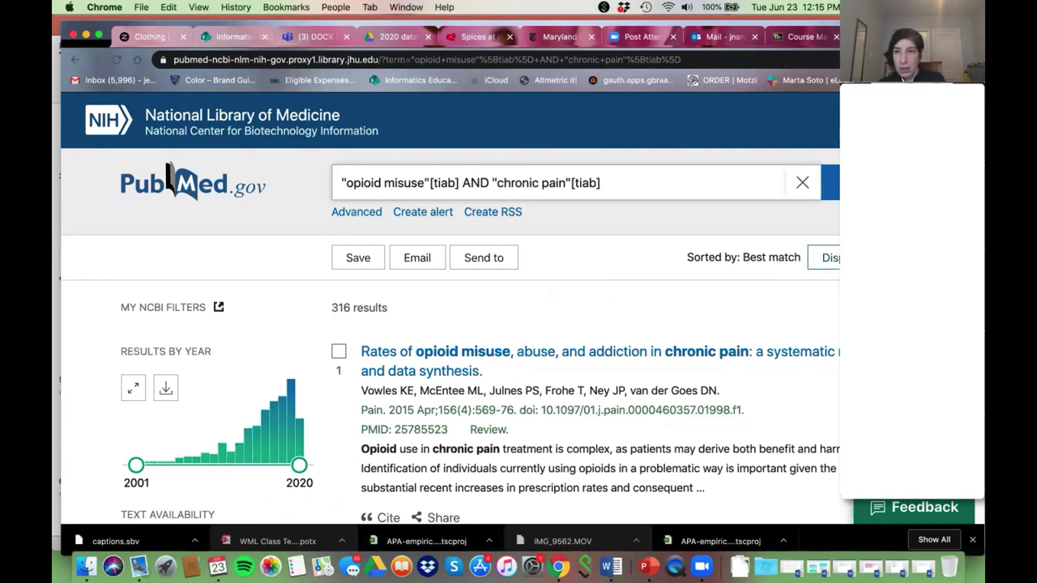
- Switch the search results' display format to Abstract and view the first article's abstract
left_click(826, 257)
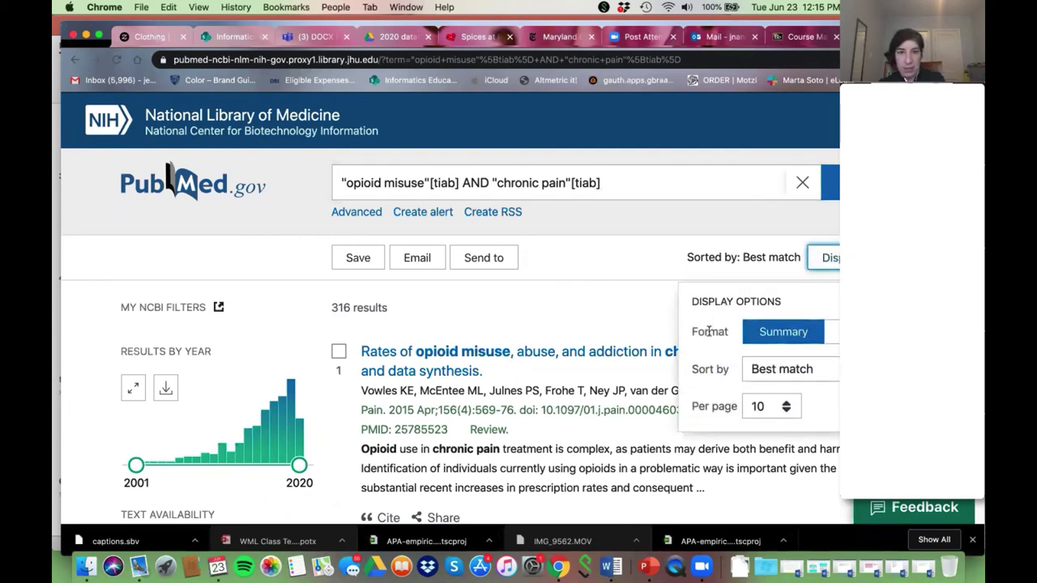
scroll(709, 369, "down", 3)
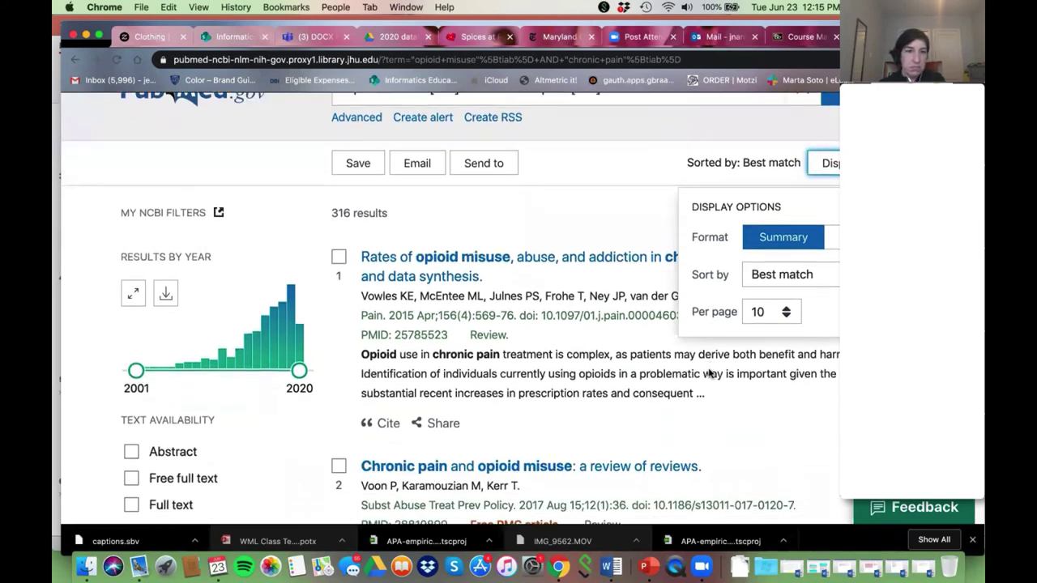
scroll(710, 371, "down", 1)
scroll(710, 371, "up", 2)
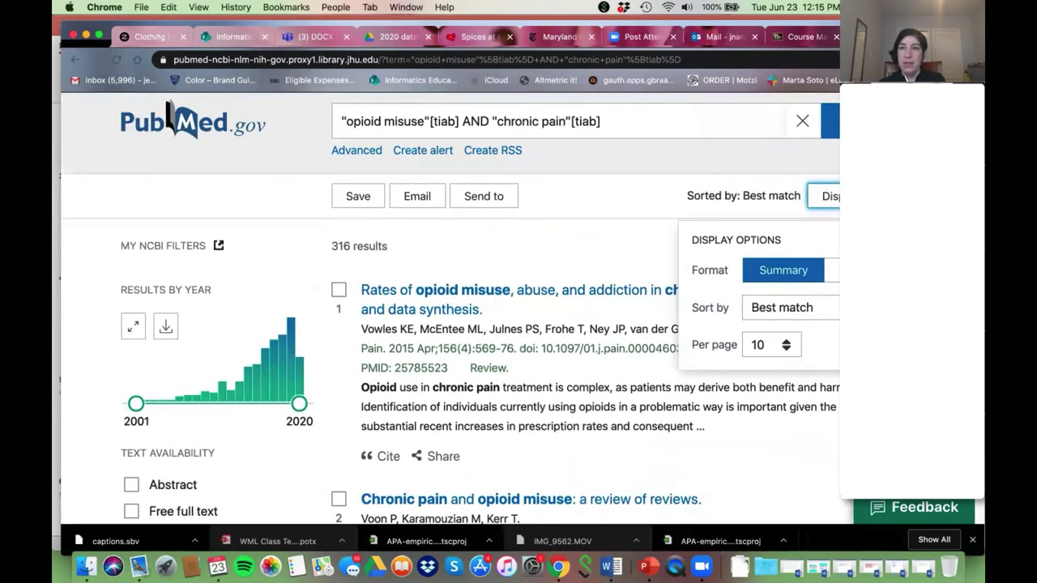
left_click(832, 270)
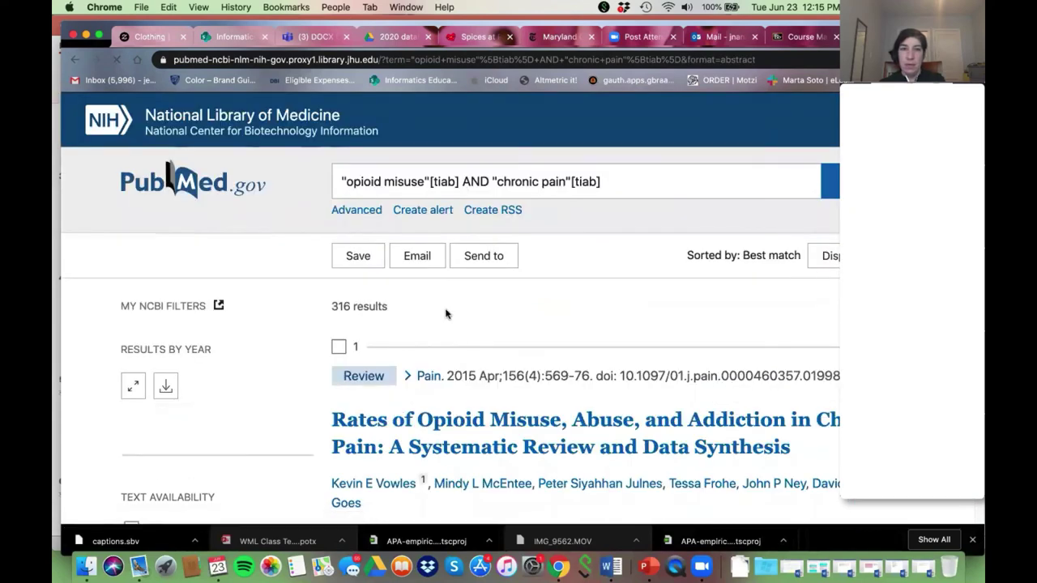
scroll(384, 352, "down", 10)
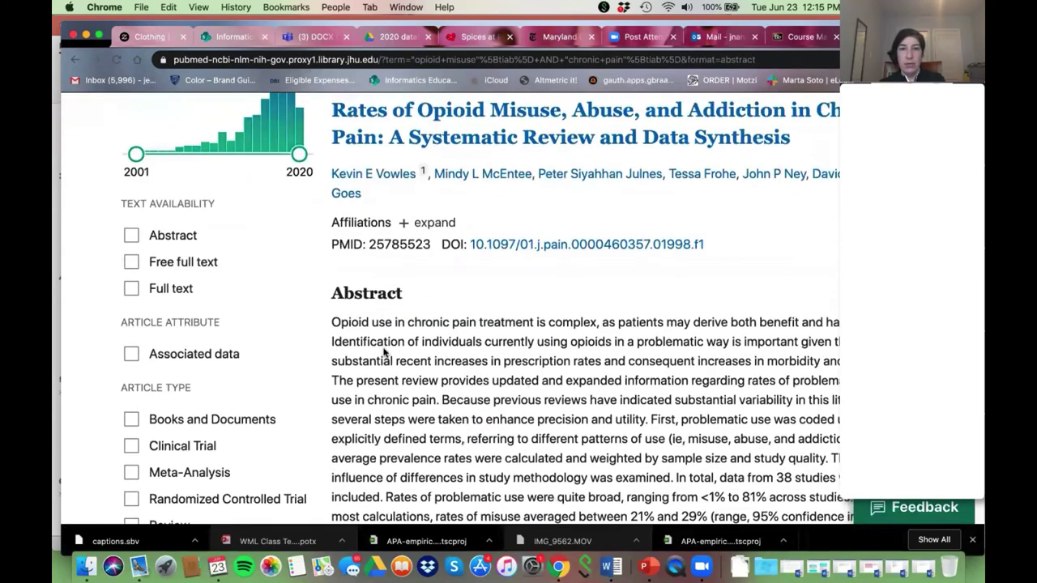
- Read through the abstracts of the first three search results
scroll(452, 420, "down", 8)
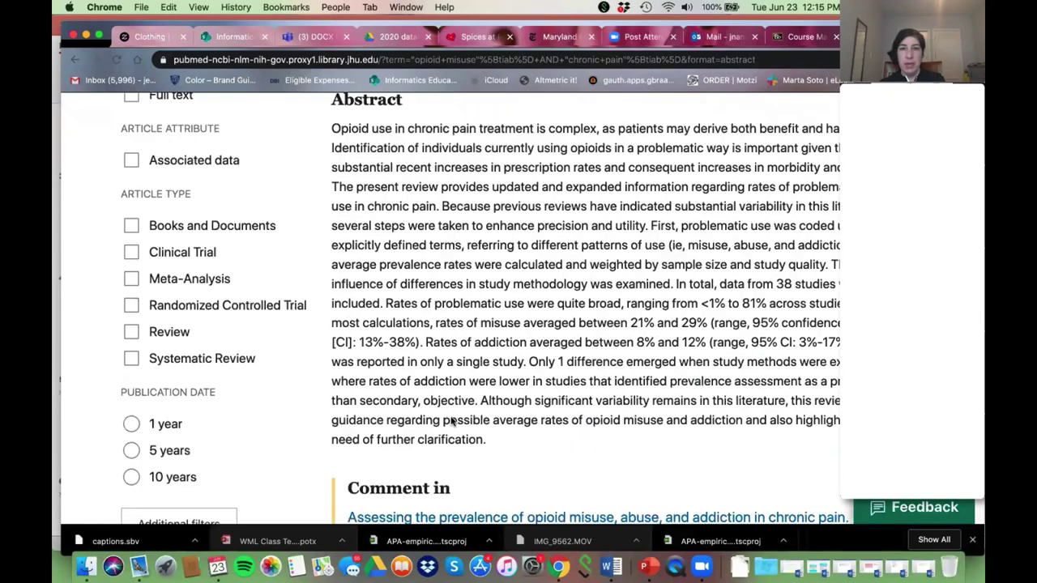
scroll(452, 420, "down", 20)
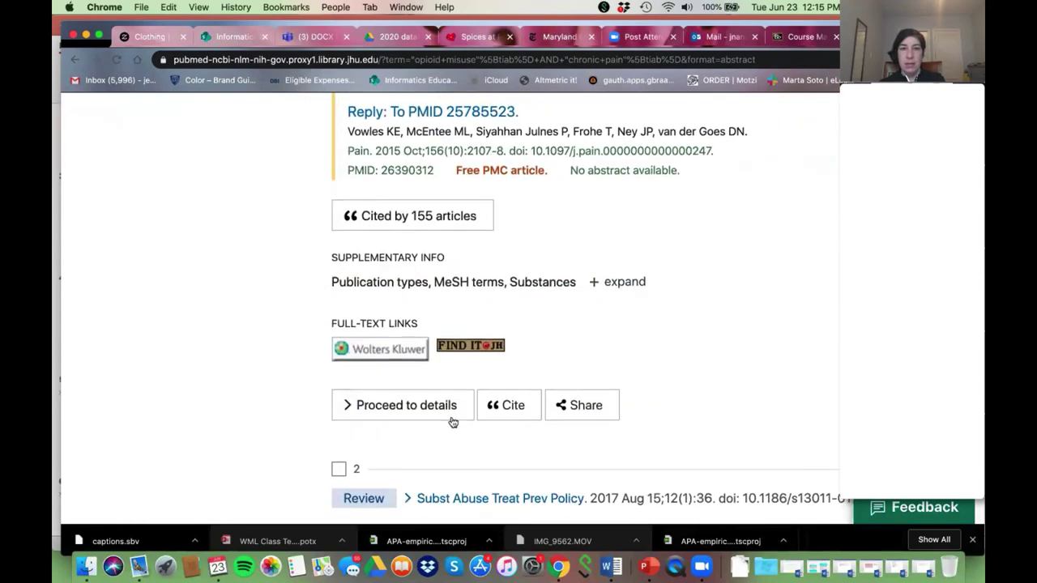
scroll(451, 419, "down", 11)
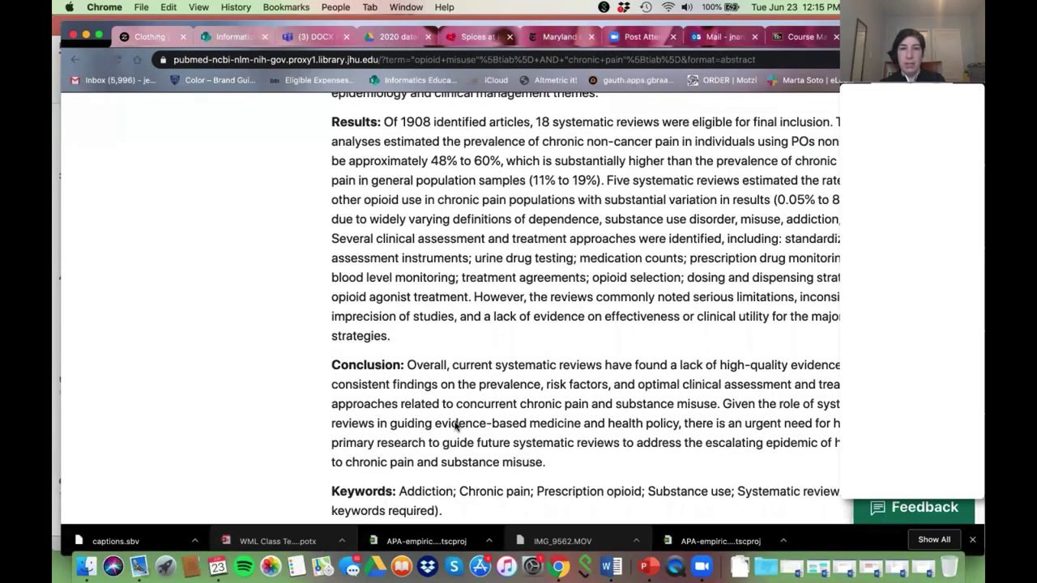
scroll(455, 424, "down", 20)
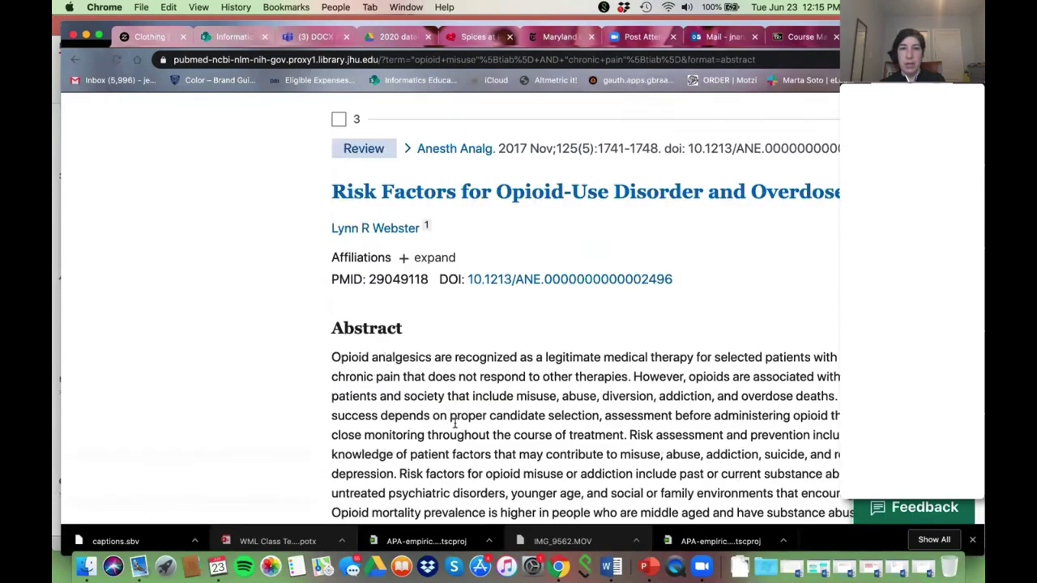
- Switch the search results' display format back to Summary
scroll(456, 405, "up", 15)
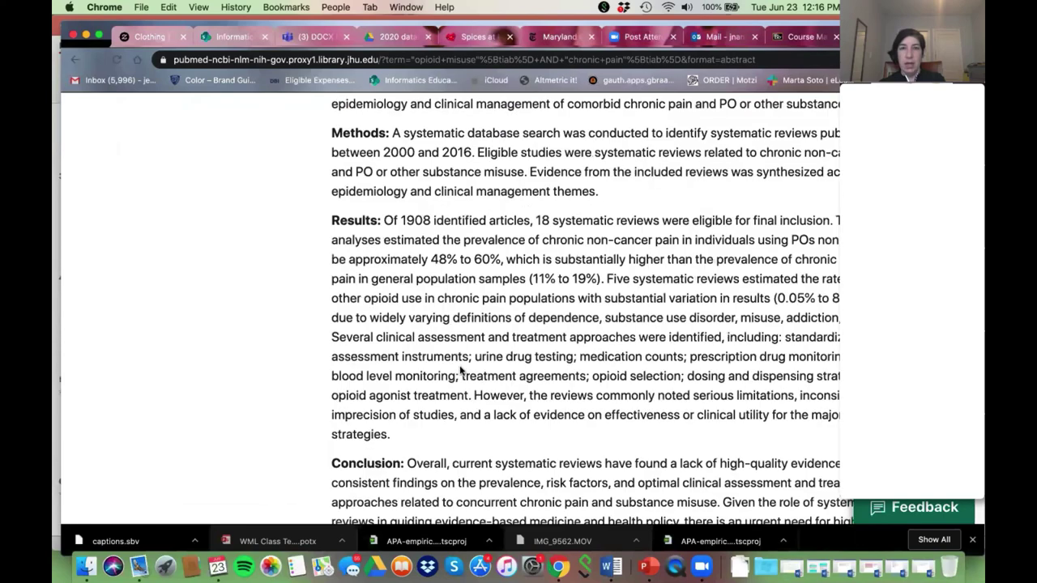
scroll(460, 370, "up", 10)
scroll(458, 370, "up", 15)
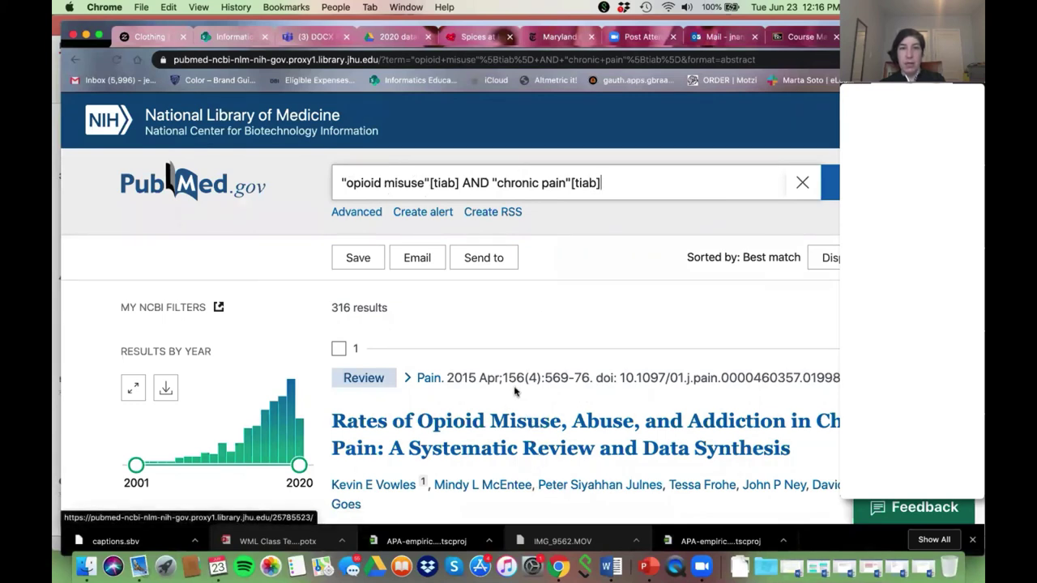
left_click(828, 257)
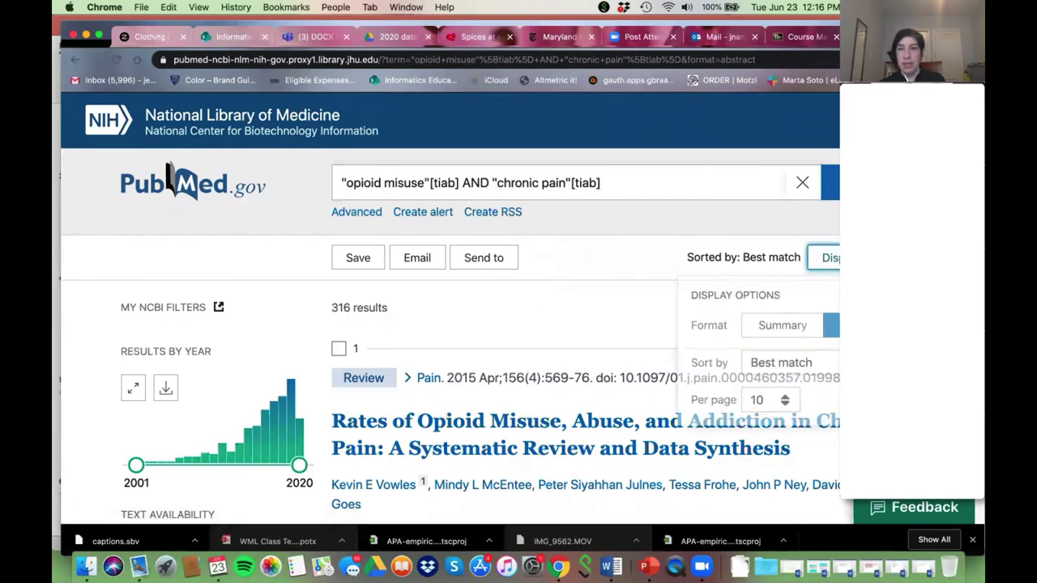
left_click(782, 325)
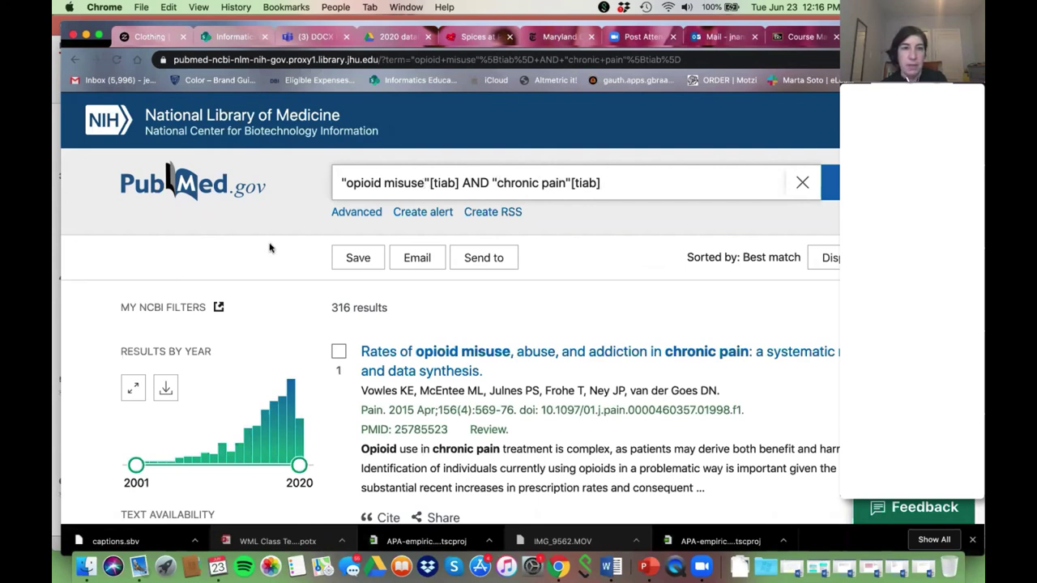
- Filter the search results to the Systematic Review article type
scroll(256, 307, "down", 1)
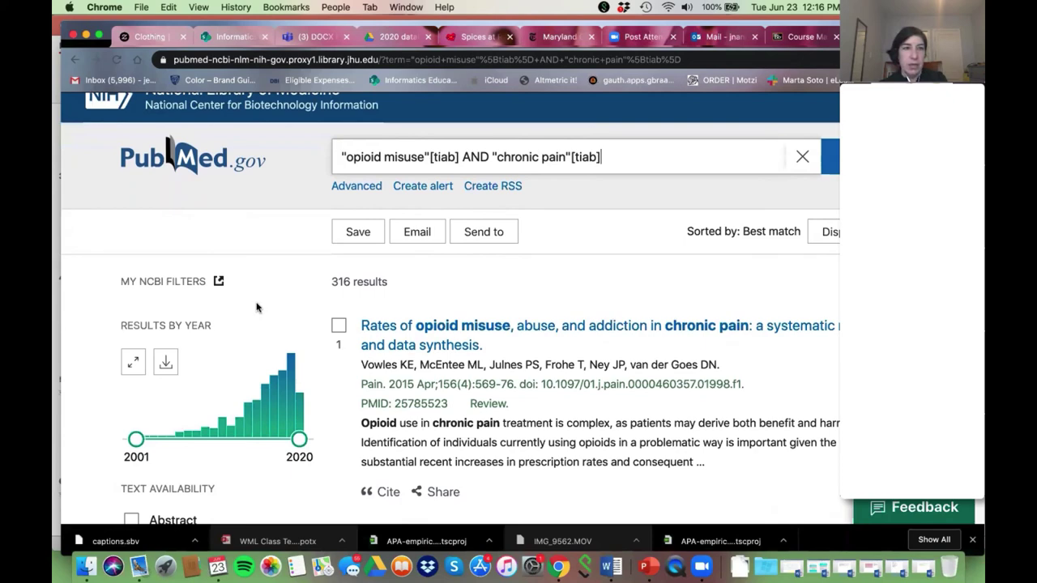
scroll(256, 307, "down", 5)
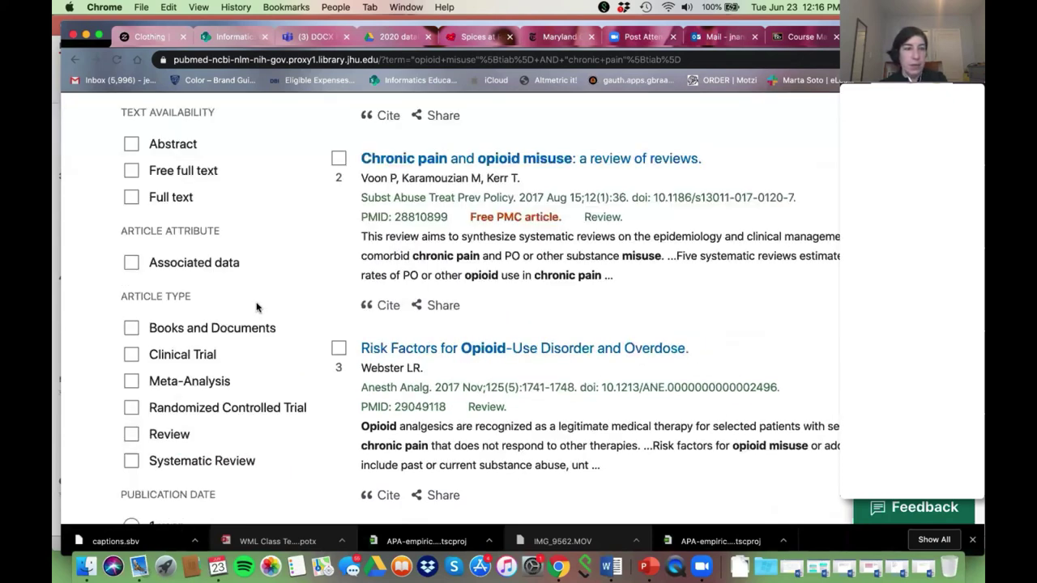
scroll(256, 307, "down", 1)
scroll(208, 218, "up", 2)
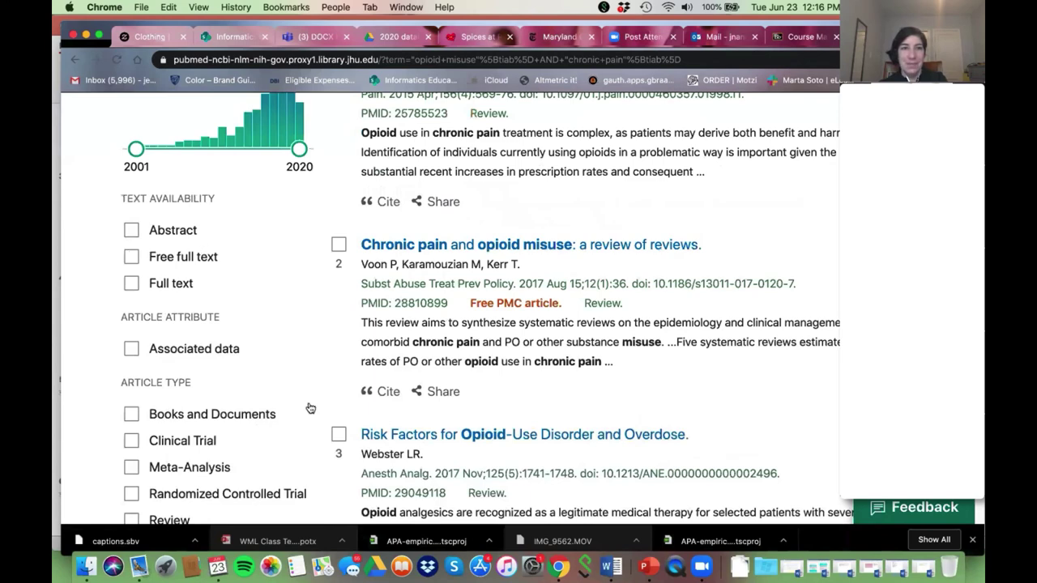
scroll(309, 406, "down", 2)
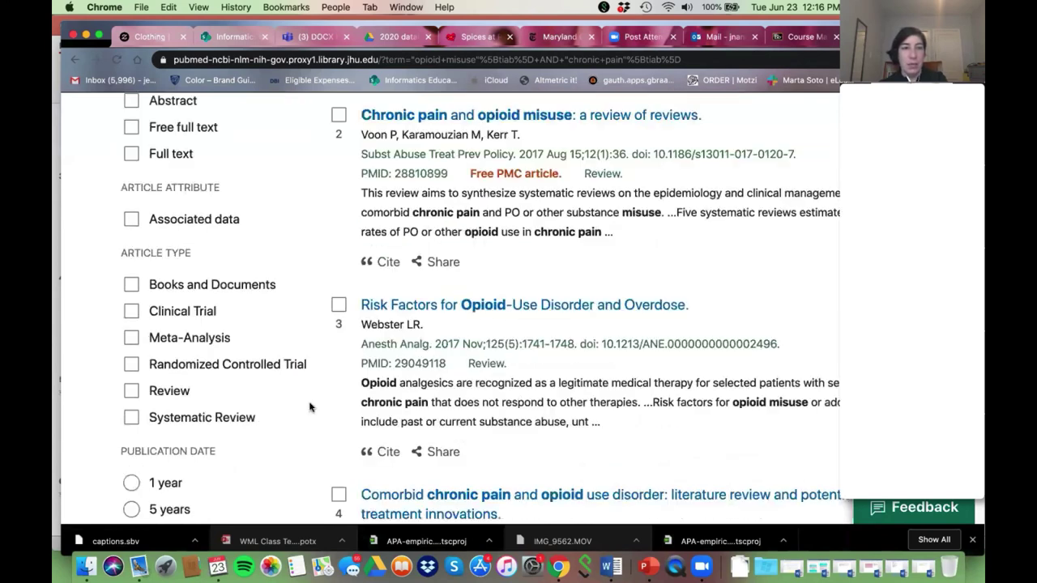
scroll(183, 227, "down", 1)
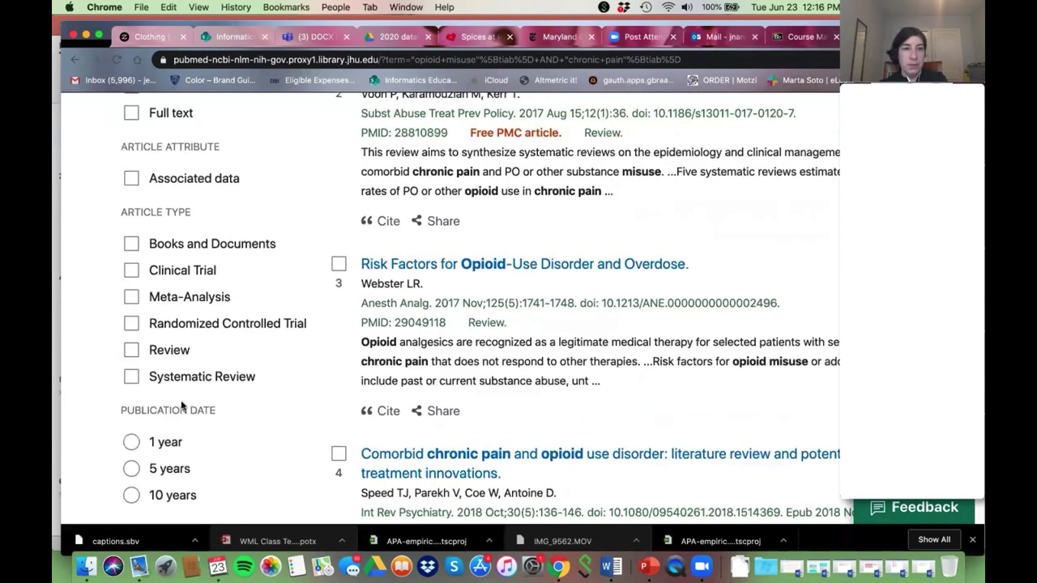
left_click(132, 379)
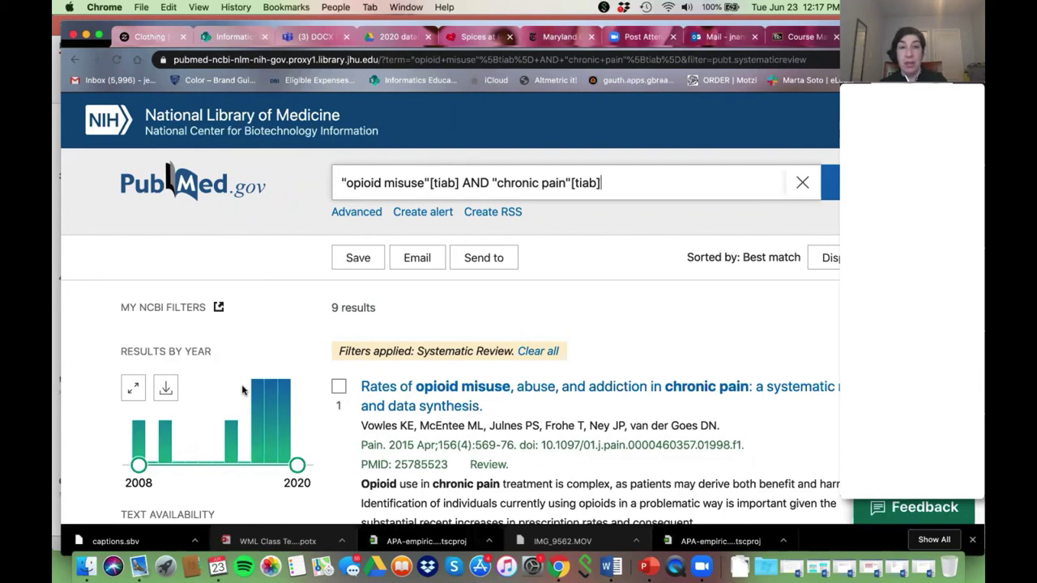
- Review the filtered list of systematic reviews, checking the titles, snippets and applied filter
scroll(311, 450, "down", 2)
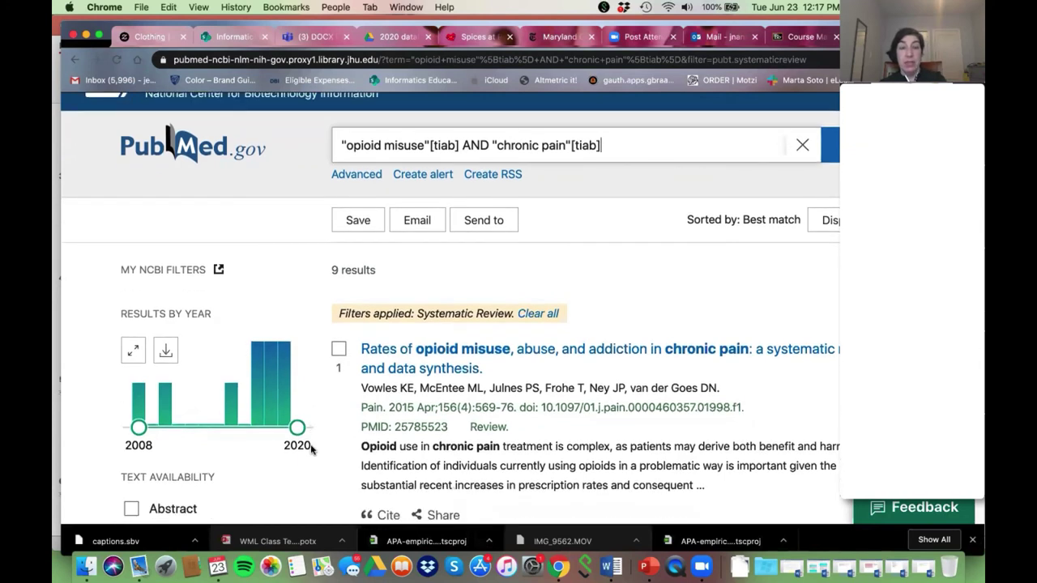
scroll(311, 450, "down", 4)
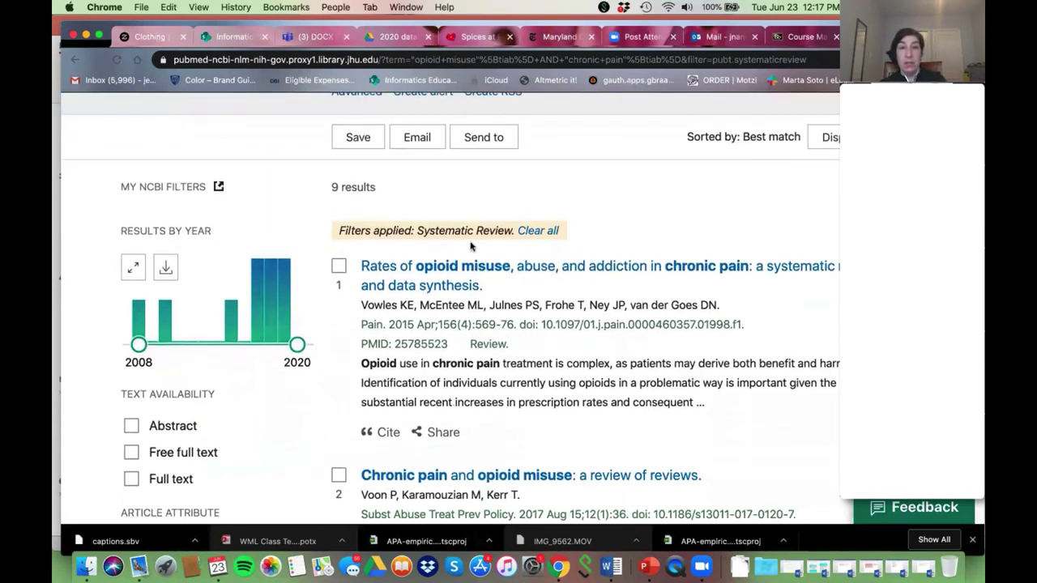
scroll(486, 386, "down", 5)
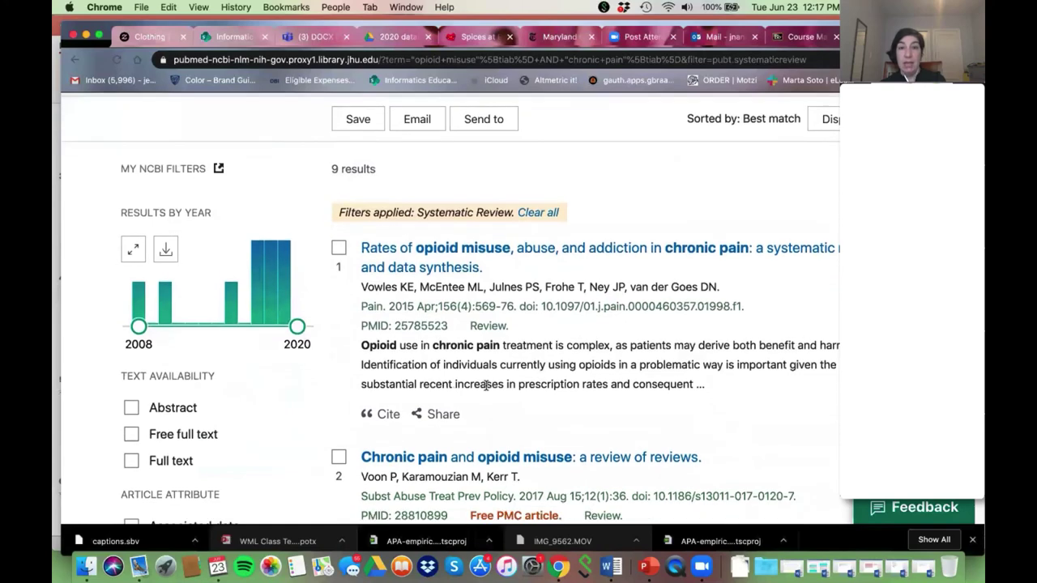
scroll(496, 452, "down", 2)
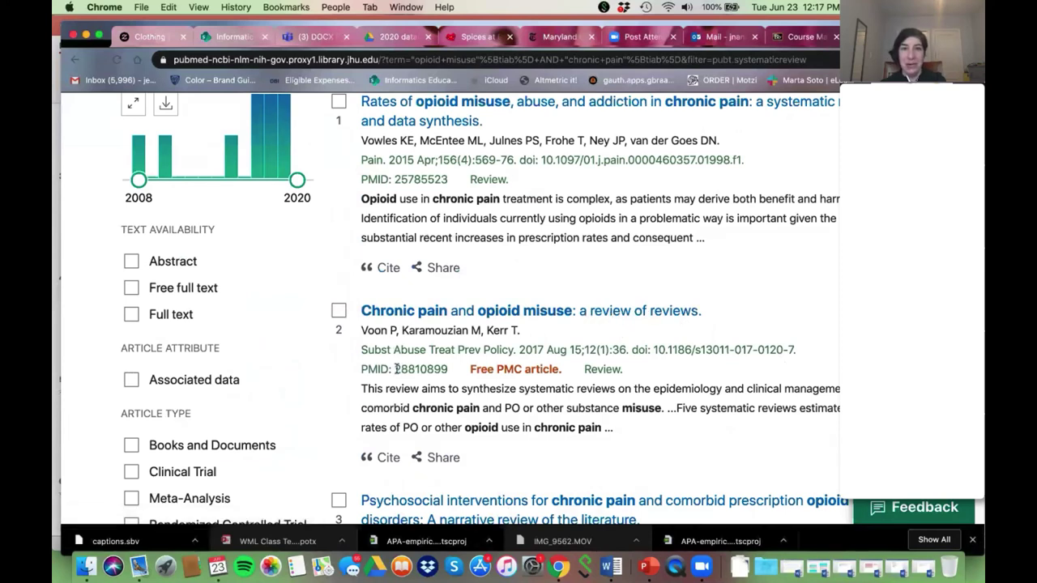
scroll(396, 369, "down", 8)
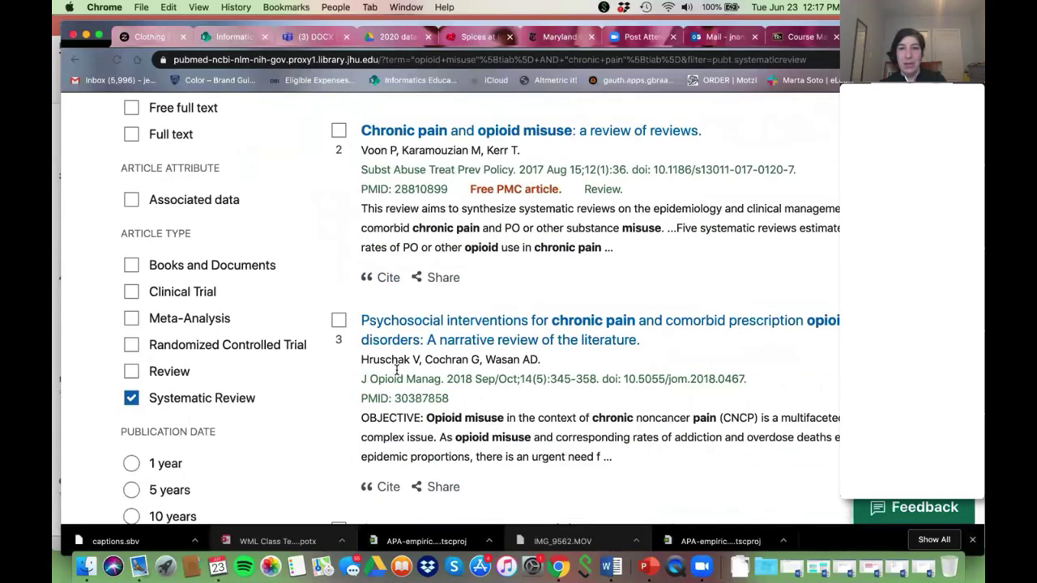
scroll(397, 370, "down", 10)
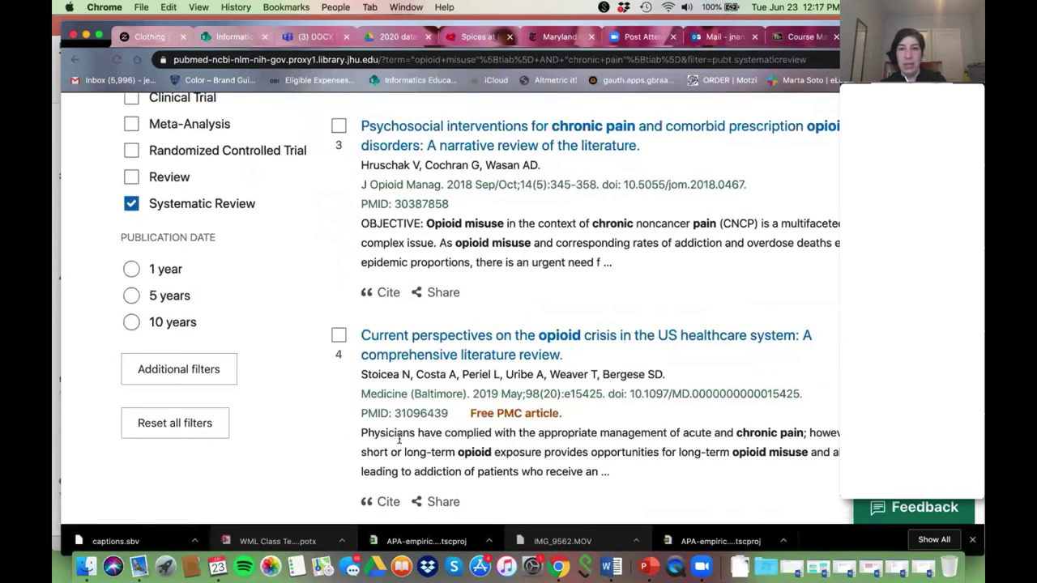
scroll(398, 438, "down", 8)
scroll(387, 367, "down", 1)
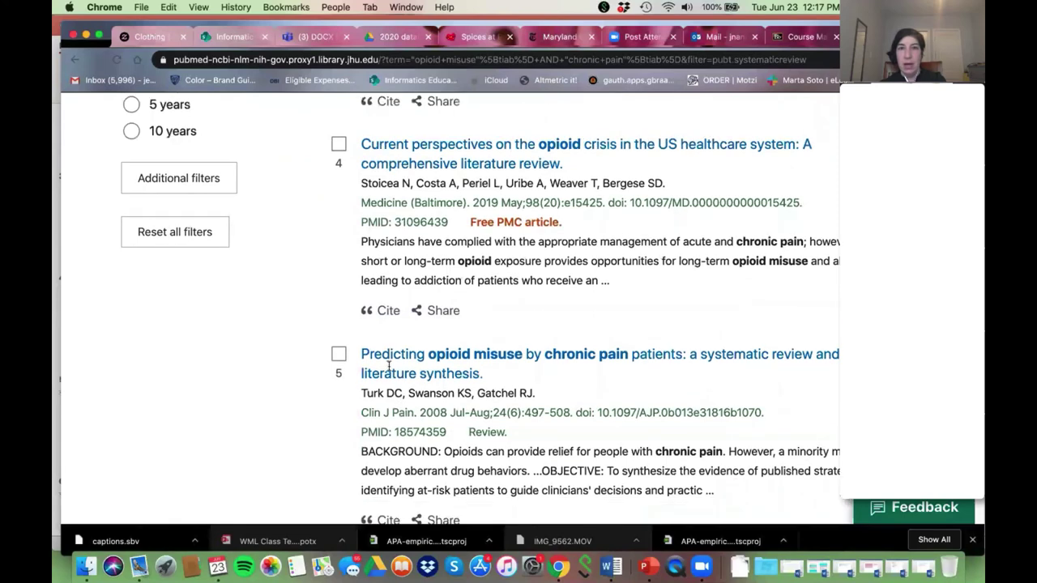
scroll(388, 370, "up", 20)
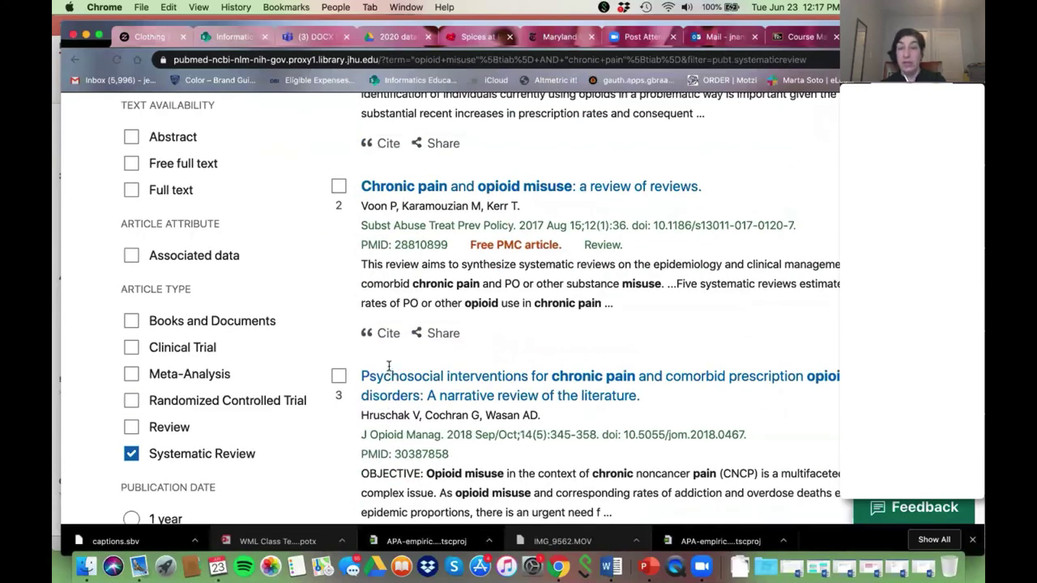
scroll(389, 366, "up", 10)
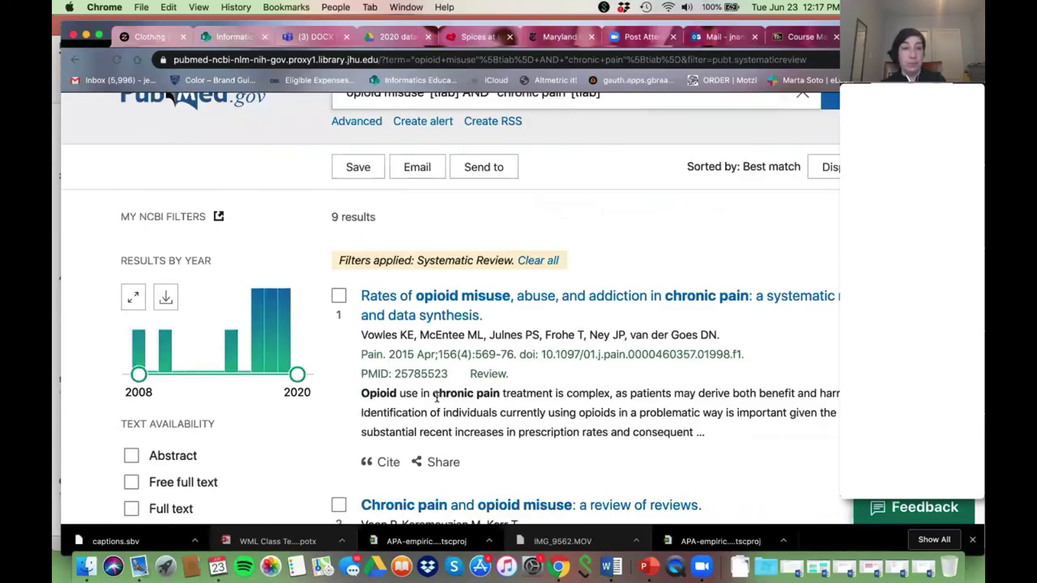
- Add the Randomized Controlled Trial article type to the result filters
scroll(436, 397, "down", 4)
scroll(437, 403, "down", 8)
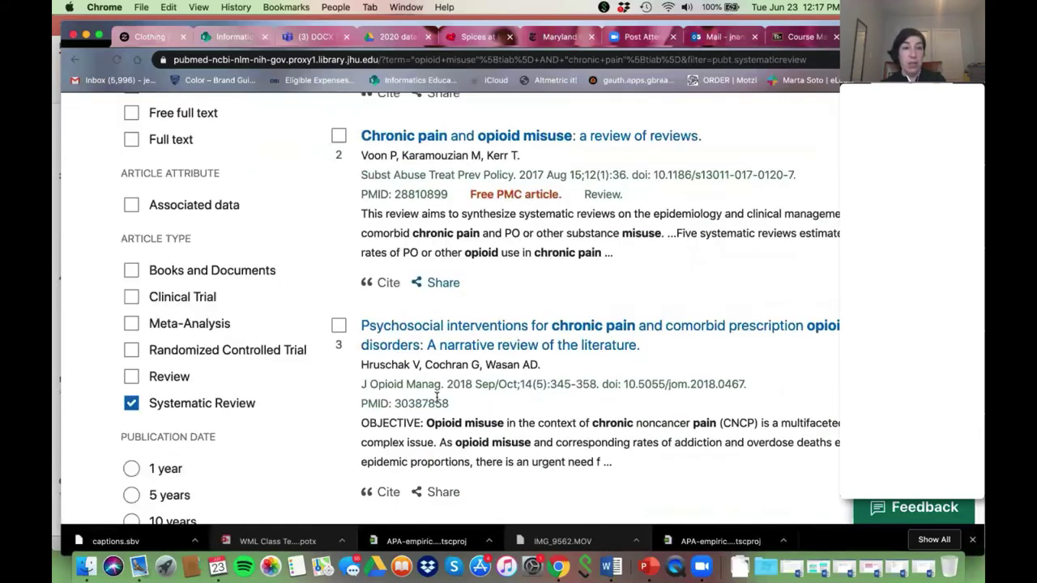
scroll(300, 382, "down", 1)
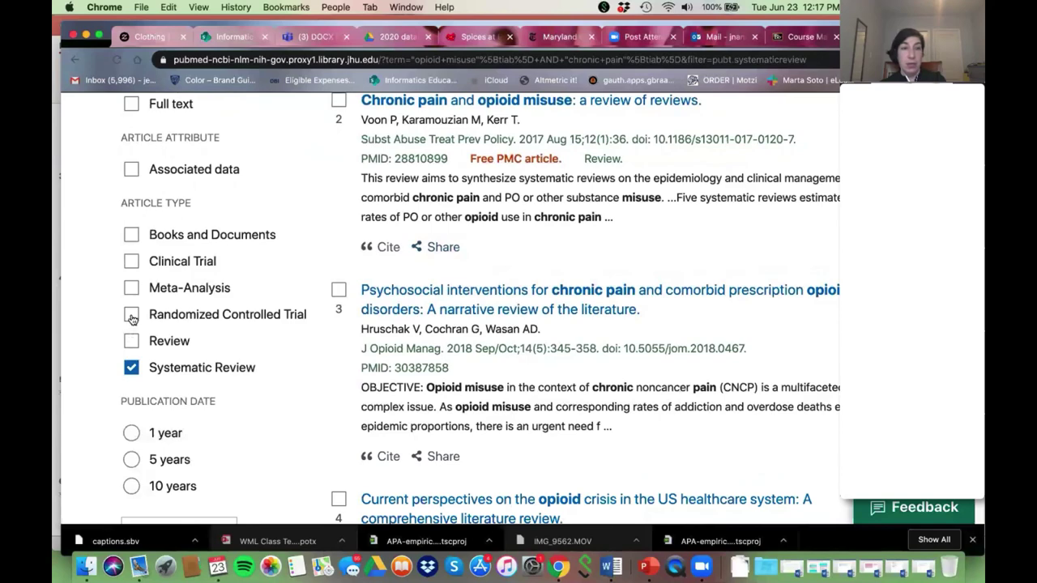
left_click(132, 315)
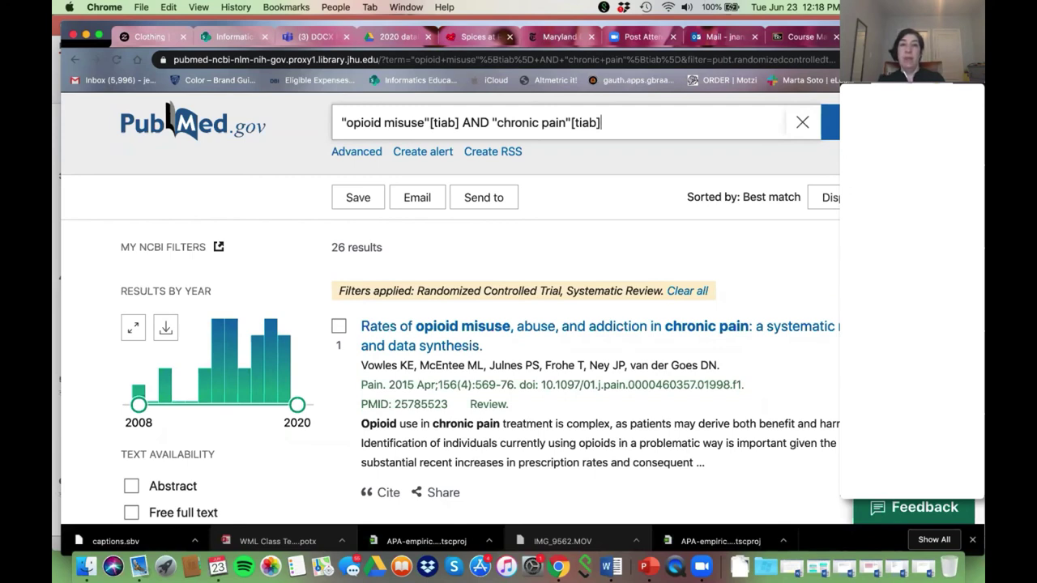
- Change both phrases' field tags to [ti] and rerun the search with the article type filters kept on
left_click(456, 123)
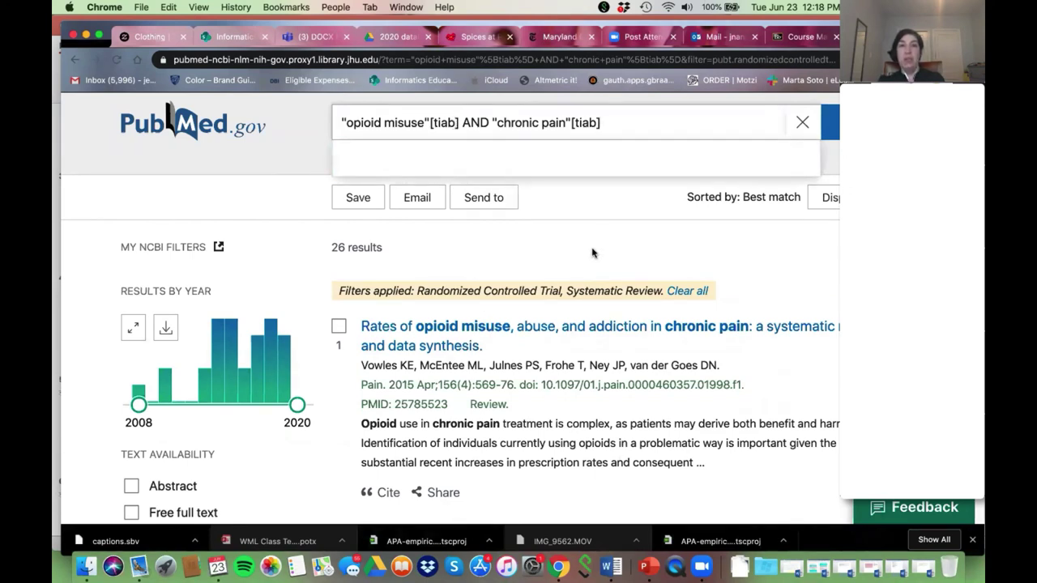
key("BackSpace")
key("BackSpace")
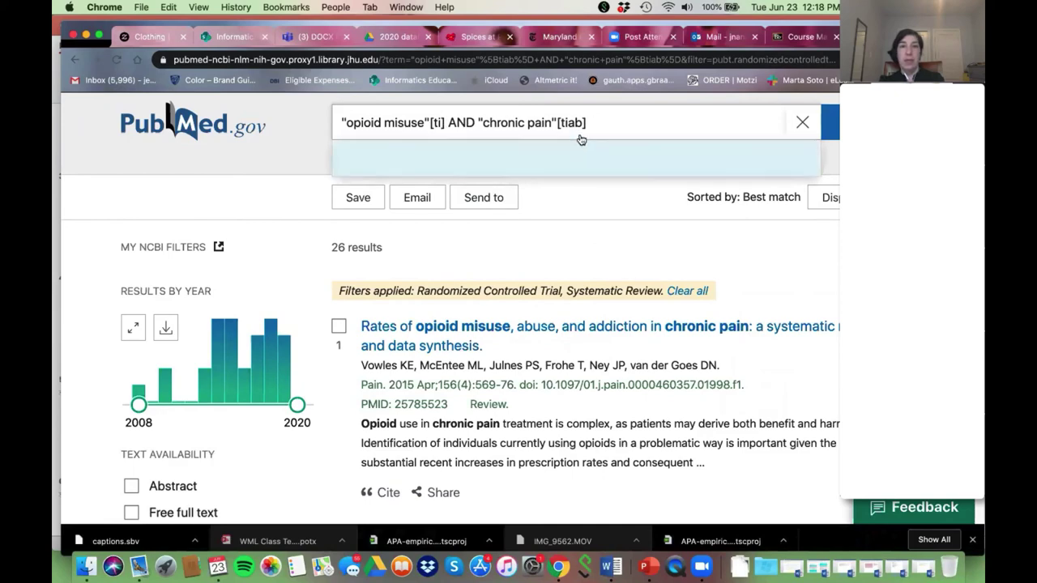
left_click(580, 122)
key("BackSpace")
key("BackSpace")
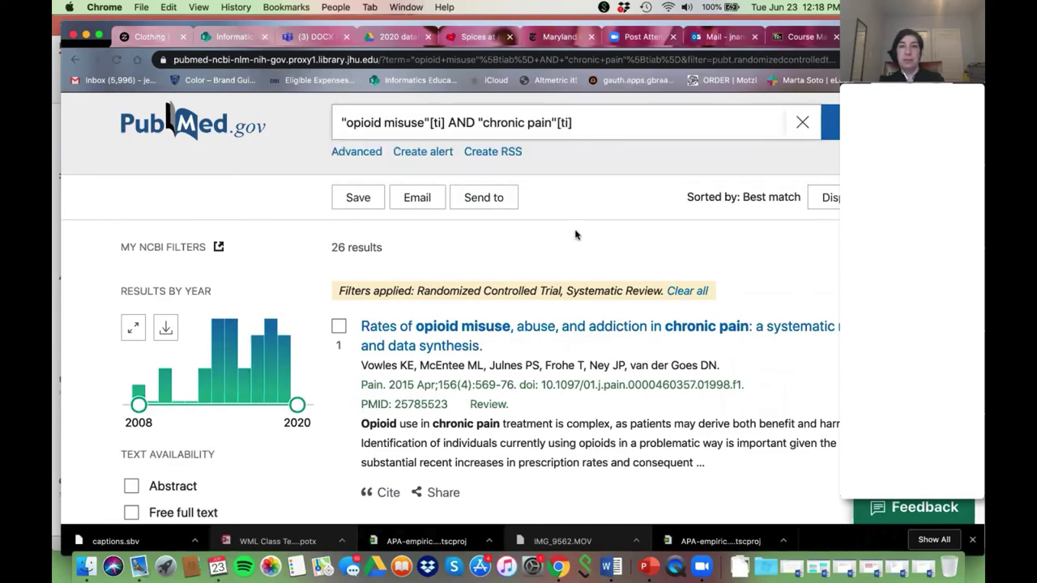
left_click(833, 124)
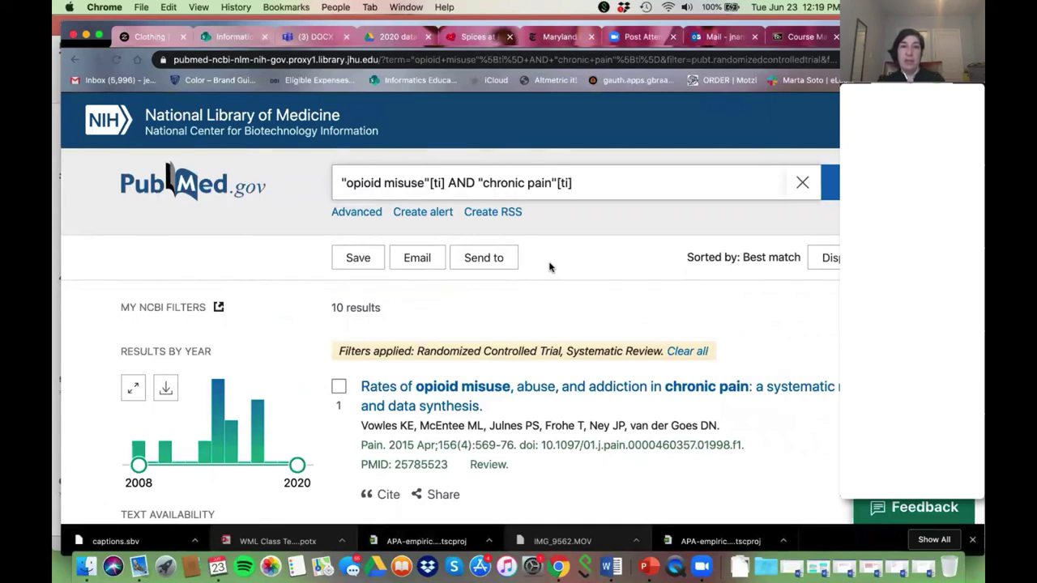
- Change the field tags of both "opioid misuse" and "chronic pain" to [tiab] and rerun the search
left_click(442, 180)
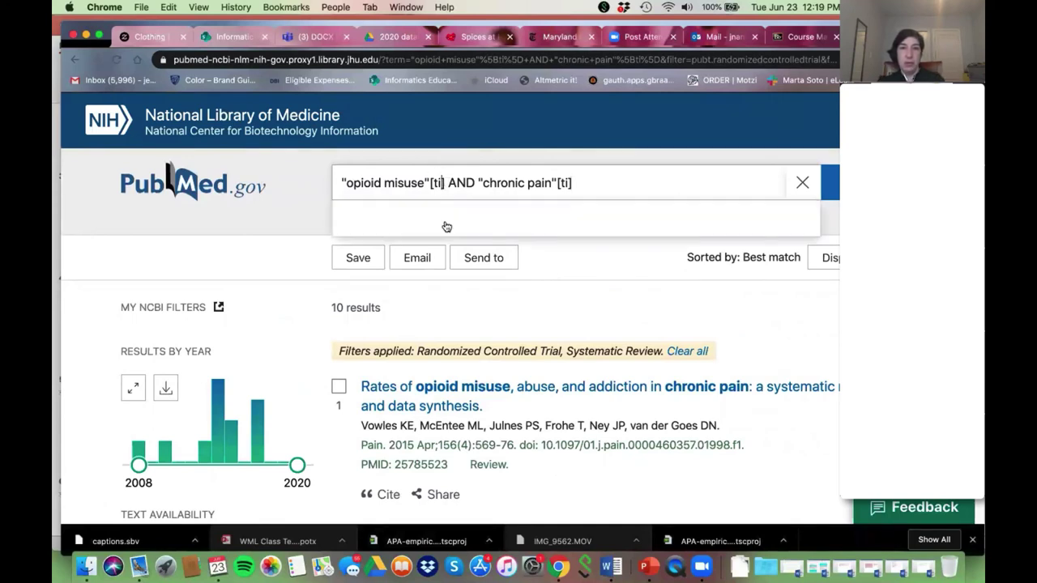
left_click(579, 298)
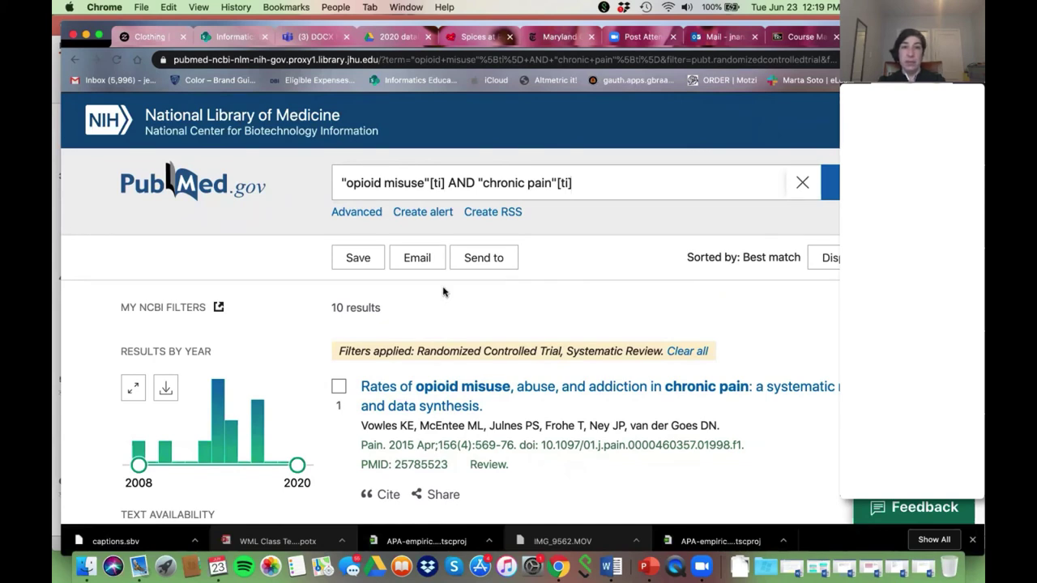
left_click(444, 184)
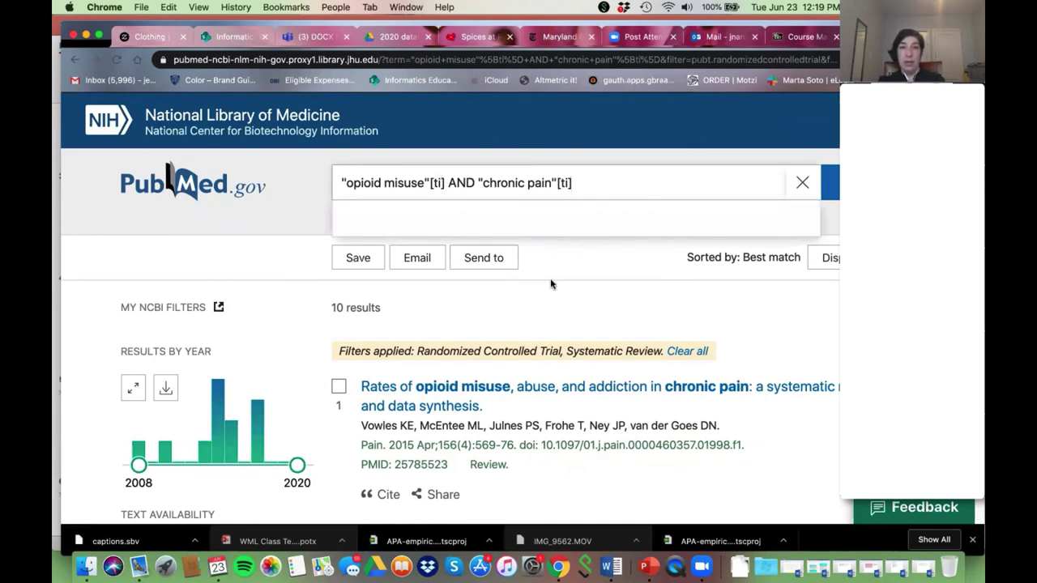
type("ab")
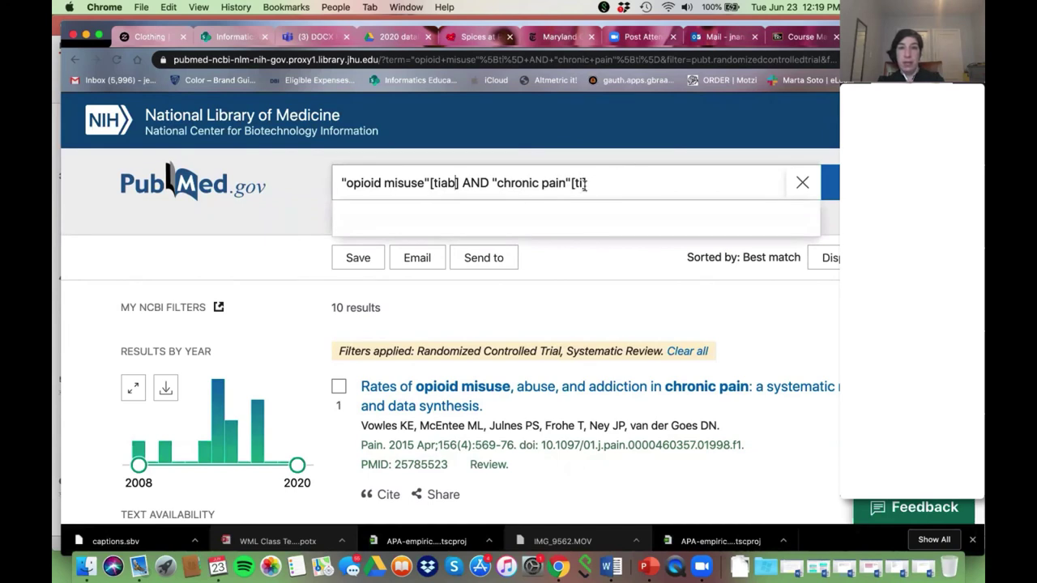
type("ab")
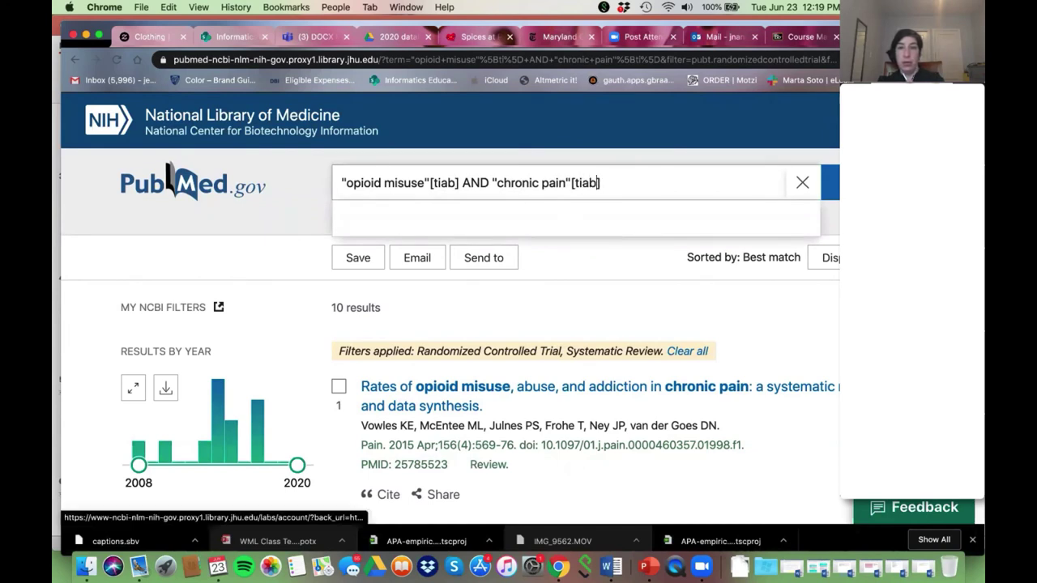
key("Return")
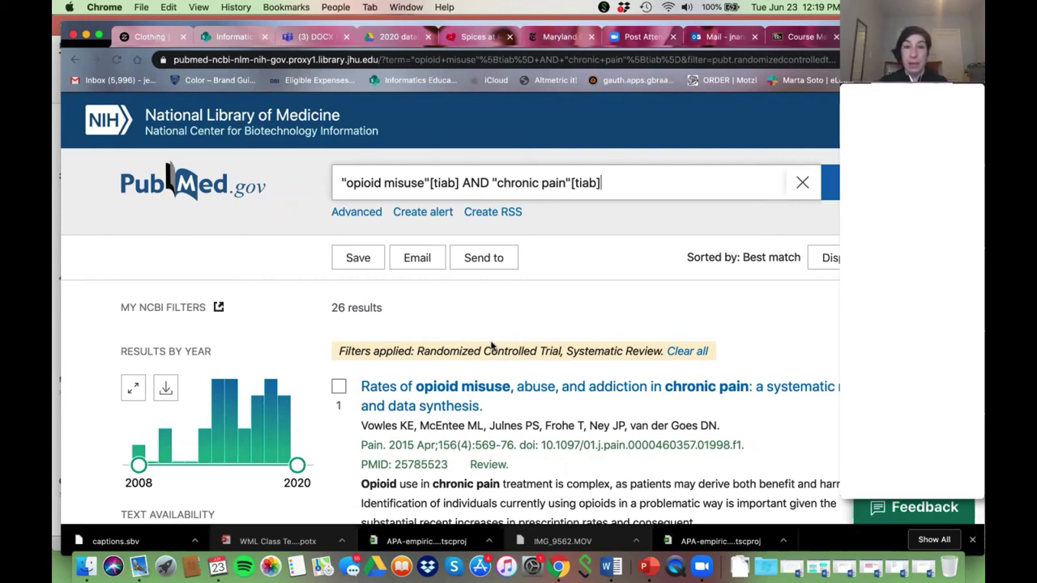
- Add OR "opioid abuse"[tiab] after the "opioid misuse" phrase in the query and enclose both opioid terms in parentheses
left_click(342, 184)
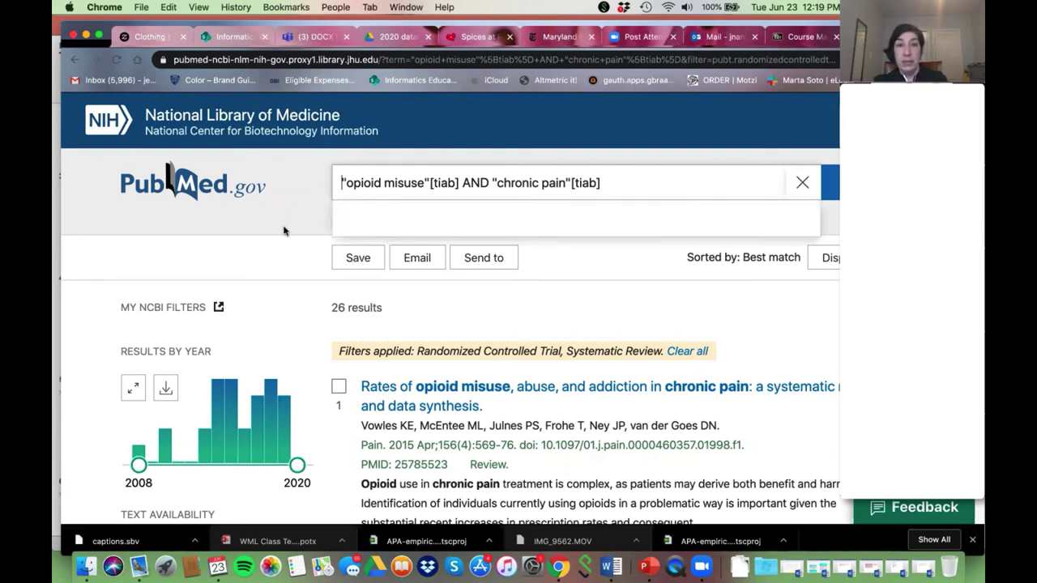
type("(")
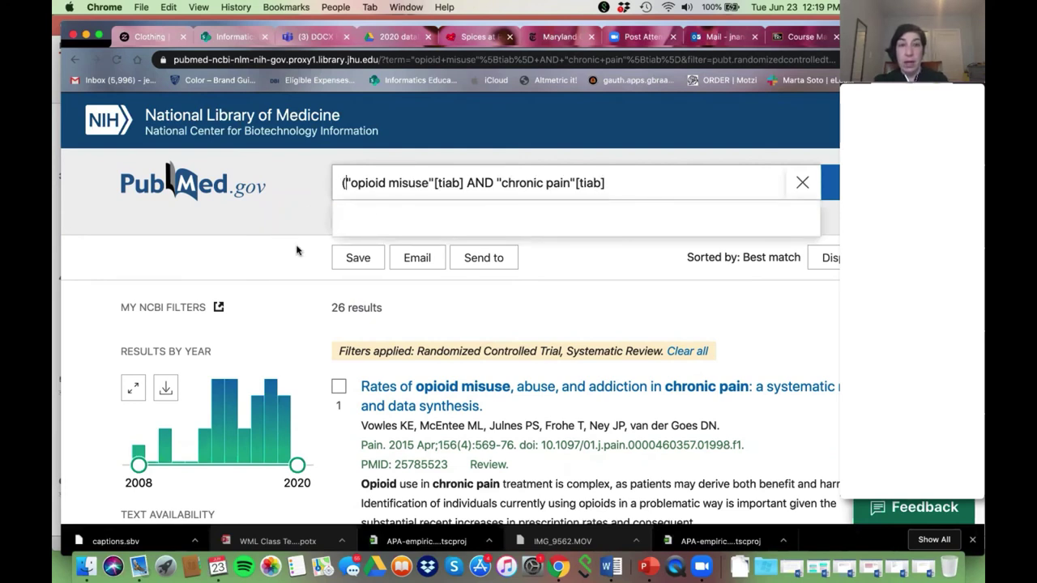
left_click(463, 182)
type(")")
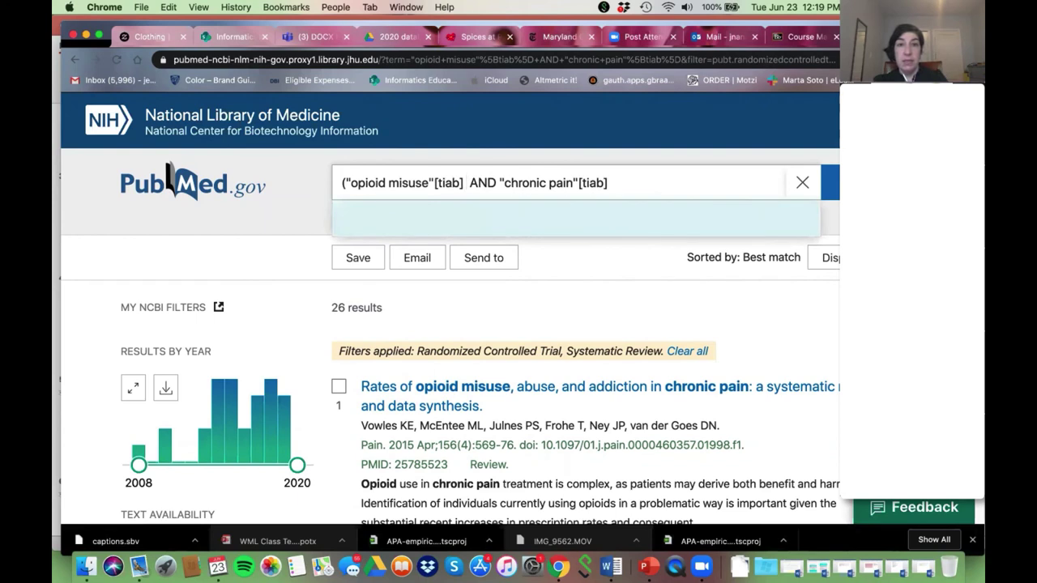
type("OR")
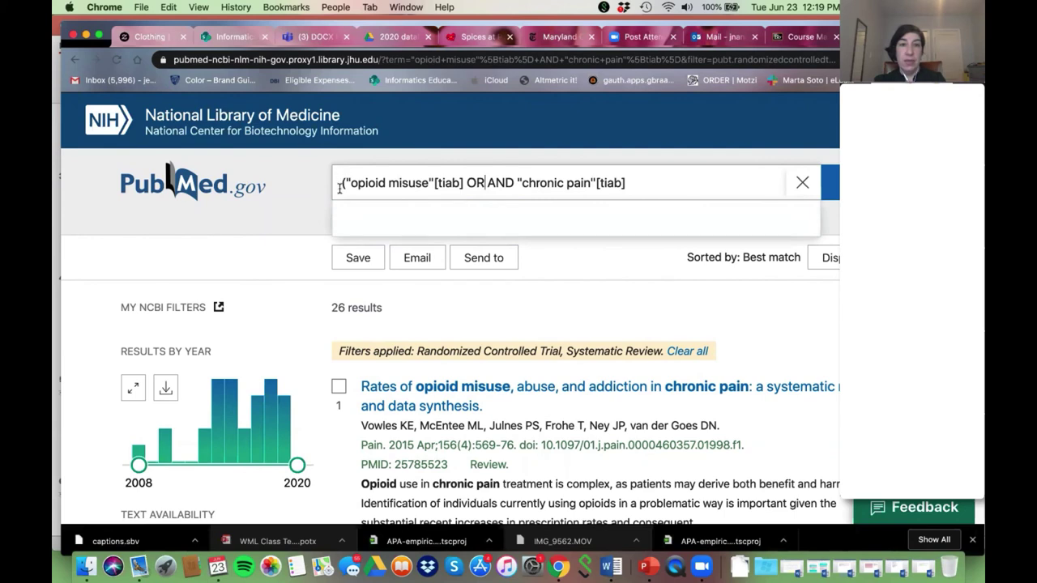
type("\"opio")
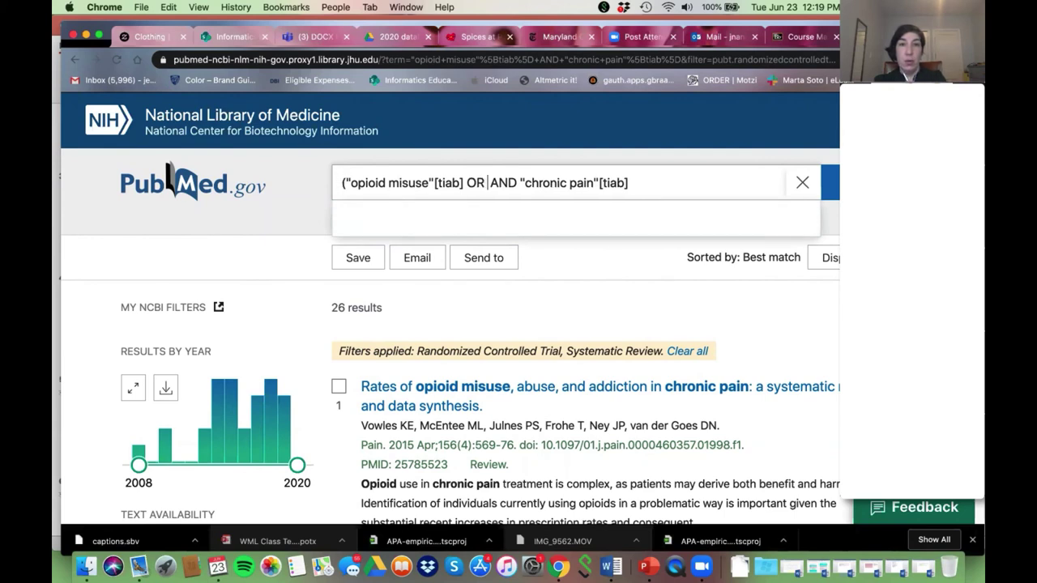
type("id abuse\" ")
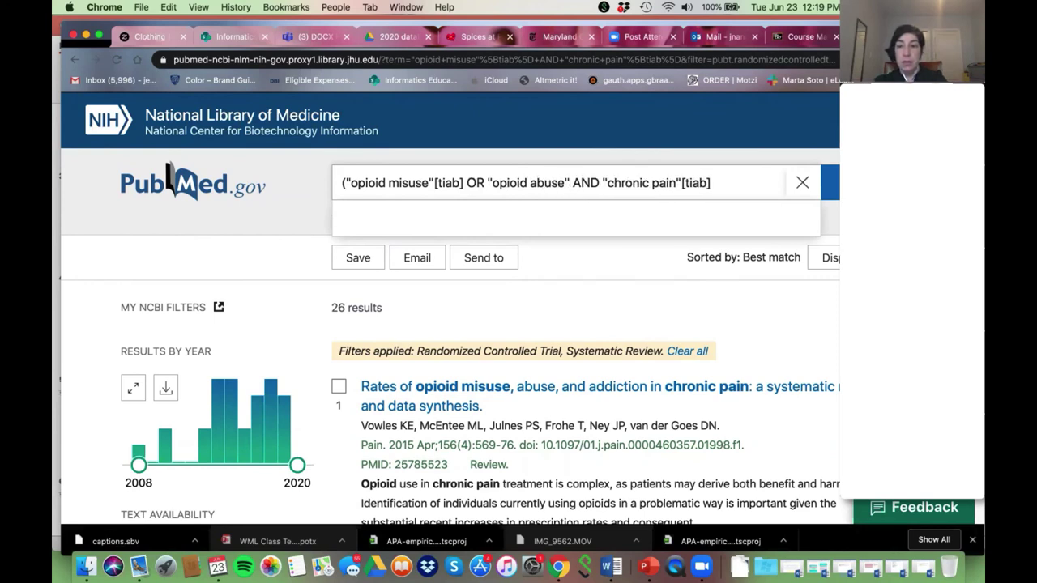
type("[tiab]")
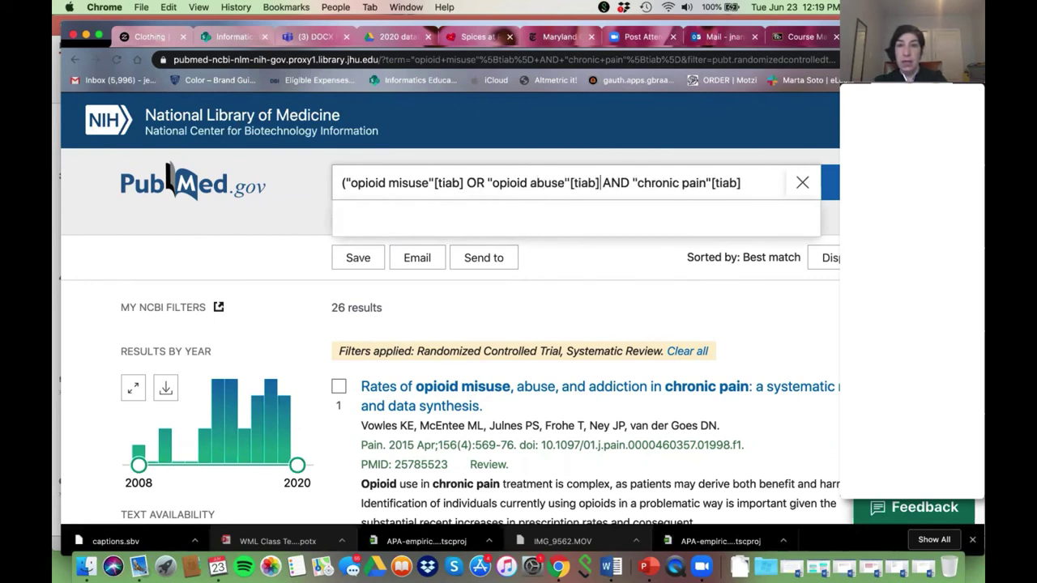
type(")")
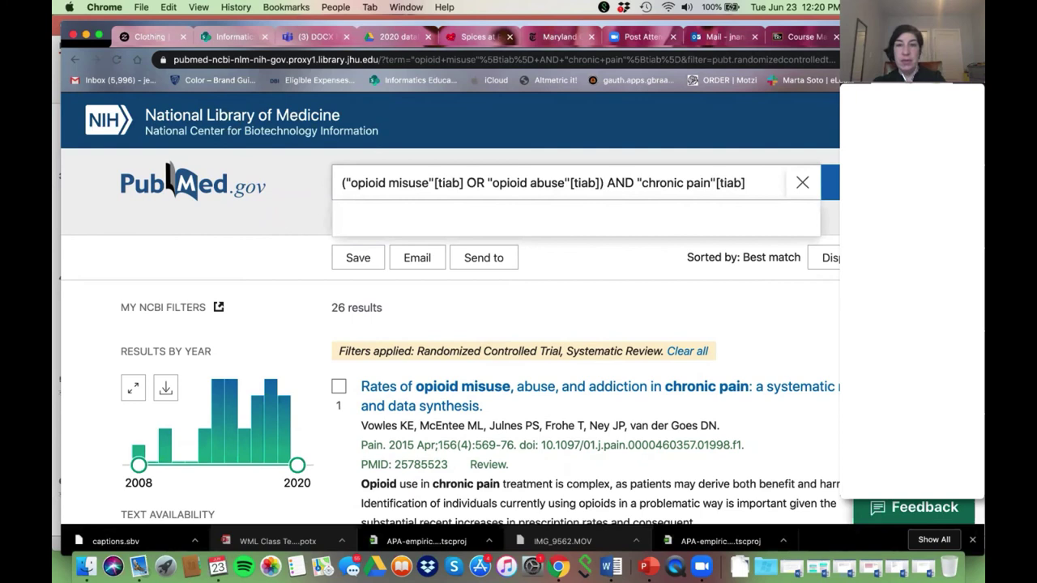
left_click(581, 284)
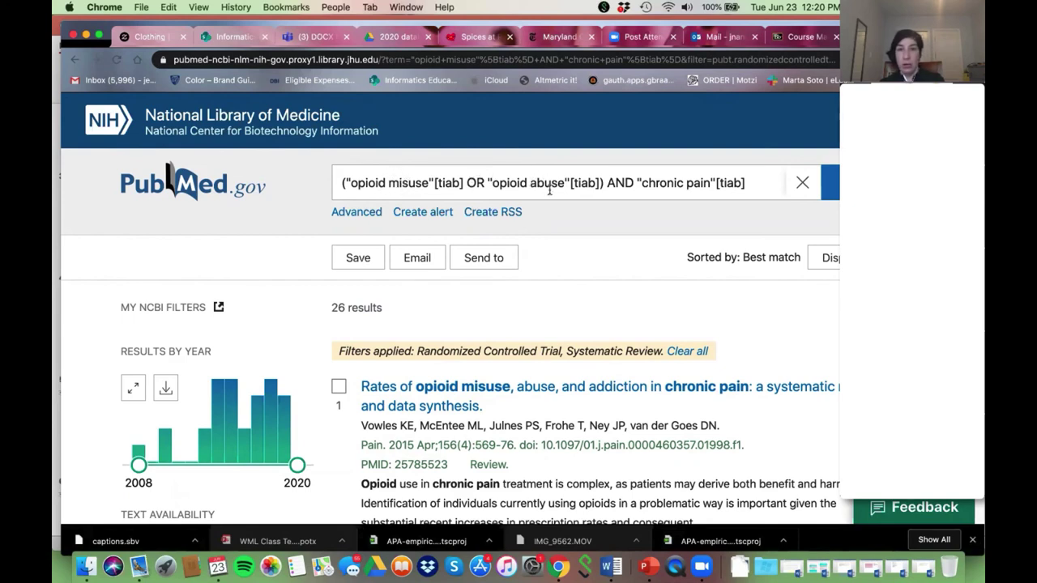
- Re-enter the closing bracket and parenthesis after the "opioid abuse" tag and run the expanded search
left_click(606, 185)
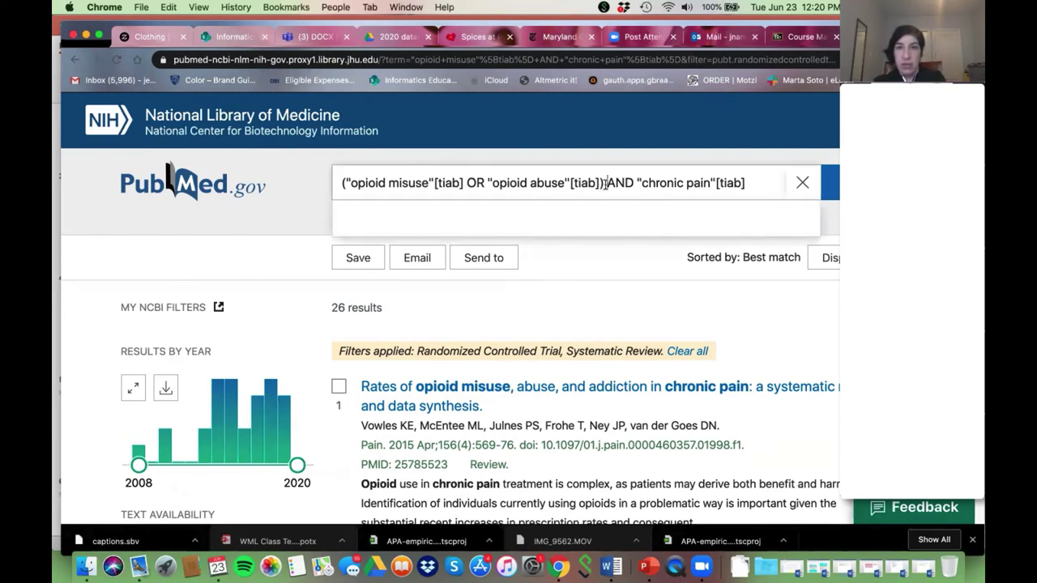
key("BackSpace")
key("BackSpace")
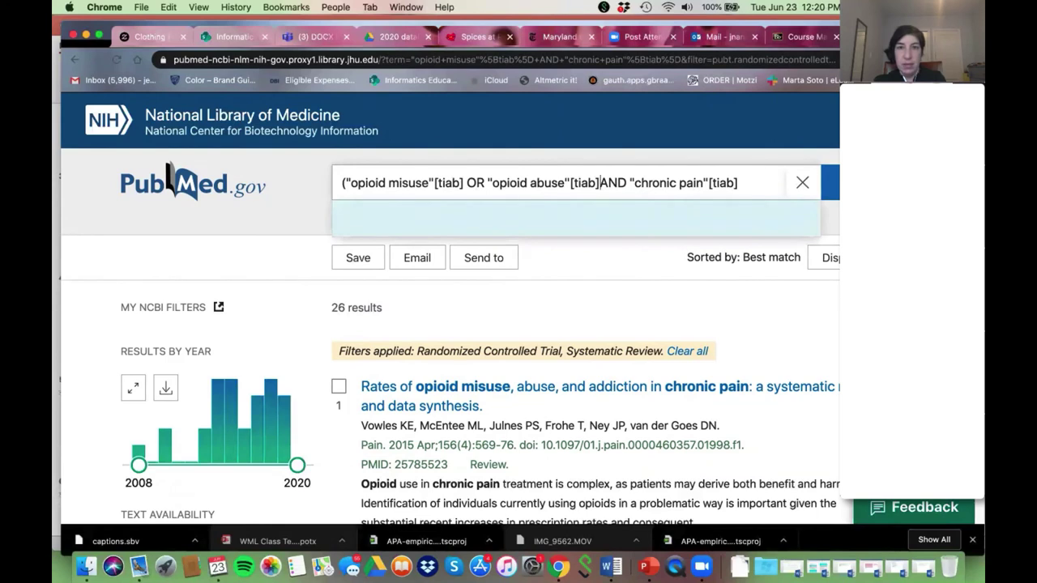
key("BackSpace")
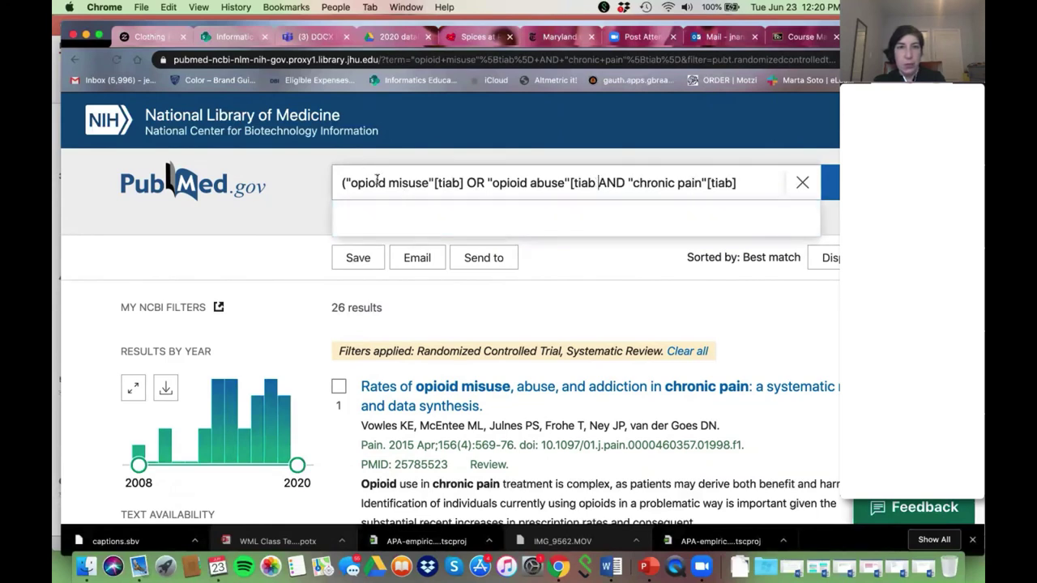
left_click(596, 182)
type("])")
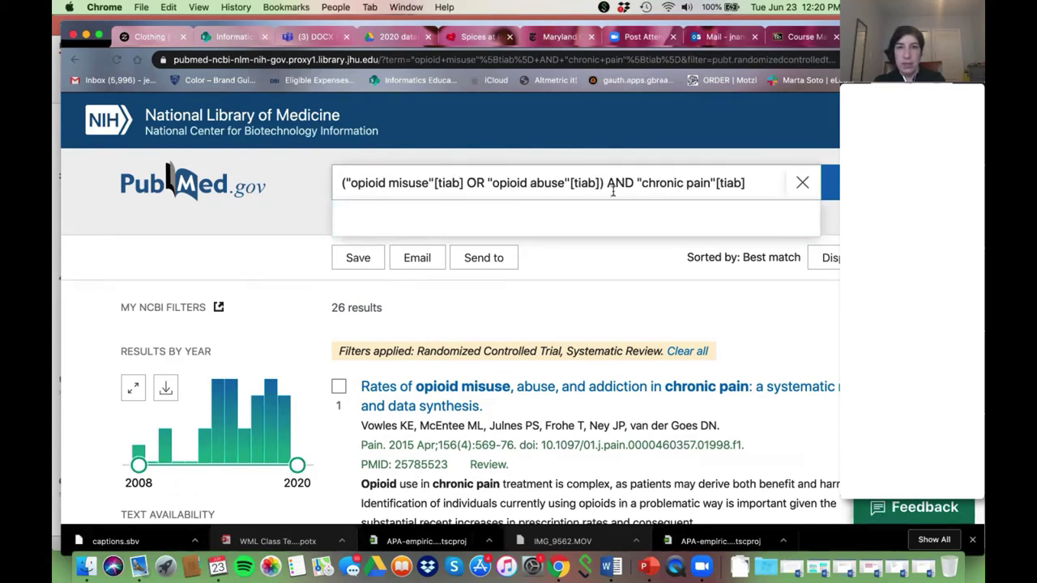
left_click(830, 183)
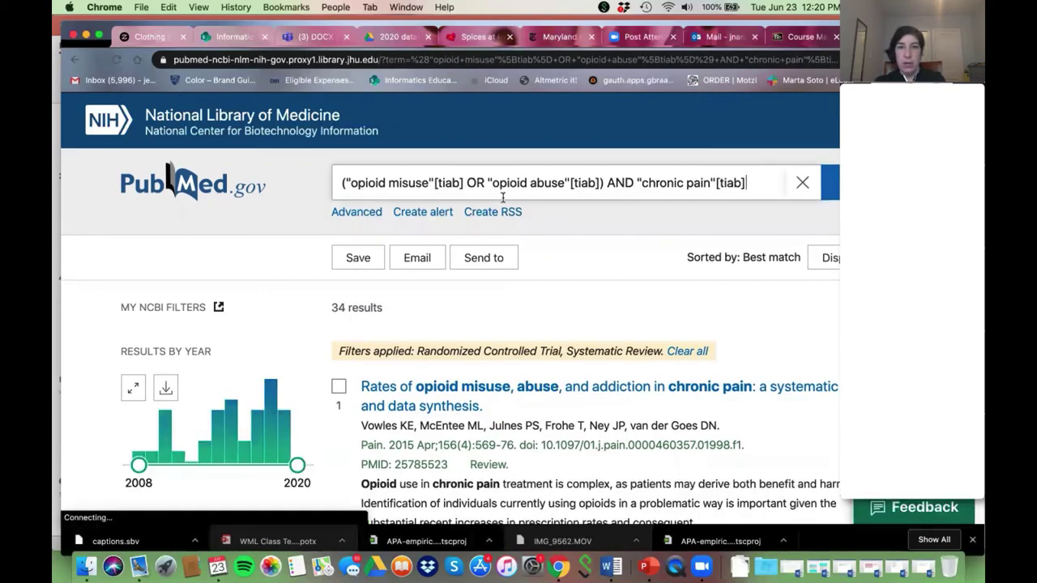
- Clear all article type filters and limit the results to a publication date within 1 year
left_click(690, 352)
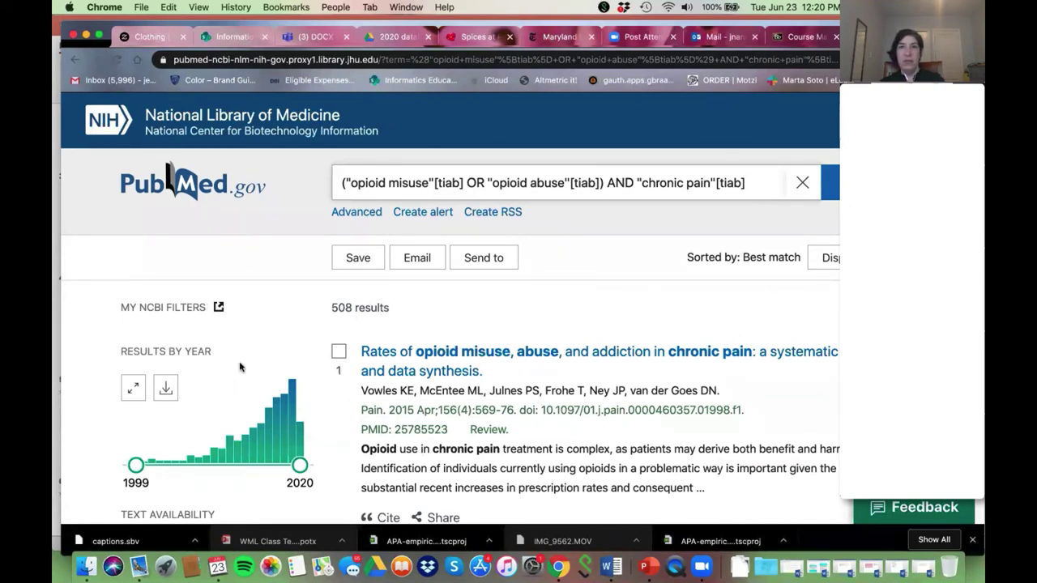
scroll(240, 367, "down", 1)
scroll(240, 367, "down", 3)
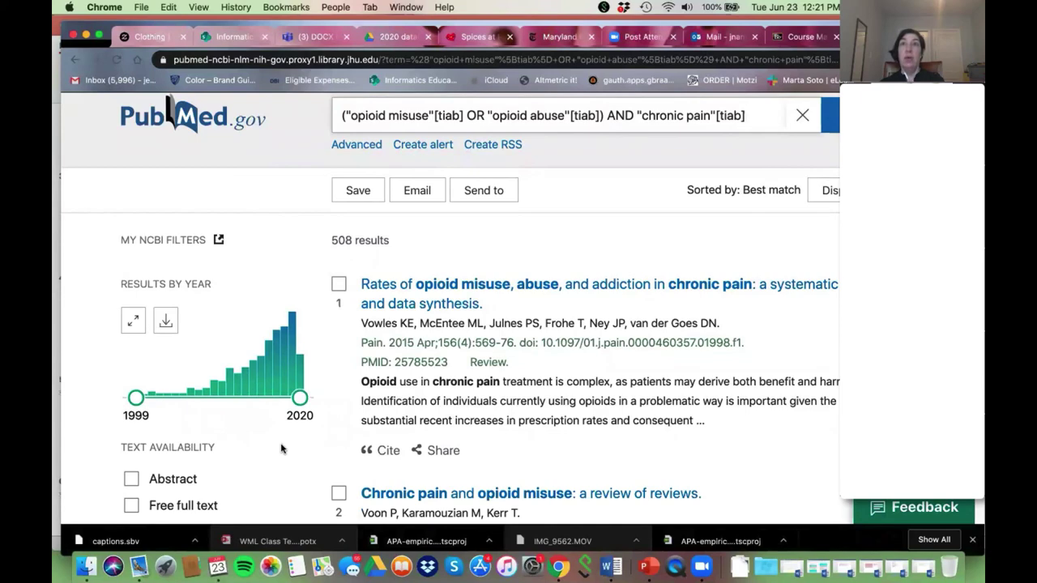
scroll(258, 474, "down", 5)
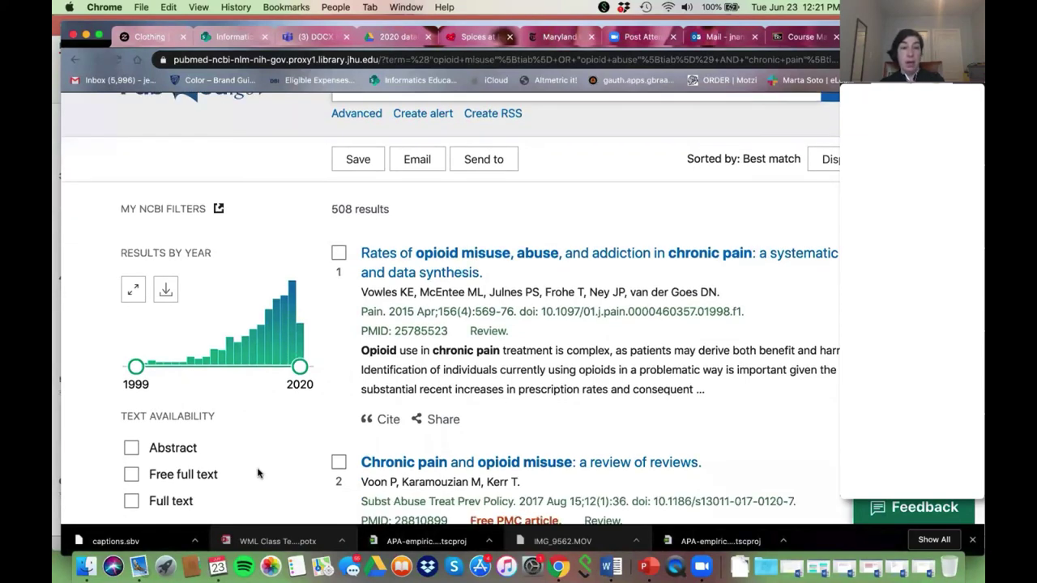
scroll(258, 473, "down", 10)
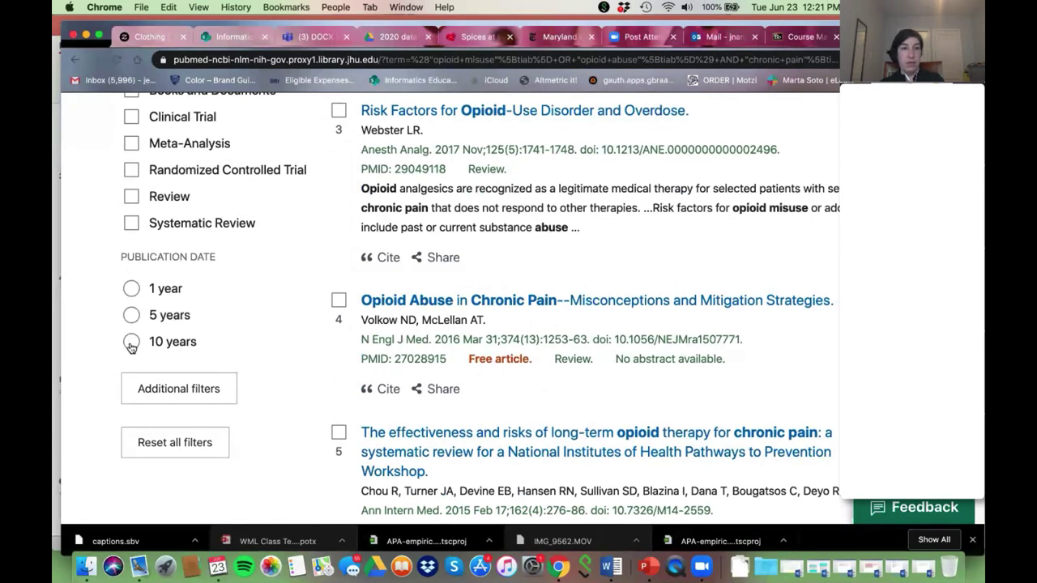
scroll(330, 370, "up", 5)
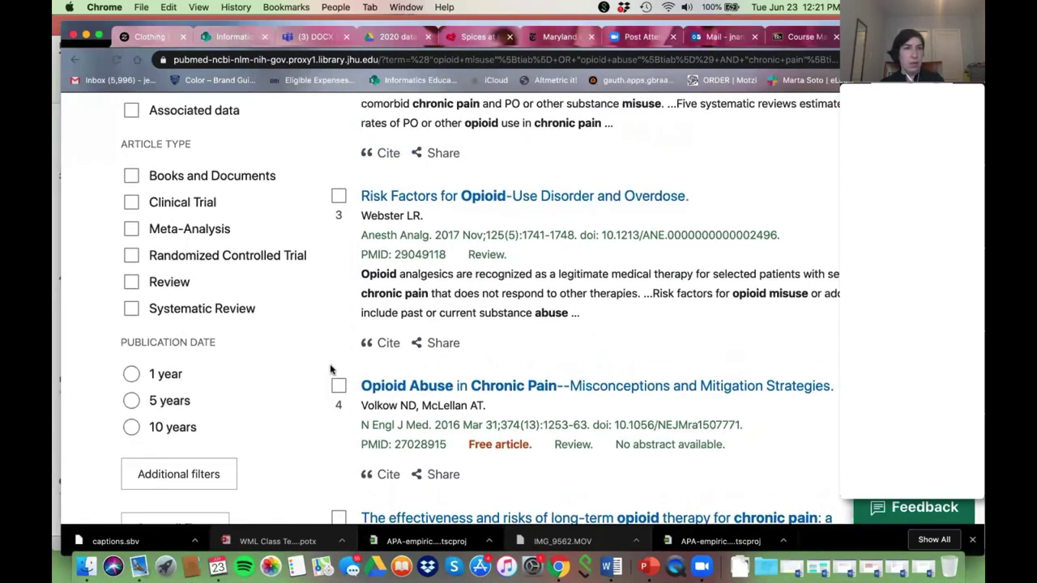
scroll(330, 369, "up", 10)
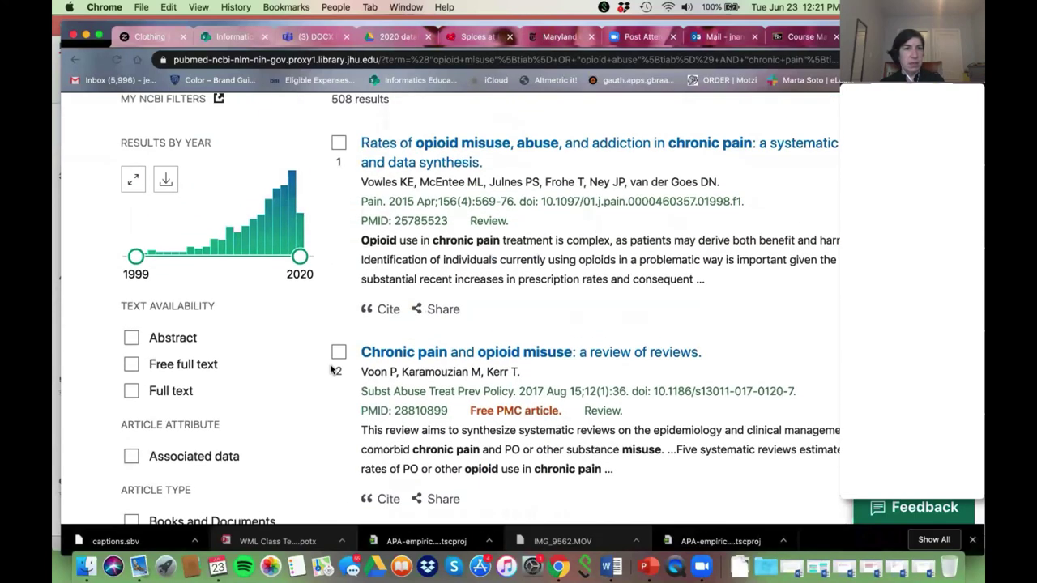
scroll(329, 369, "down", 15)
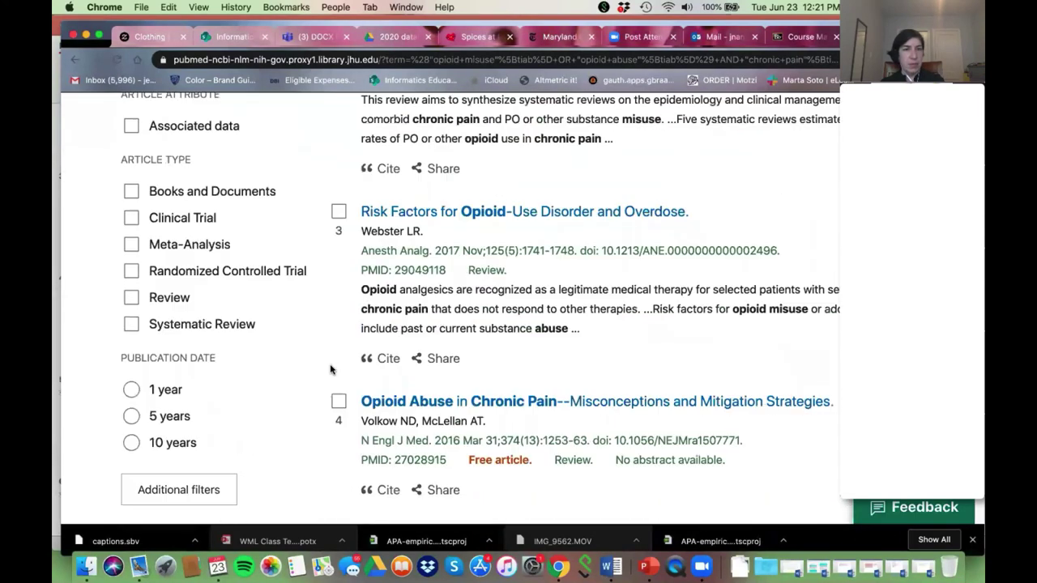
left_click(131, 307)
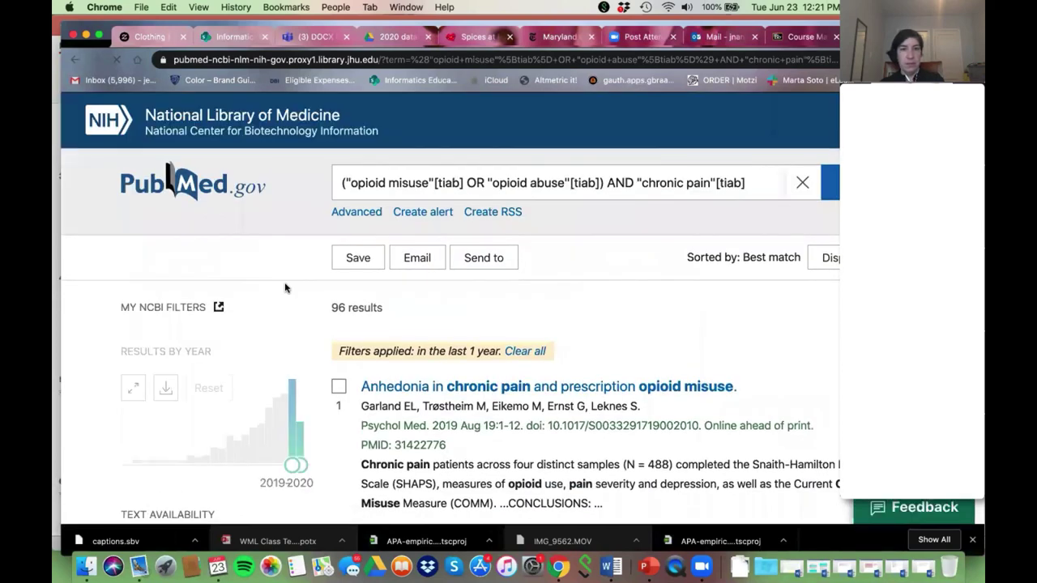
- Review the date-limited results, checking the sort order, article titles and publication dates
scroll(389, 341, "down", 2)
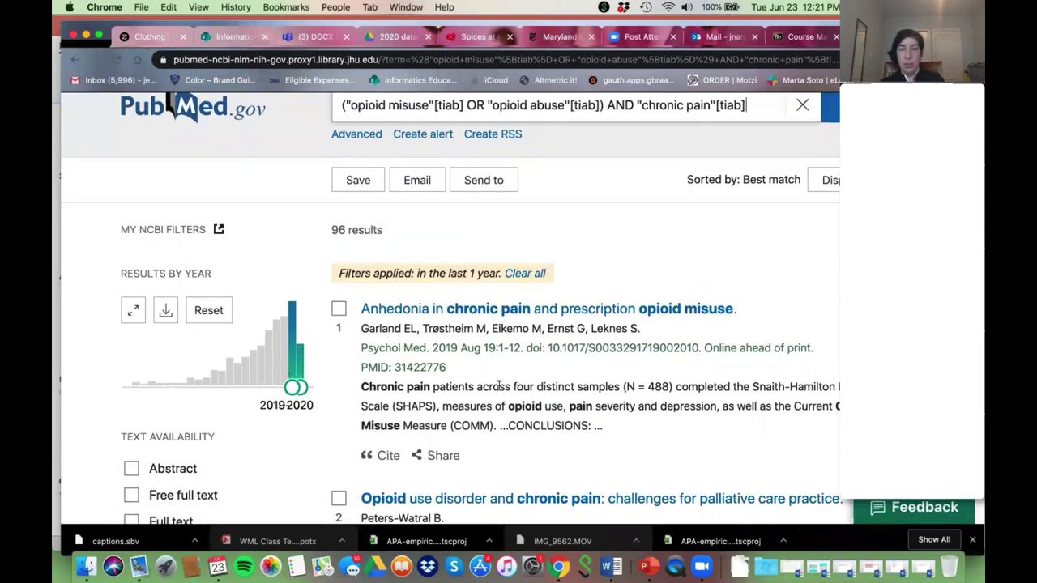
scroll(701, 259, "up", 2)
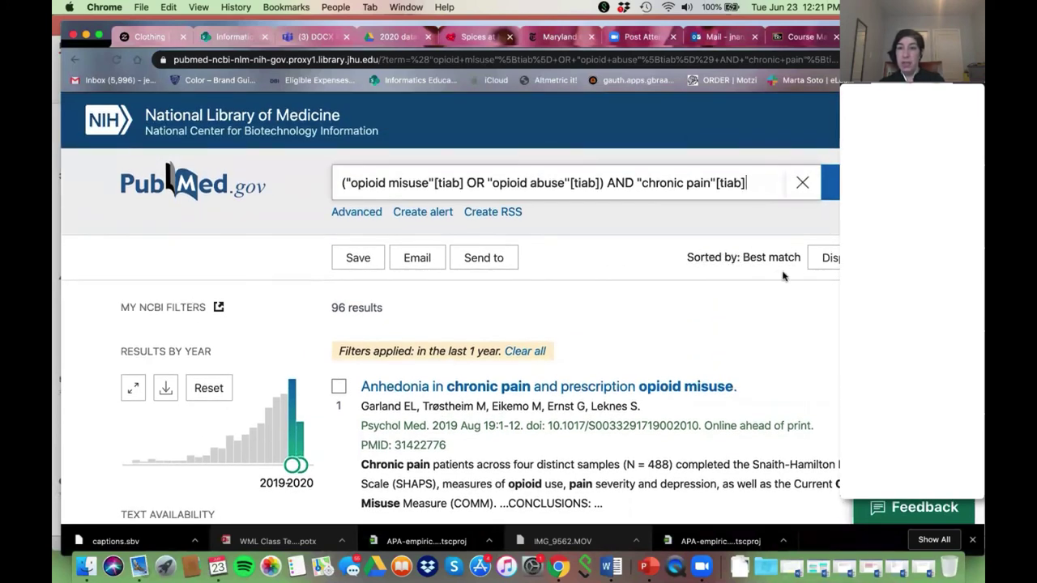
left_click_drag(741, 255, 802, 257)
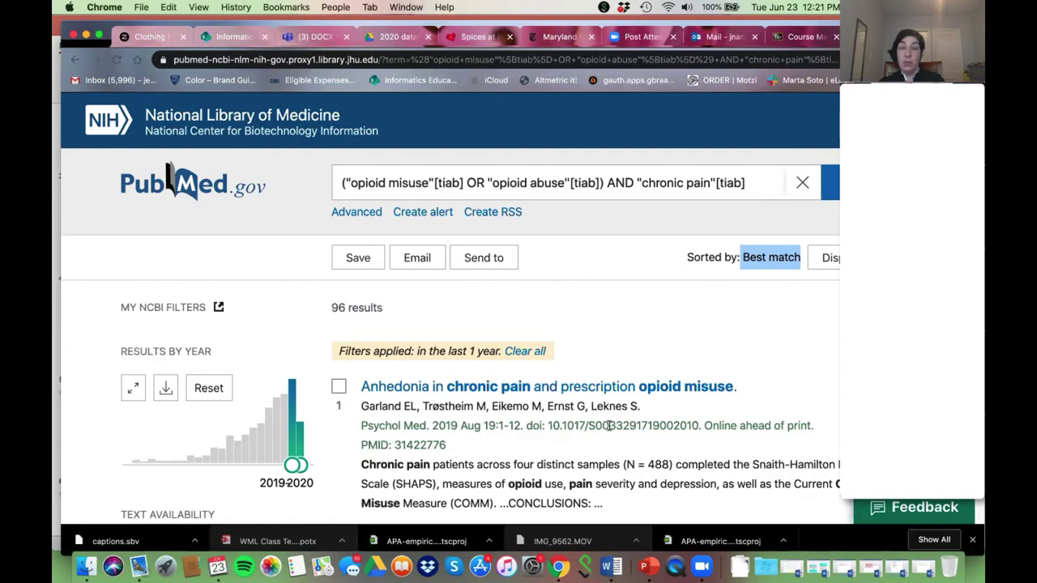
scroll(609, 425, "down", 3)
scroll(609, 425, "down", 8)
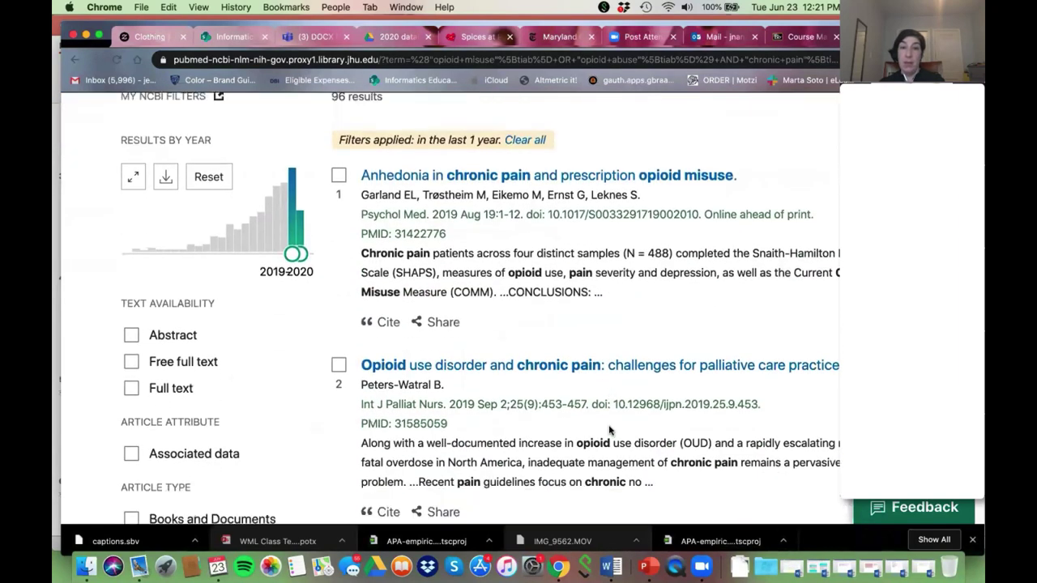
scroll(609, 430, "down", 2)
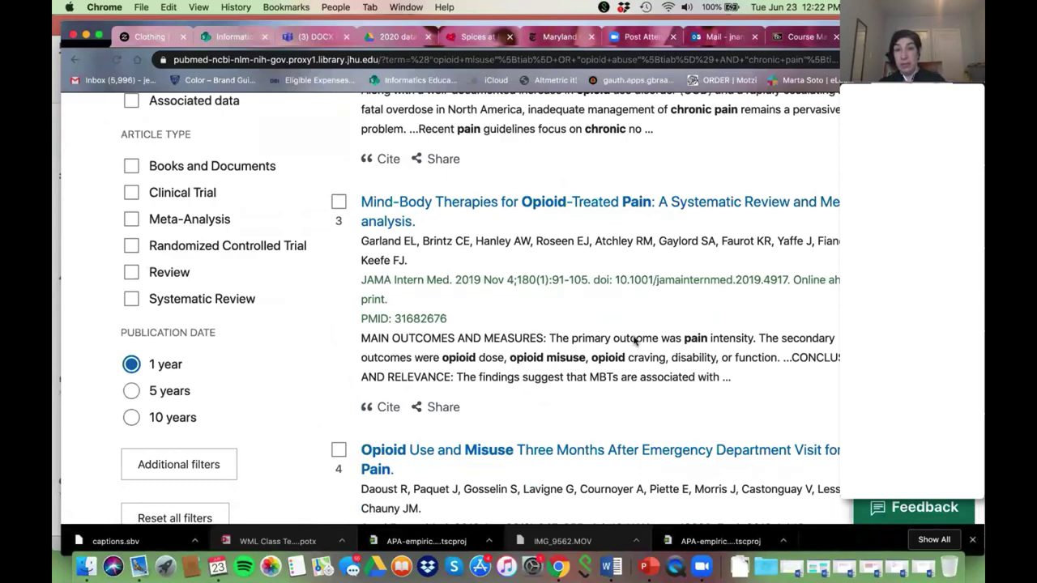
- Change the display options so the opioid search results are sorted by publication date
scroll(791, 277, "up", 10)
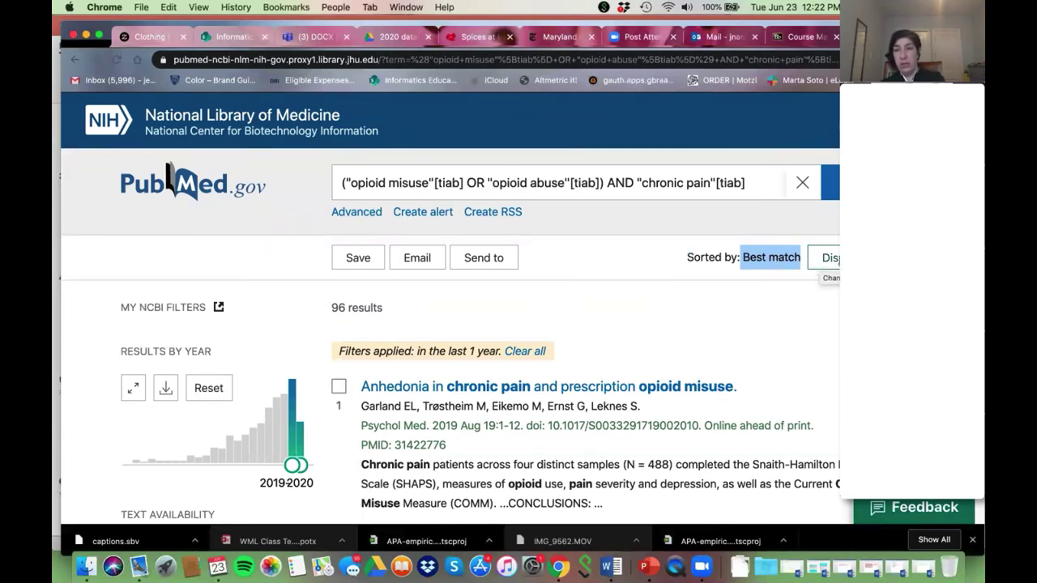
left_click(830, 258)
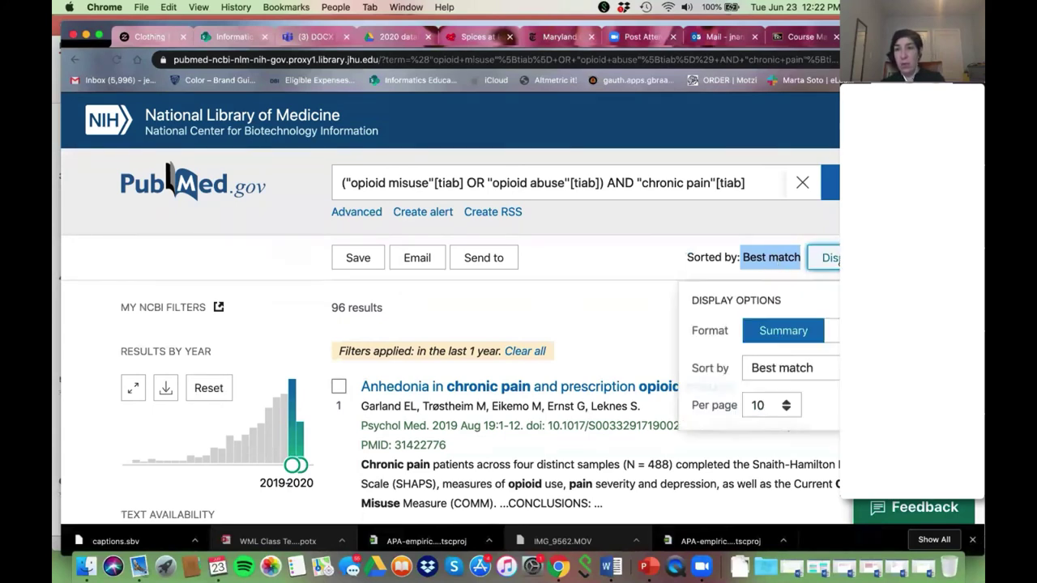
left_click(806, 375)
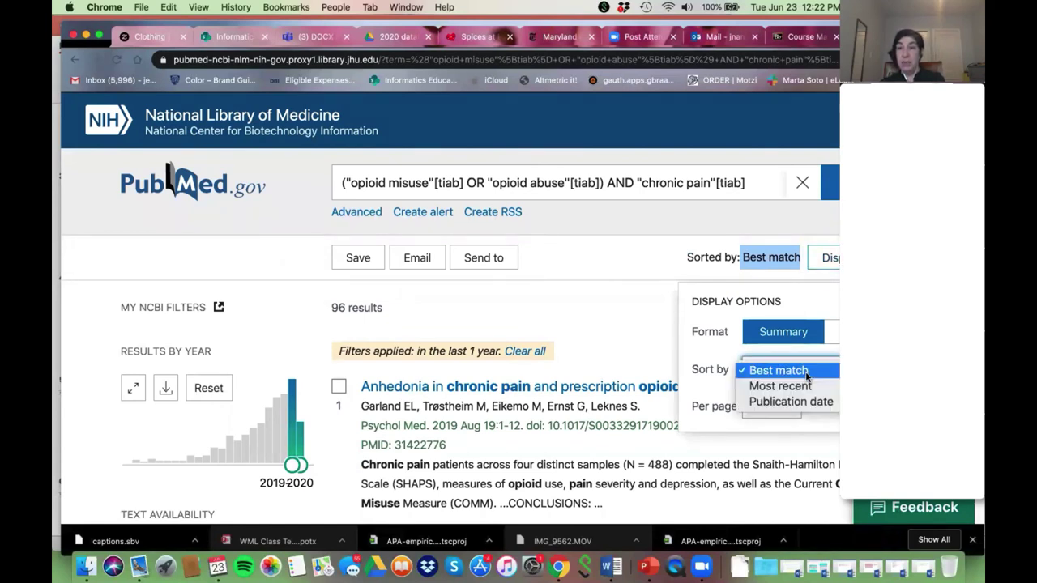
left_click(806, 404)
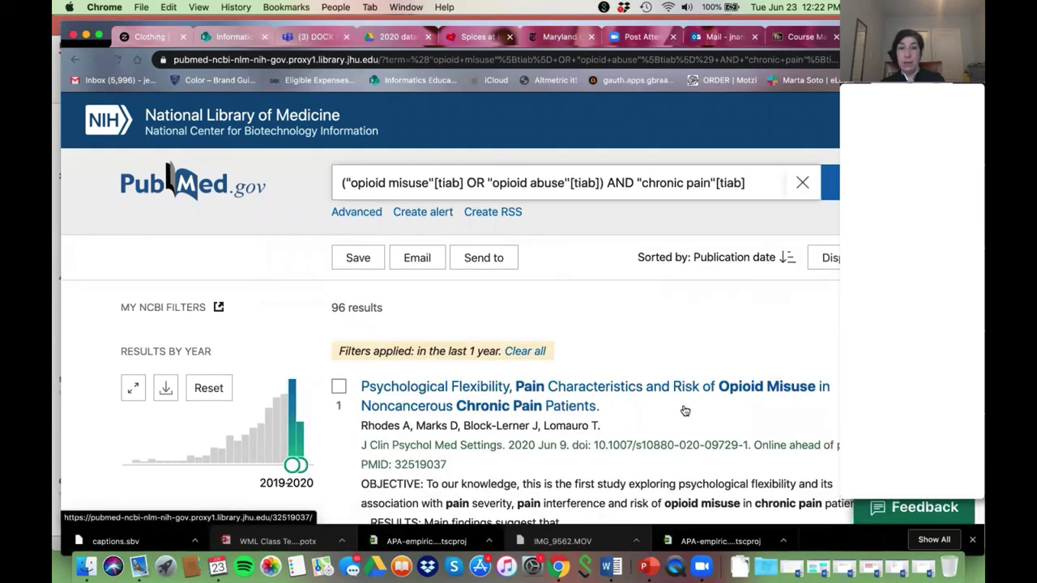
- Review the results sorted by publication date, checking the first article's date and the titles and dates of the articles below it
scroll(685, 411, "down", 1)
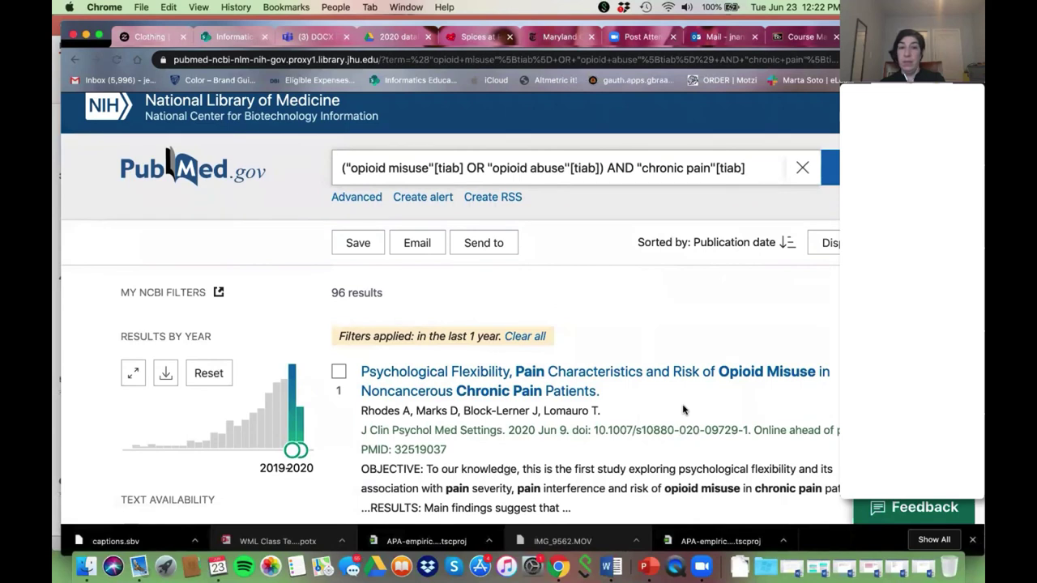
scroll(683, 411, "down", 1)
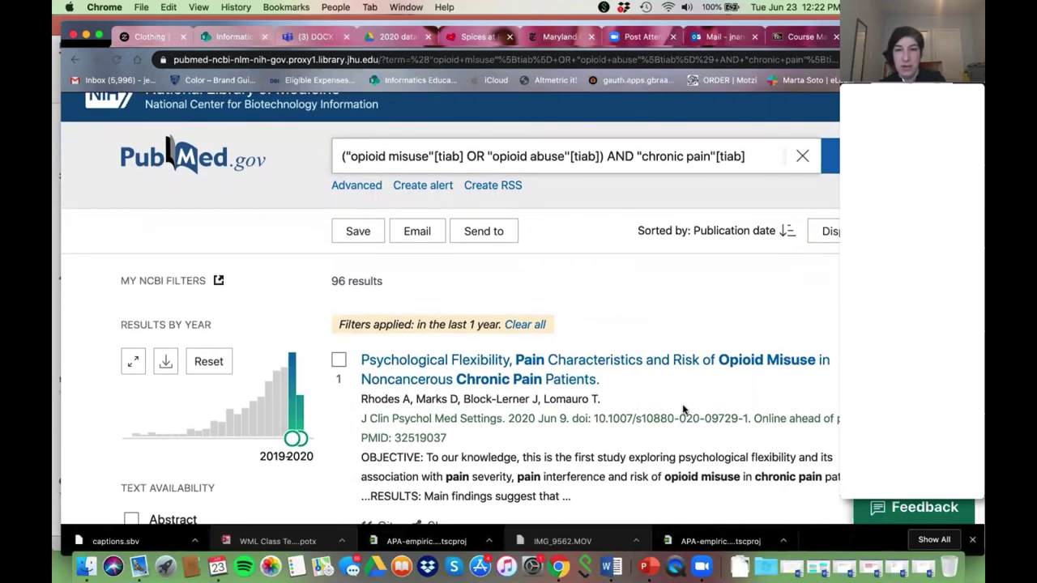
scroll(683, 410, "down", 4)
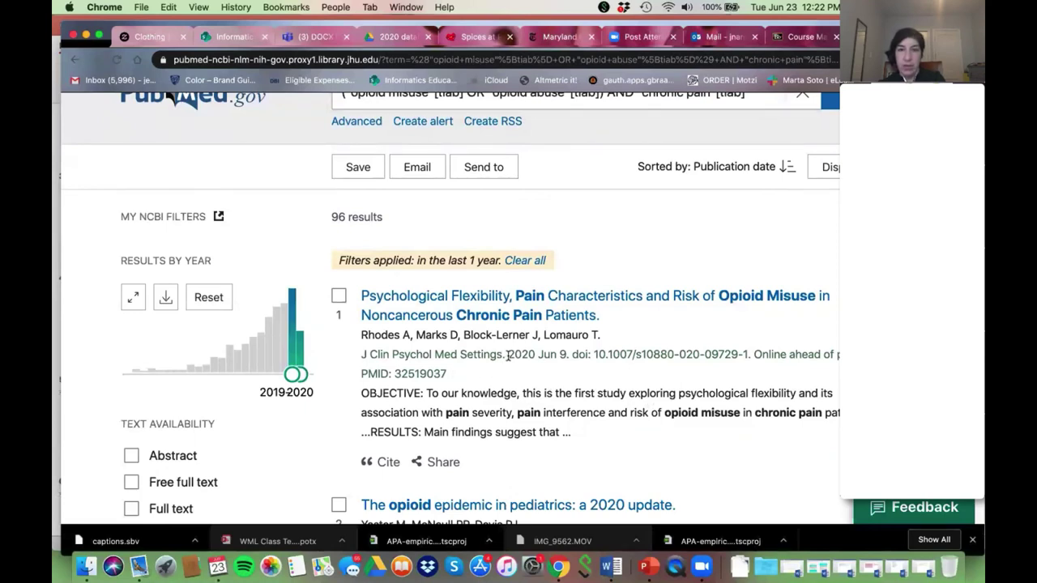
left_click_drag(508, 357, 570, 357)
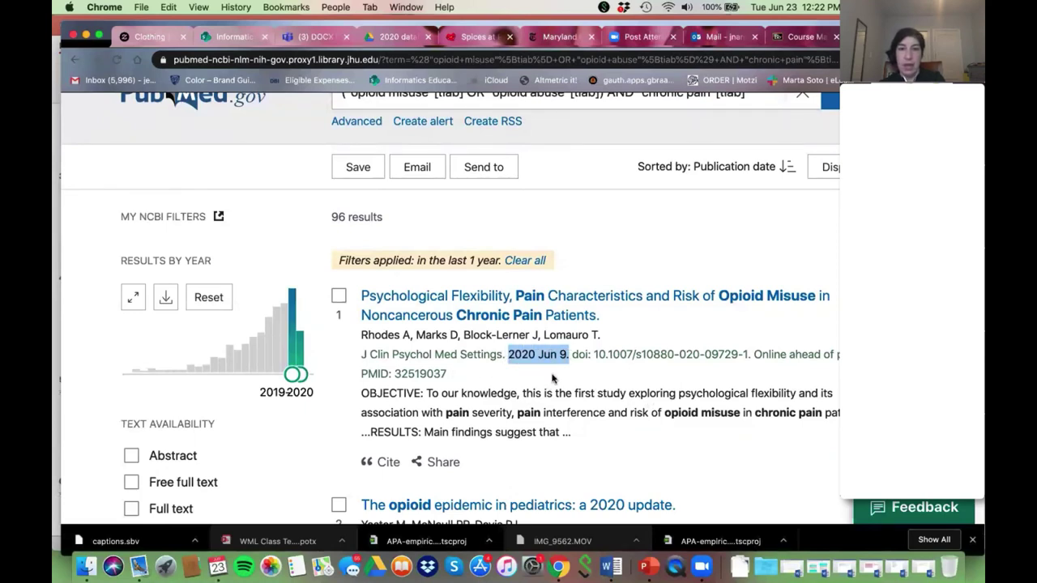
scroll(553, 379, "down", 1)
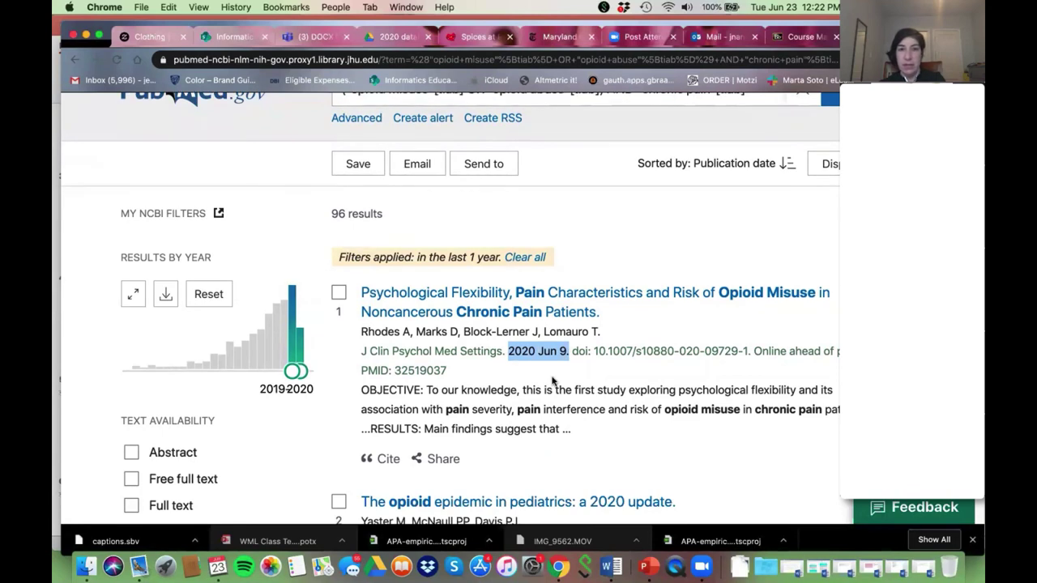
scroll(661, 371, "up", 2)
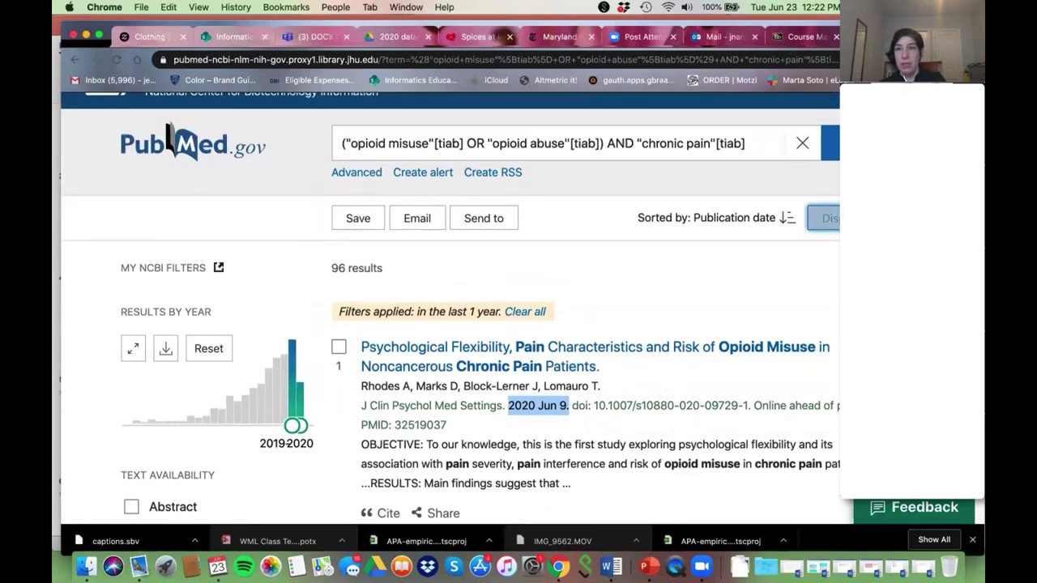
left_click(823, 218)
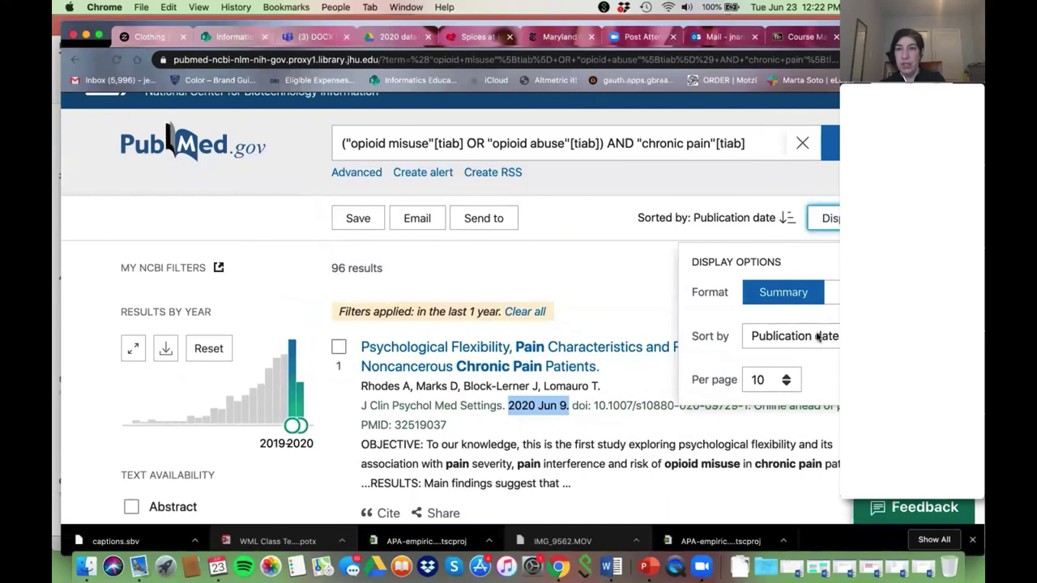
left_click(597, 251)
scroll(580, 472, "down", 3)
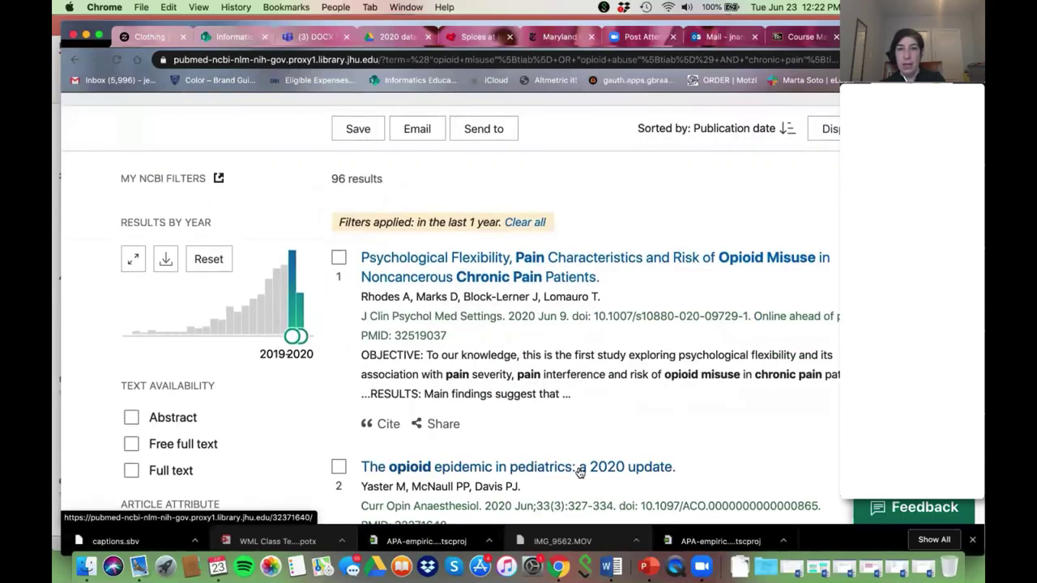
scroll(580, 472, "down", 5)
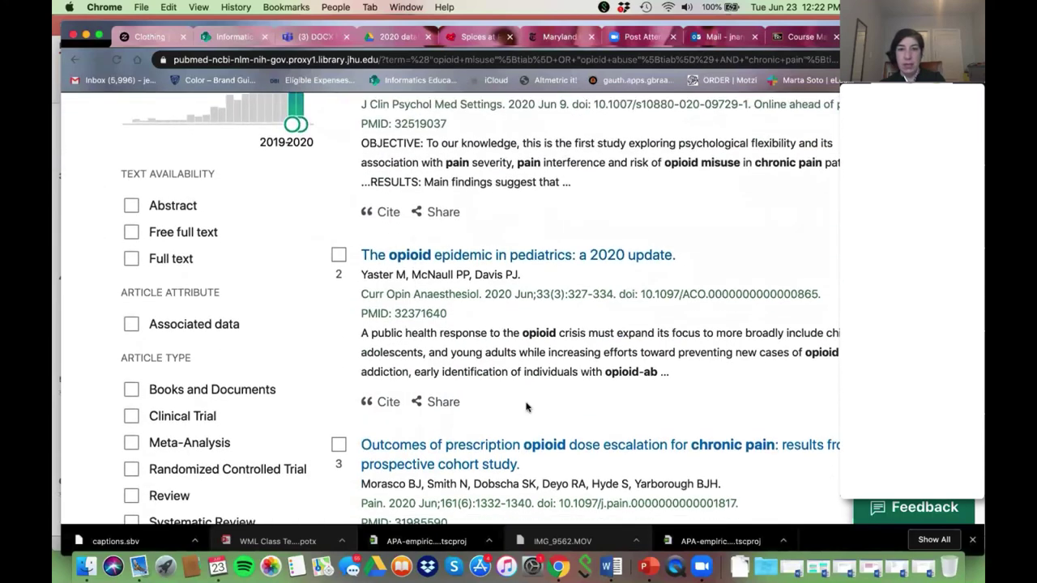
scroll(526, 406, "down", 8)
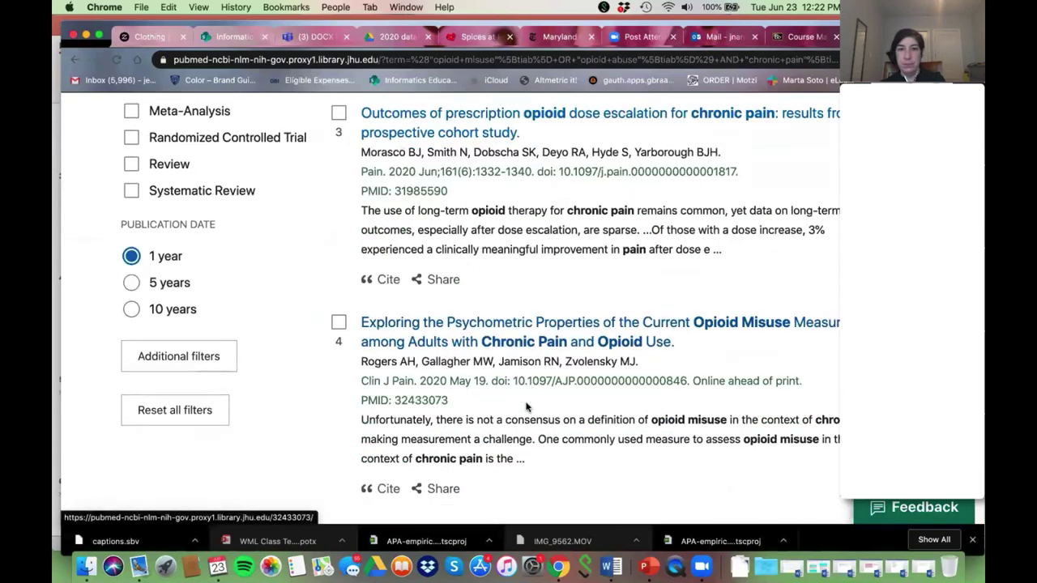
scroll(526, 407, "down", 2)
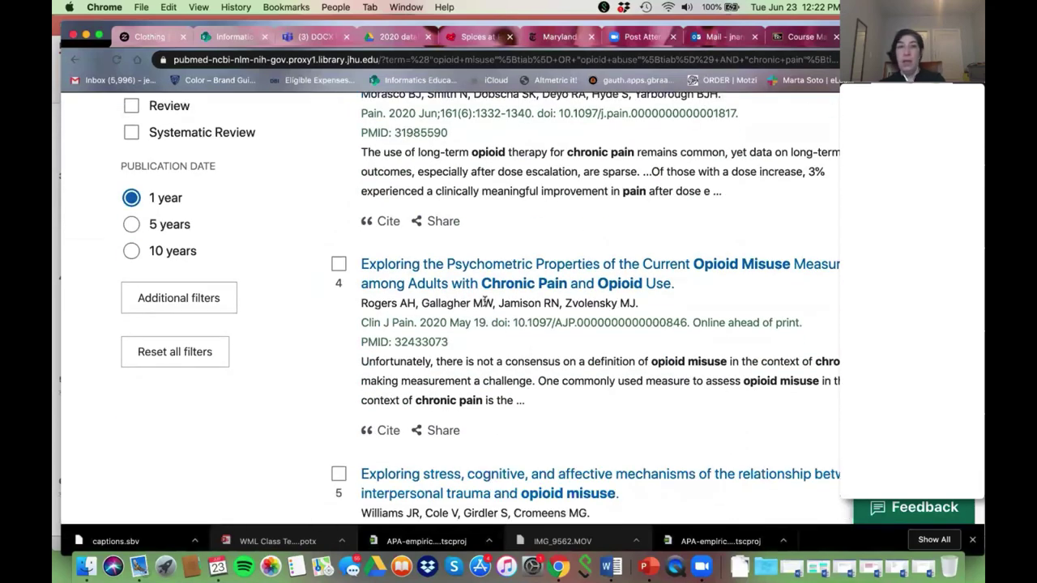
scroll(485, 301, "up", 15)
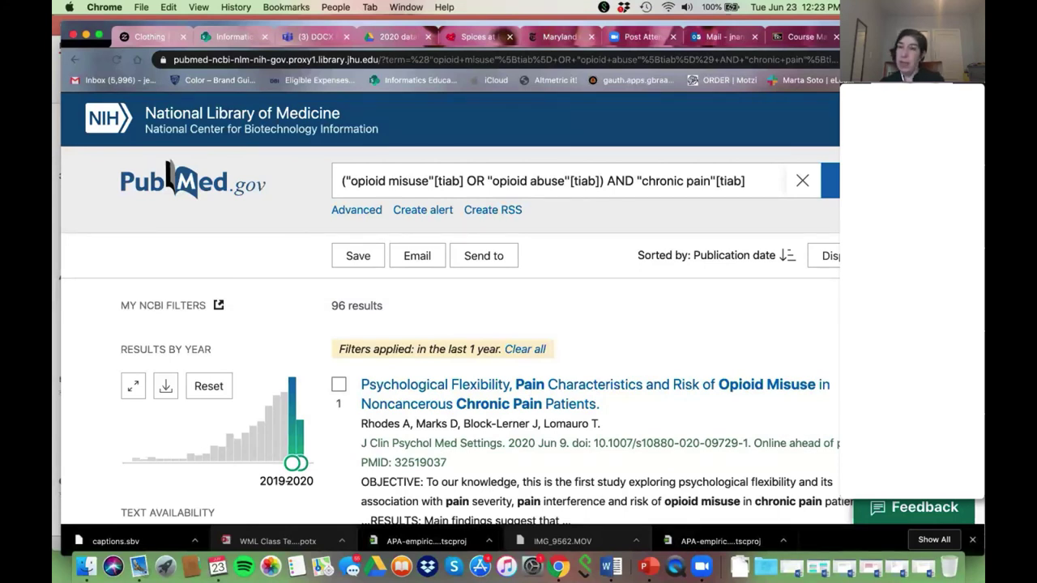
- Inspect the available sort orders in the display options, keeping Publication date selected, and close the options
left_click(825, 256)
left_click(780, 382)
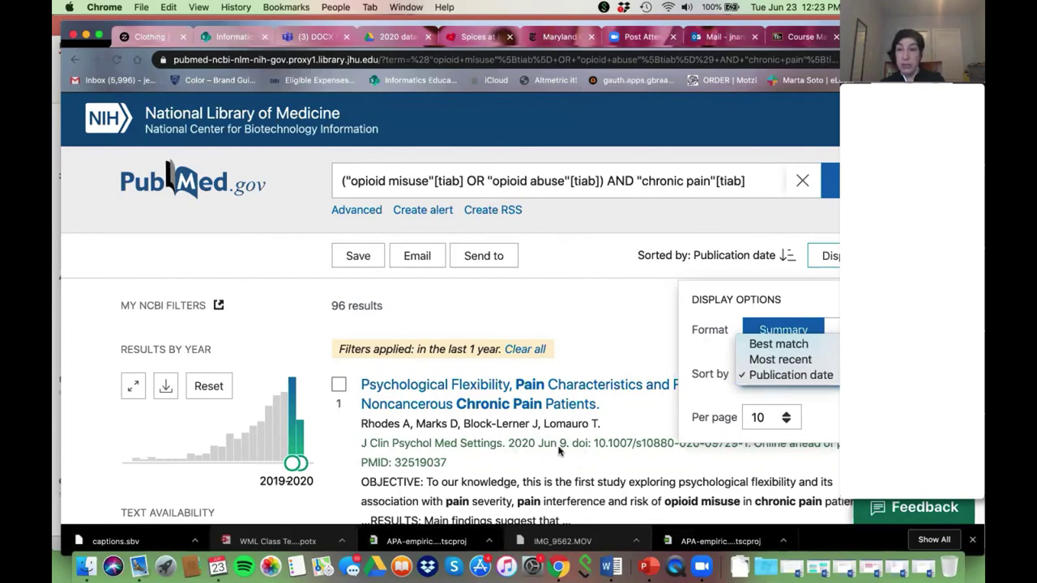
left_click(770, 375)
left_click(605, 329)
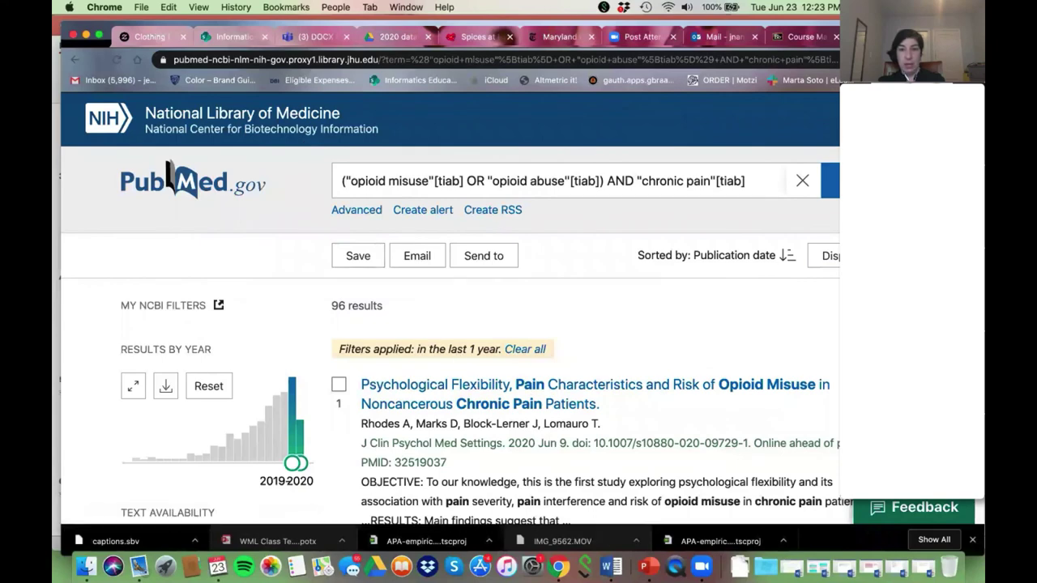
- Switch to PowerPoint, start the slide show of the PubMed presentation and advance to the Controlled Vocabulary slide
left_click(648, 570)
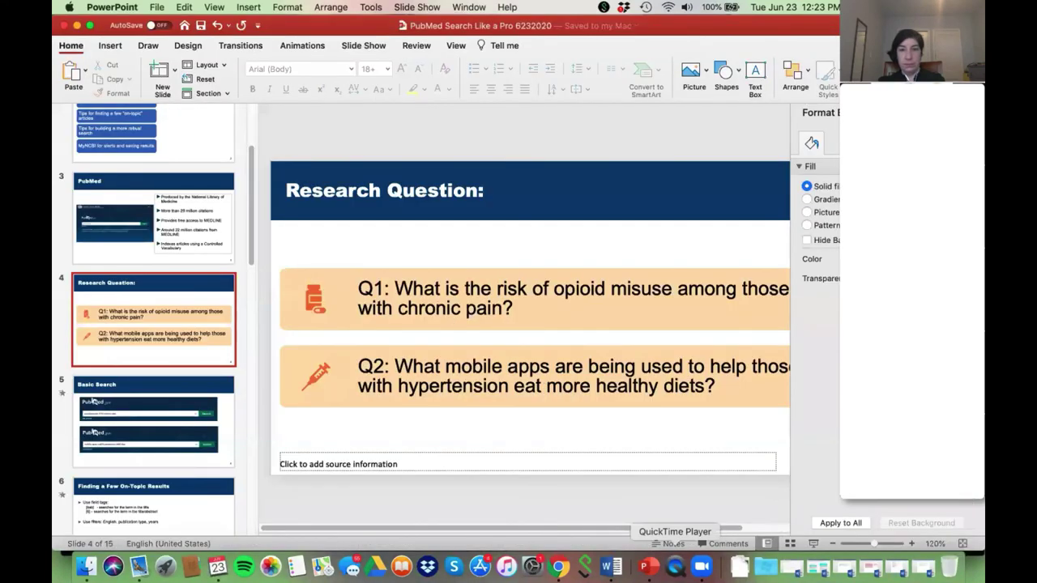
left_click(816, 547)
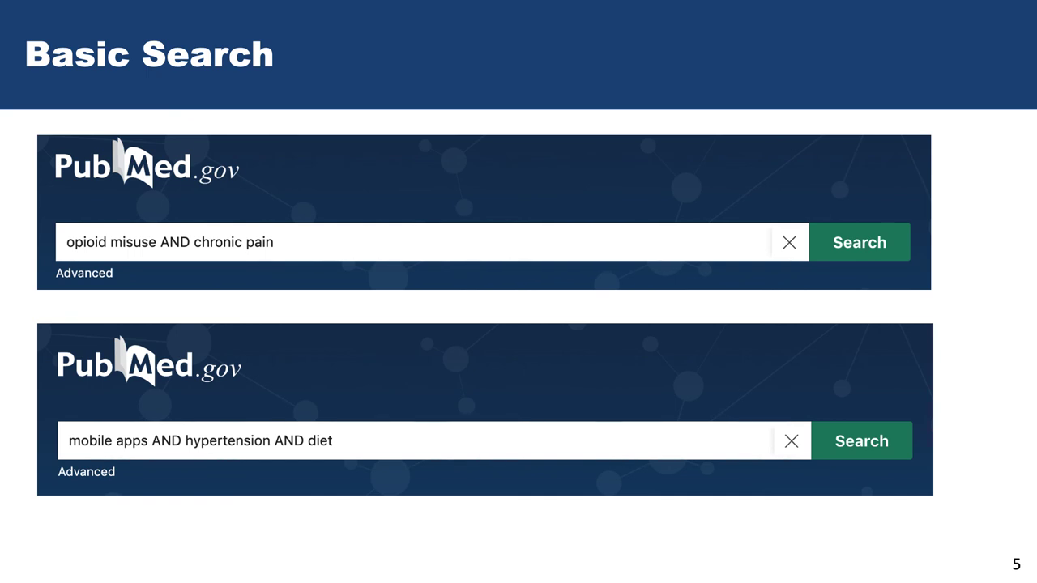
key("Right")
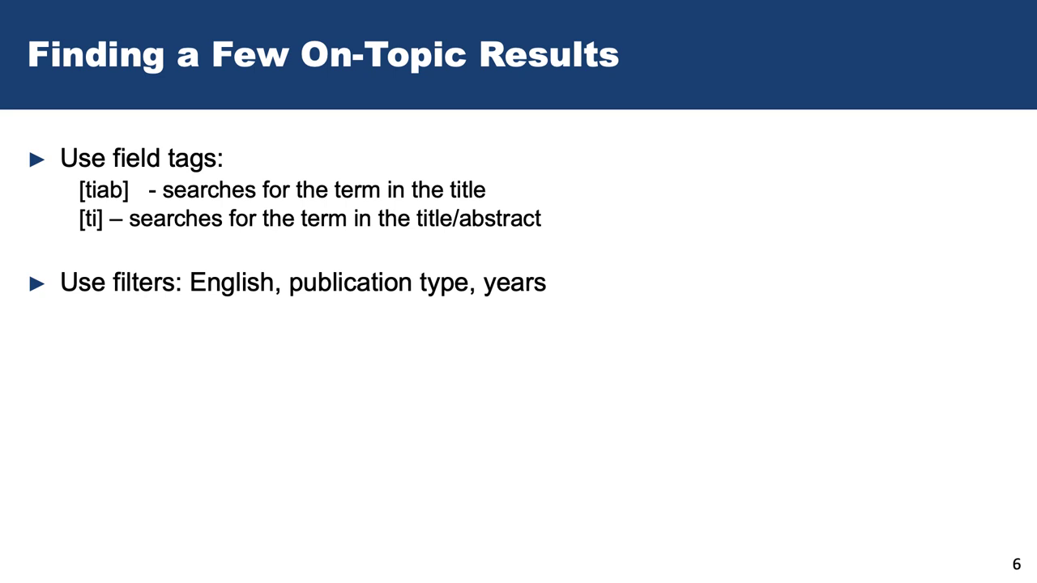
key("Right")
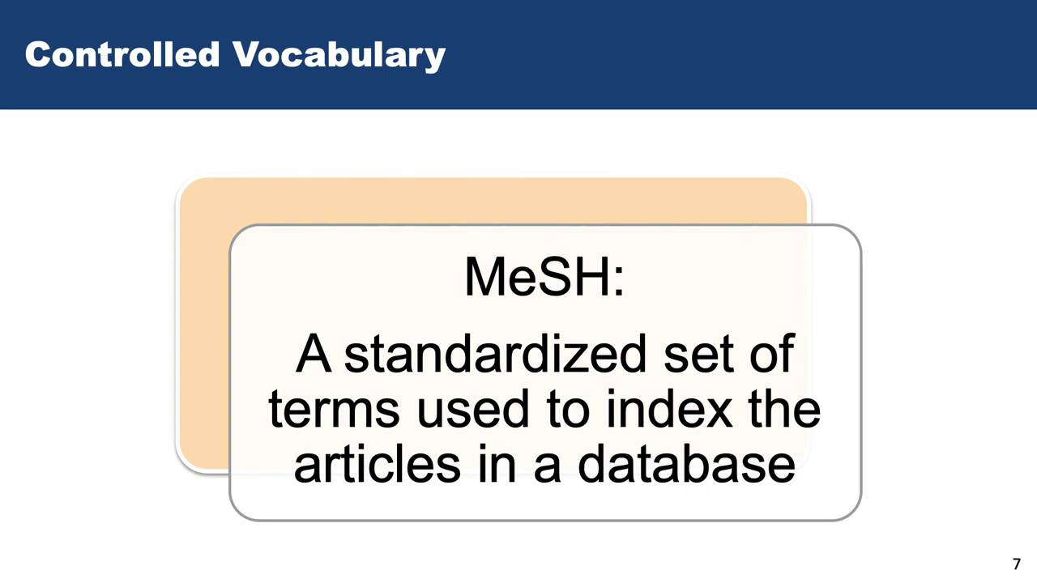
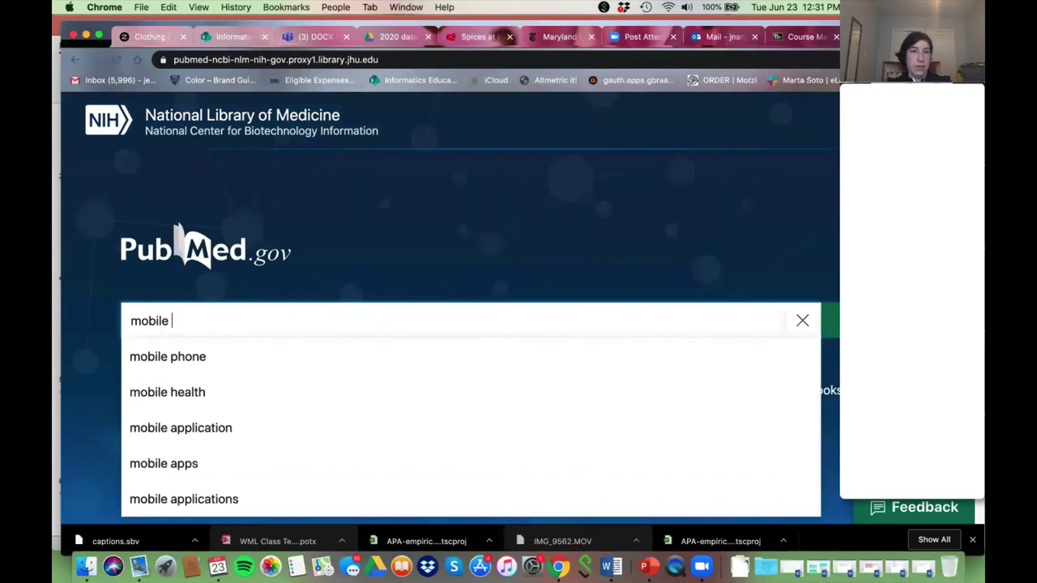
- Search PubMed for mobile applications and clear the 1-year publication date filter
type("s")
key("Return")
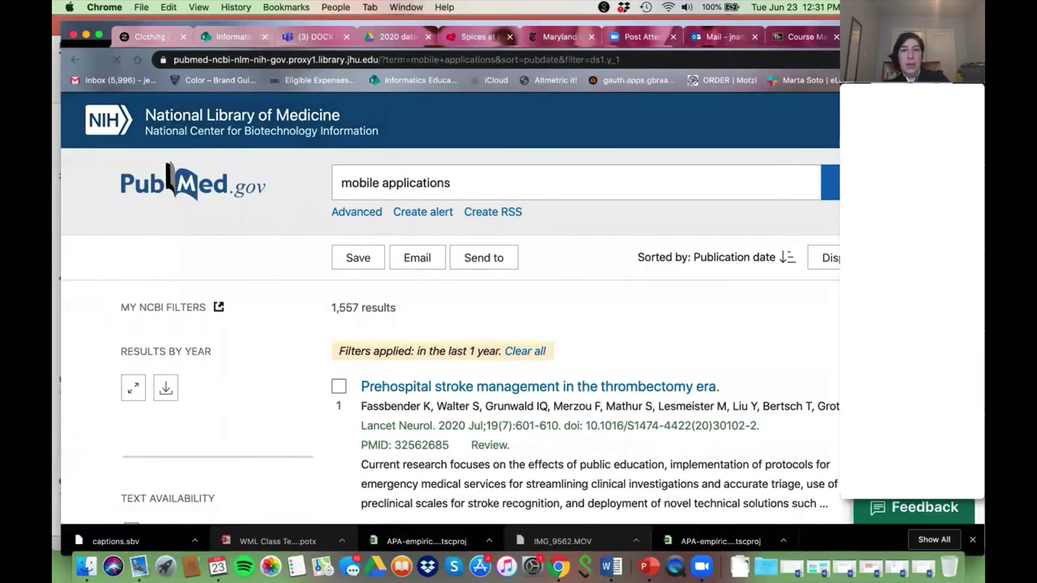
left_click(510, 353)
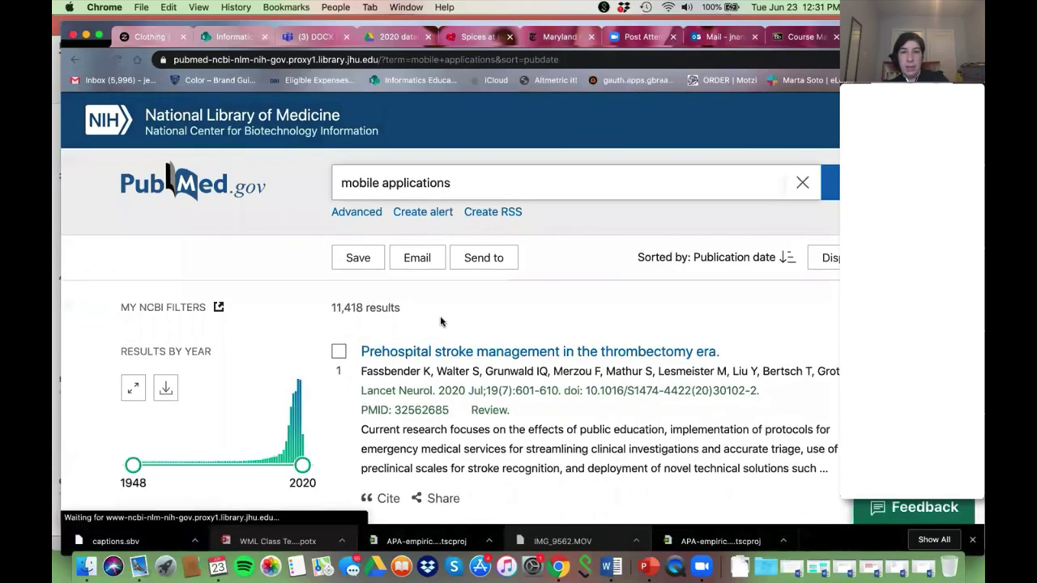
- Extend the query to "mobile applications and hypertension and diet" and run the search
type("a")
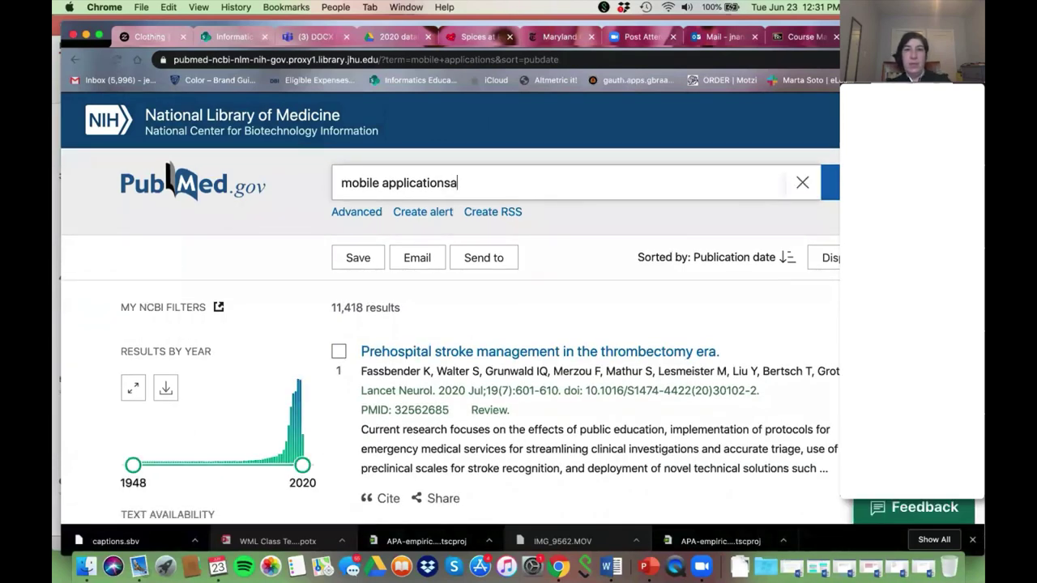
type("nd hyper")
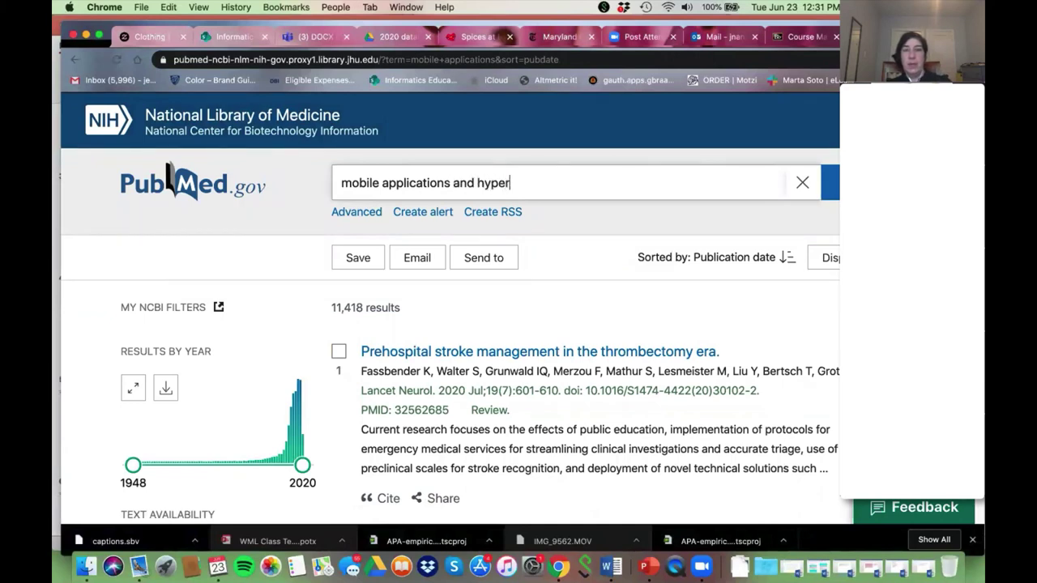
type("tension and diet")
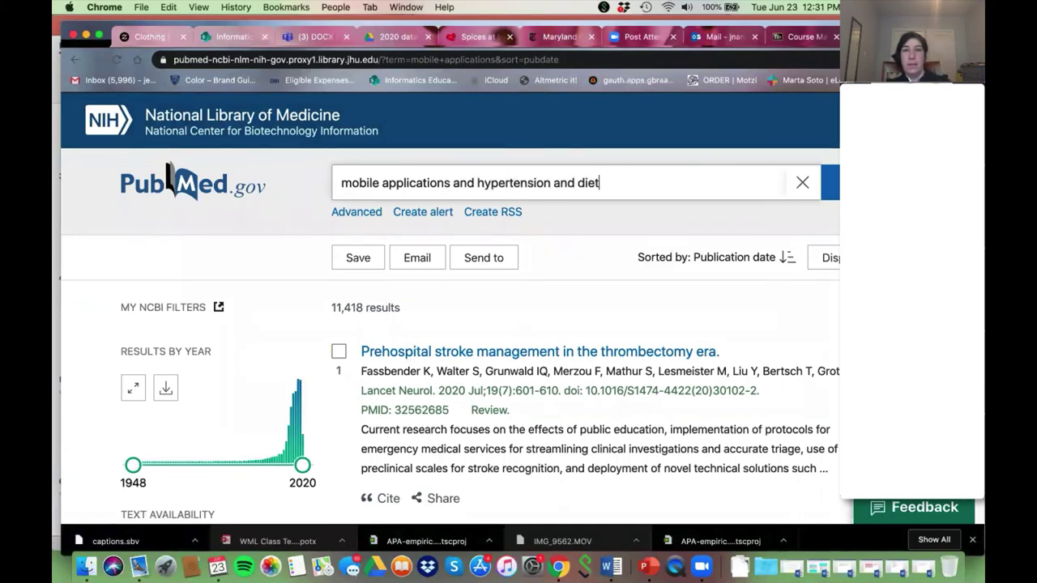
key("Return")
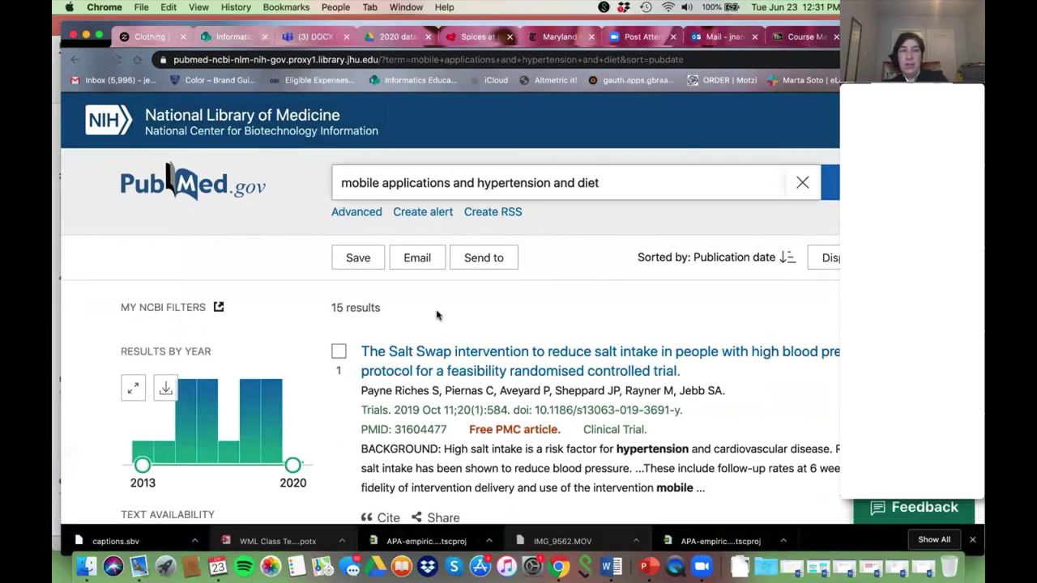
- Skim the results for mobile applications, hypertension and diet, and sort them by Best match
scroll(437, 316, "down", 2)
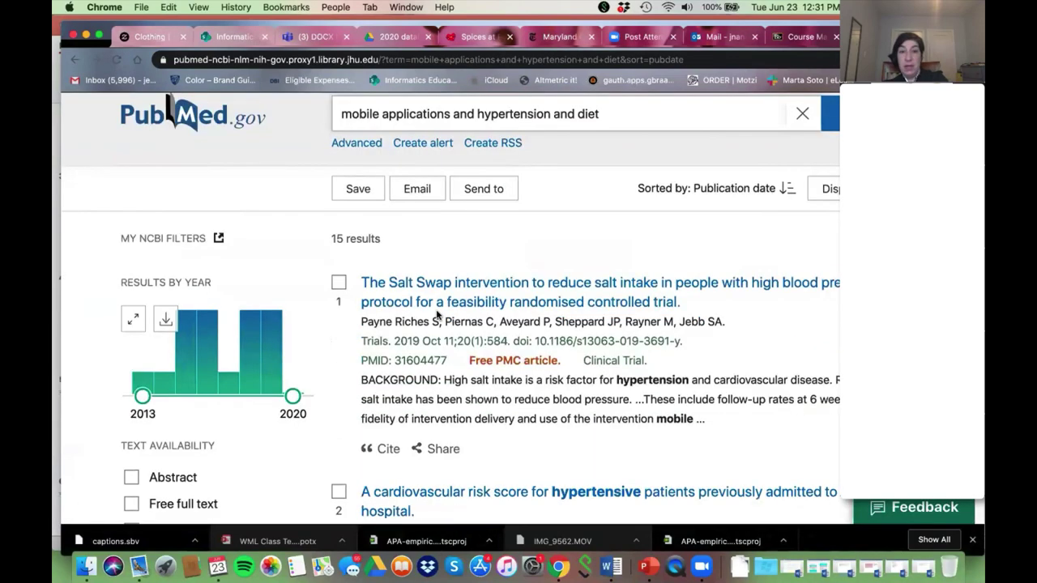
scroll(437, 315, "down", 8)
scroll(437, 315, "down", 5)
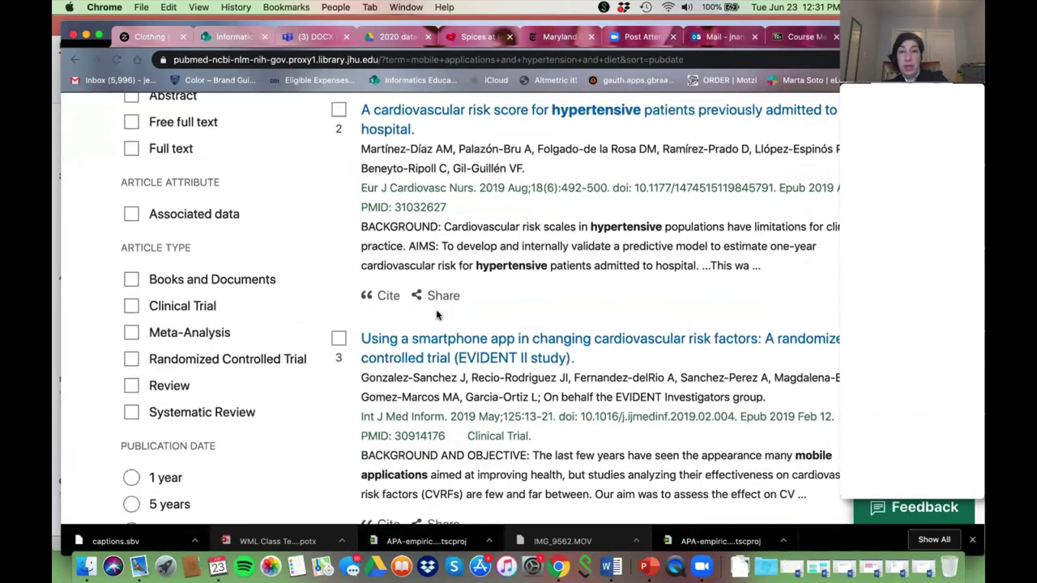
scroll(437, 315, "up", 15)
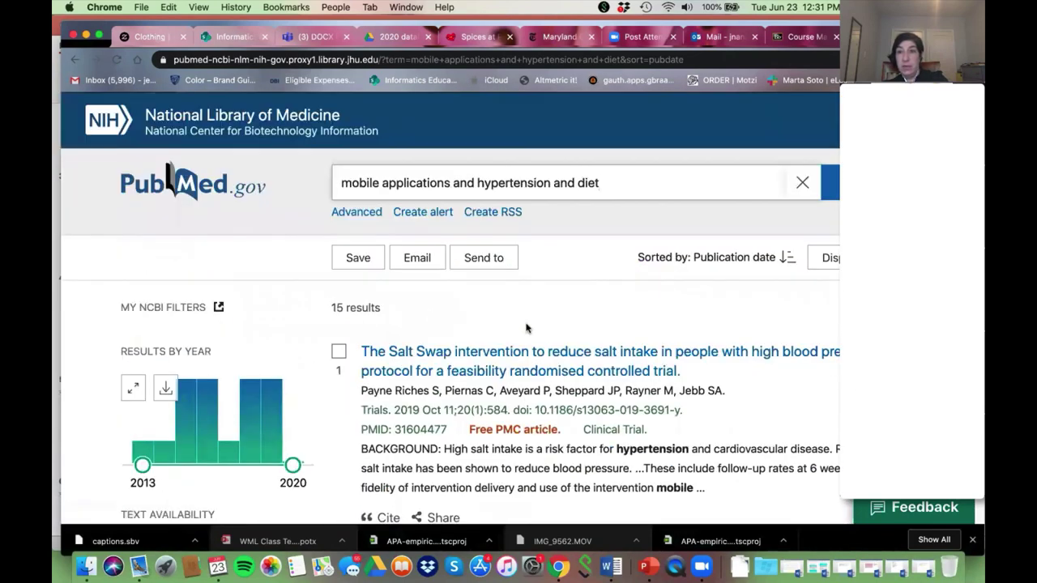
left_click(826, 257)
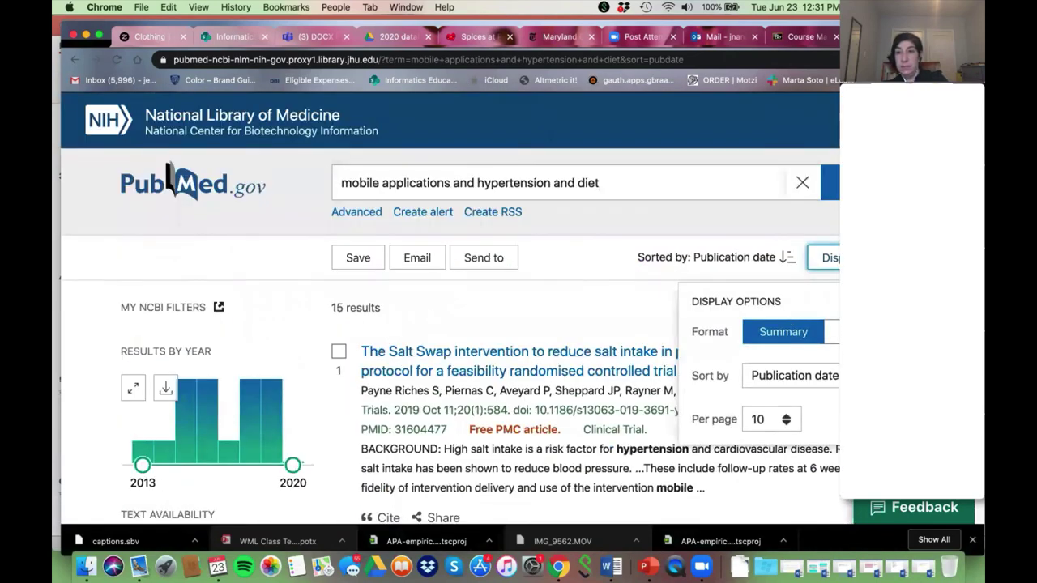
left_click(820, 375)
left_click(777, 345)
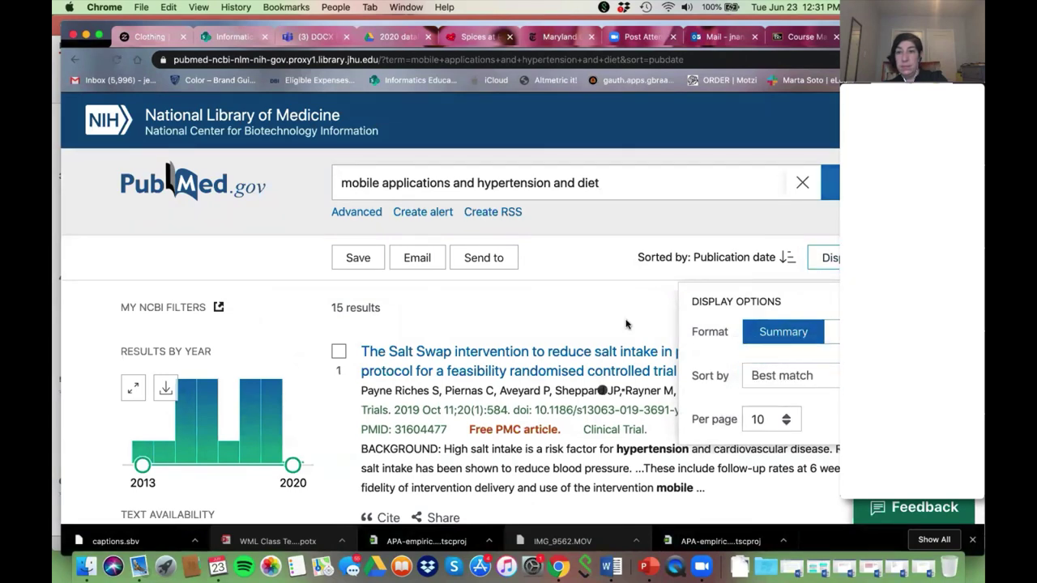
scroll(447, 399, "down", 4)
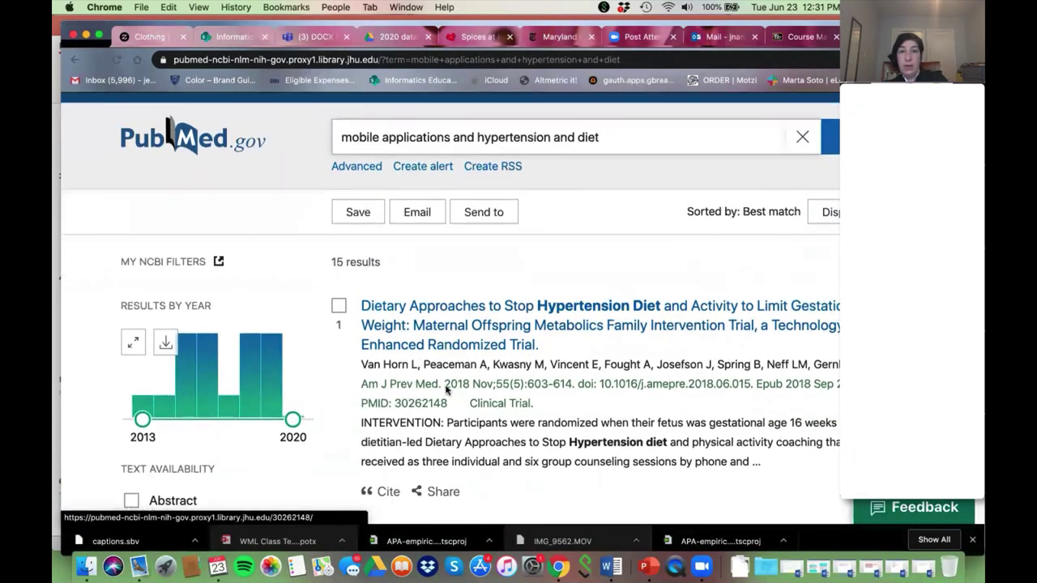
- Open the article on the Salt Swap intervention to reduce salt intake from the search results
scroll(447, 388, "down", 2)
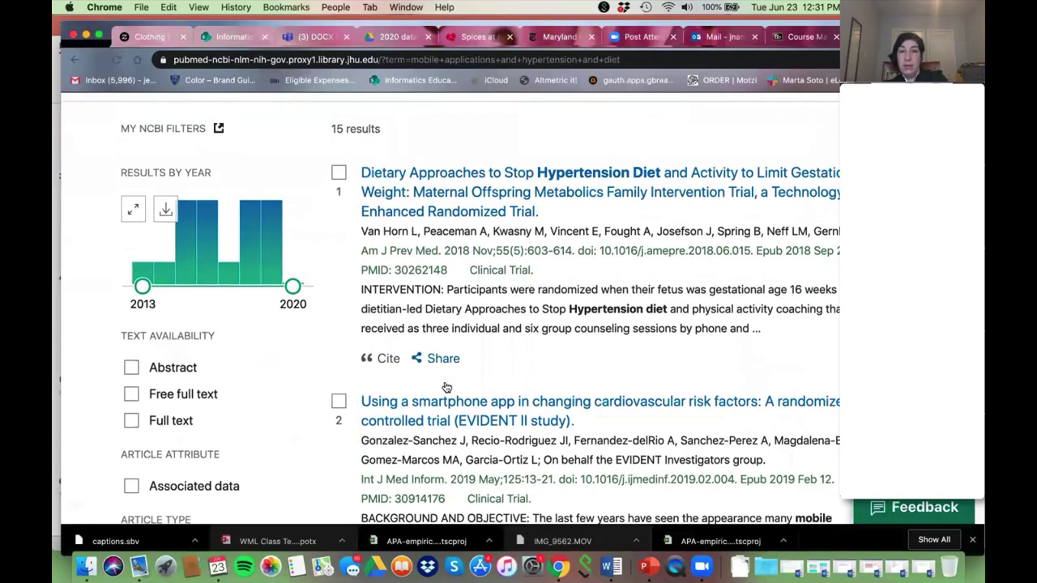
scroll(444, 388, "down", 6)
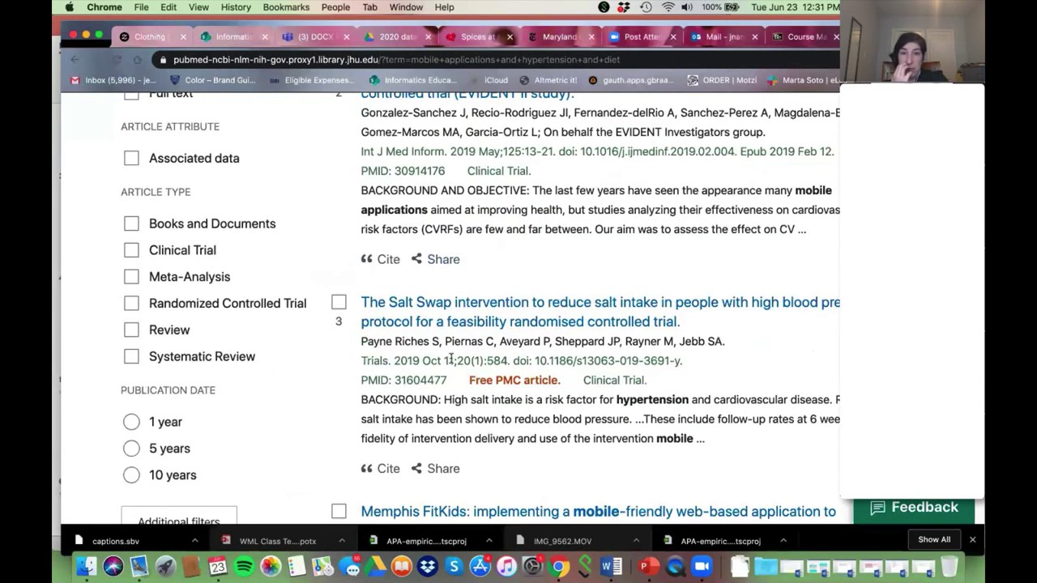
left_click(454, 324)
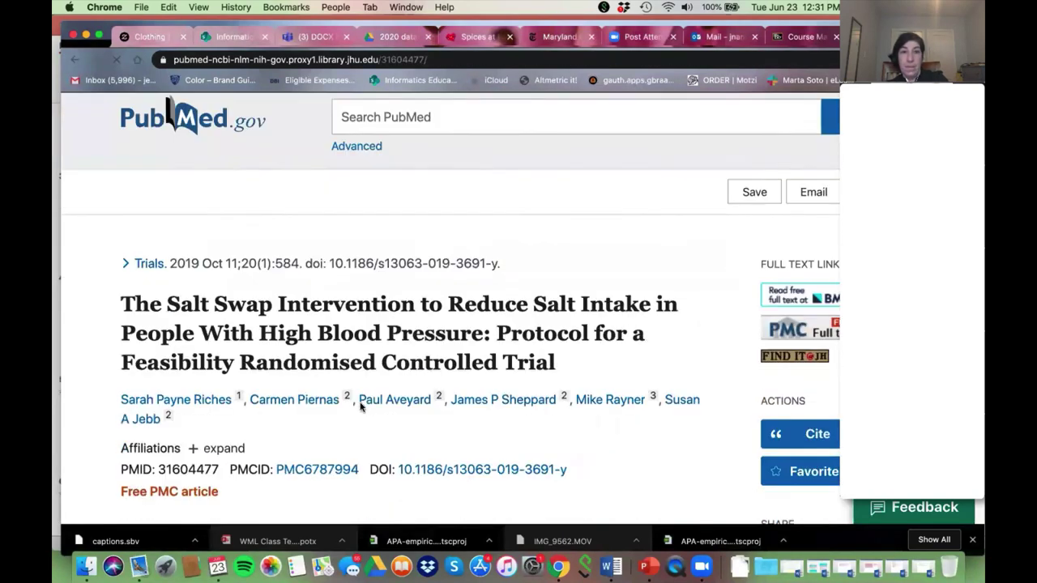
- Skim the Salt Swap article's abstract and go to its MeSH terms section to review the assigned headings
scroll(579, 386, "down", 8)
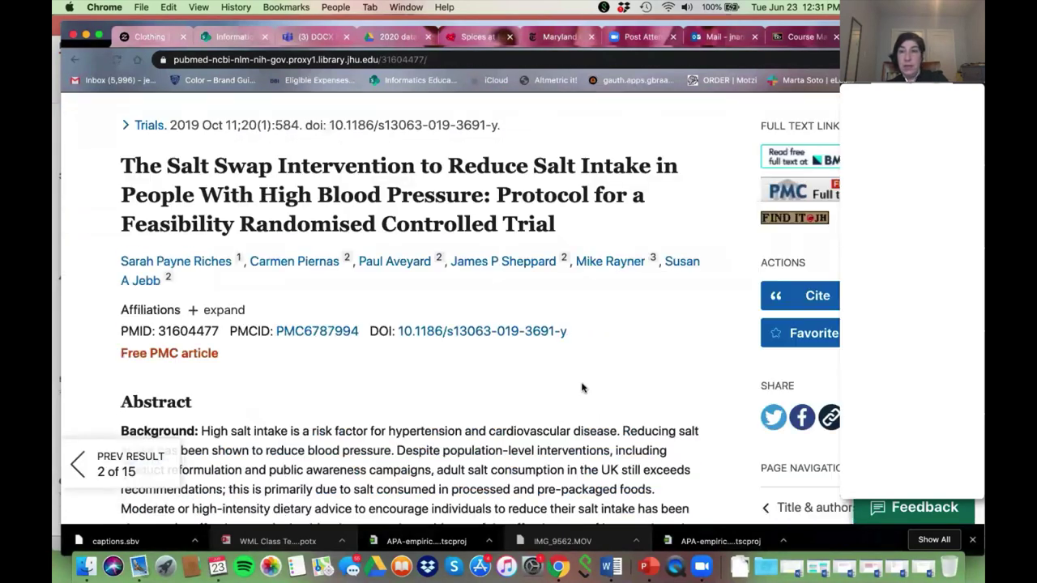
scroll(582, 381, "down", 6)
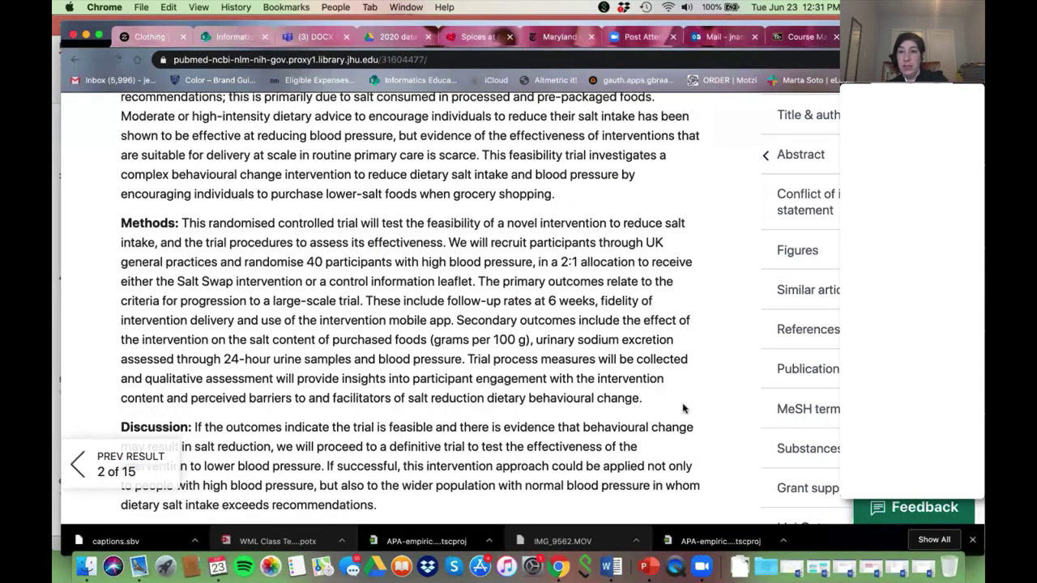
left_click(802, 409)
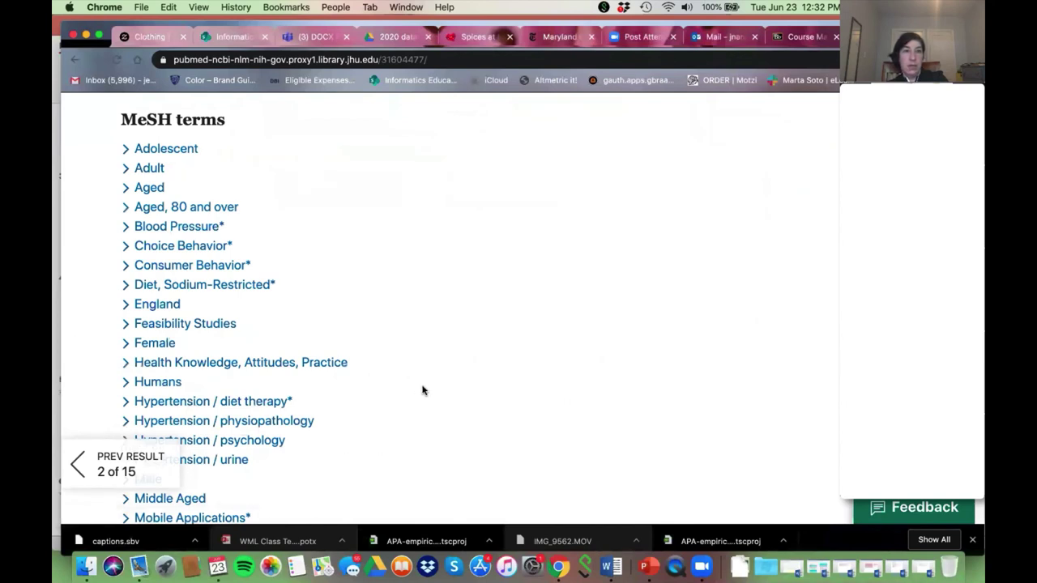
scroll(422, 388, "down", 1)
scroll(423, 378, "down", 1)
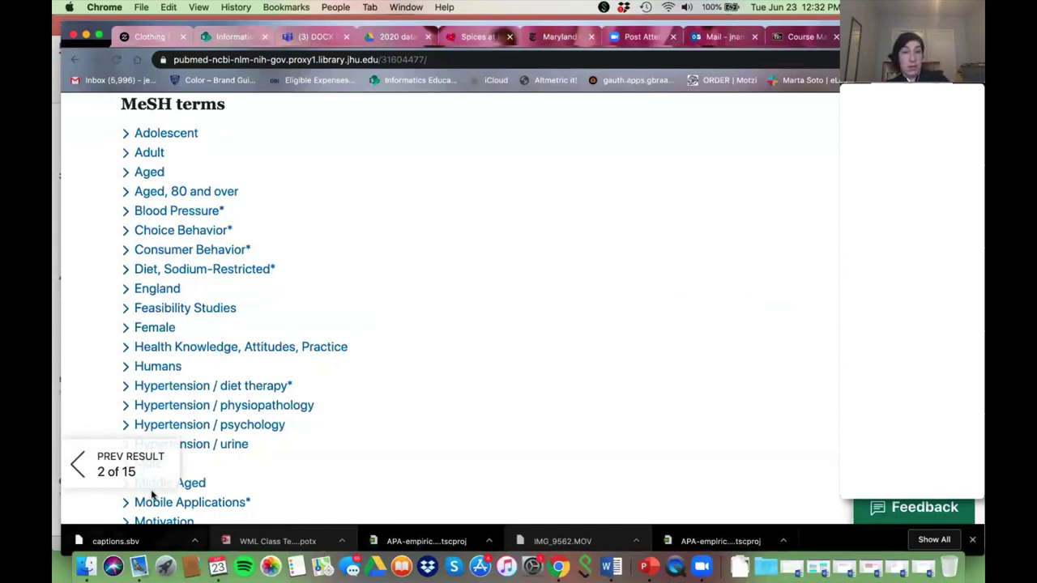
scroll(294, 486, "down", 5)
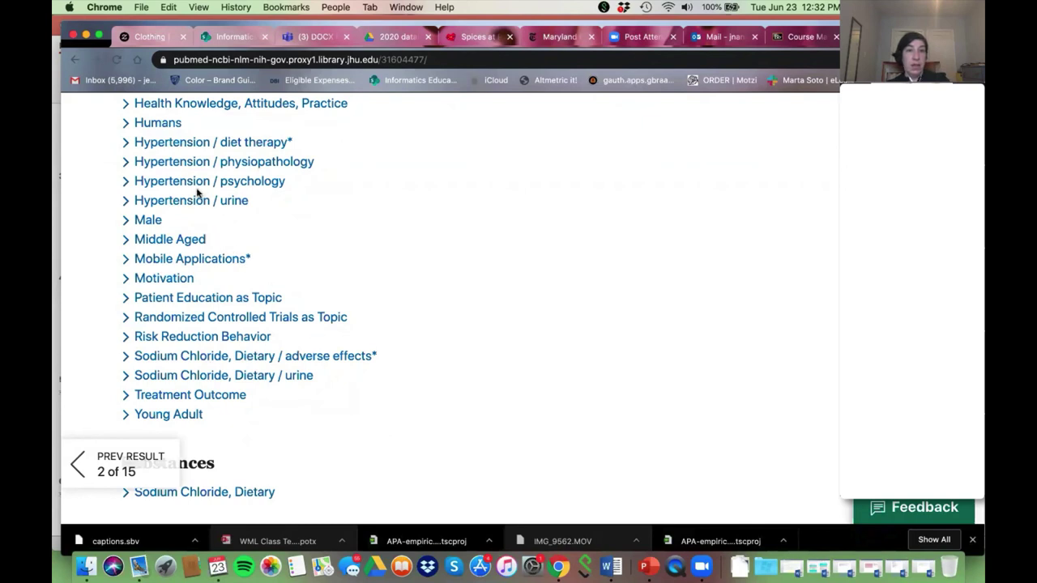
- Look up the article's Mobile Applications heading in the MeSH database
right_click(217, 262)
key("Escape")
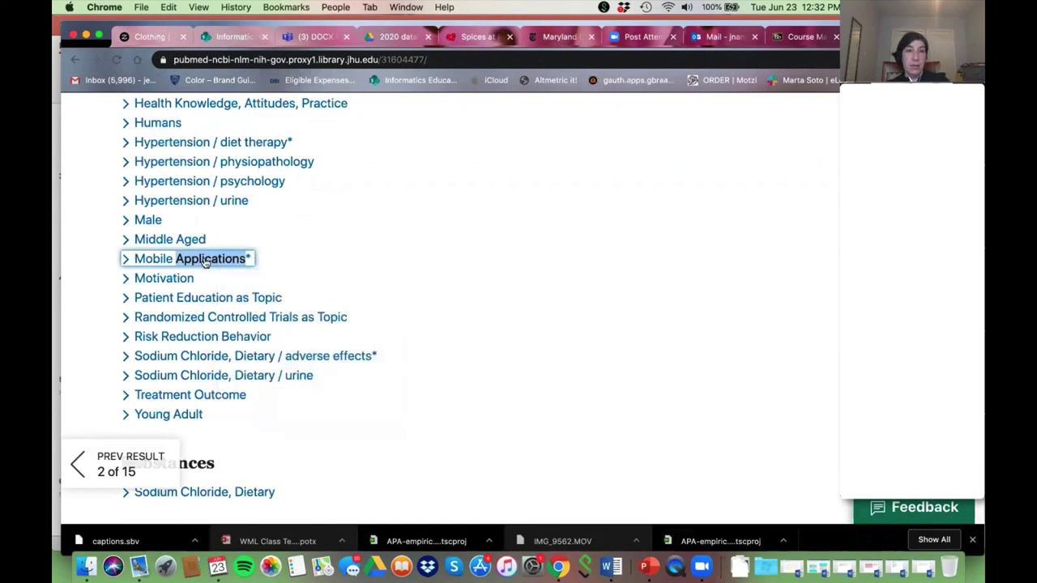
left_click(205, 262)
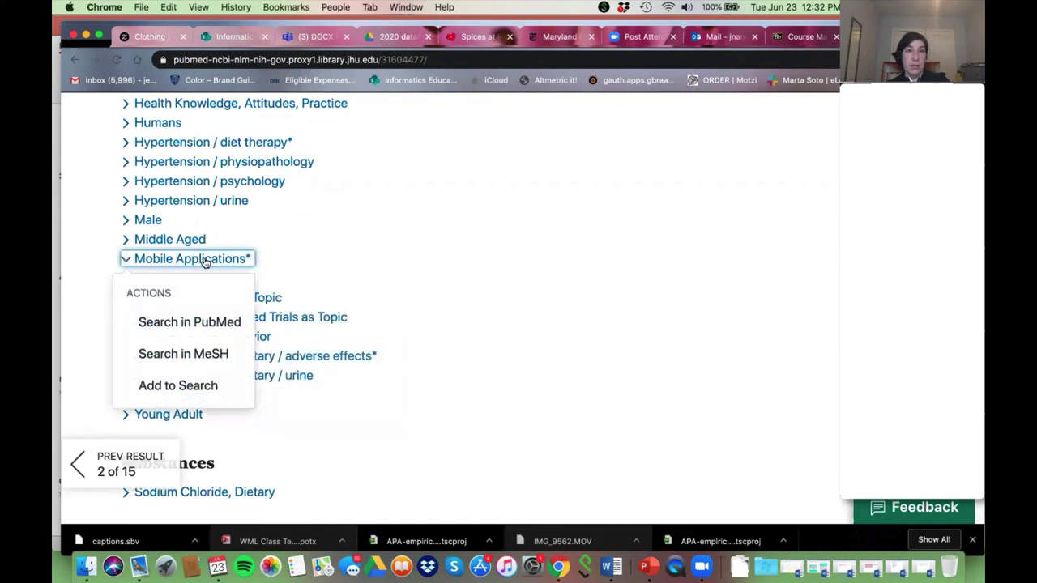
left_click(201, 356)
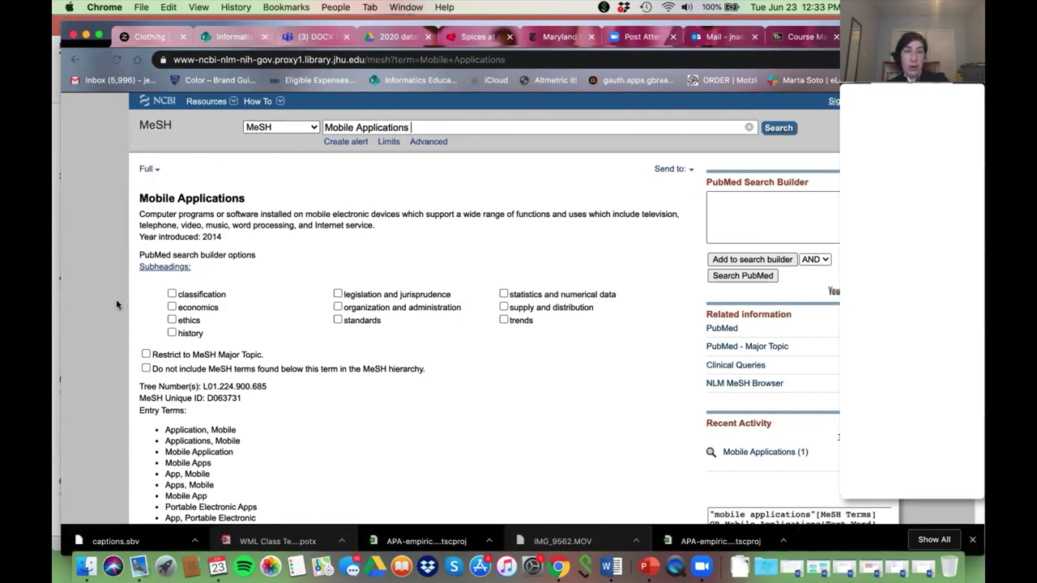
- Read the Mobile Applications MeSH record's title, definition and year introduced
triple_click(159, 200)
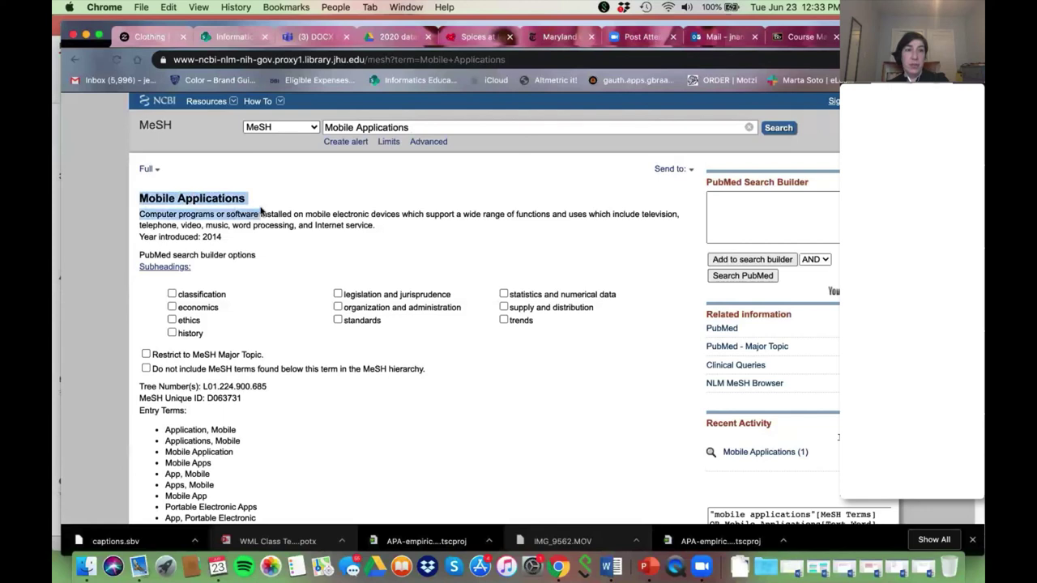
left_click(179, 216)
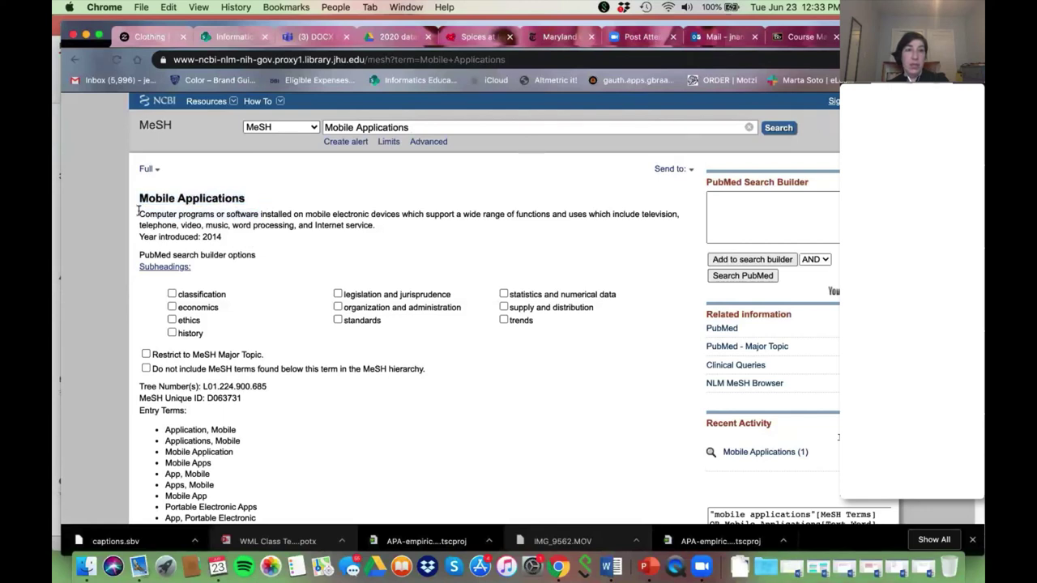
left_click_drag(146, 213, 213, 236)
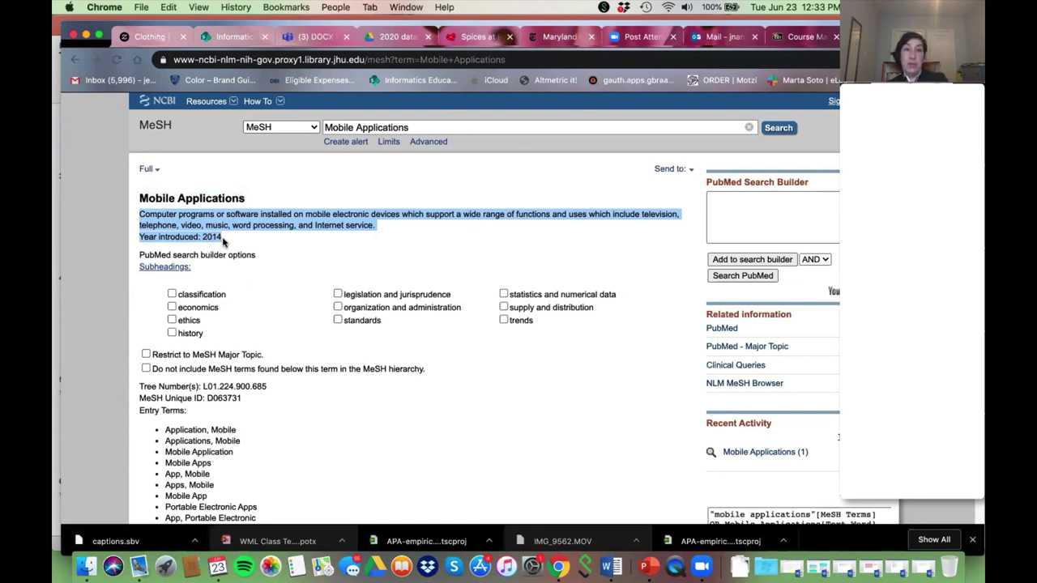
left_click(223, 241)
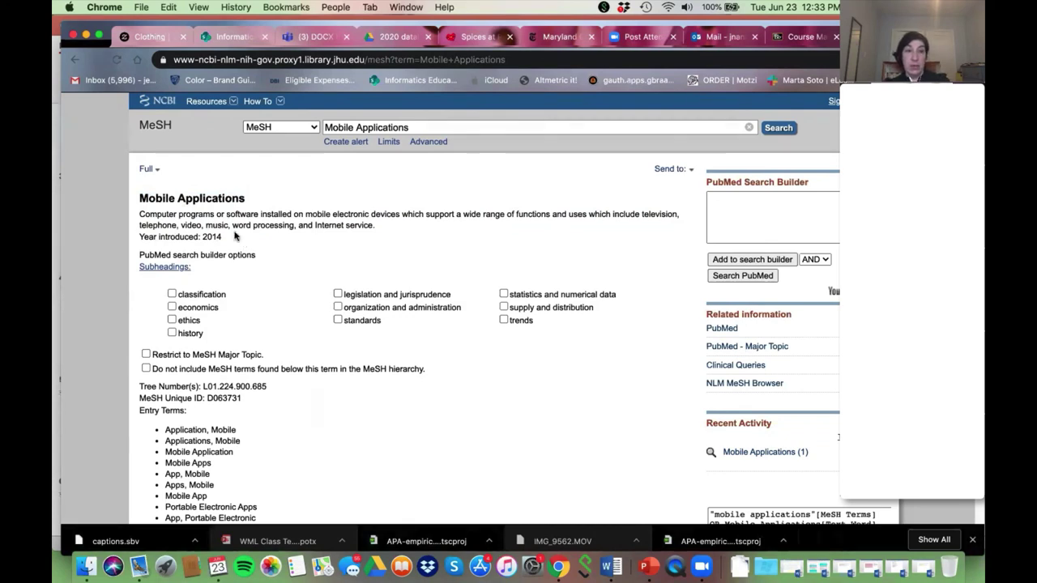
- Examine the subheadings and the list of entry terms for Mobile Applications, comparing them with the main heading
scroll(256, 331, "down", 3)
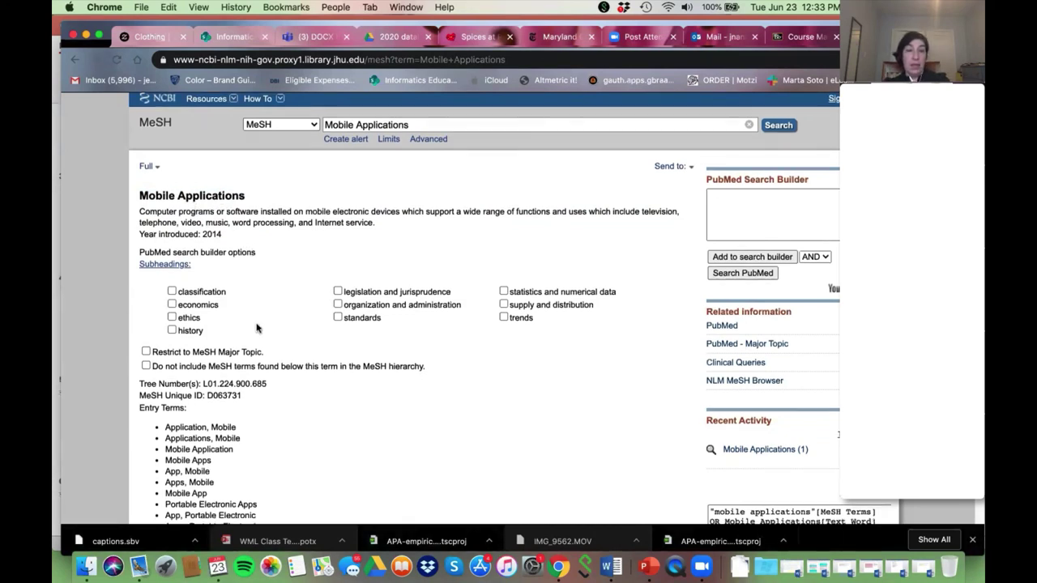
scroll(256, 324, "down", 4)
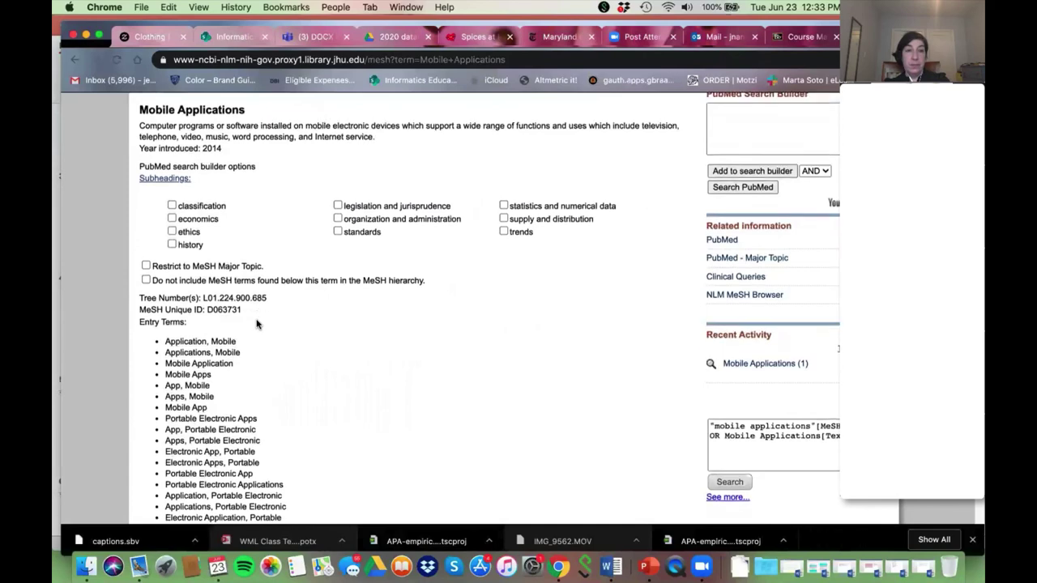
scroll(257, 324, "down", 1)
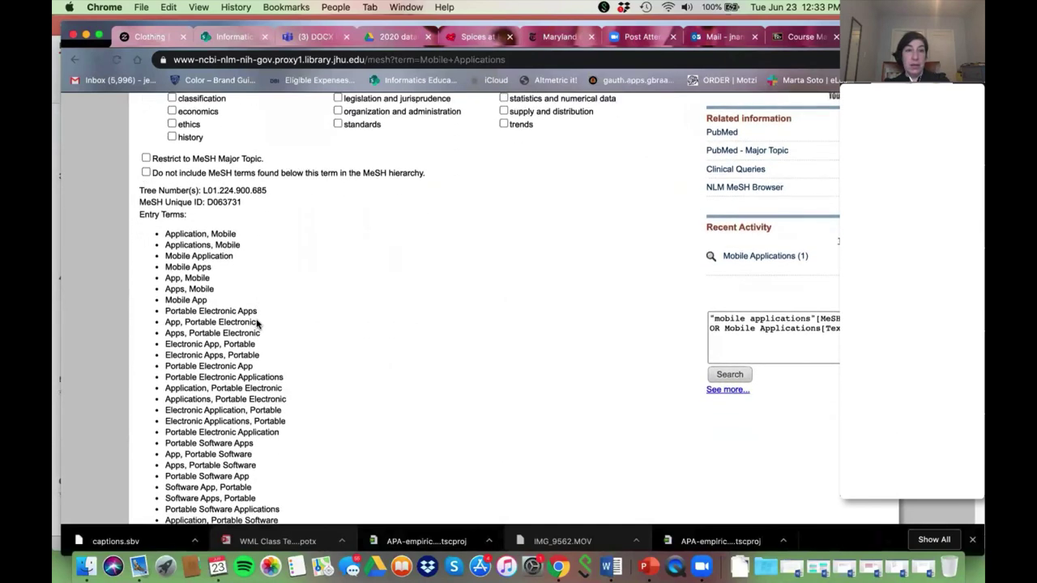
double_click(148, 204)
left_click_drag(179, 212, 287, 516)
scroll(301, 398, "down", 2)
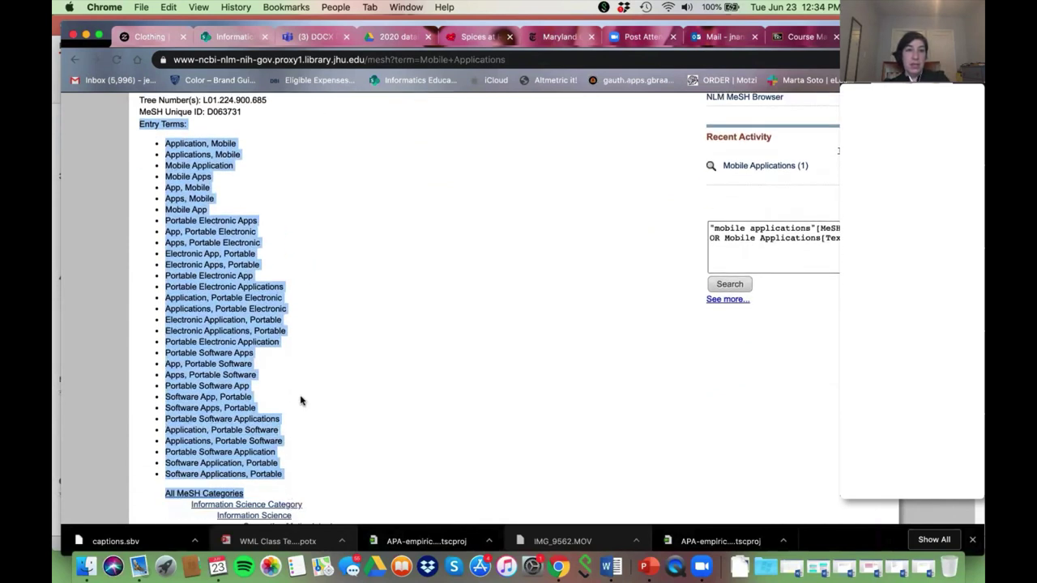
scroll(300, 397, "up", 3)
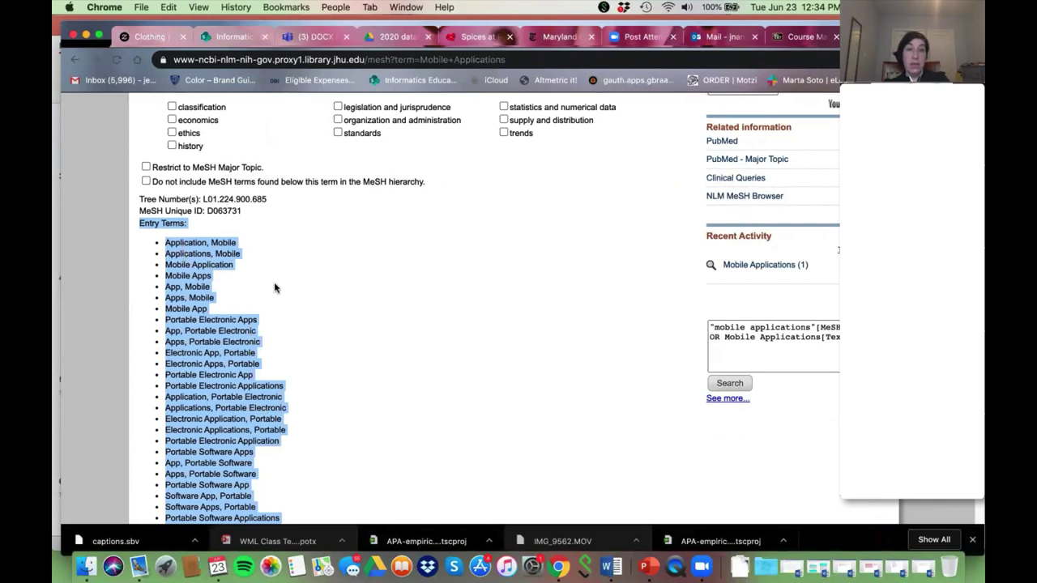
scroll(275, 289, "down", 1)
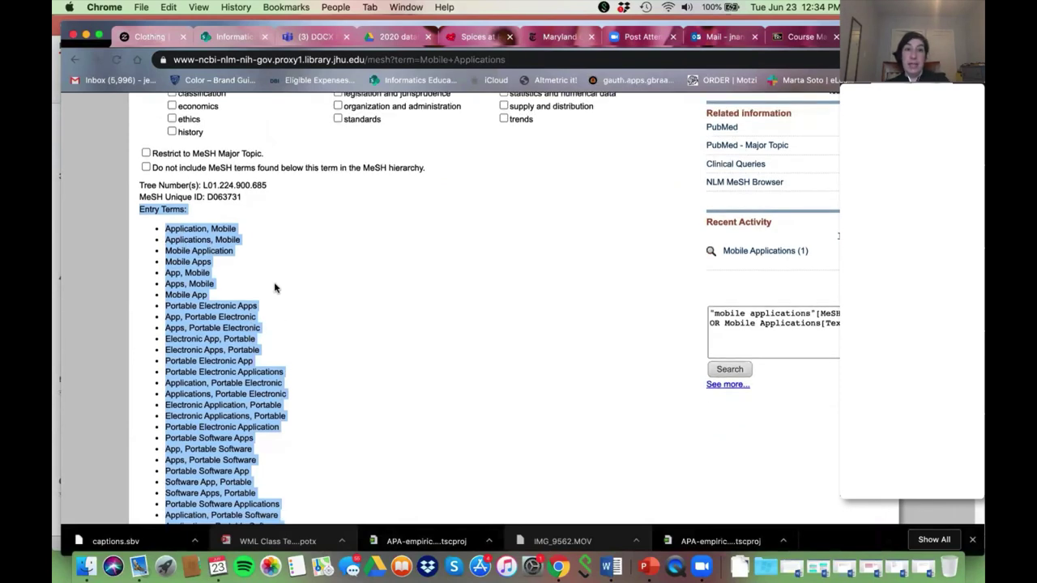
scroll(275, 289, "up", 5)
left_click_drag(140, 198, 250, 202)
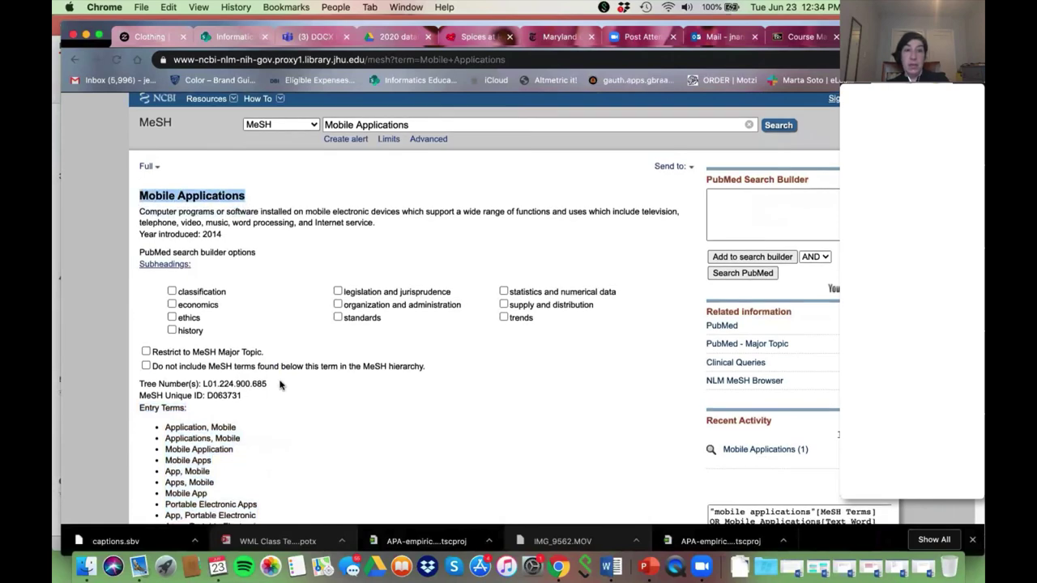
scroll(279, 387, "down", 5)
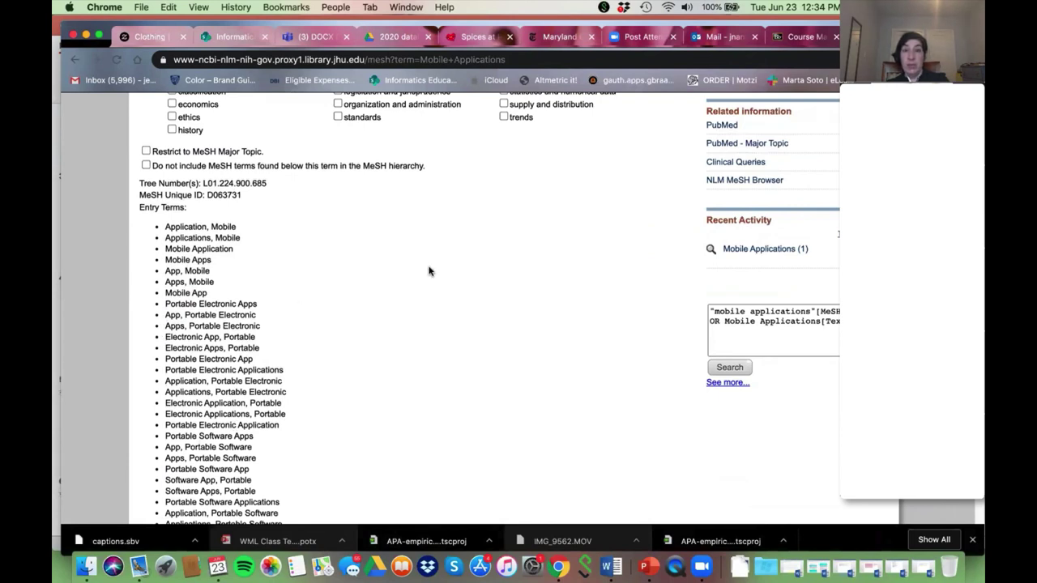
scroll(429, 271, "down", 1)
scroll(428, 271, "up", 5)
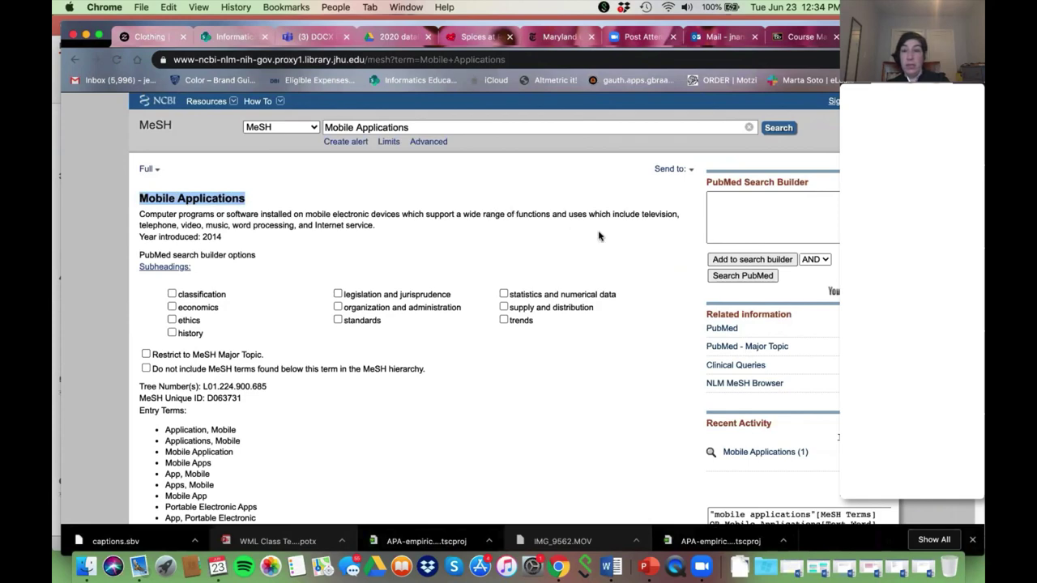
- Add the Mobile Applications MeSH term to the PubMed Search Builder and enlarge the page to inspect the query
left_click(716, 260)
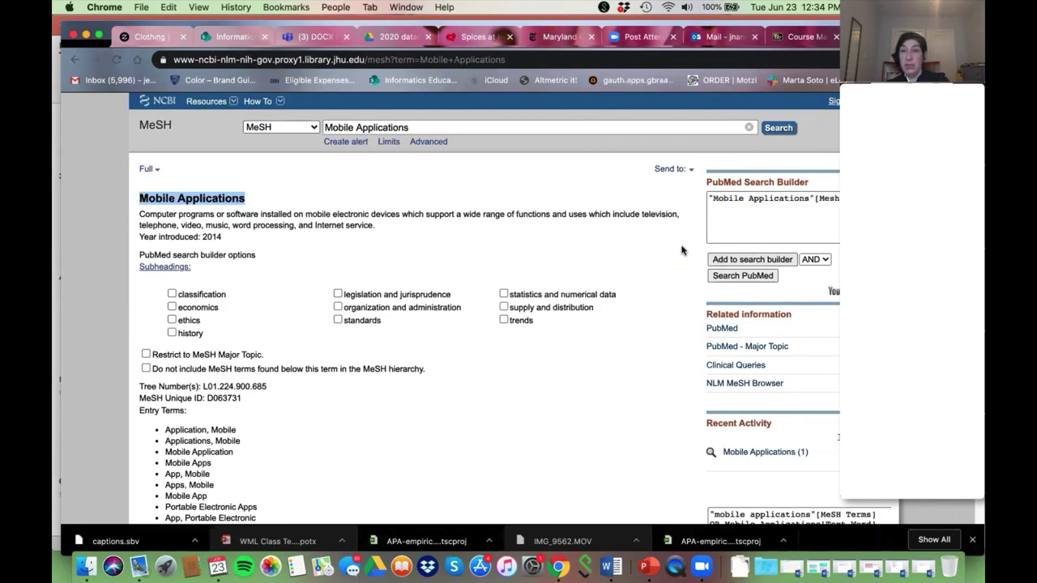
key("super+equal")
key("super+equal")
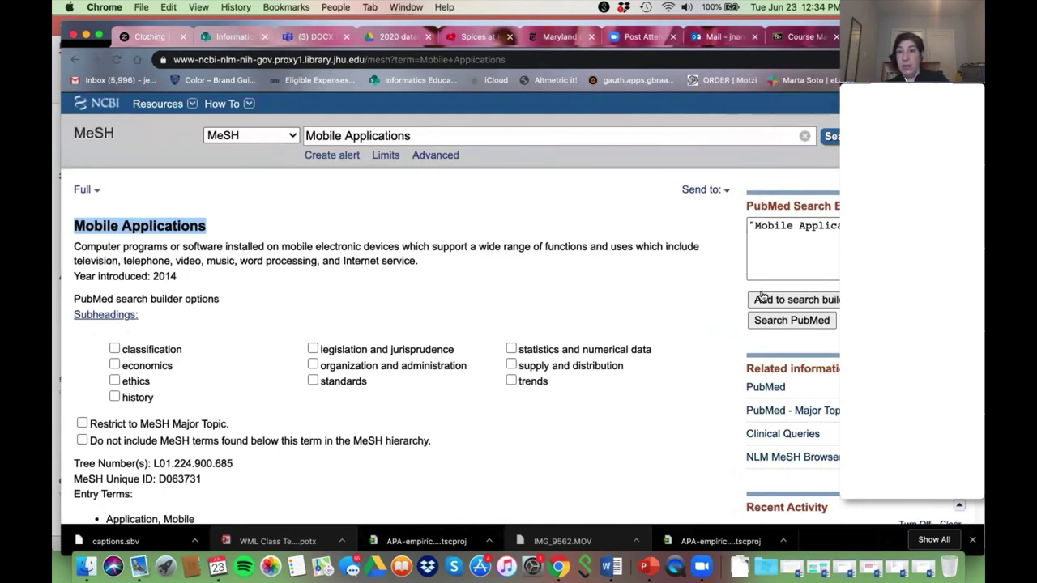
left_click(753, 228)
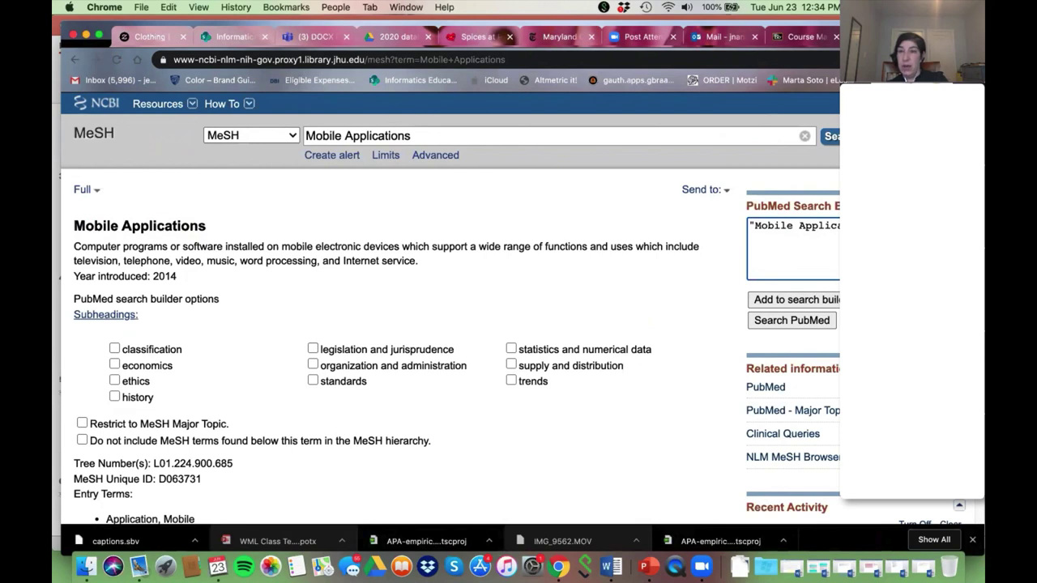
left_click_drag(836, 225, 747, 222)
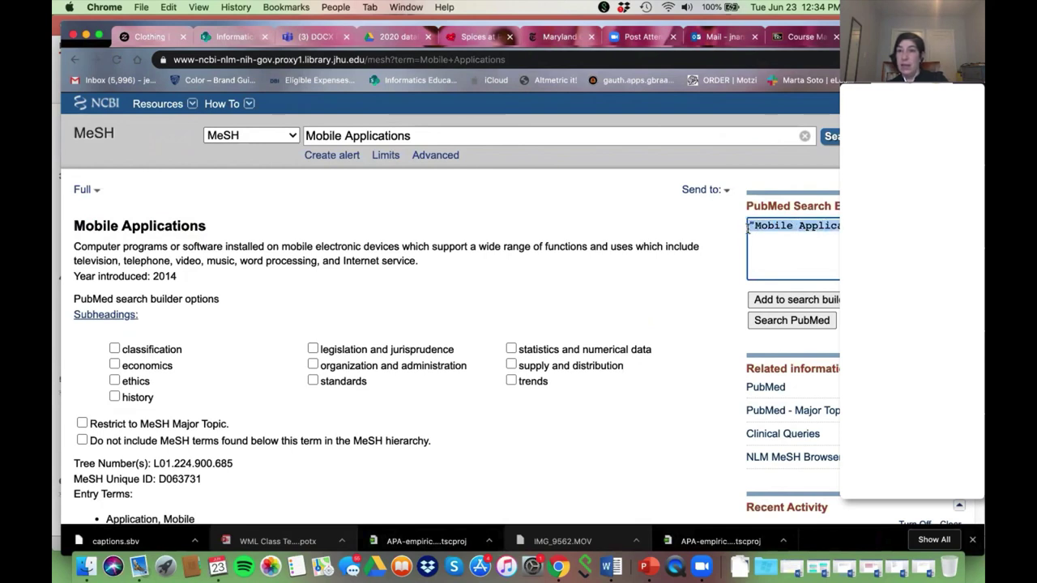
left_click(746, 232)
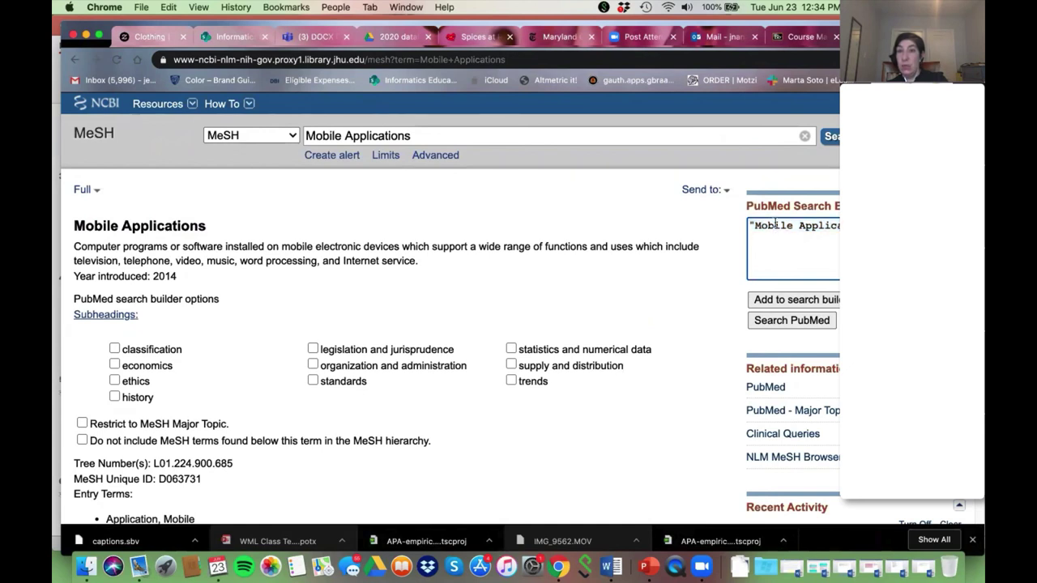
- Add OR-joined synonyms to the Mobile Applications query in the search builder: mobile application, mobile apps, phone apps, mHealth and digital app
left_click(768, 323)
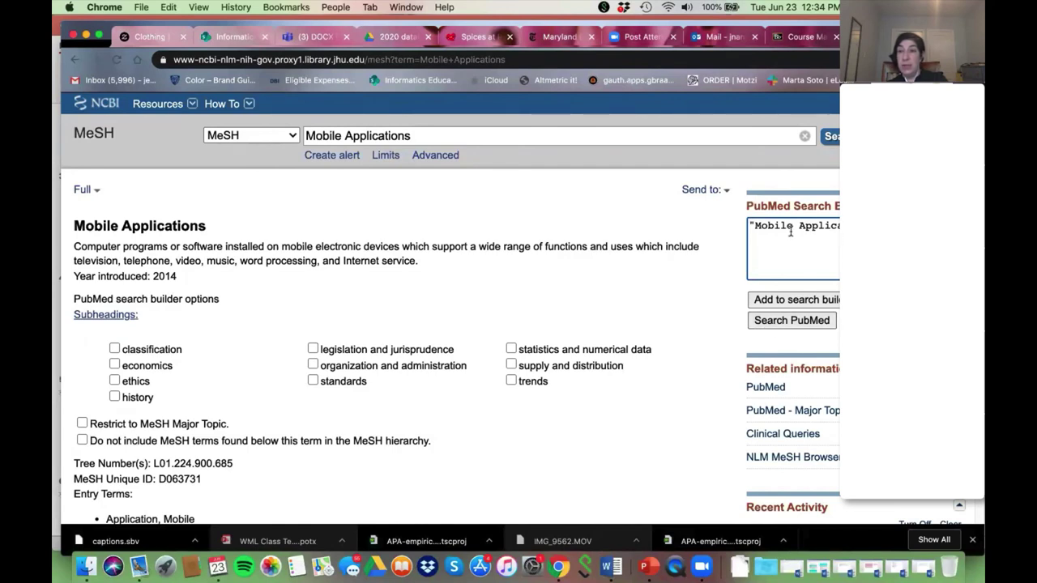
left_click(731, 311)
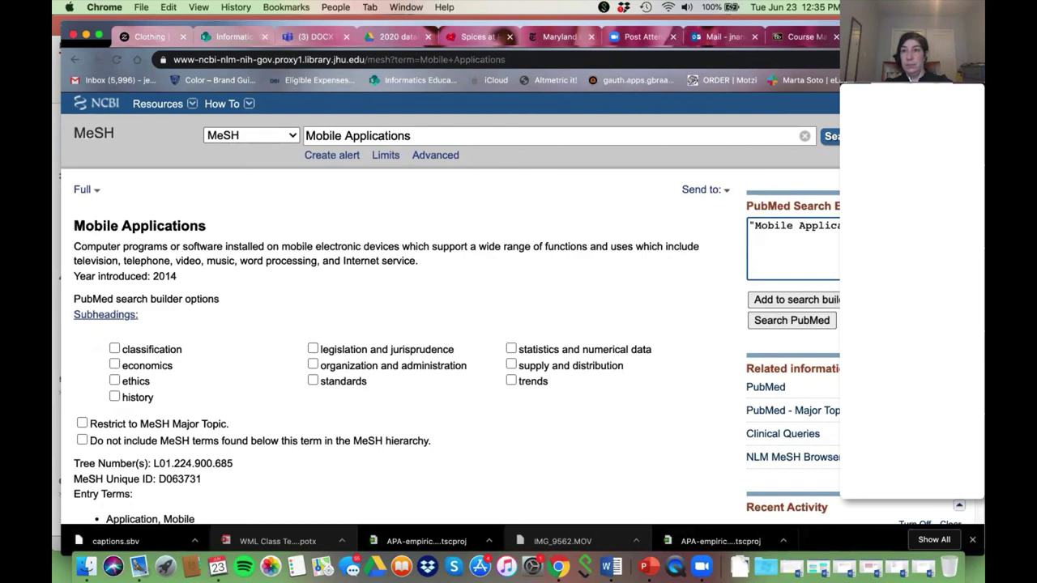
type("mobile applicat")
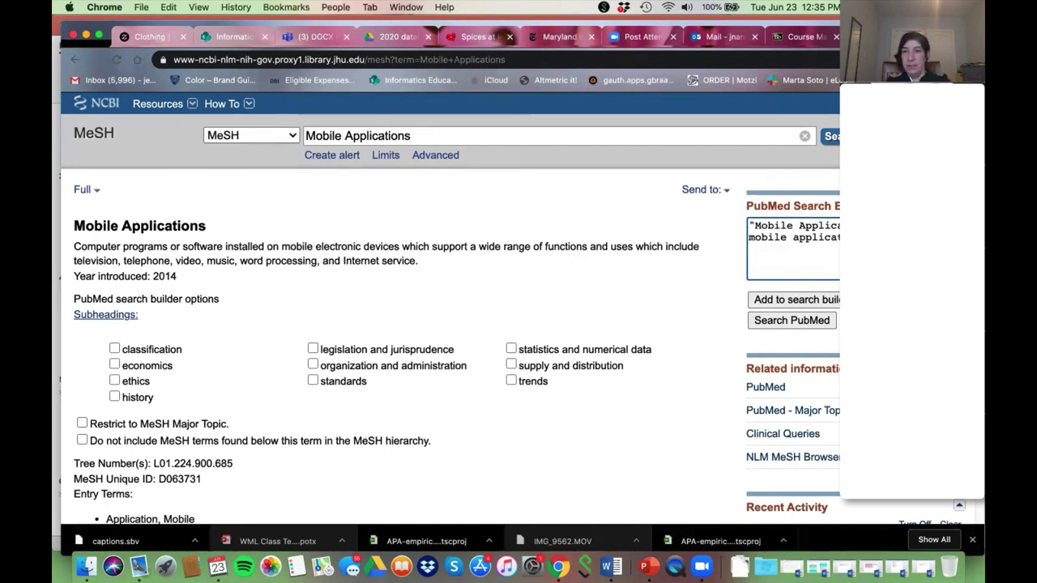
type("apps OR ")
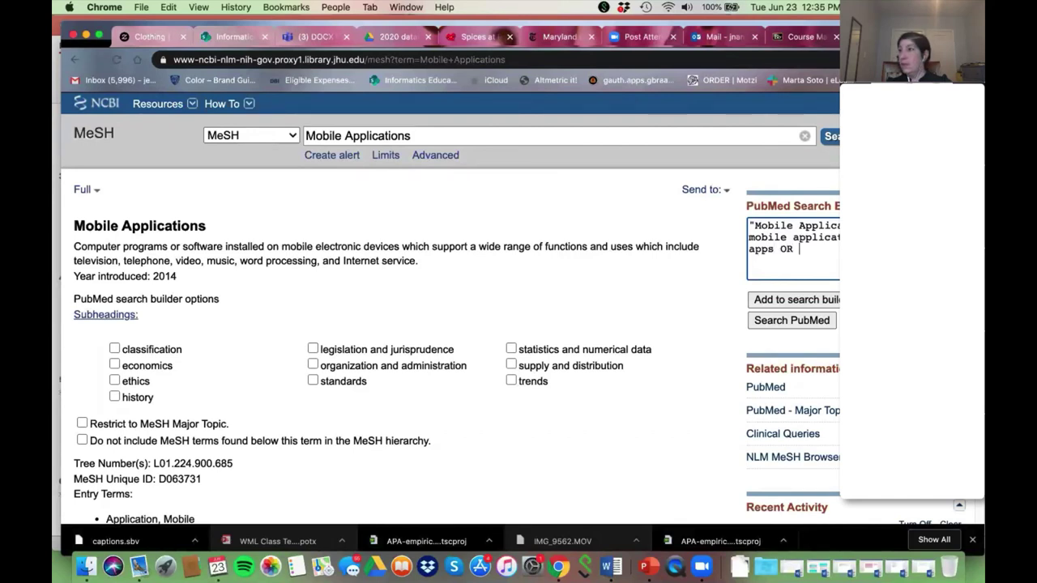
type("phone a")
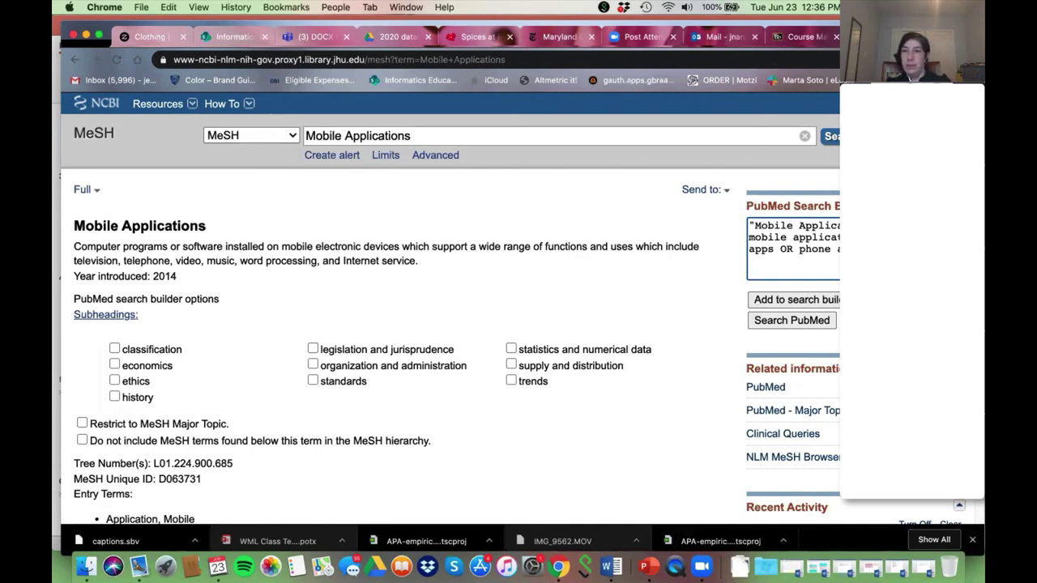
type("digital app")
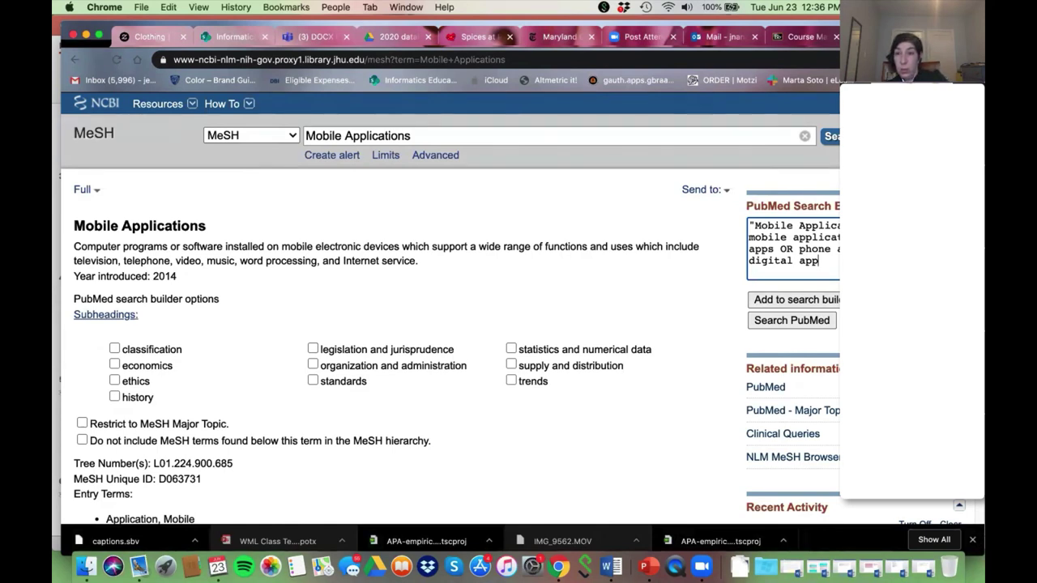
- Separate the first synonym from the rest of the query and try truncating it to mobile app*
key("super+v")
key("Return")
key("Return")
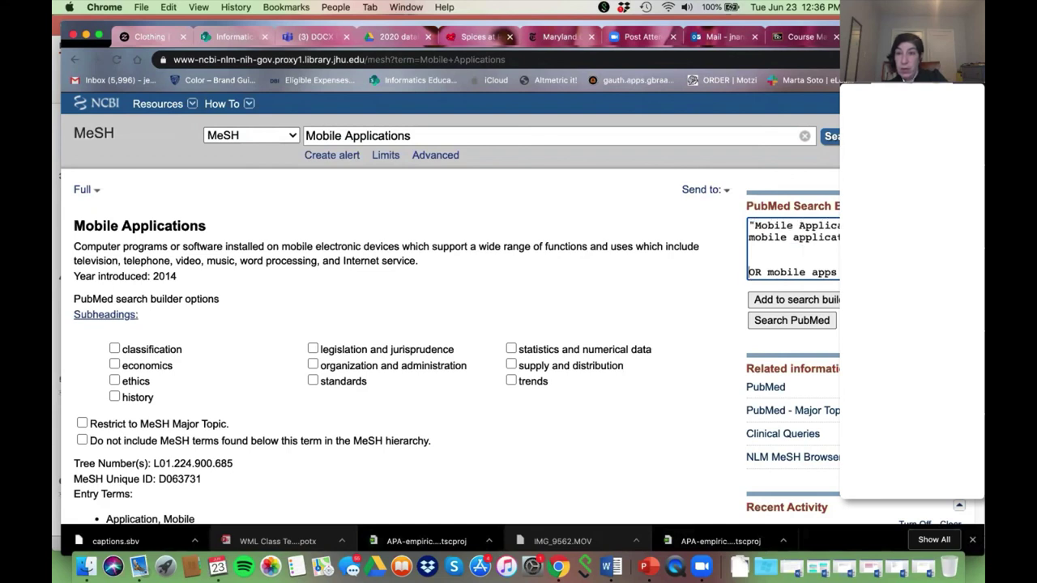
key("BackSpace")
key("BackSpace")
key("BackSpace")
key("BackSpace")
key("BackSpace")
key("BackSpace")
key("BackSpace")
key("BackSpace")
key("BackSpace")
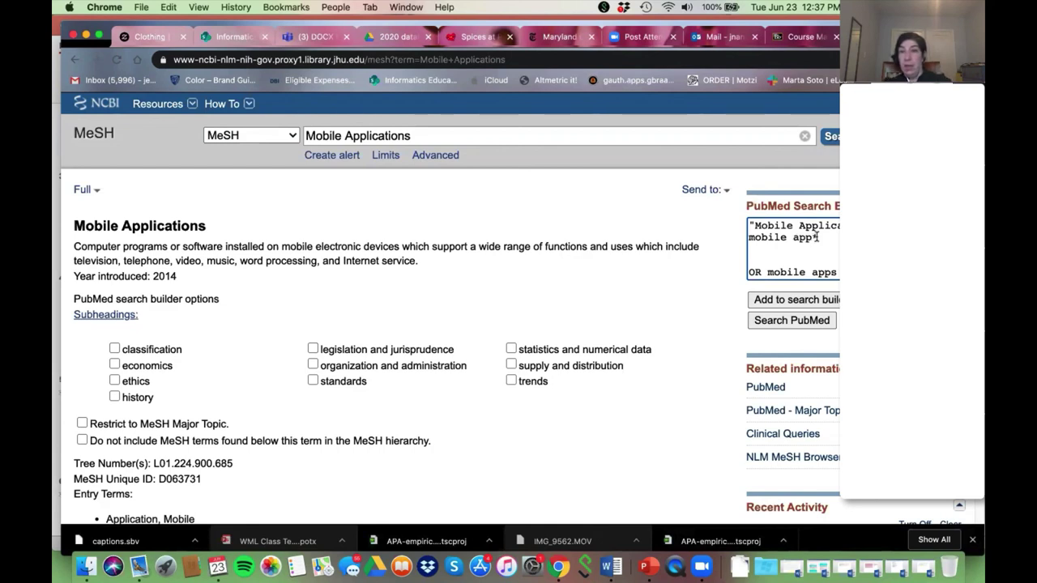
- Change the truncated synonym to mobile application* and follow it with mobile apps and mobile app, joined by OR
key("BackSpace")
type("licat")
key("BackSpace")
key("BackSpace")
type("O")
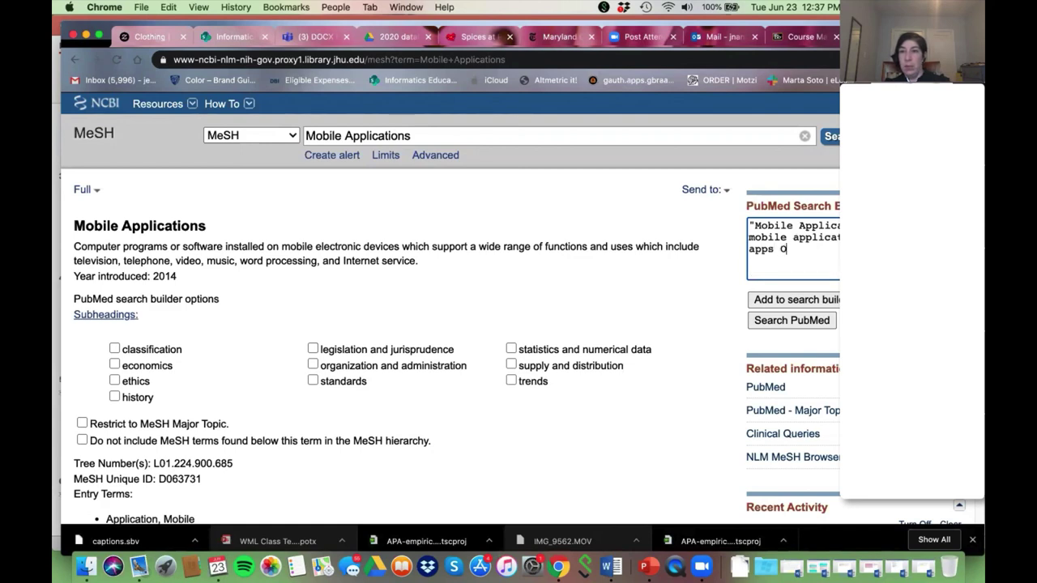
type("R mobile")
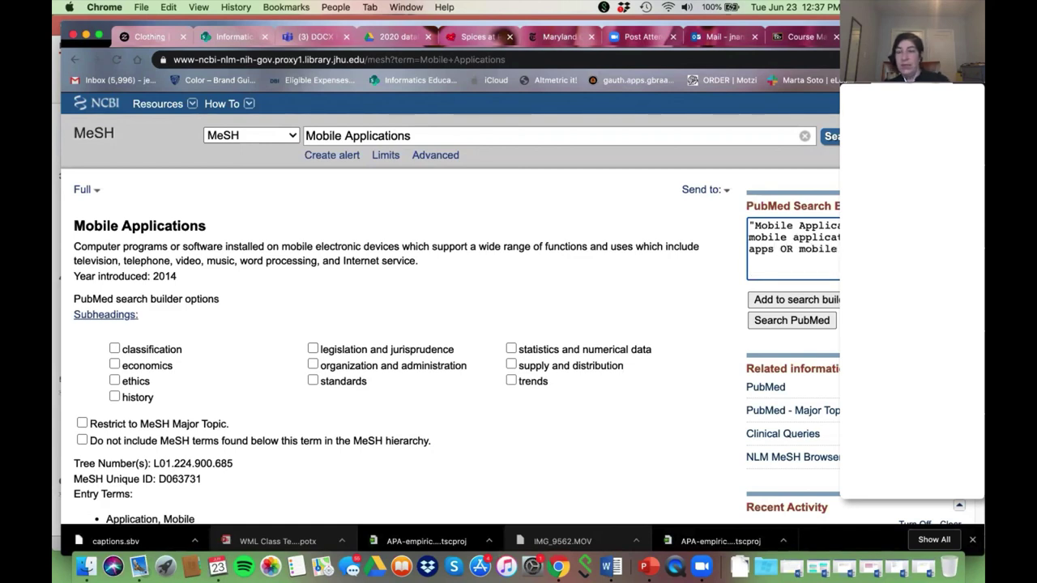
- Enclose the mobile application* and mobile apps synonyms in quotation marks
left_click(748, 241)
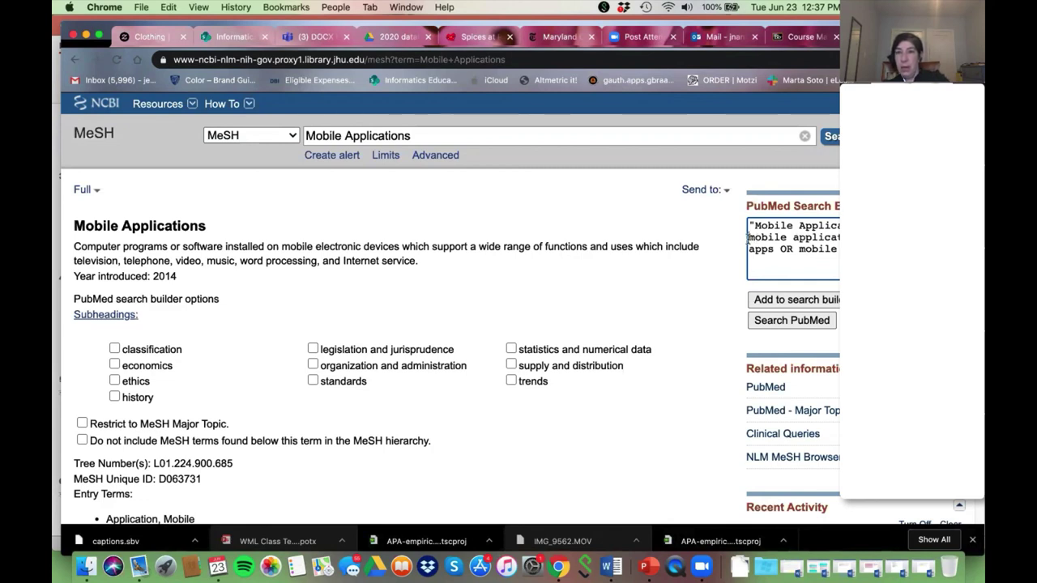
type("\"")
type("\"")
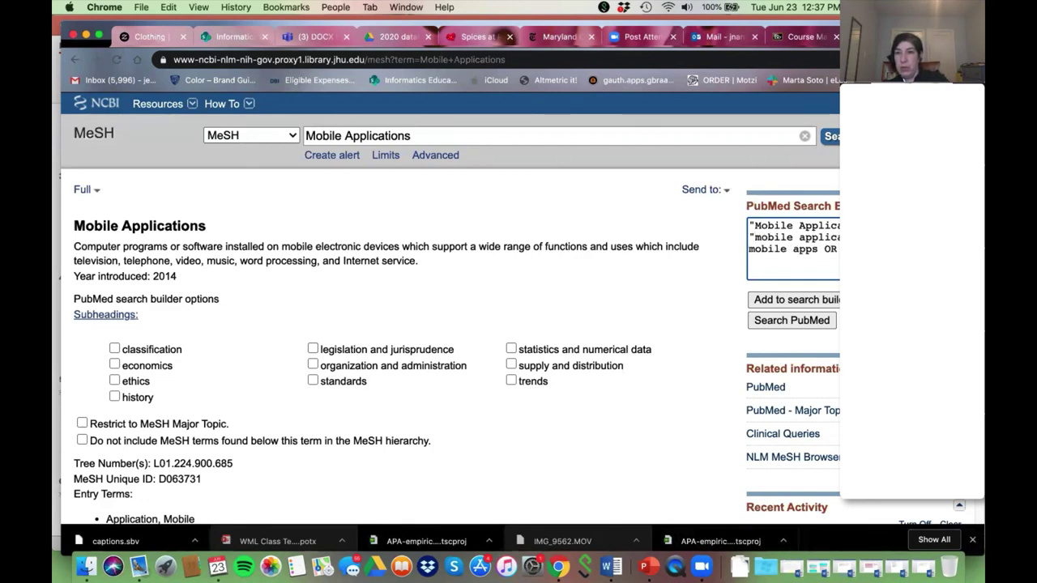
left_click(748, 250)
type("\"")
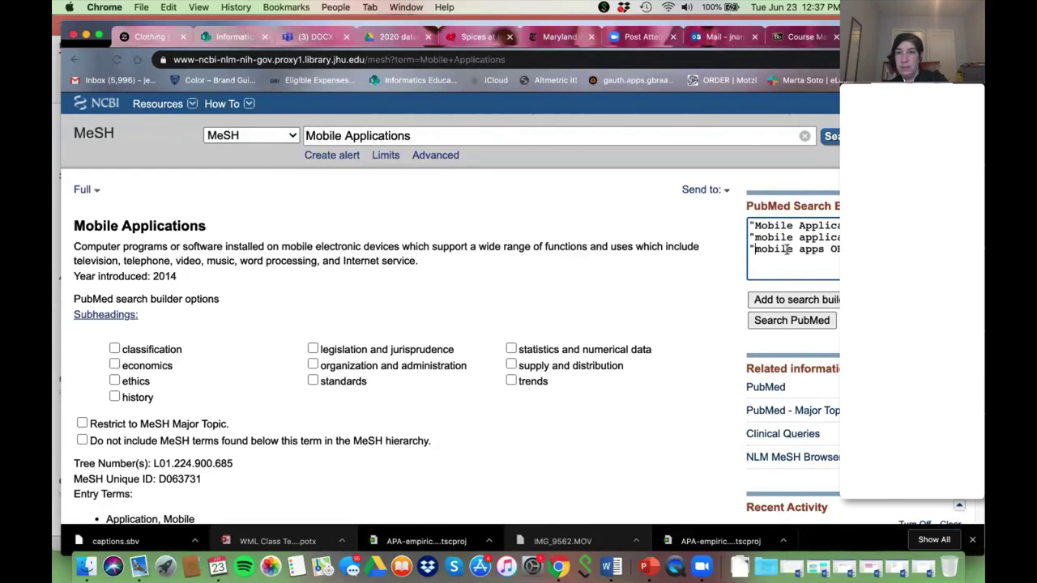
left_click(826, 249)
type("\"")
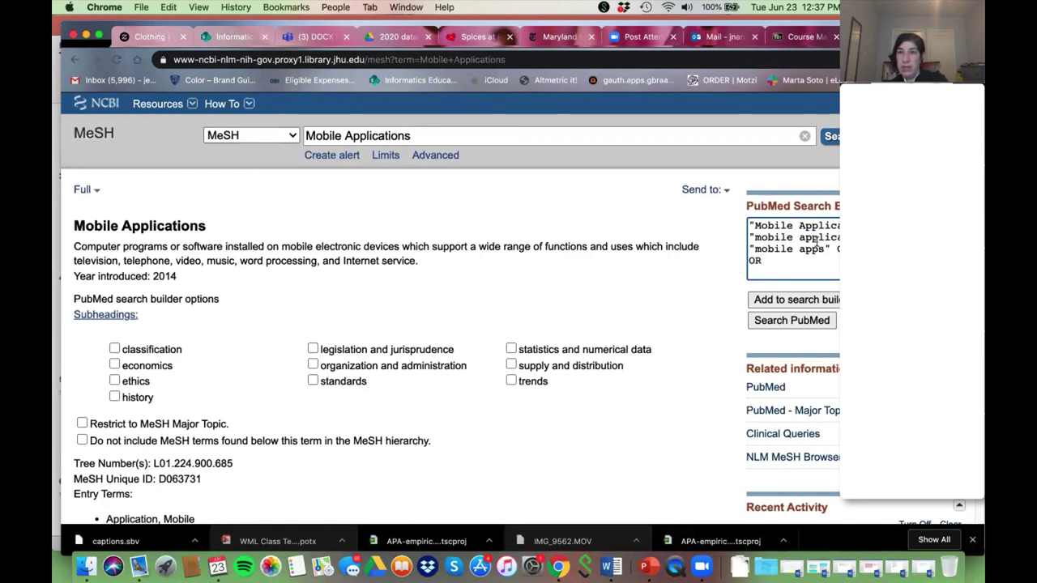
- Paste the remaining synonyms after the final OR and remove the blank lines and the repeated OR mobile apps
scroll(779, 261, "down", 1)
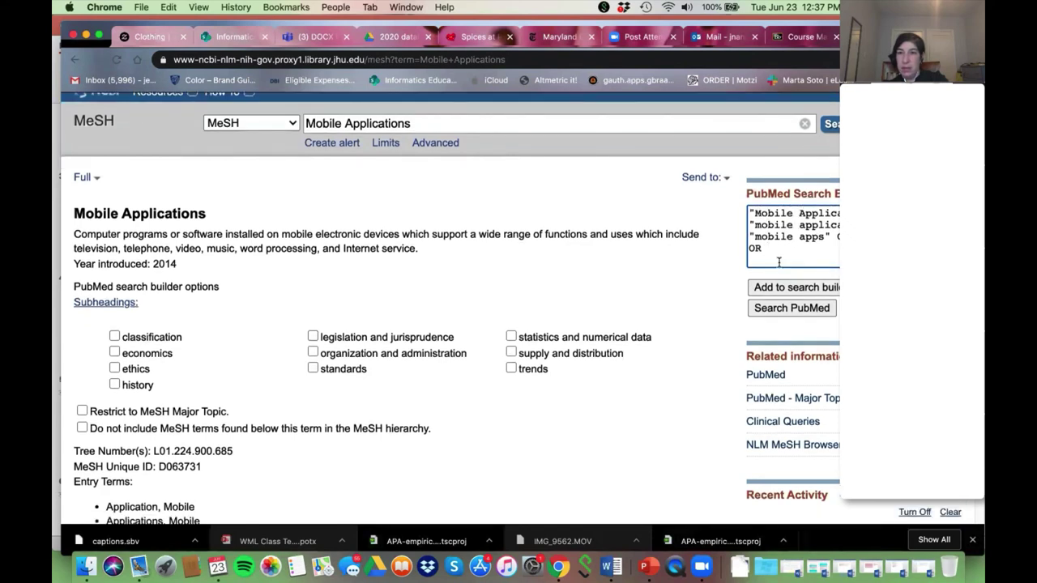
scroll(779, 250, "down", 1)
key("super+v")
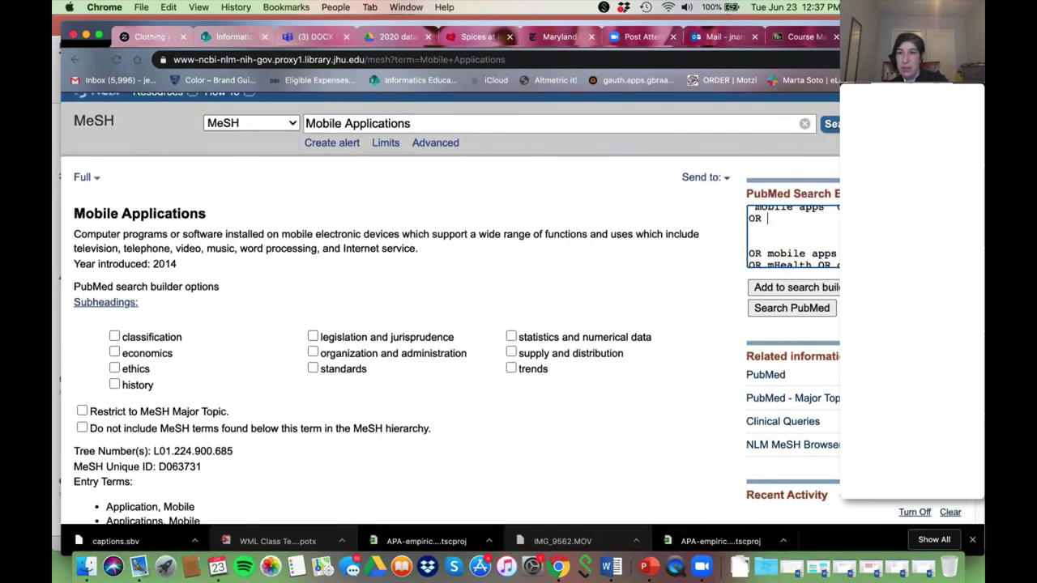
key("BackSpace")
key("BackSpace")
key("BackSpace")
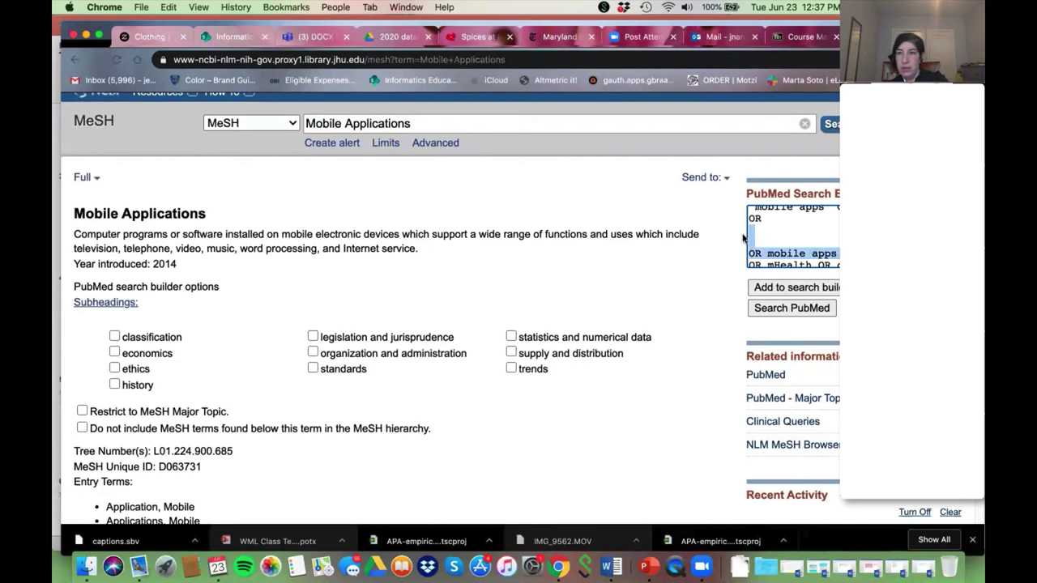
key("Right")
key("Right")
key("Right")
key("Right")
key("Right")
key("Right")
key("Right")
key("Right")
key("Right")
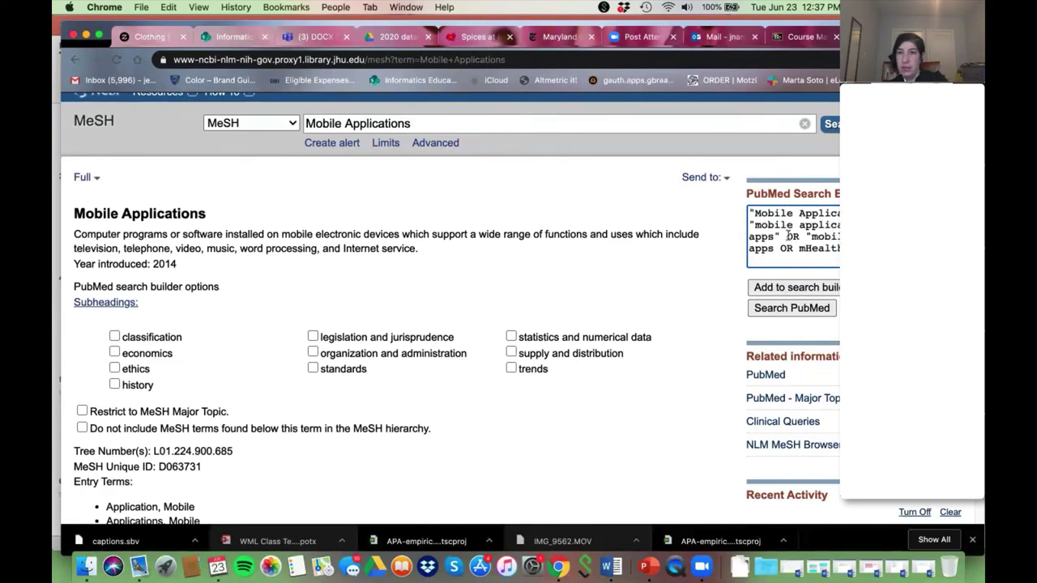
- Convert the phone and digital app synonyms to the quoted truncated phrases "phone app*" and "digital app*", and run the query in PubMed
key("Left")
key("Left")
key("Left")
key("BackSpace")
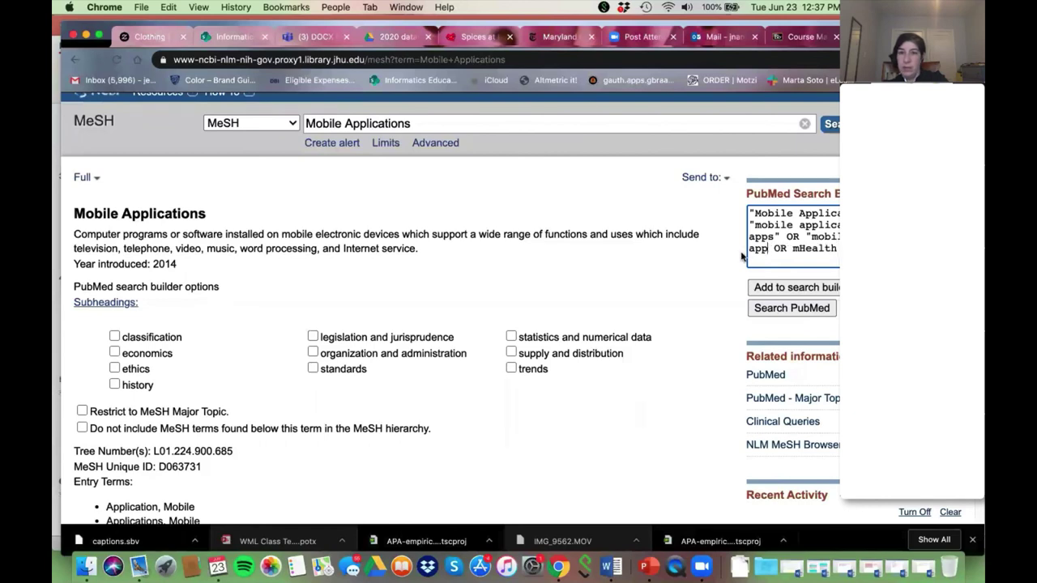
type("*\"")
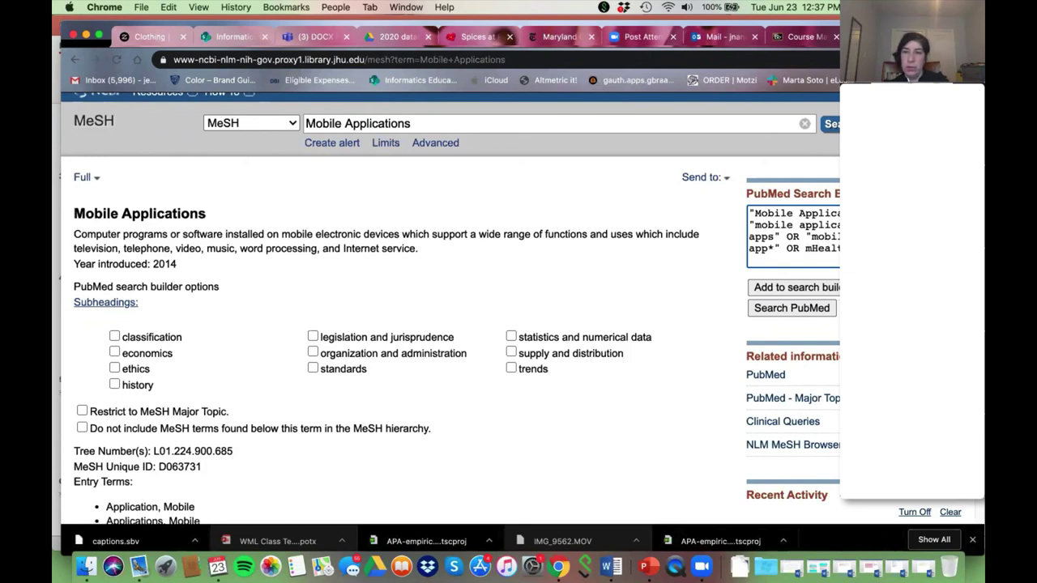
type("app*")
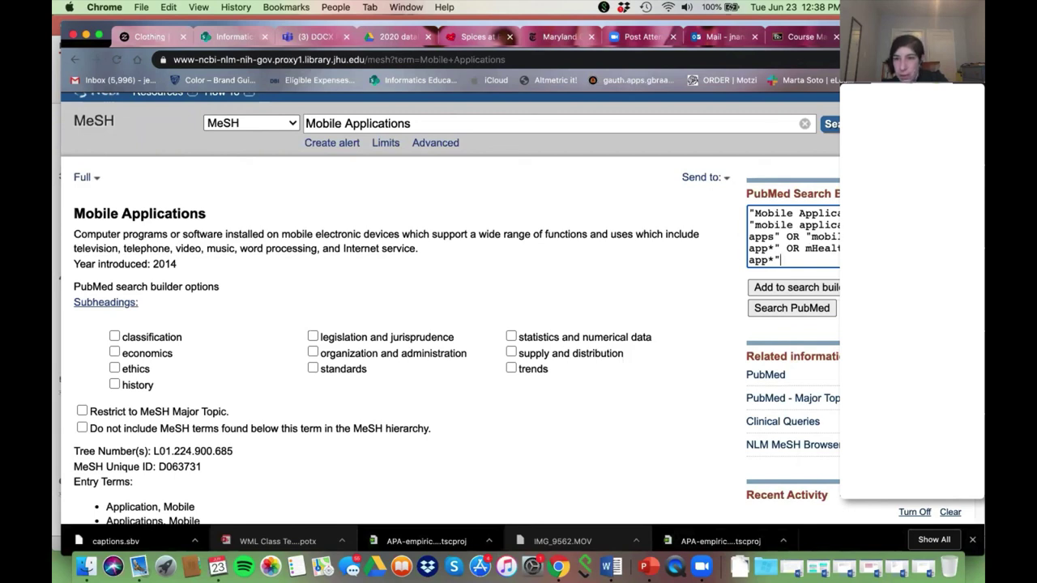
left_click(787, 311)
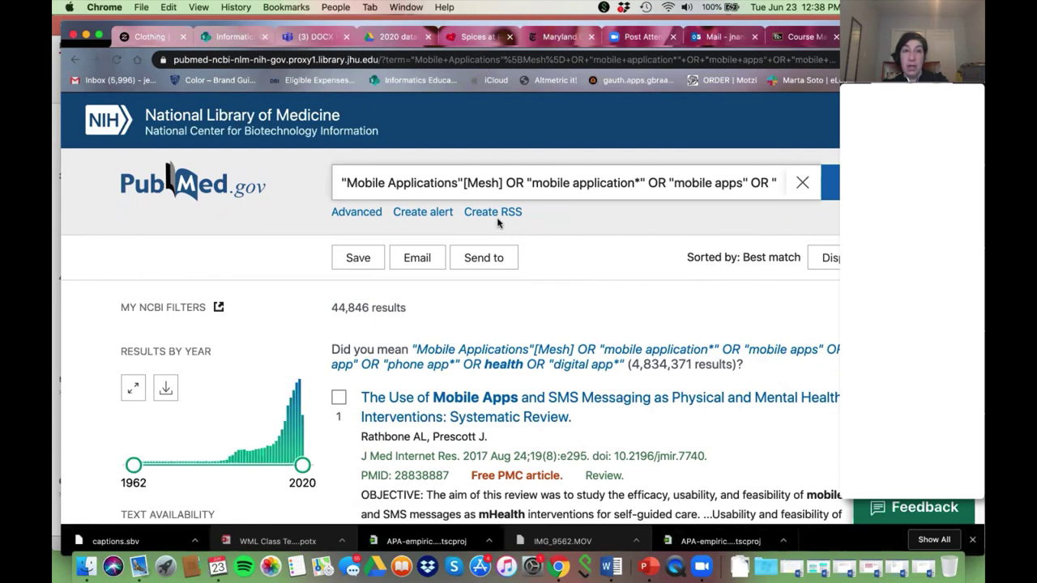
- Return to the PubMed home page, open the MeSH database and search it for hypertension
left_click(184, 185)
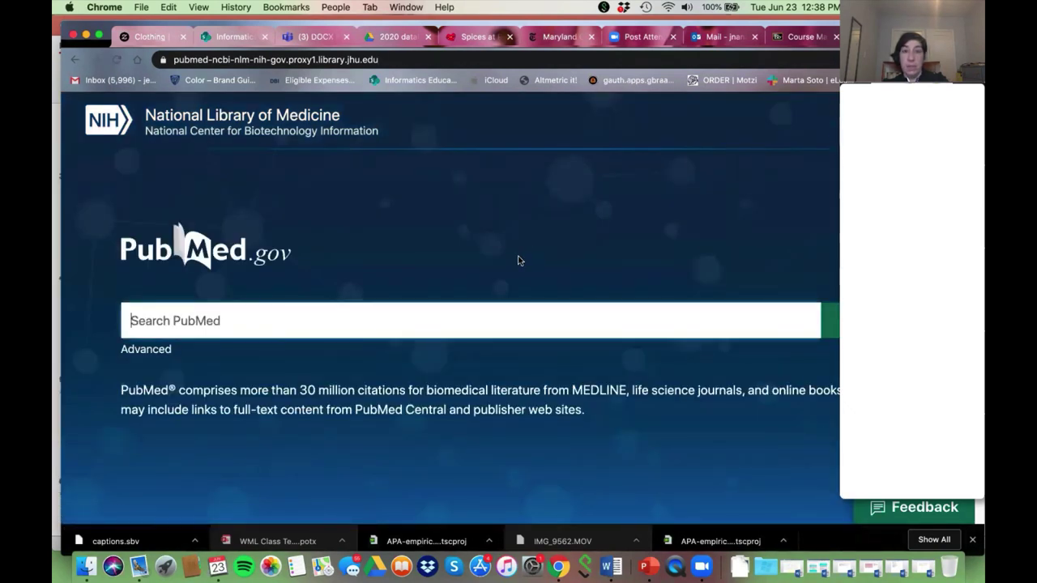
scroll(794, 449, "down", 5)
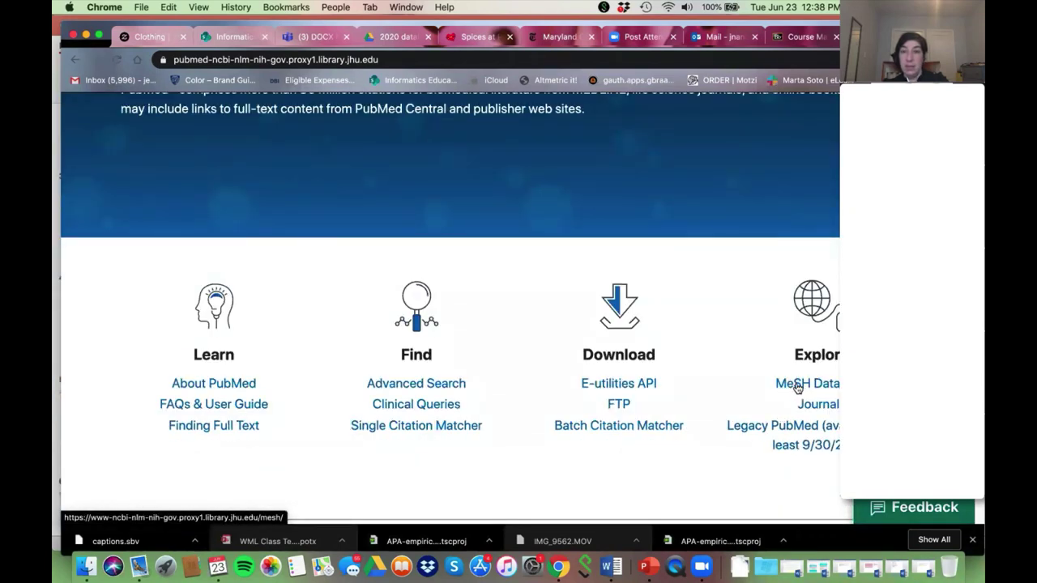
left_click(798, 386)
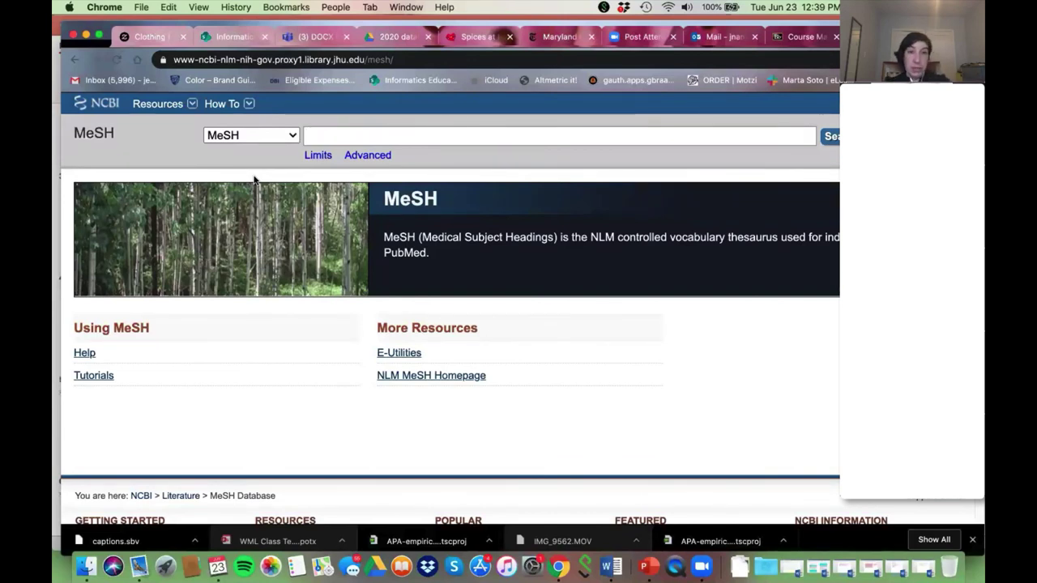
type("hyp")
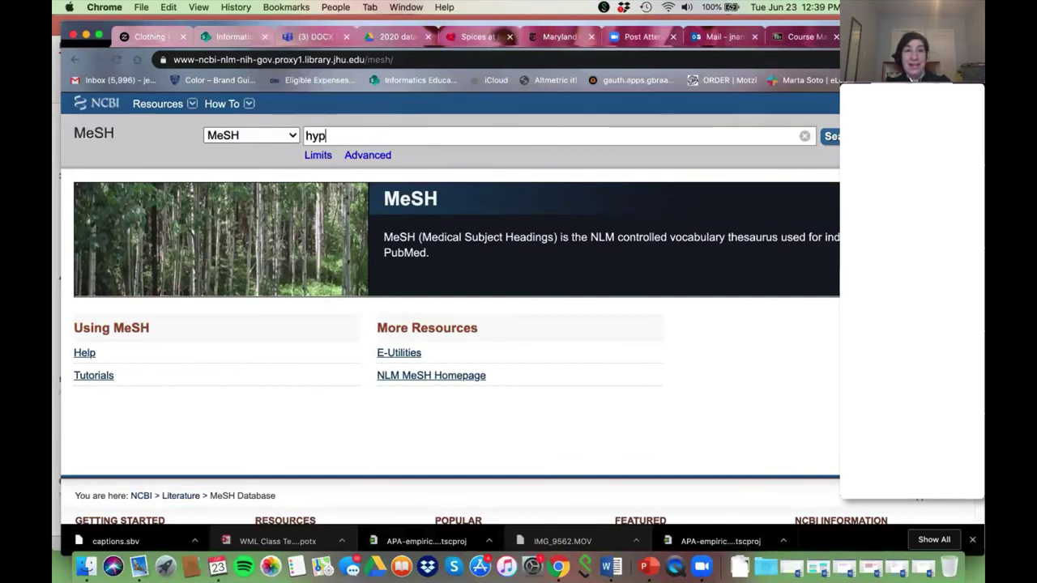
type("ertension")
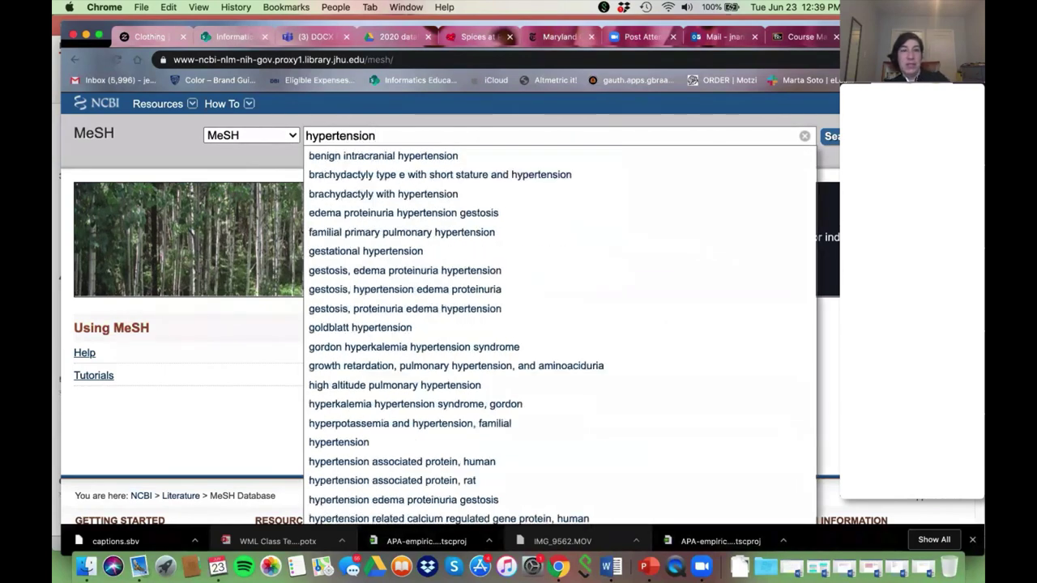
left_click(270, 170)
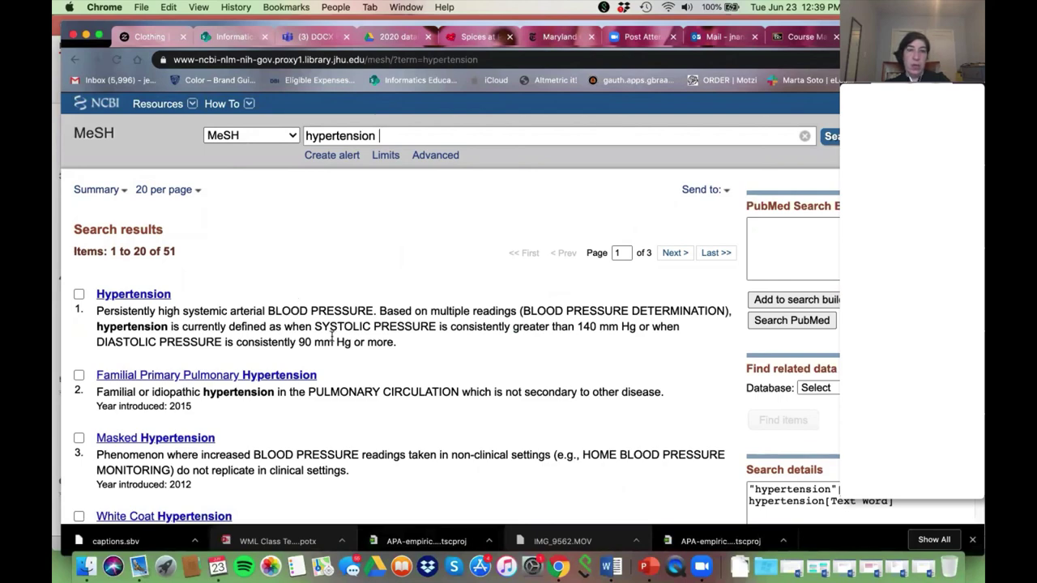
- Examine the MeSH headings and definitions listed in the hypertension search results
scroll(330, 336, "down", 5)
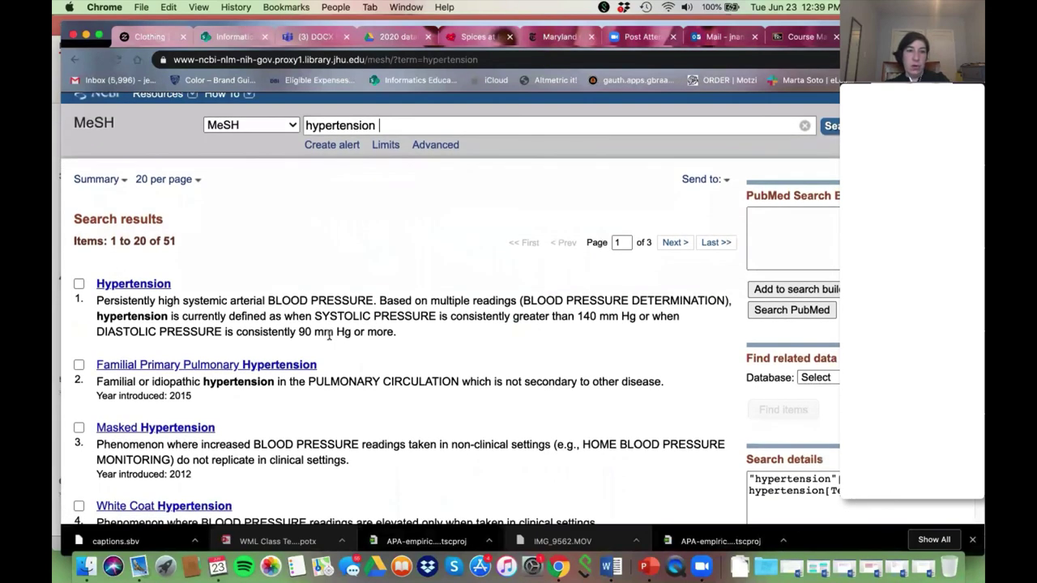
scroll(330, 338, "down", 8)
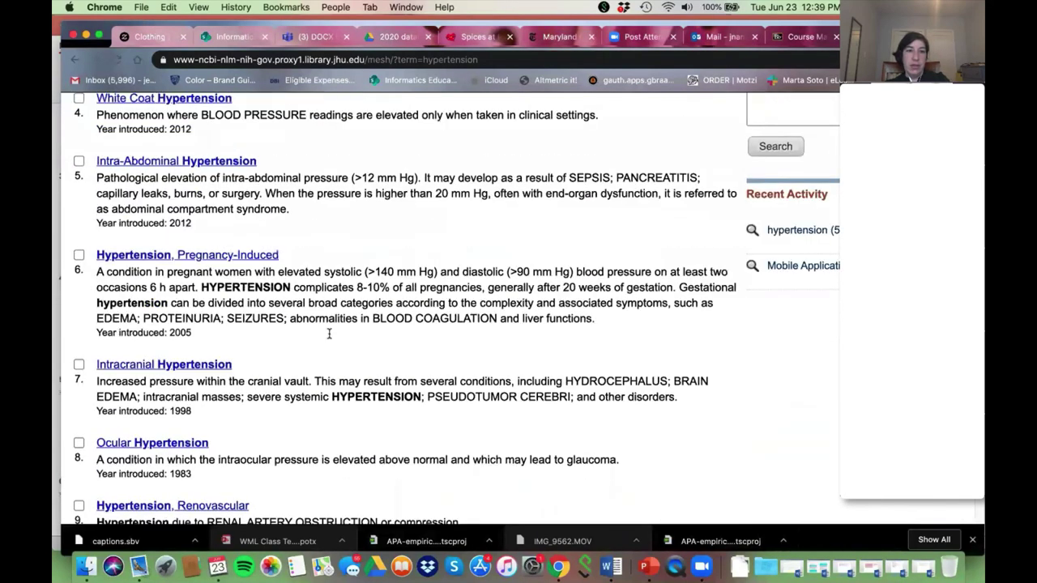
scroll(330, 335, "down", 6)
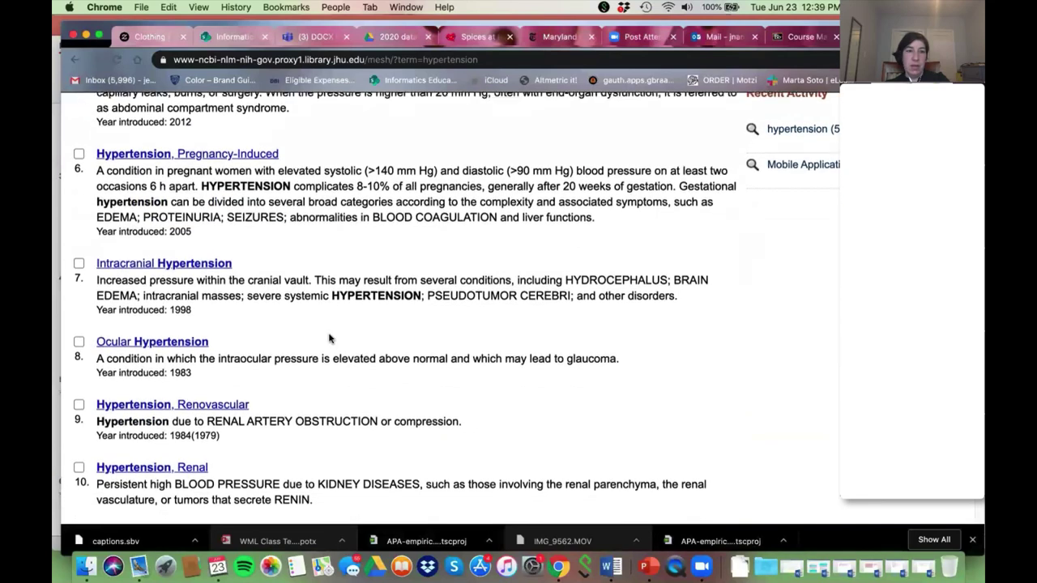
scroll(330, 338, "down", 6)
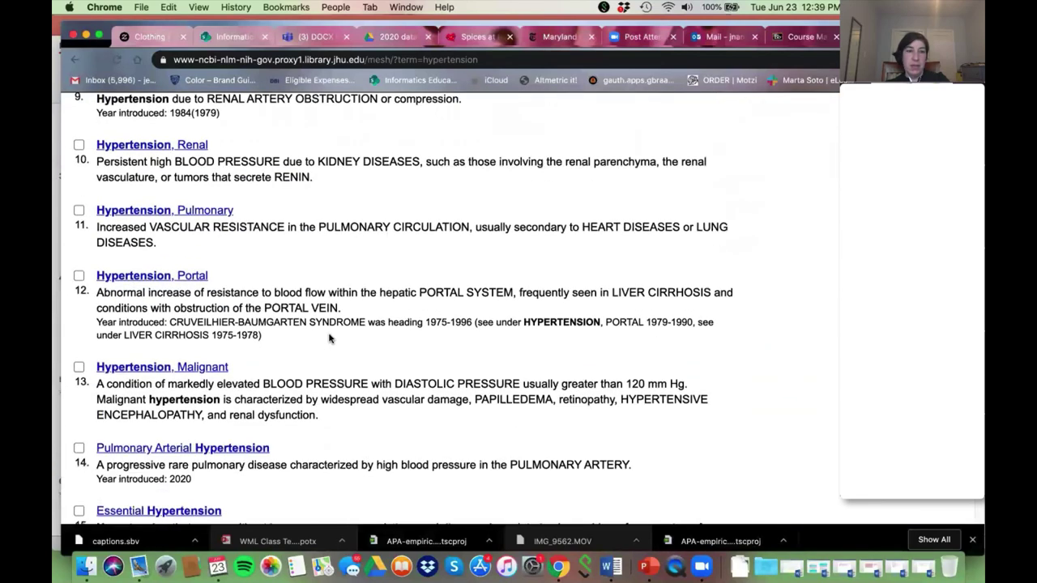
scroll(328, 337, "down", 7)
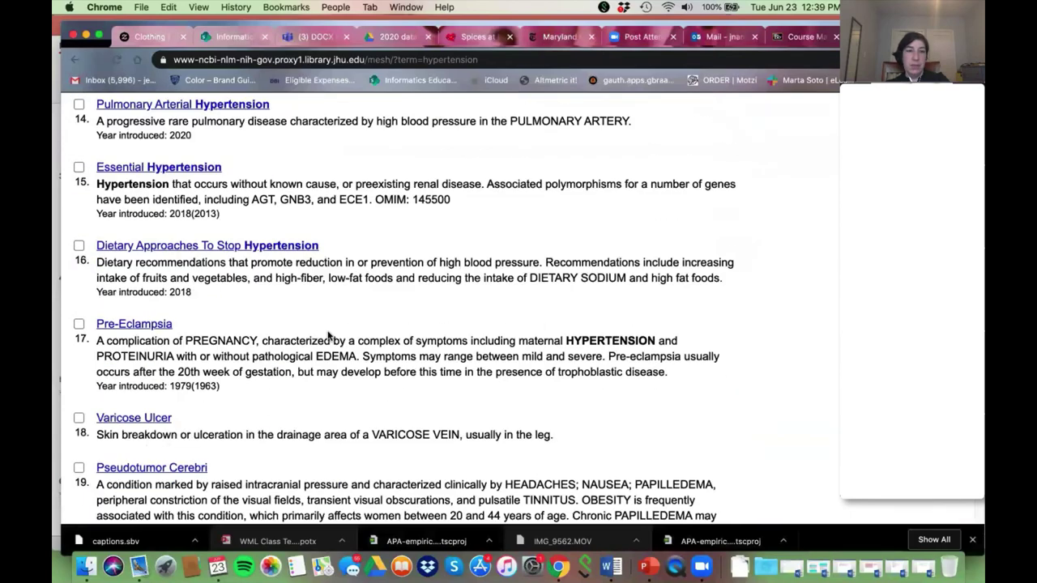
scroll(328, 335, "down", 6)
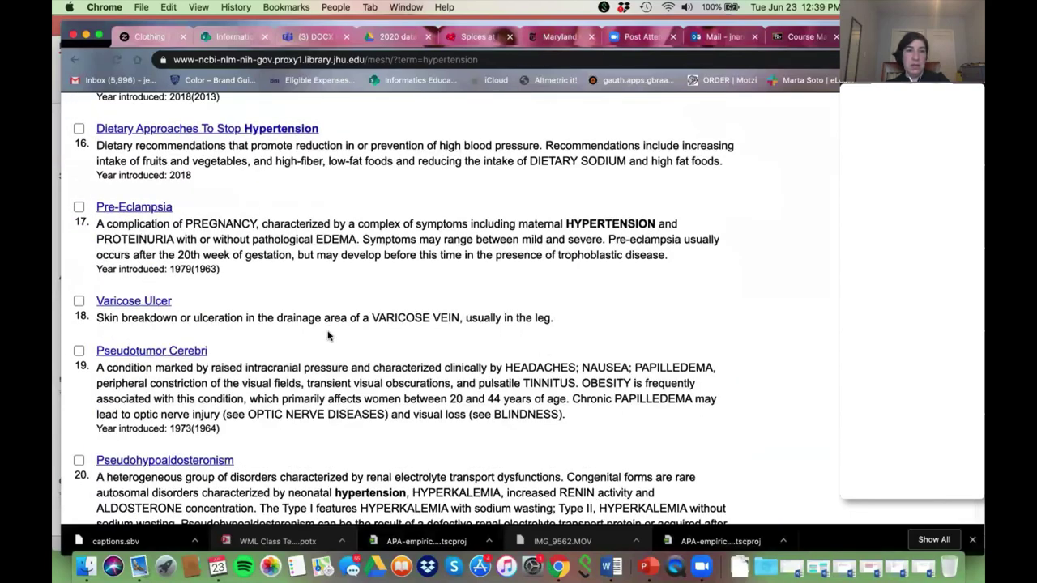
scroll(328, 335, "up", 20)
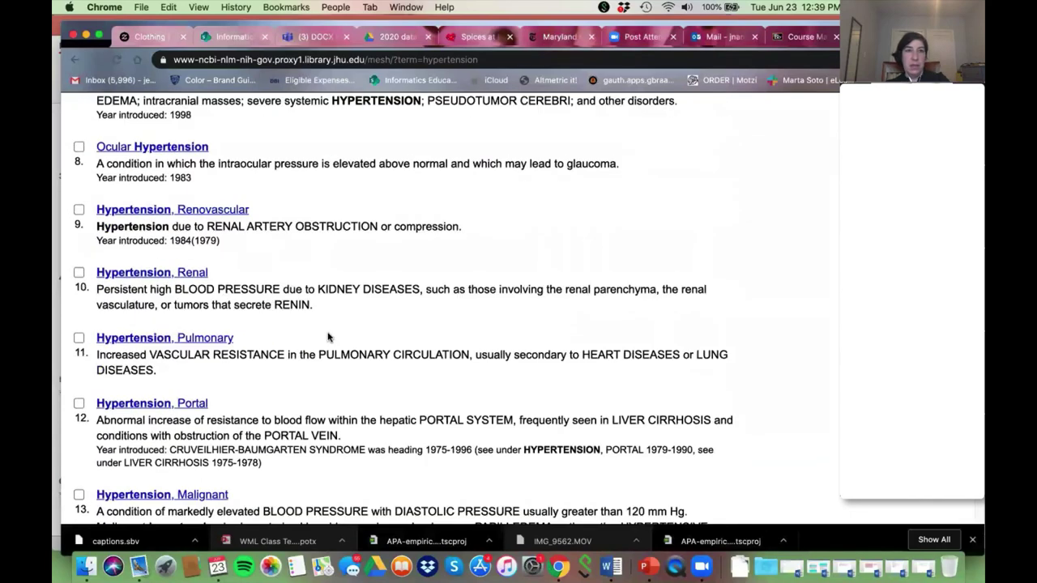
- Open the MeSH record for the main Hypertension heading and highlight its definition
scroll(328, 336, "up", 14)
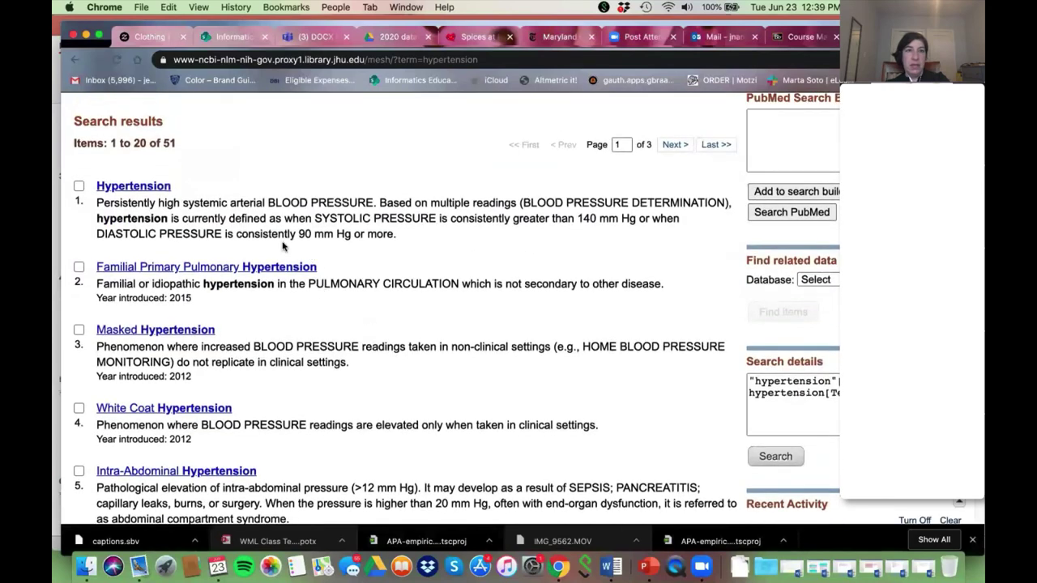
left_click(139, 187)
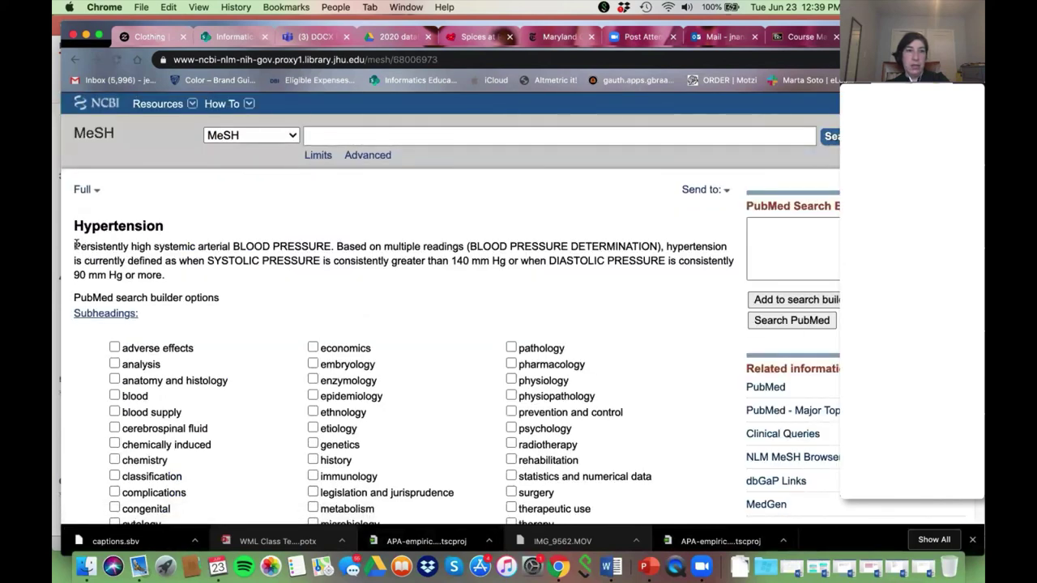
left_click_drag(75, 243, 225, 281)
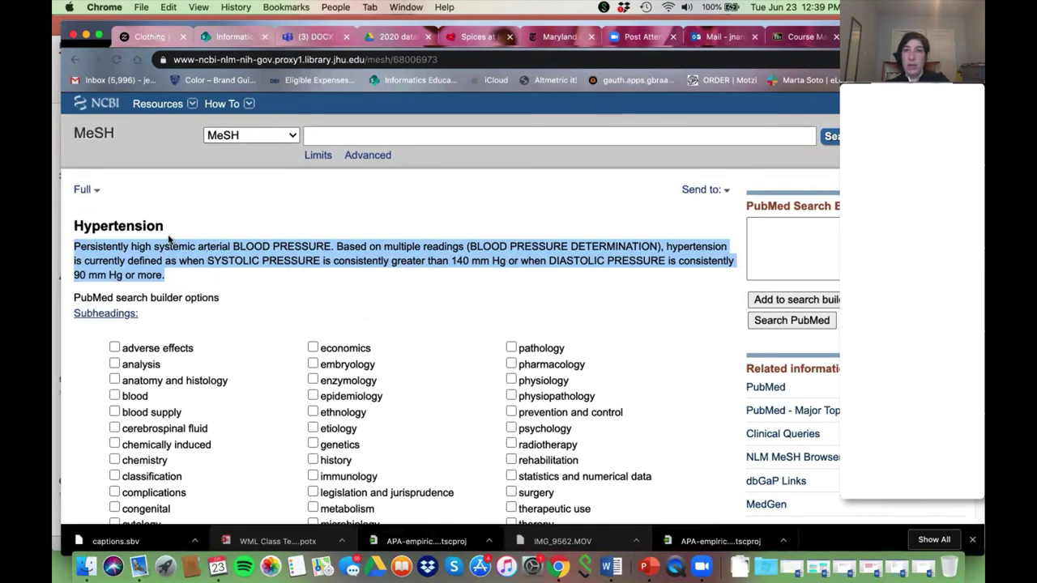
left_click(193, 278)
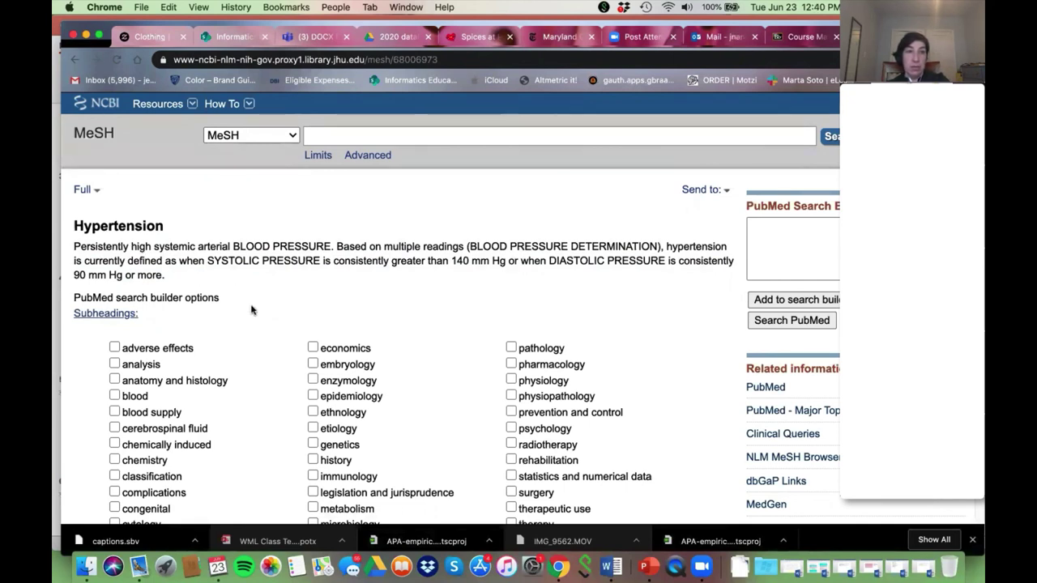
- Examine the Hypertension record's subheadings, entry terms and the narrower terms in its MeSH hierarchy
scroll(267, 313, "down", 2)
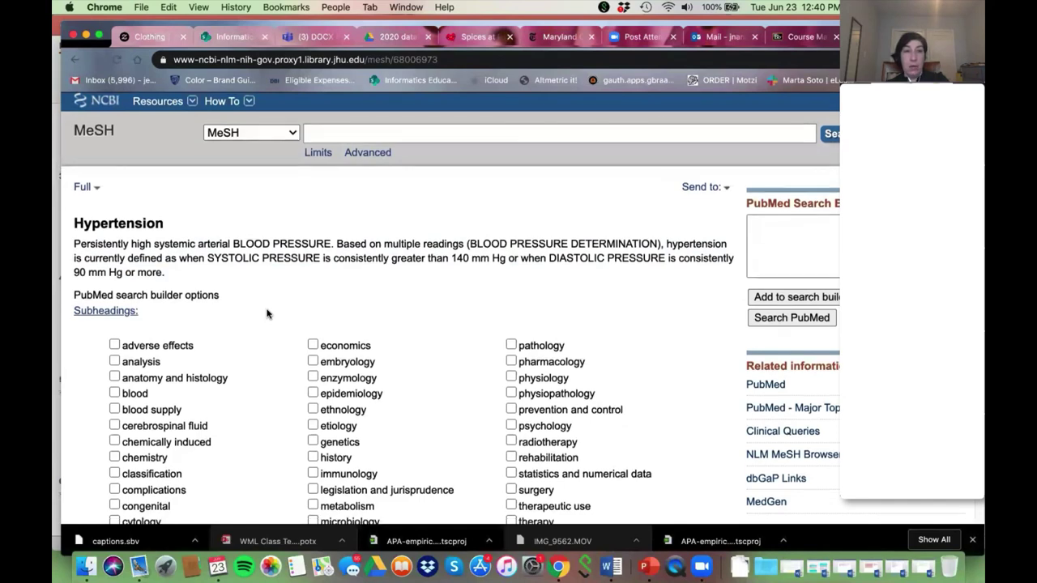
scroll(267, 313, "down", 10)
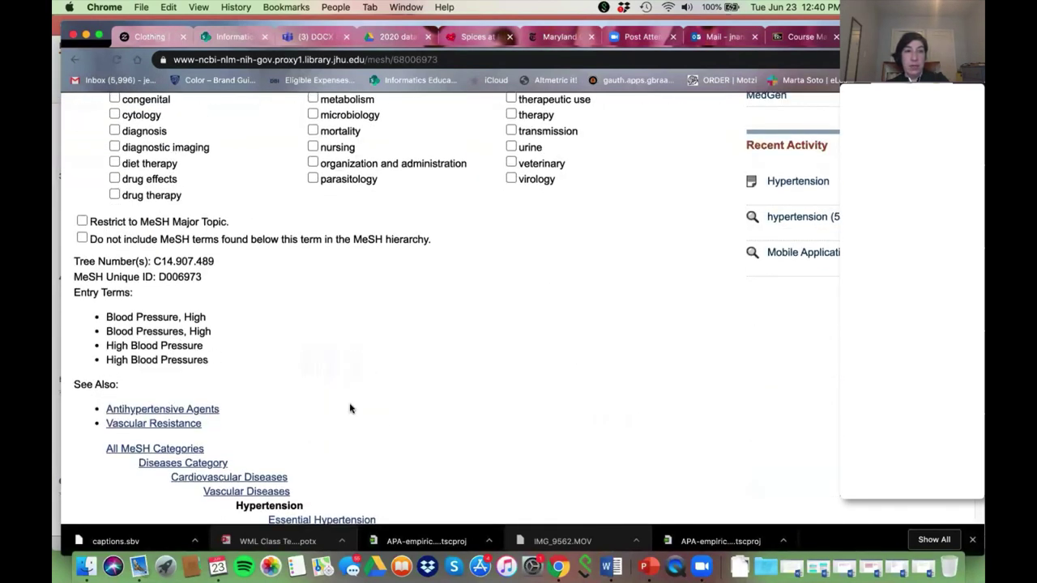
scroll(351, 405, "down", 3)
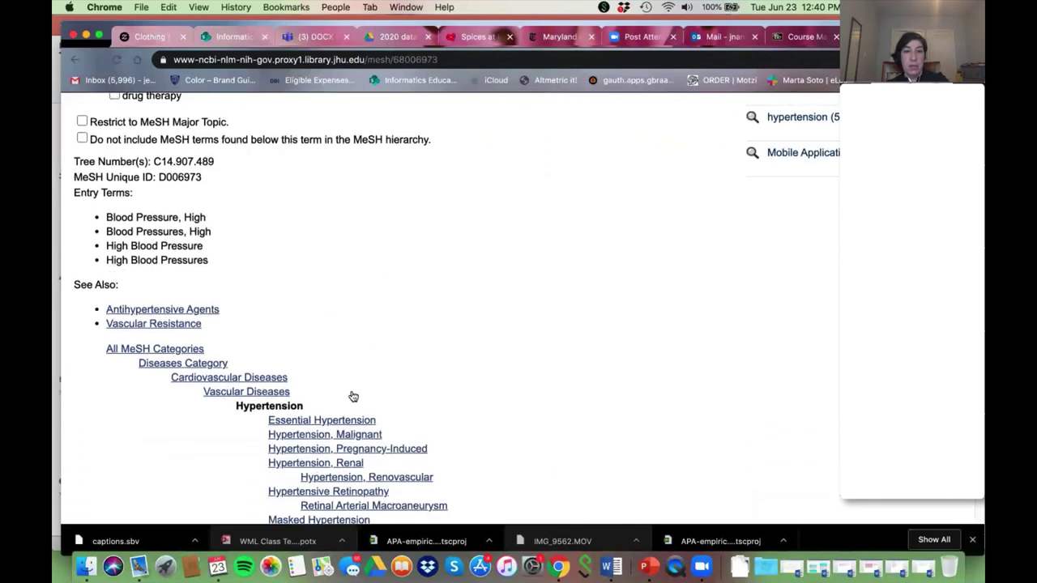
scroll(354, 396, "down", 3)
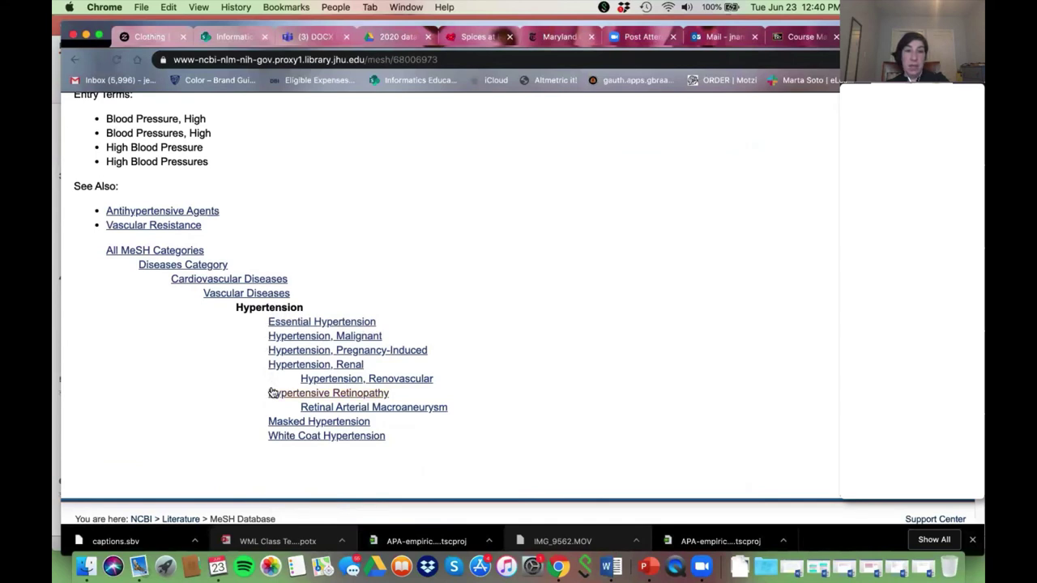
left_click(229, 283)
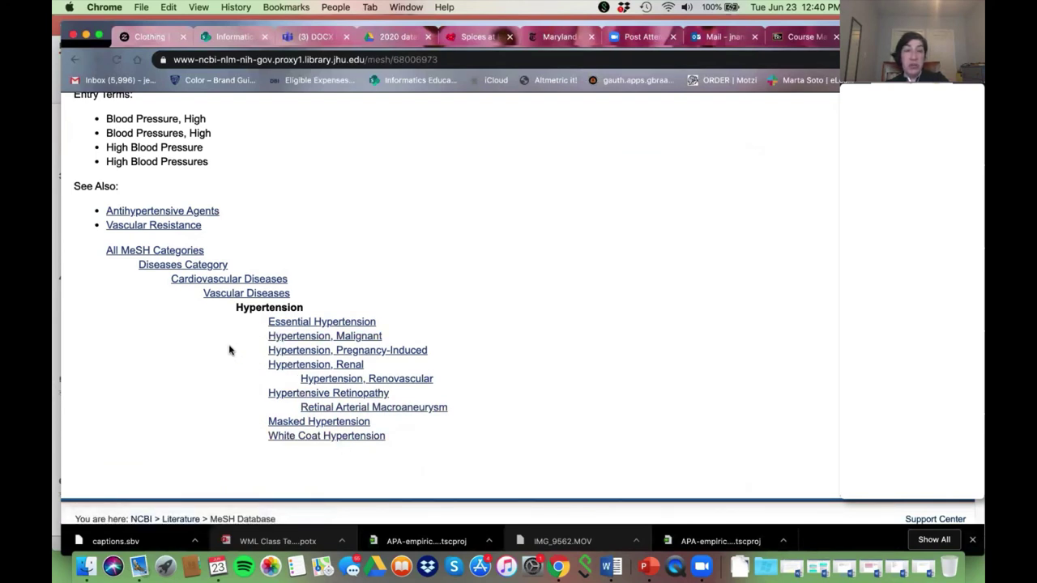
- Exclude MeSH terms found below Hypertension in the hierarchy and add the heading to the PubMed search builder
scroll(230, 350, "up", 4)
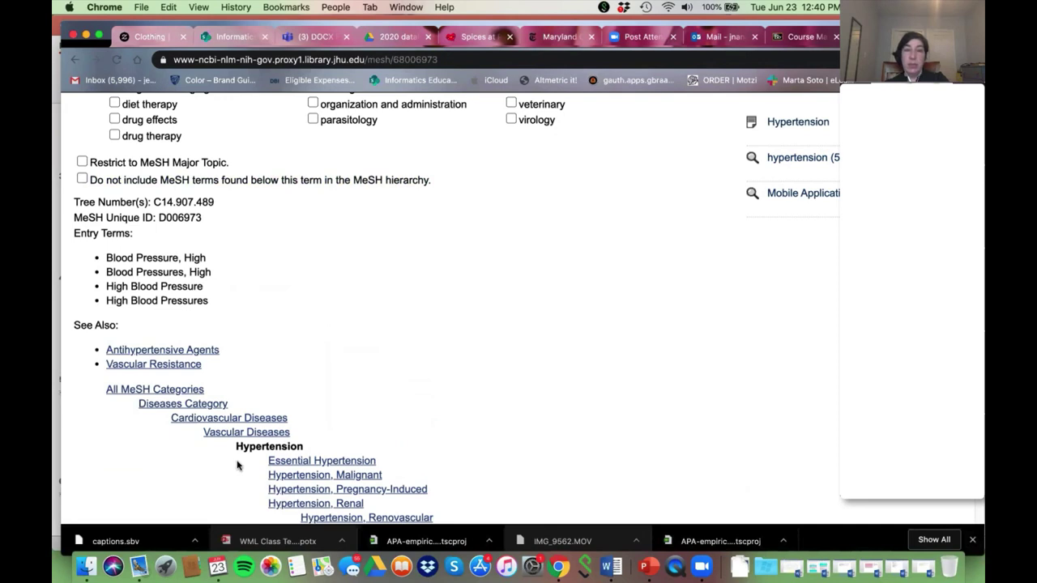
left_click(82, 180)
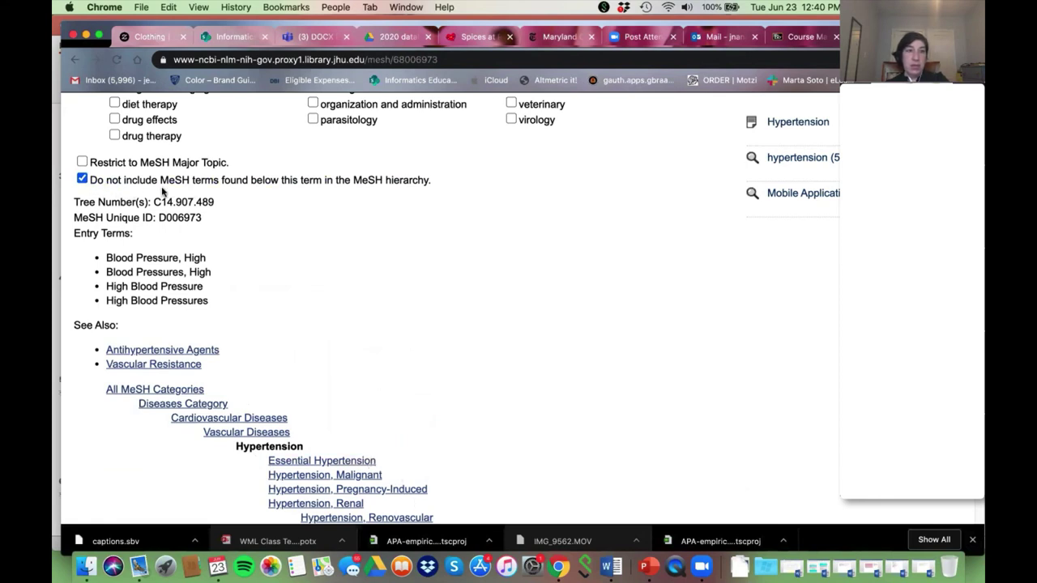
scroll(491, 292, "up", 1)
scroll(491, 294, "up", 10)
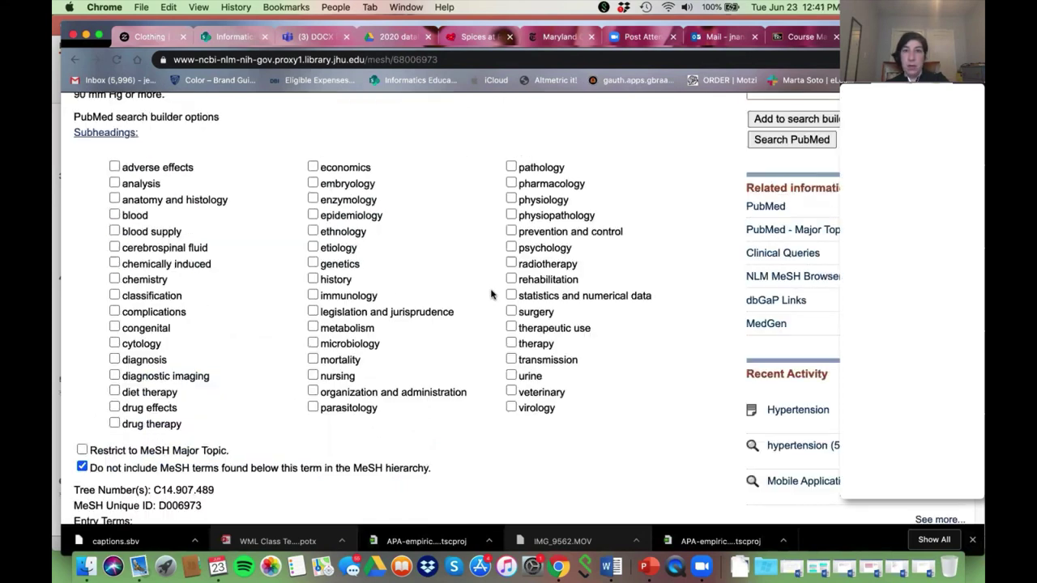
left_click(752, 301)
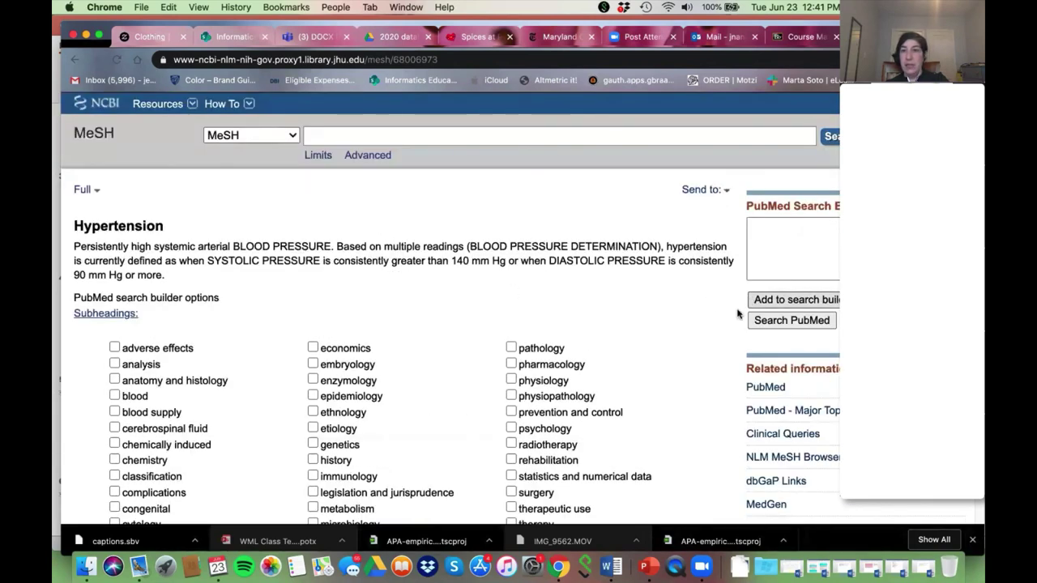
- Remove the NoExp qualifier from the Hypertension MeSH term in the search builder
key("super+equal")
key("super+equal")
key("super+equal")
key("super+equal")
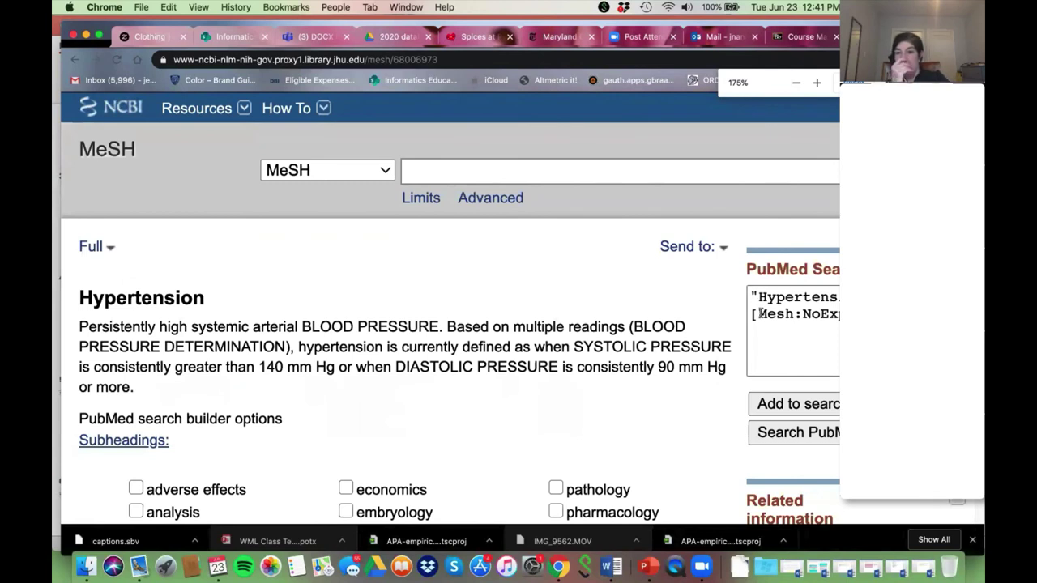
left_click(807, 314)
left_click_drag(804, 314, 839, 314)
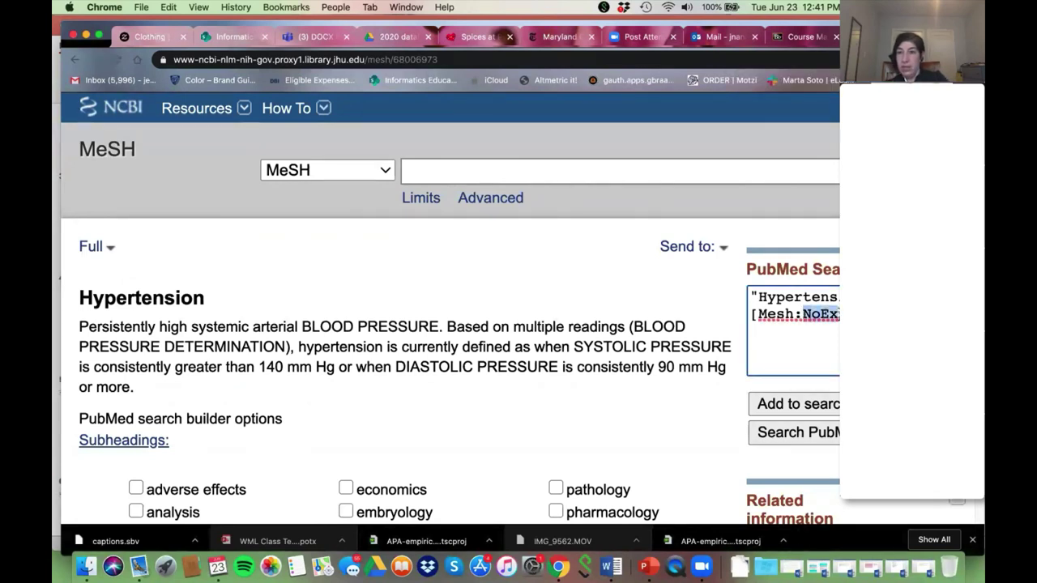
left_click(824, 318)
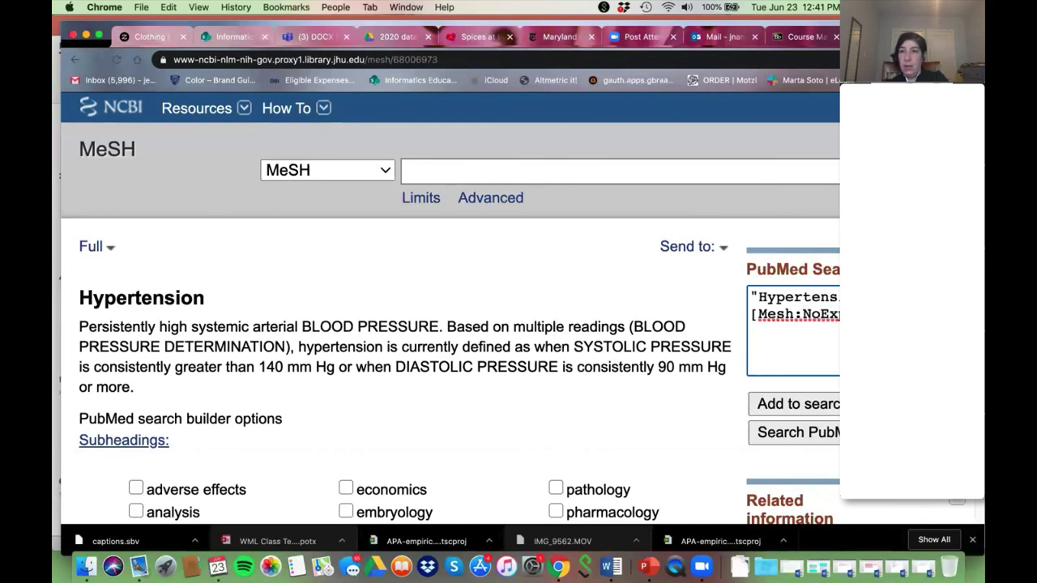
key("Delete")
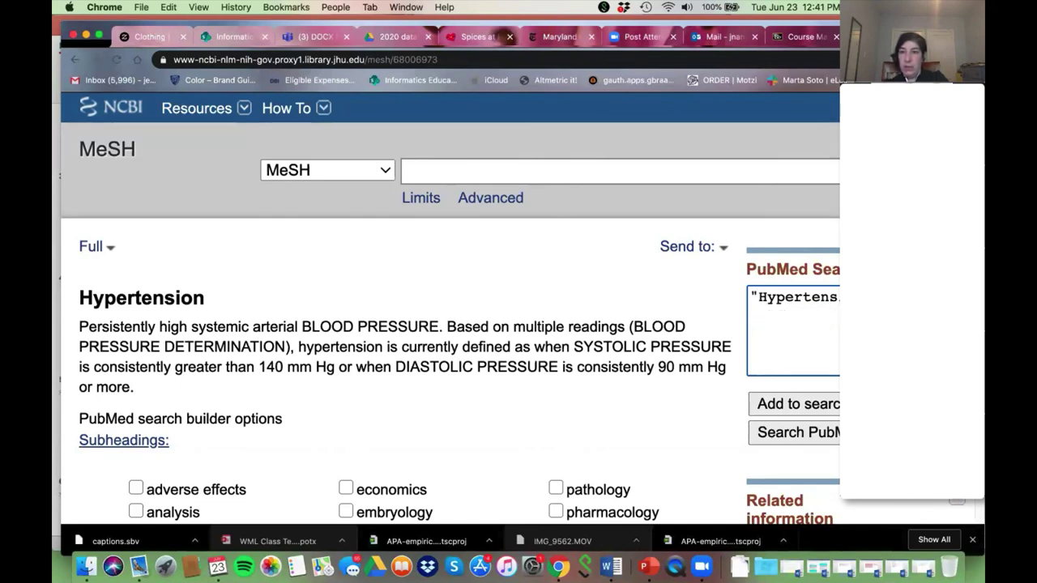
left_click(710, 316)
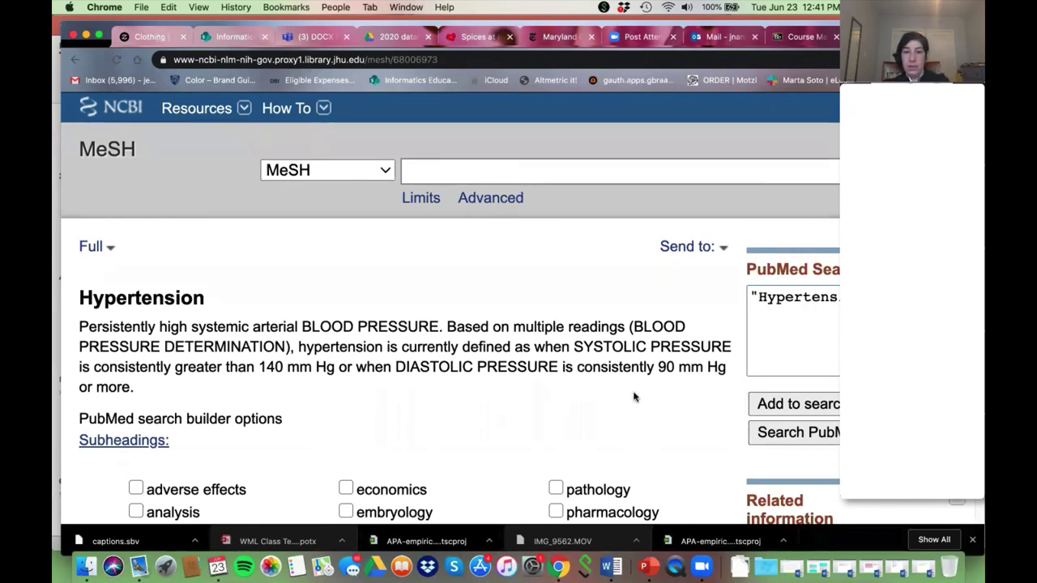
- Add the truncated keyword hypertensi* after the Hypertension MeSH term in the search builder
key("super+minus")
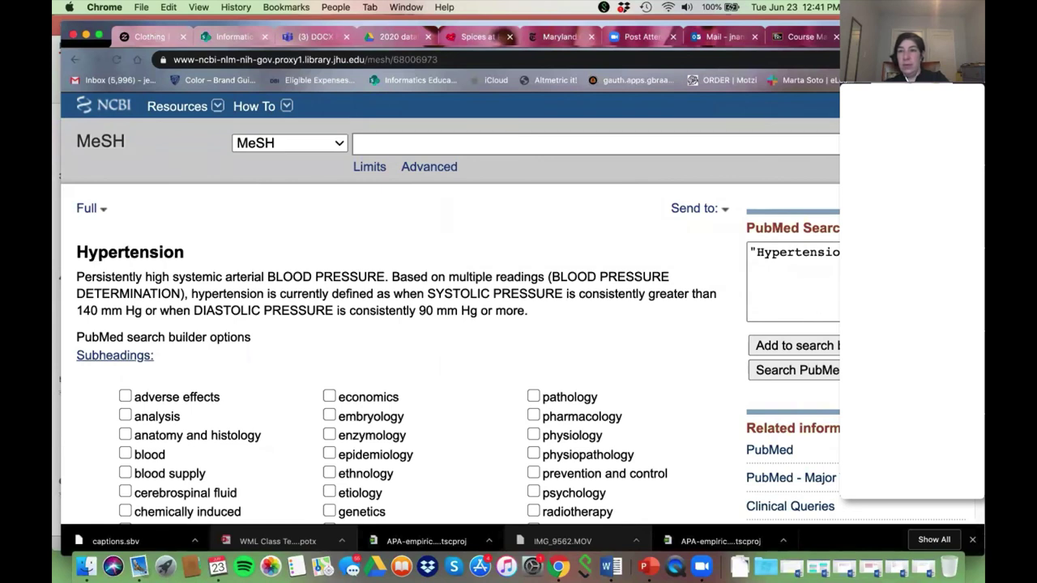
left_click(792, 287)
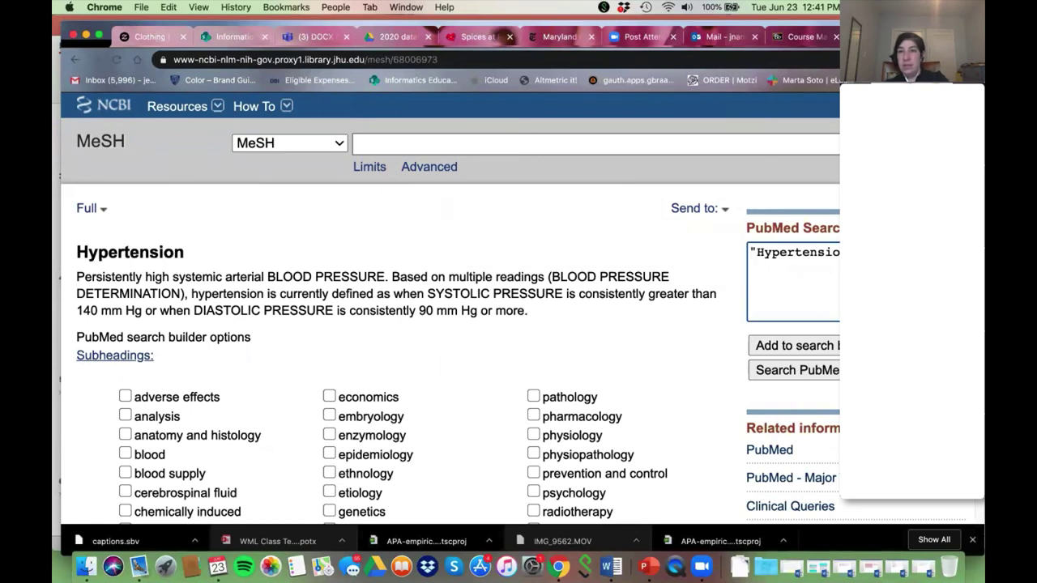
left_click(695, 329)
left_click(793, 288)
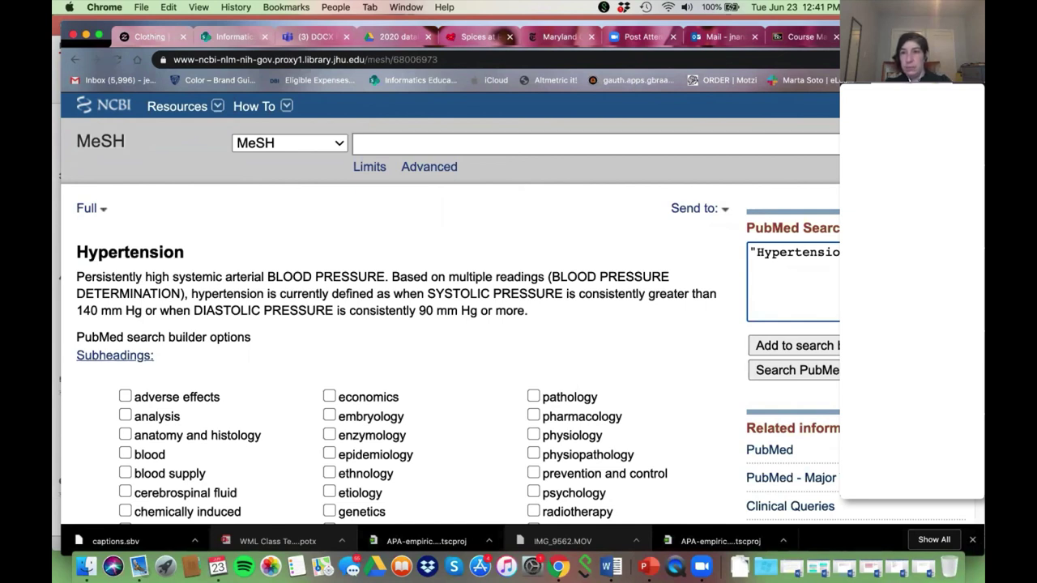
type("hyper")
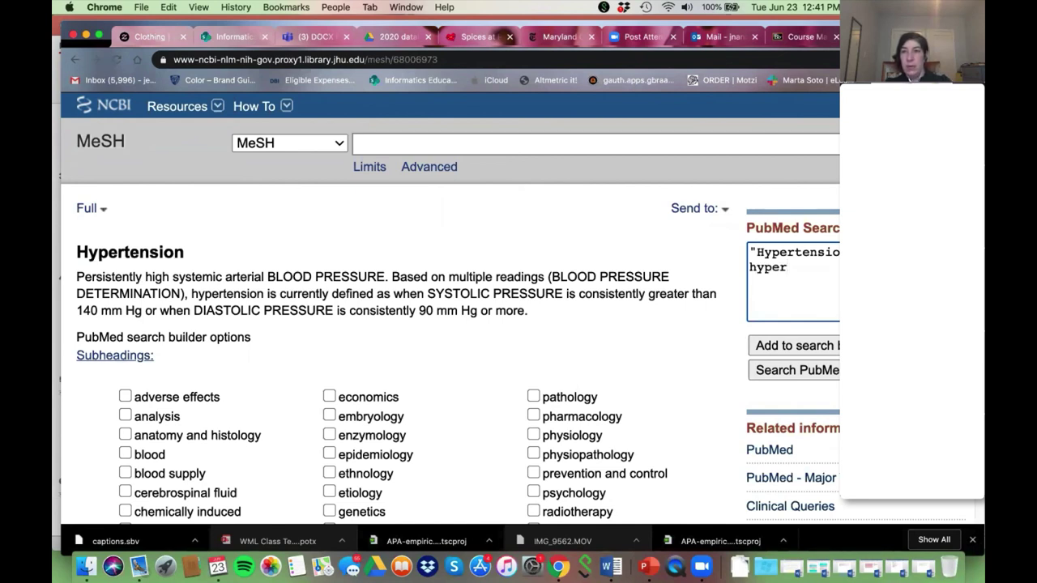
type("tensi*")
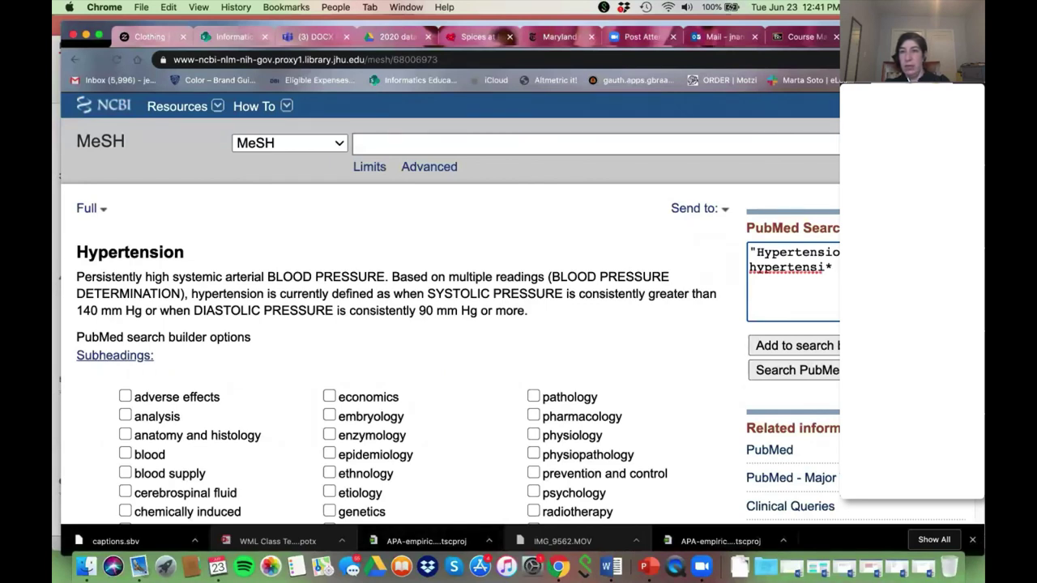
- Complete the hypertension query with the phrase "high blood pressure*" as an OR term and run it in PubMed
key("Return")
type("presure*")
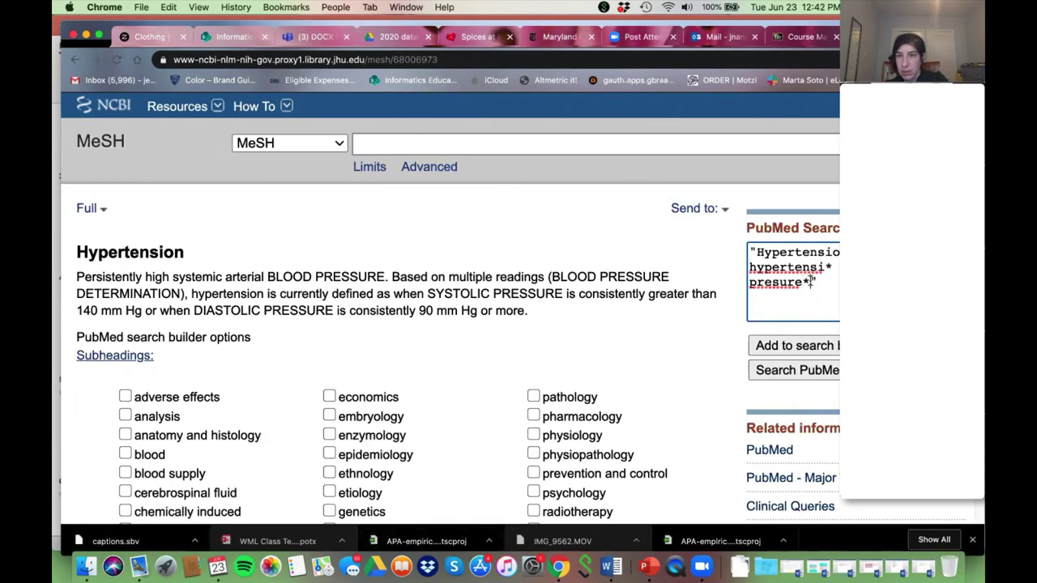
left_click(778, 288)
type("s")
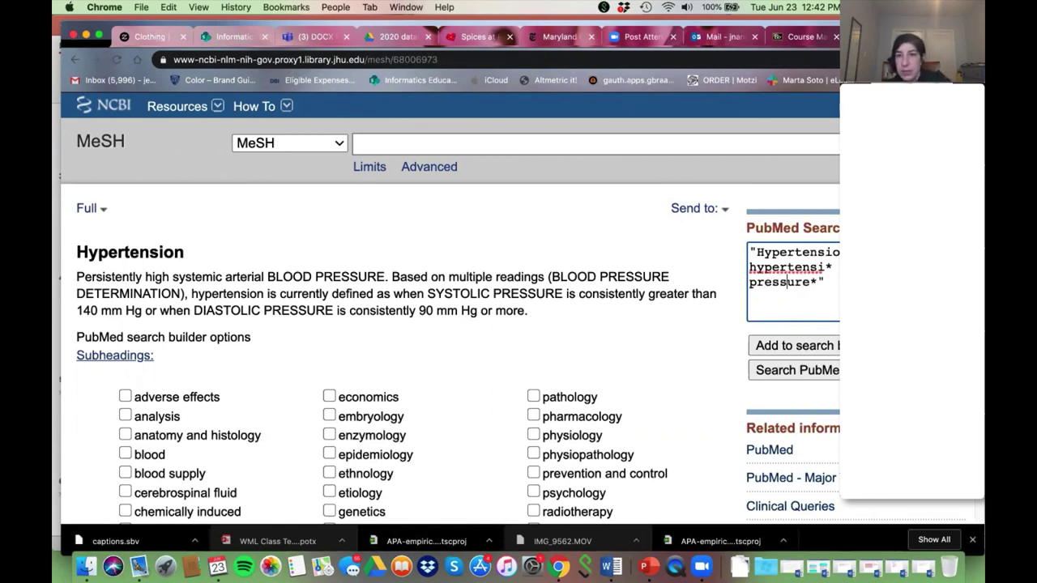
left_click(728, 320)
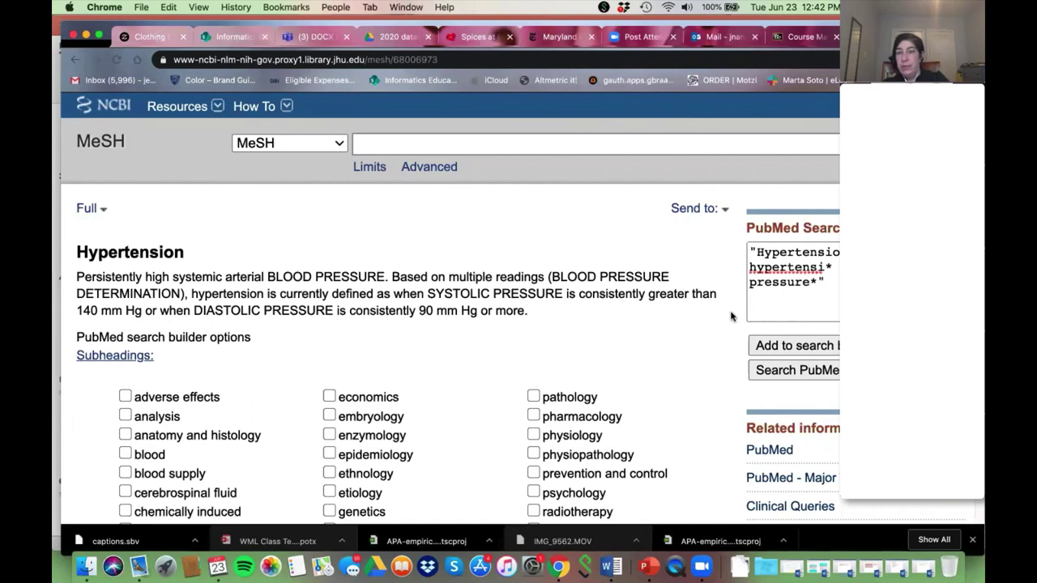
left_click(777, 372)
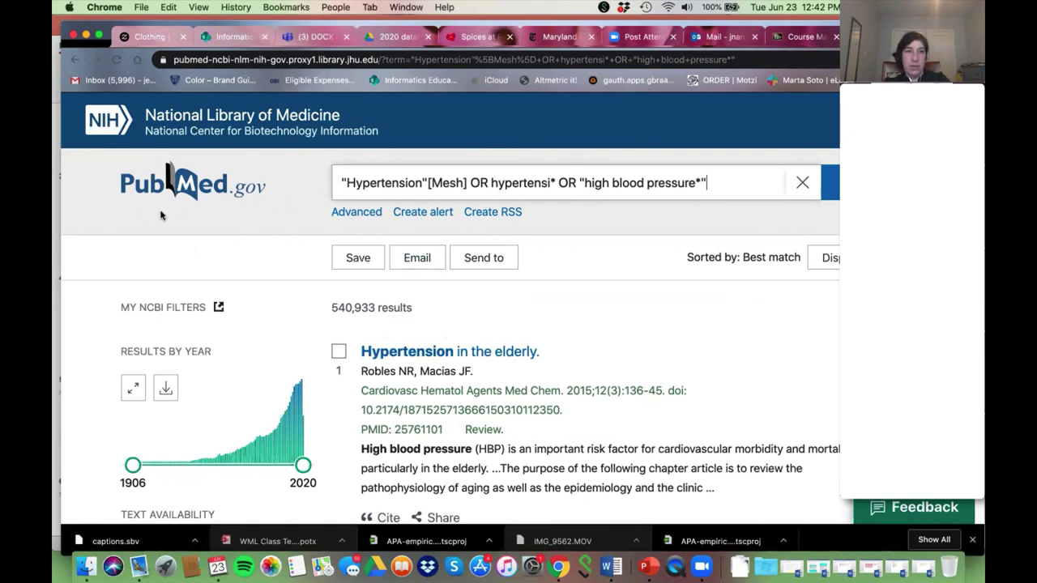
- Return to the PubMed home page, open the MeSH database and search it for "diet"
left_click(166, 185)
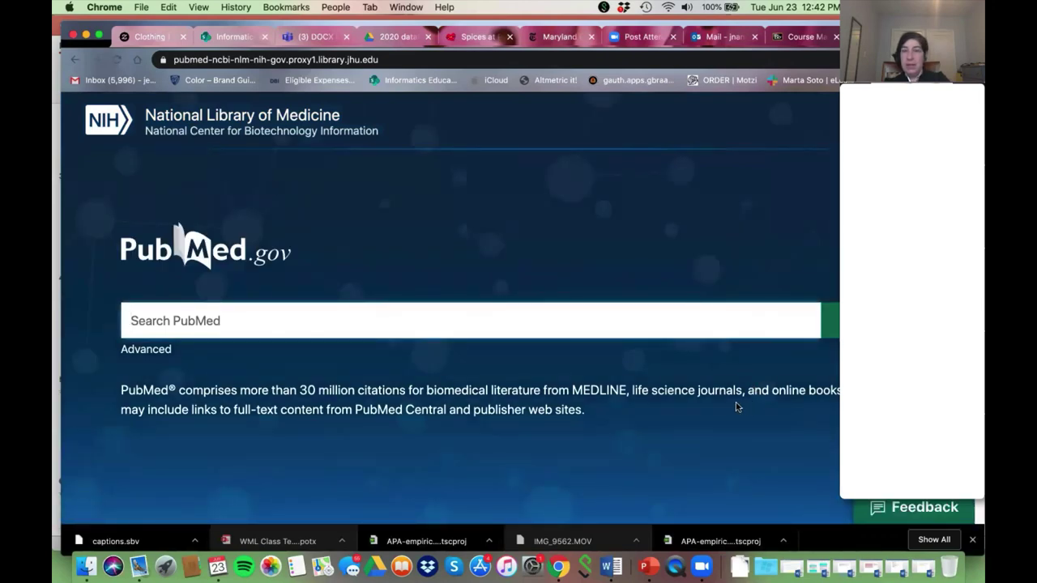
scroll(722, 410, "down", 5)
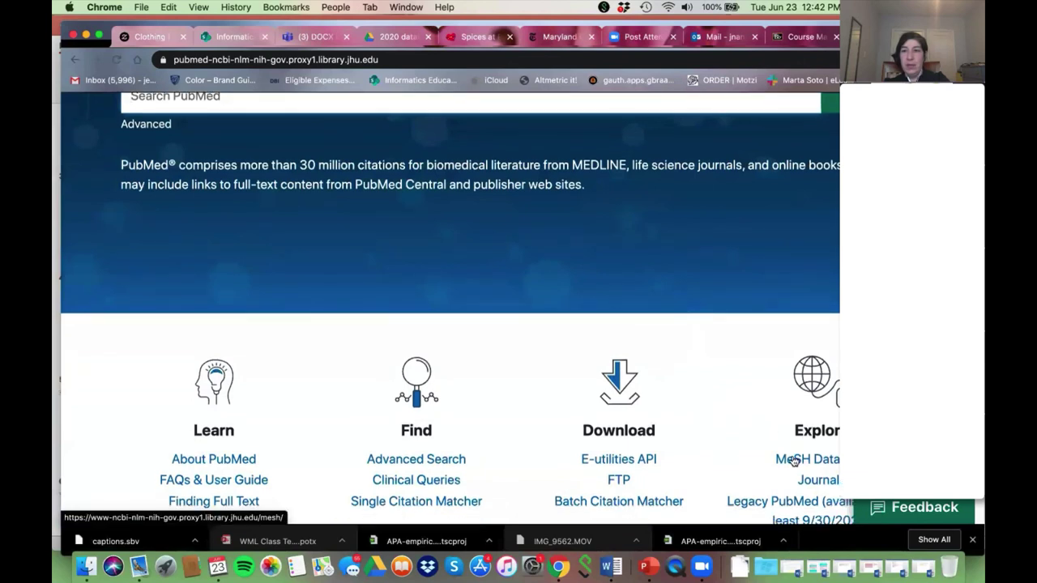
left_click(794, 460)
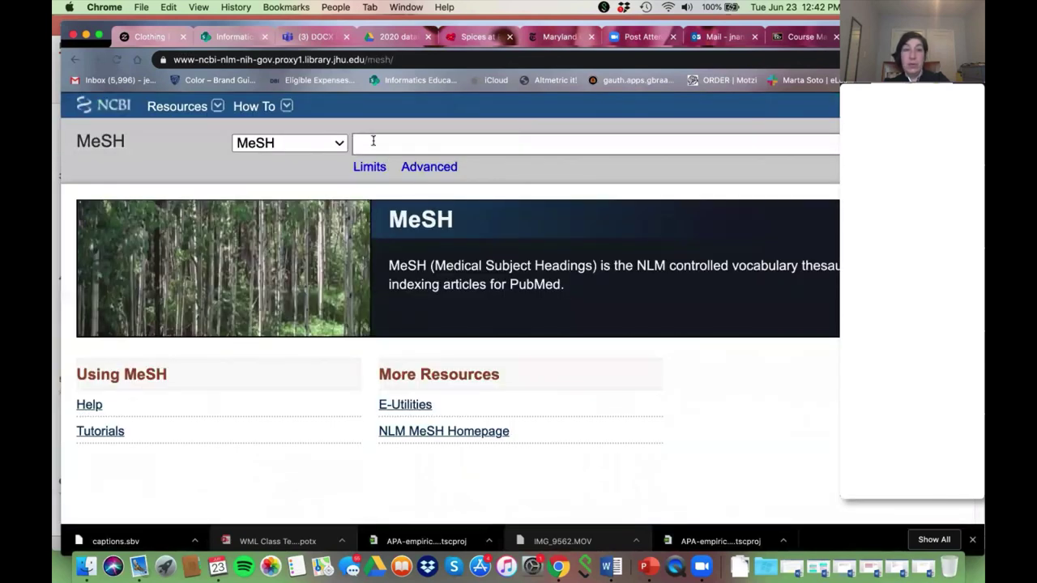
type("diet")
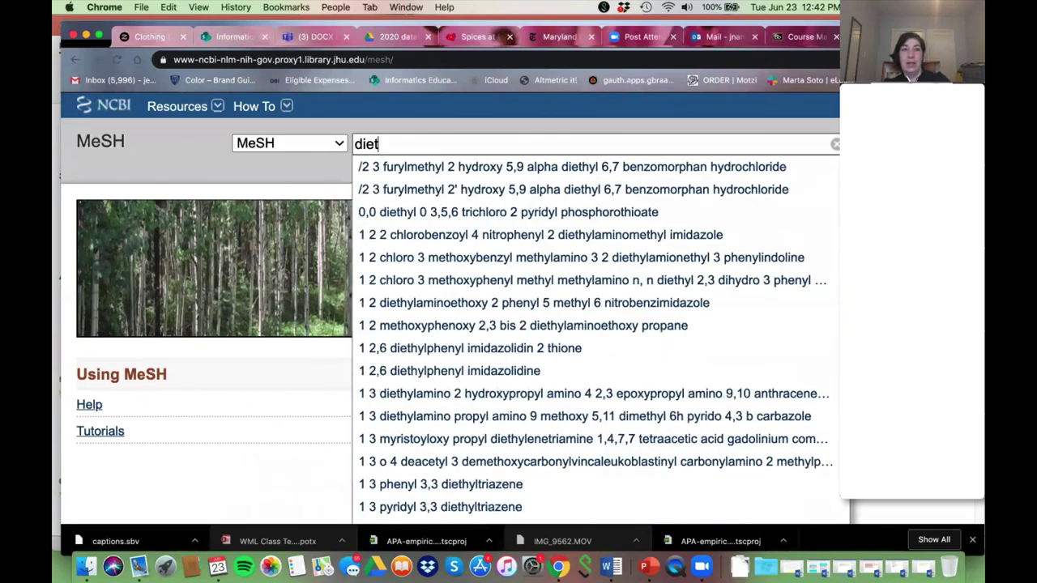
key("Return")
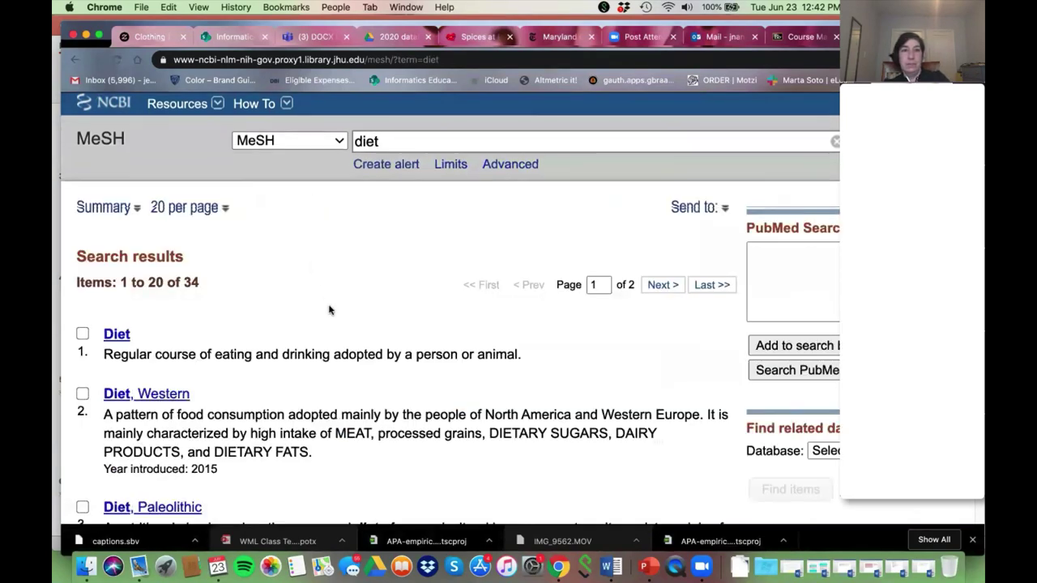
- Look through the diet headings in the MeSH results and open the Diet Therapy record
scroll(327, 306, "down", 1)
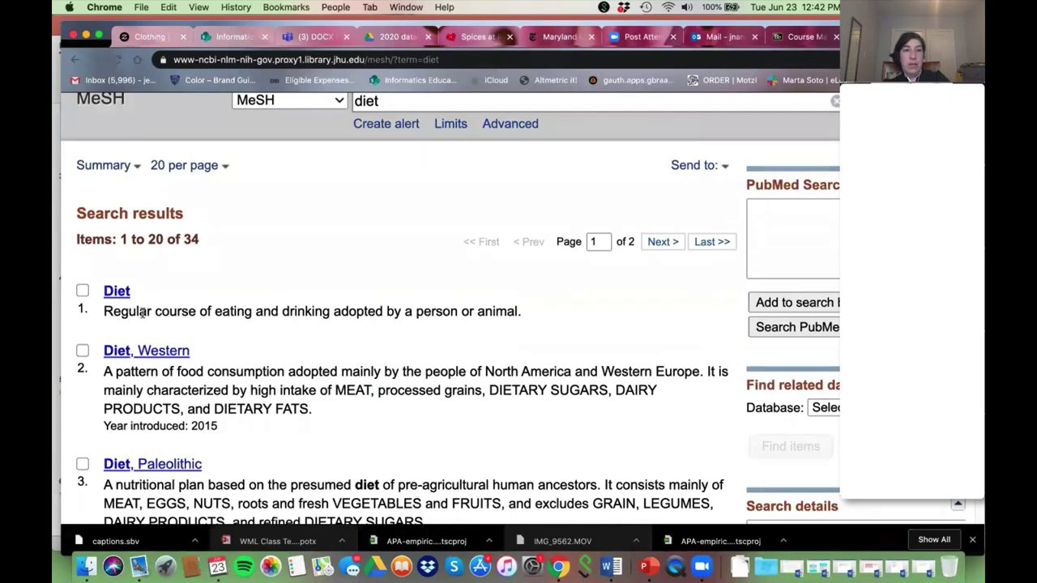
scroll(305, 391, "down", 1)
scroll(305, 390, "down", 5)
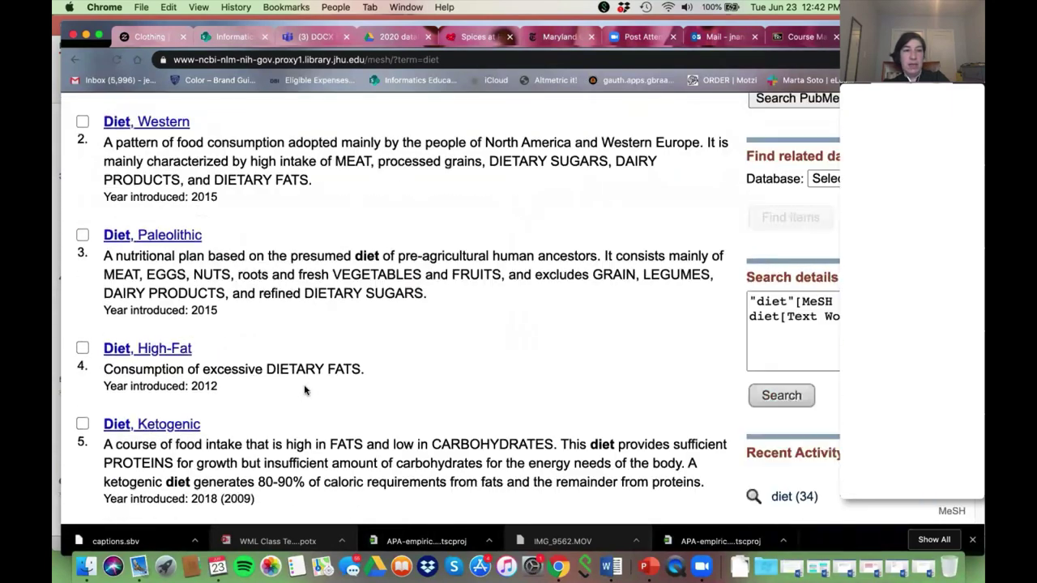
scroll(304, 387, "down", 5)
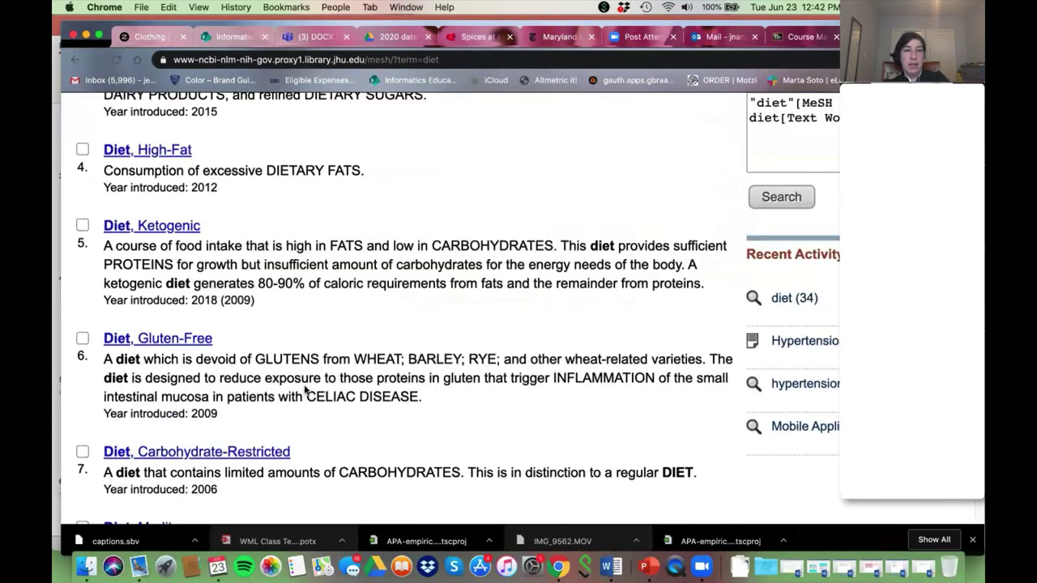
scroll(303, 389, "down", 4)
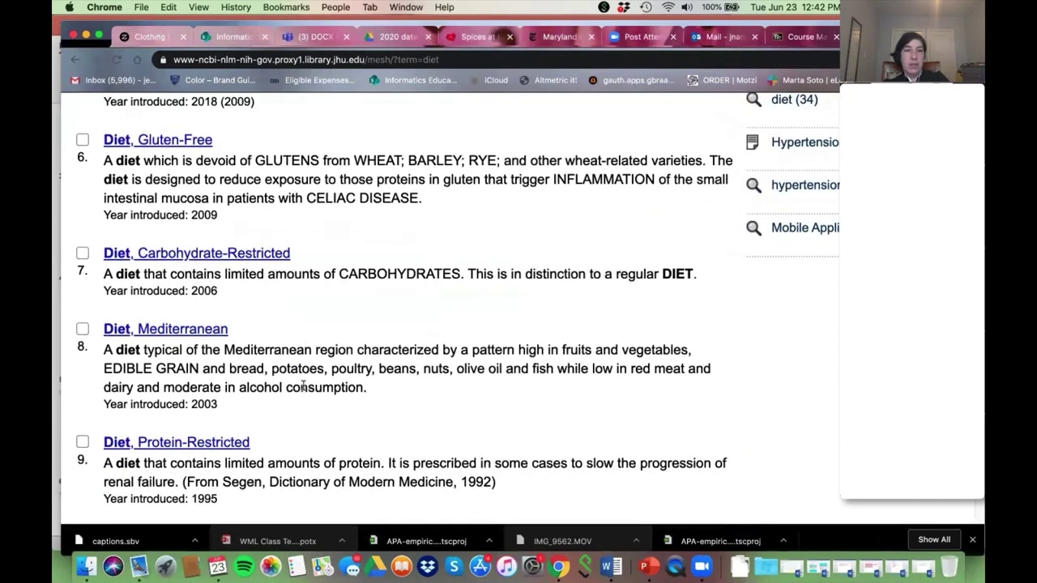
scroll(303, 386, "down", 8)
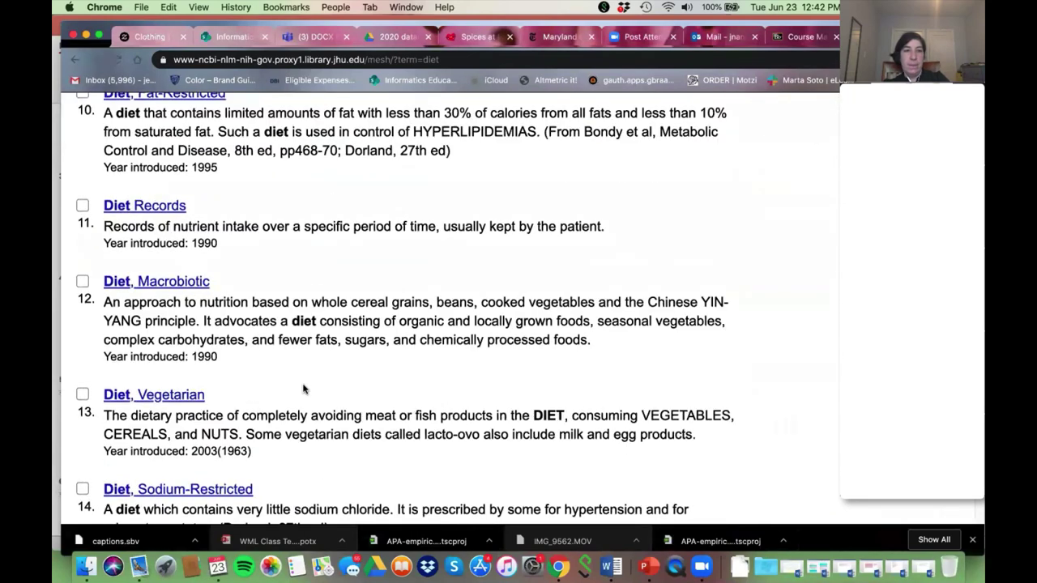
scroll(303, 390, "down", 3)
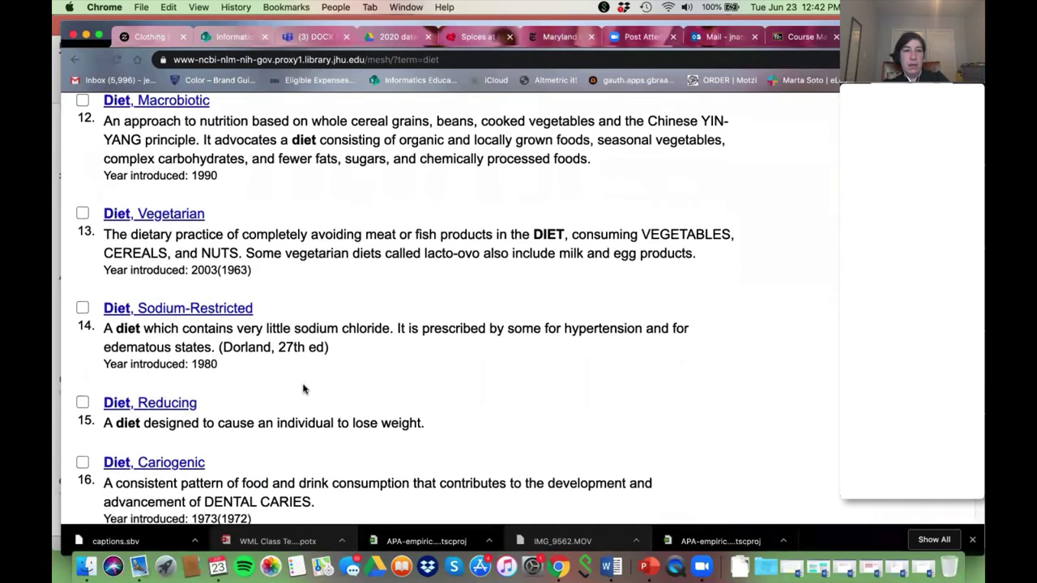
scroll(303, 390, "down", 5)
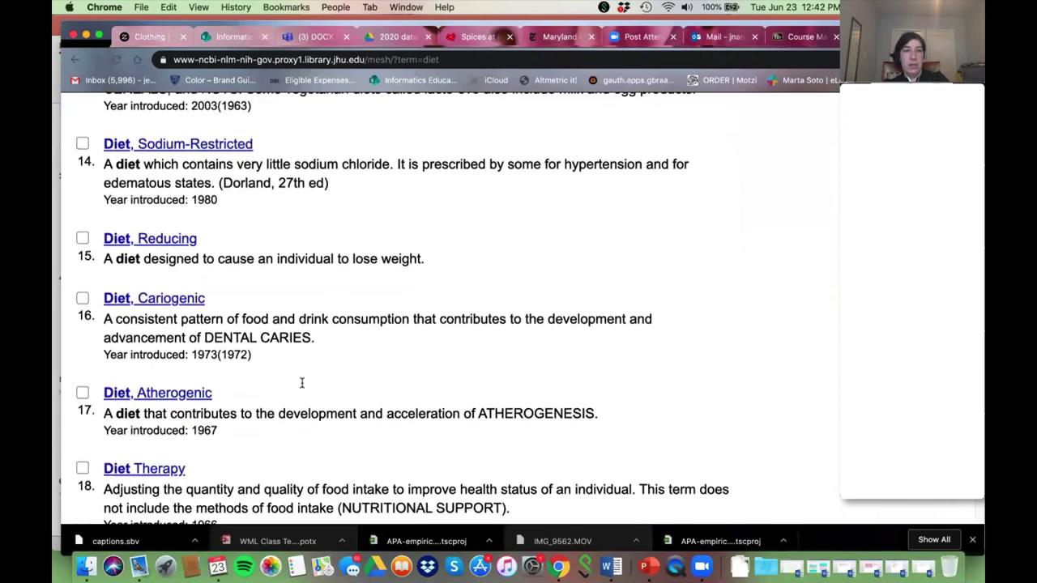
scroll(301, 384, "down", 1)
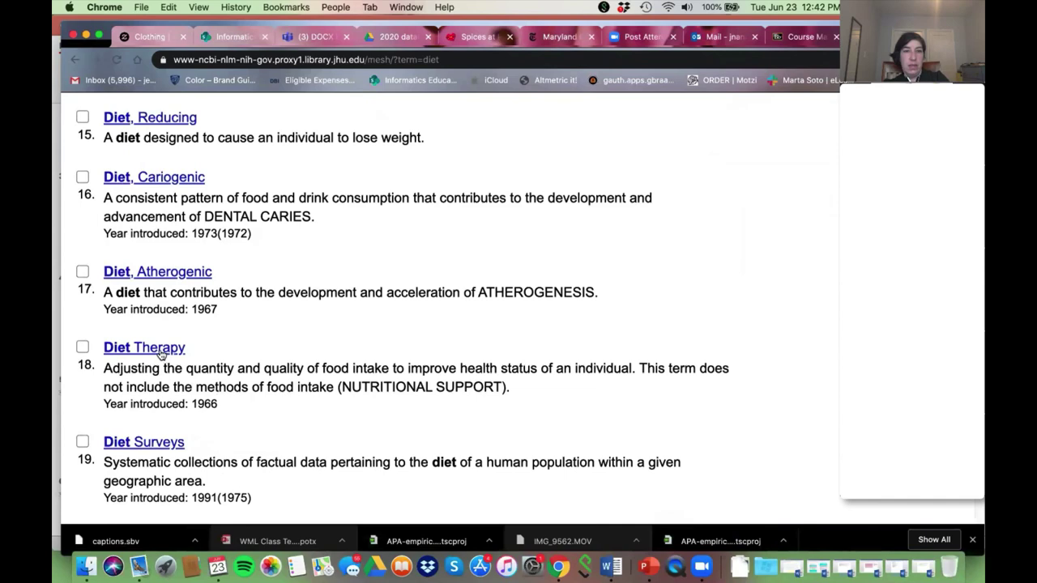
left_click(159, 354)
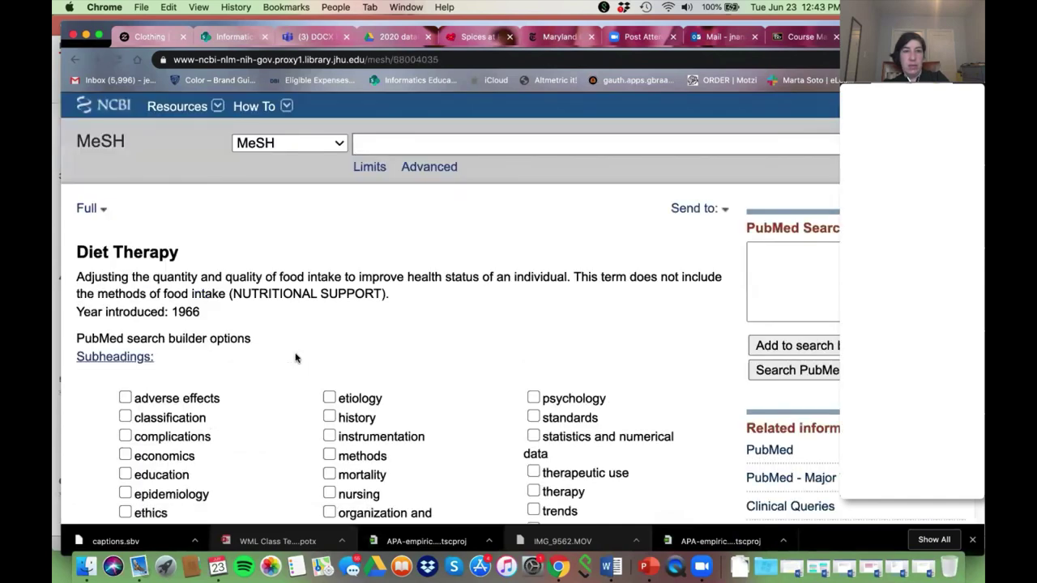
- Add Diet Therapy to the PubMed search builder, extend it with OR diet*[tiab] OR nutrition*[tiab], and run the search in PubMed
scroll(296, 358, "down", 1)
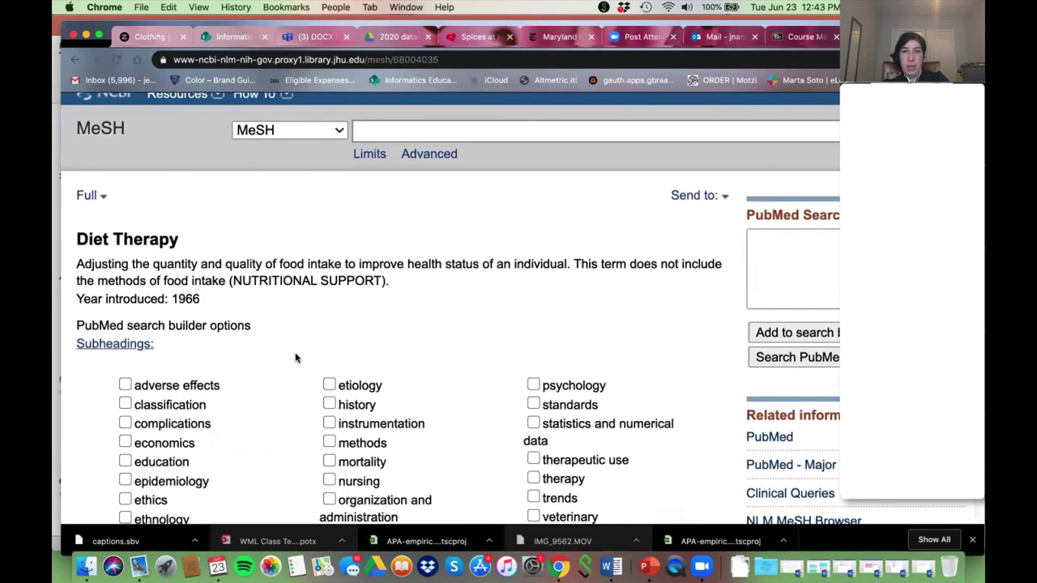
scroll(296, 358, "down", 2)
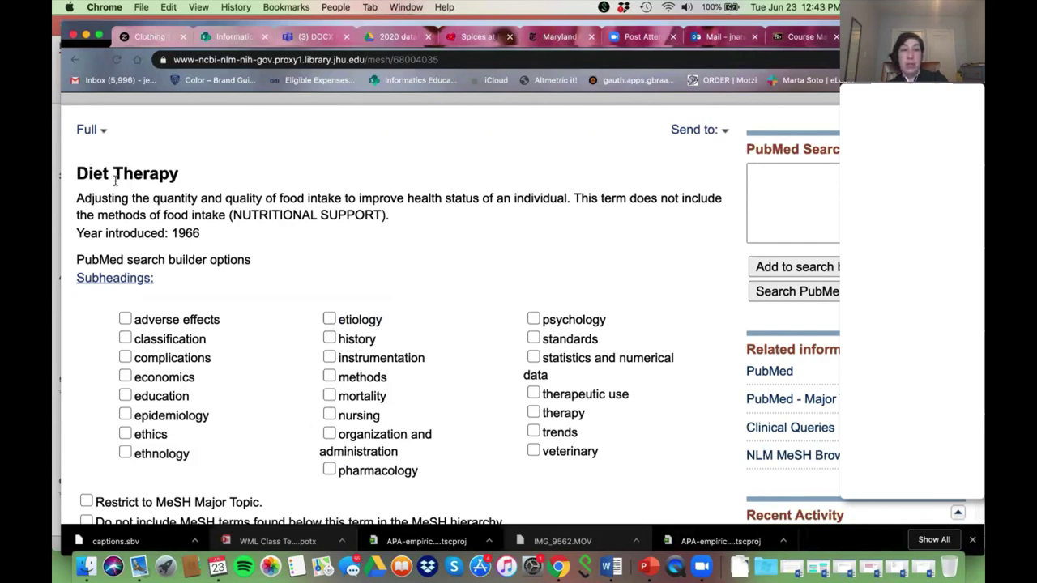
left_click(778, 269)
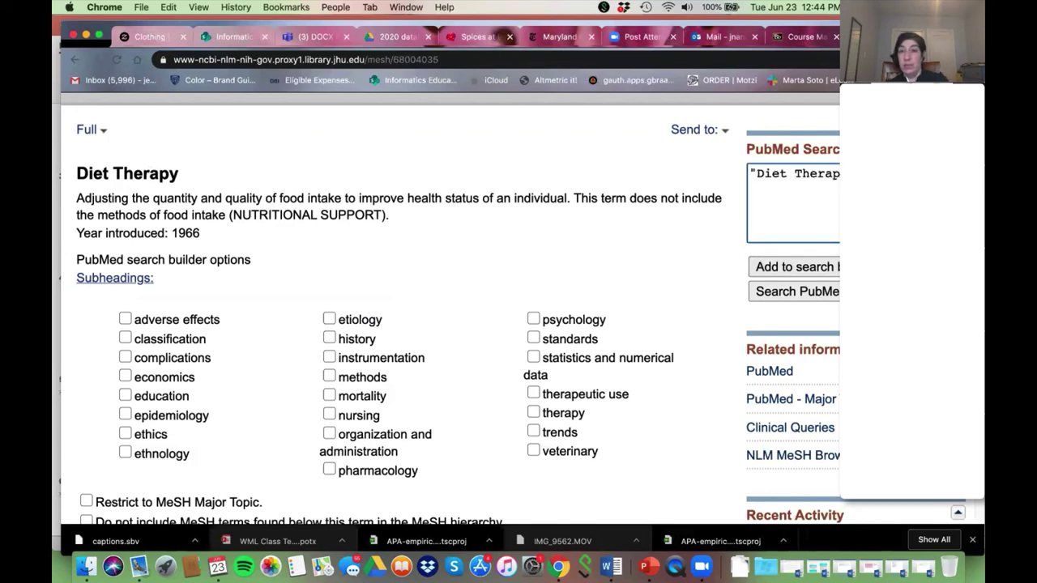
type("die")
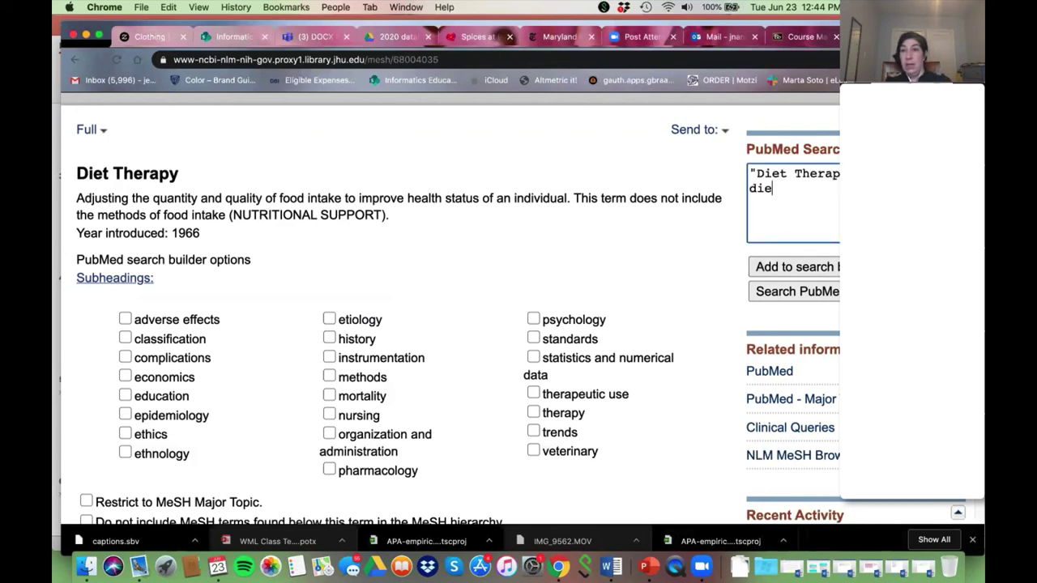
type("t*")
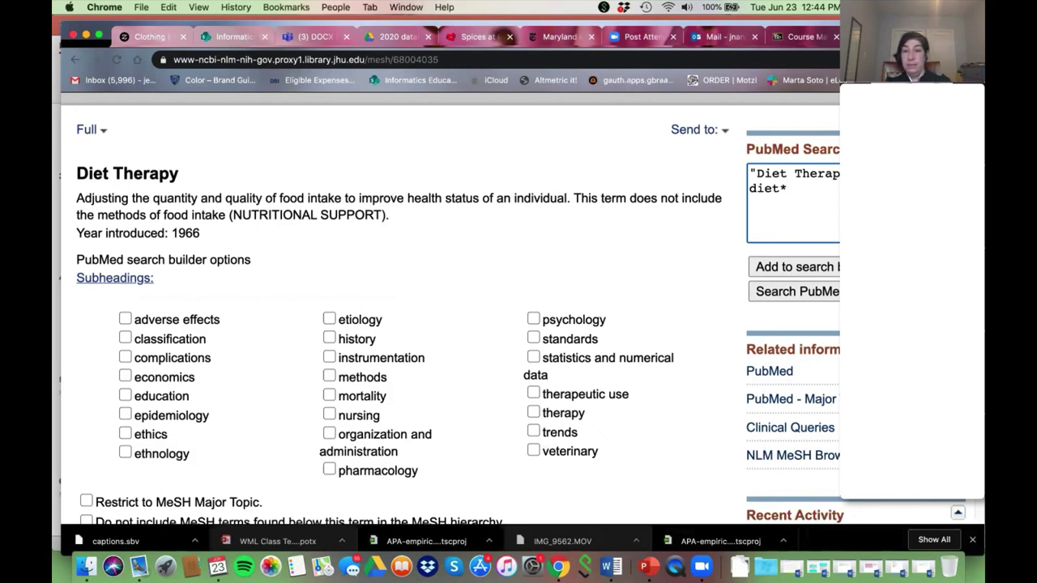
type("[tiab]")
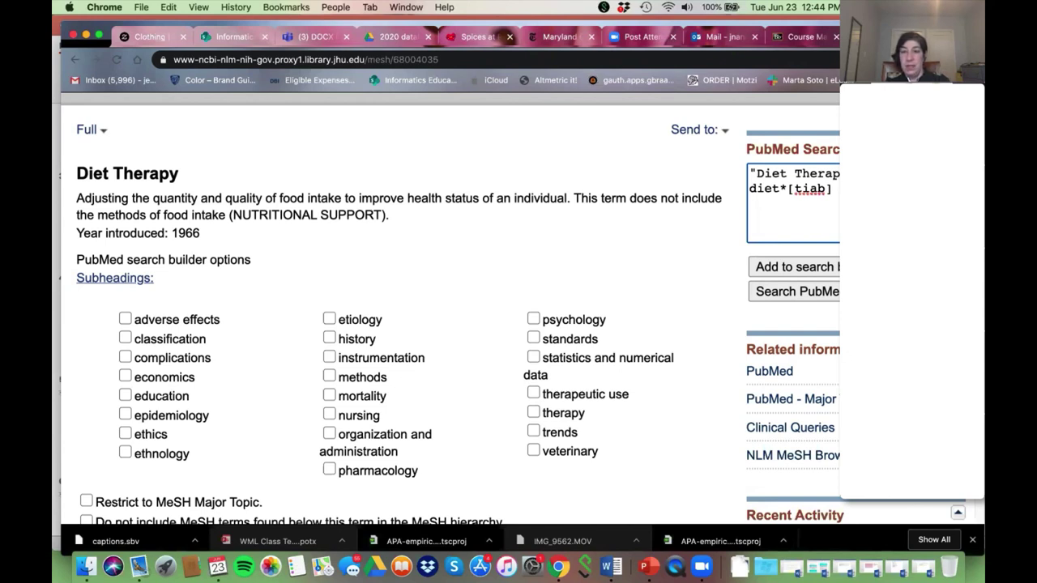
type("[tiab]")
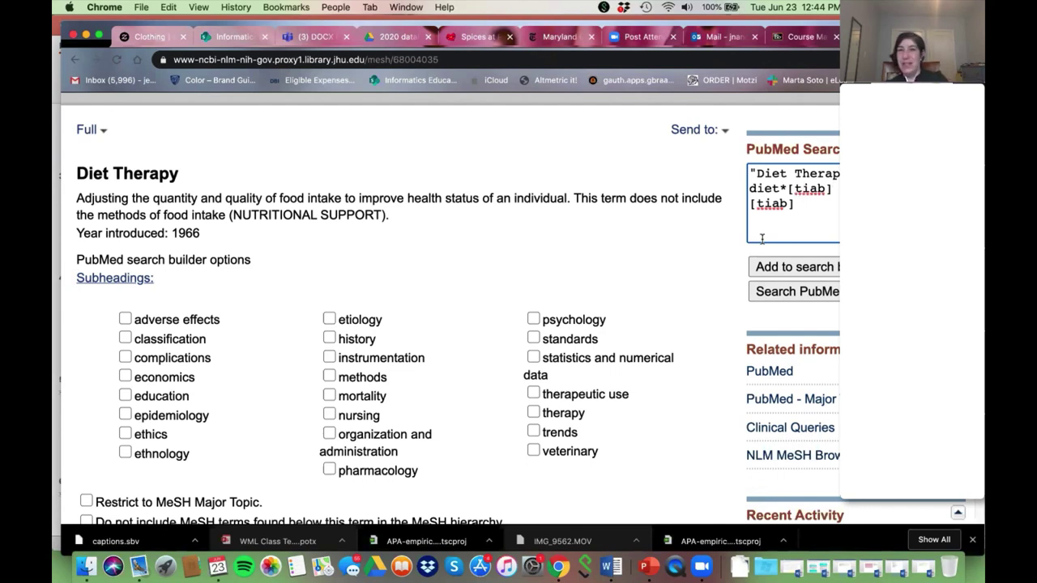
left_click(762, 293)
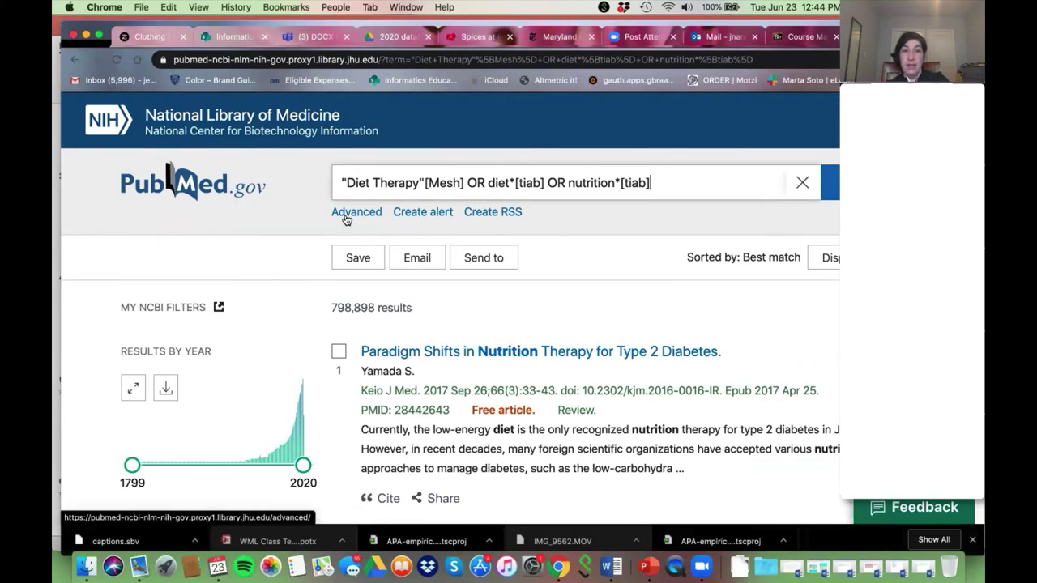
- Open the PubMed Advanced Search Builder and bring the recent queries in the search history into view
left_click(346, 217)
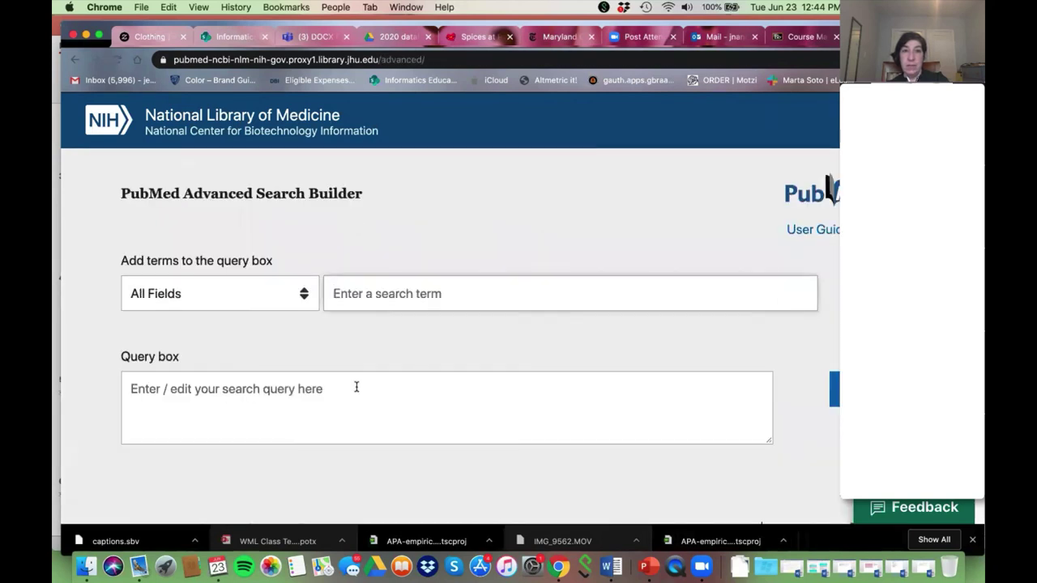
scroll(354, 395, "down", 5)
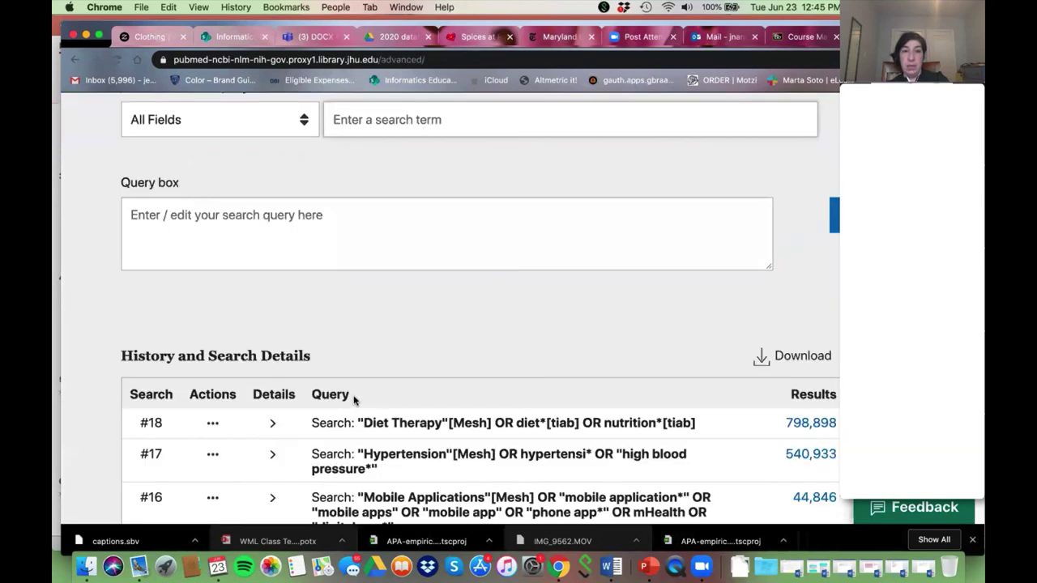
scroll(354, 401, "down", 2)
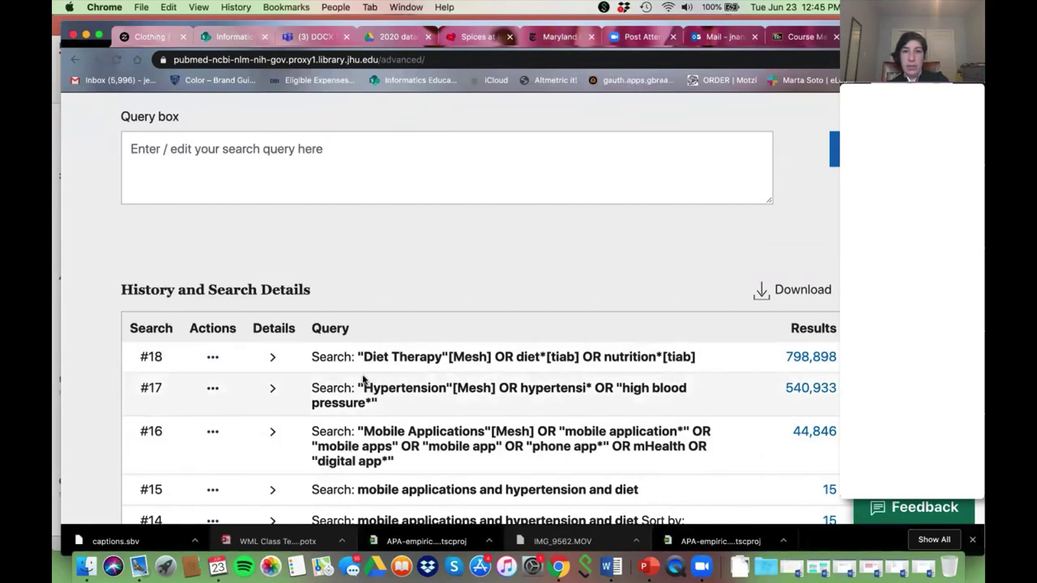
scroll(363, 384, "up", 1)
scroll(363, 384, "up", 1)
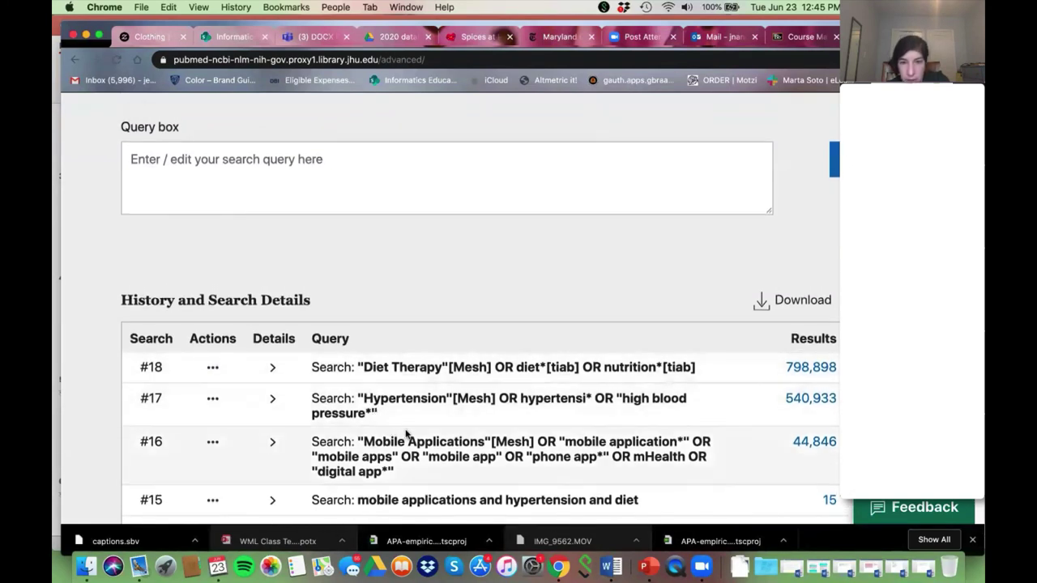
- Check the query details and the available actions of the hypertension search #17 in the history
left_click(273, 401)
left_click(273, 402)
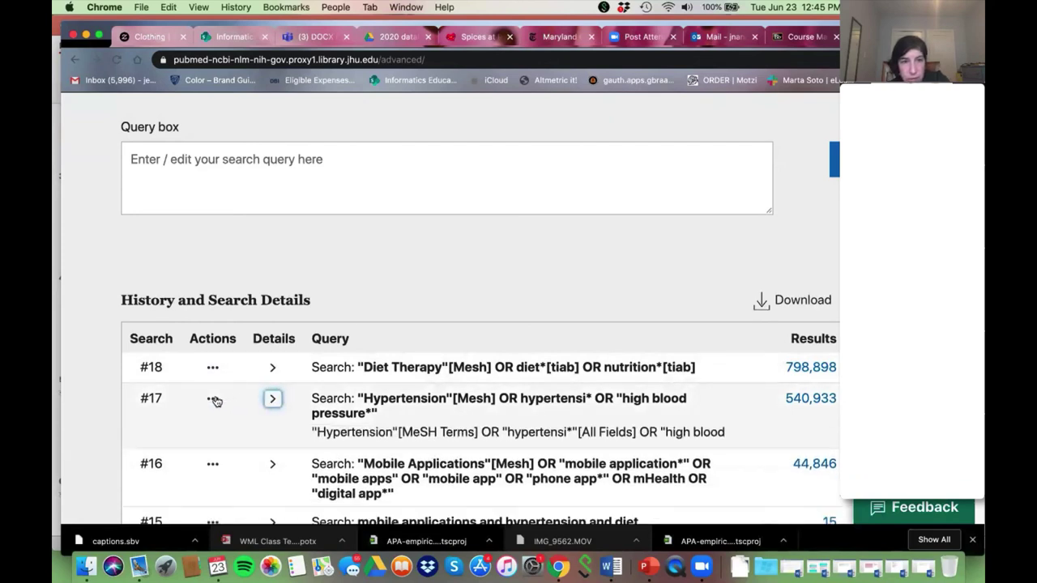
left_click(212, 398)
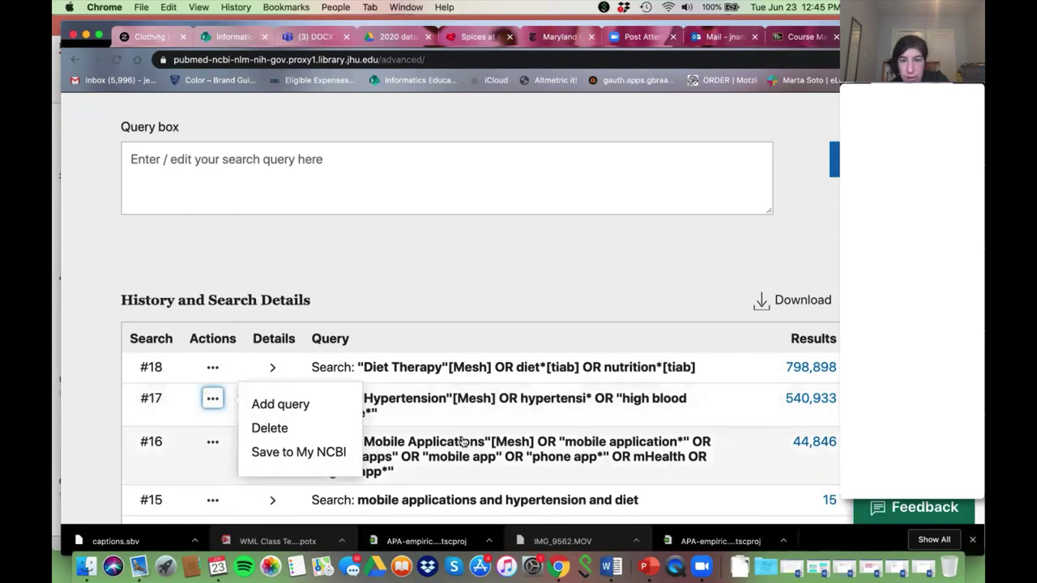
left_click(504, 406)
left_click(506, 405)
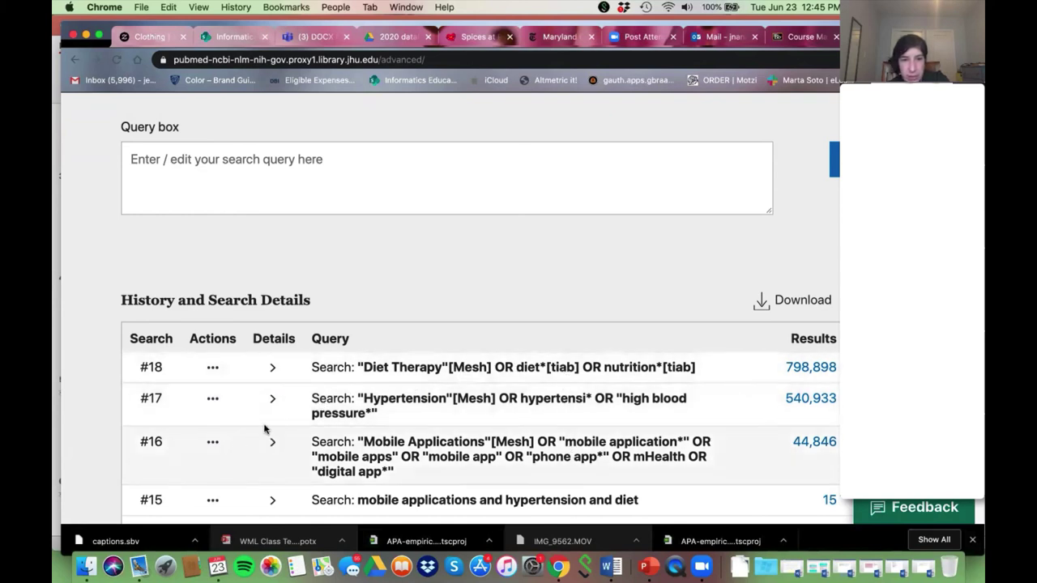
scroll(292, 406, "down", 1)
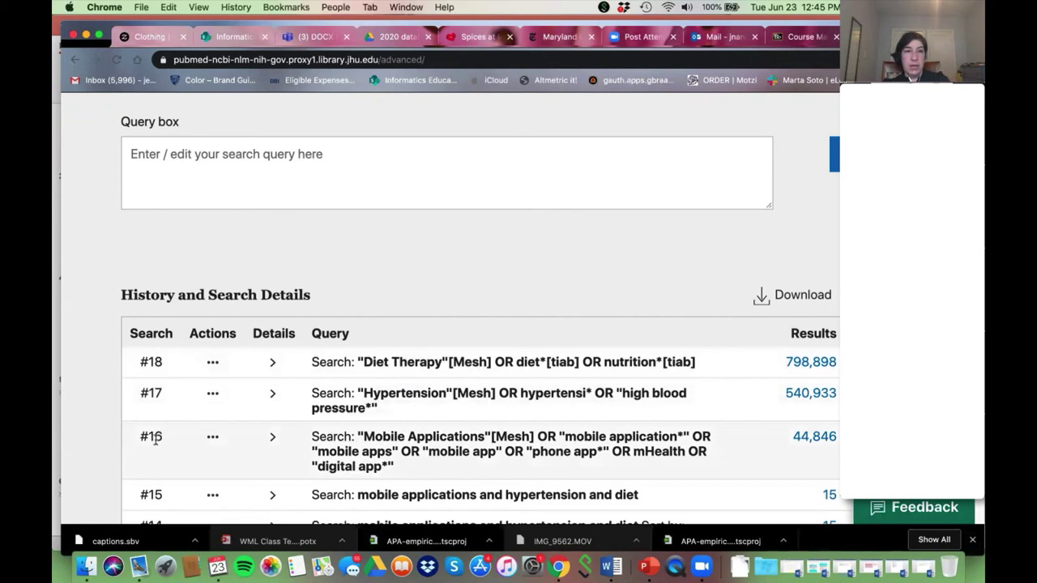
left_click(146, 201)
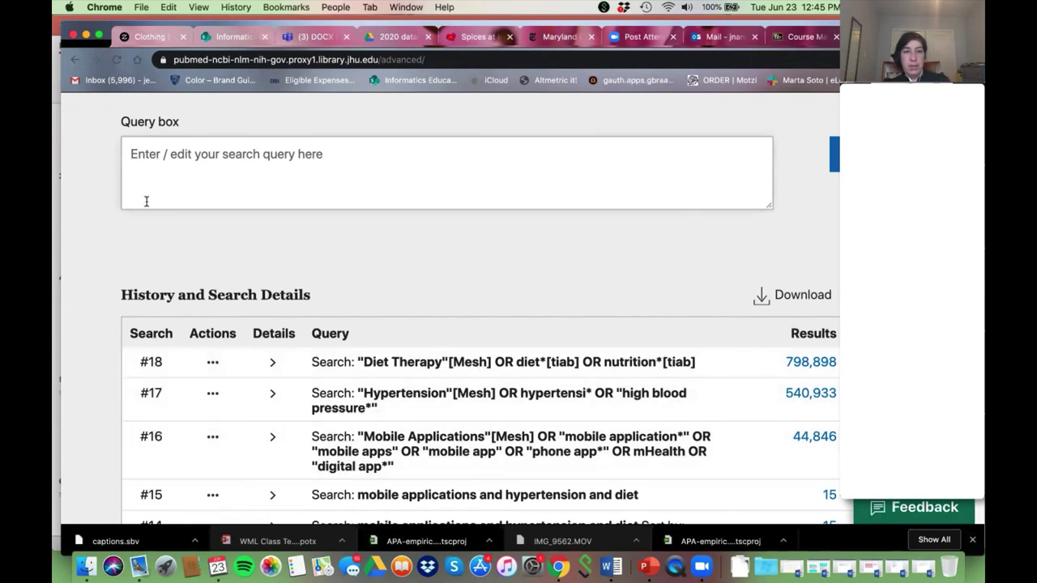
type("#16 AND")
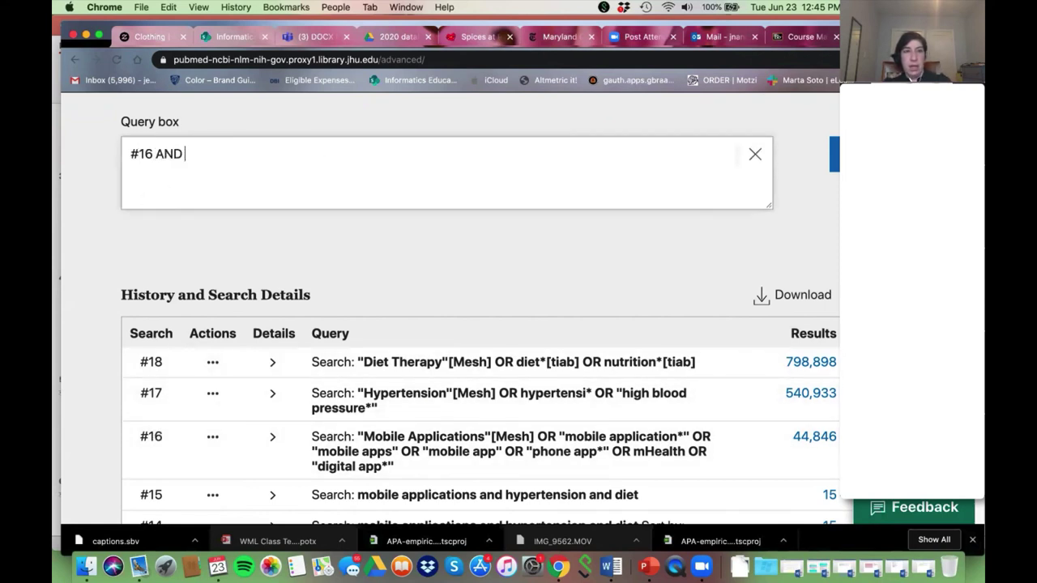
type(" #17 AND #18")
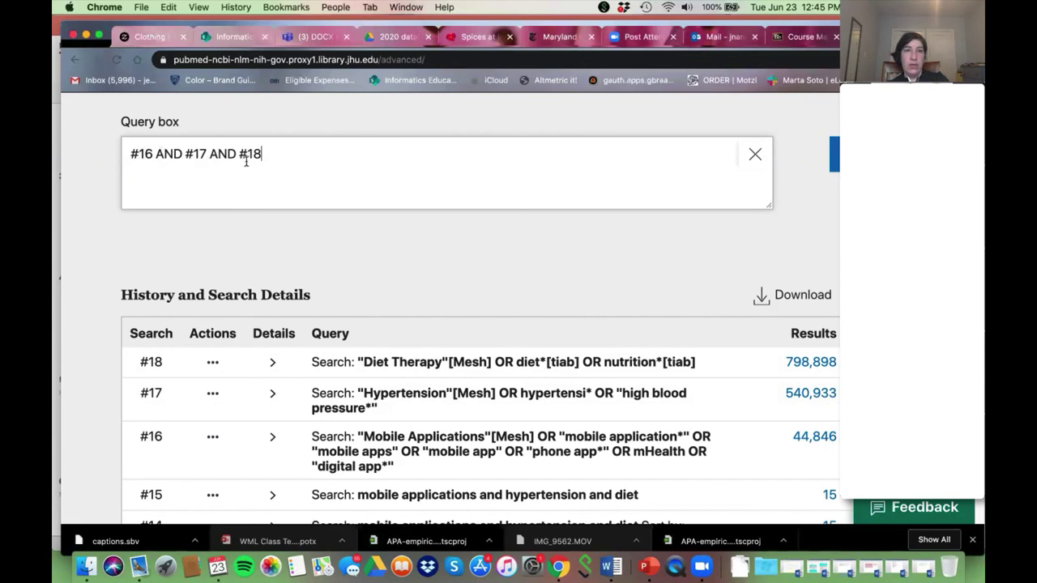
left_click_drag(265, 154, 128, 154)
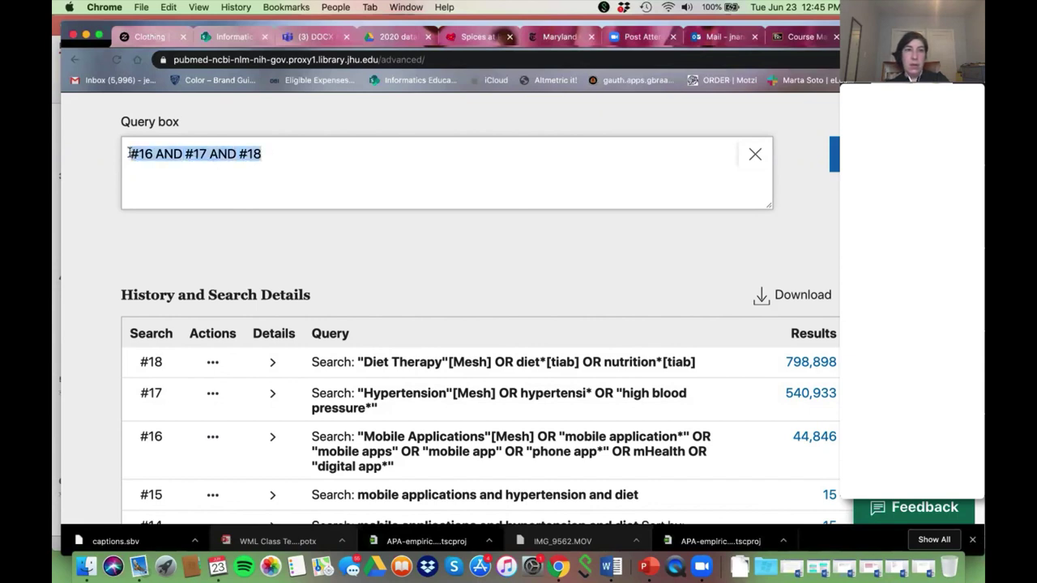
key("BackSpace")
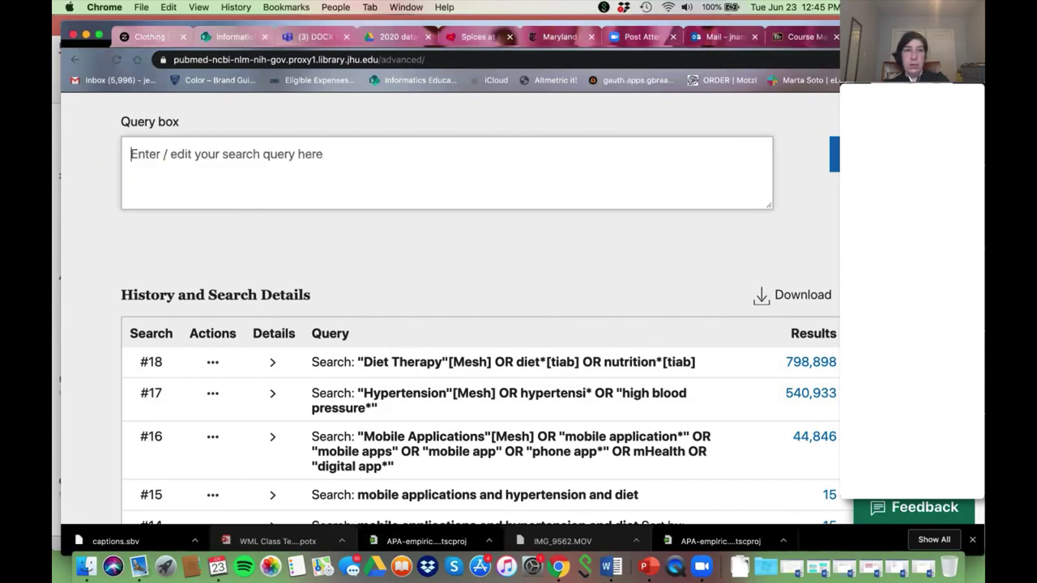
- Combine history searches #16 (mobile applications), #17 (hypertension) and #18 (diet) with AND in the query box
left_click(212, 439)
left_click(260, 444)
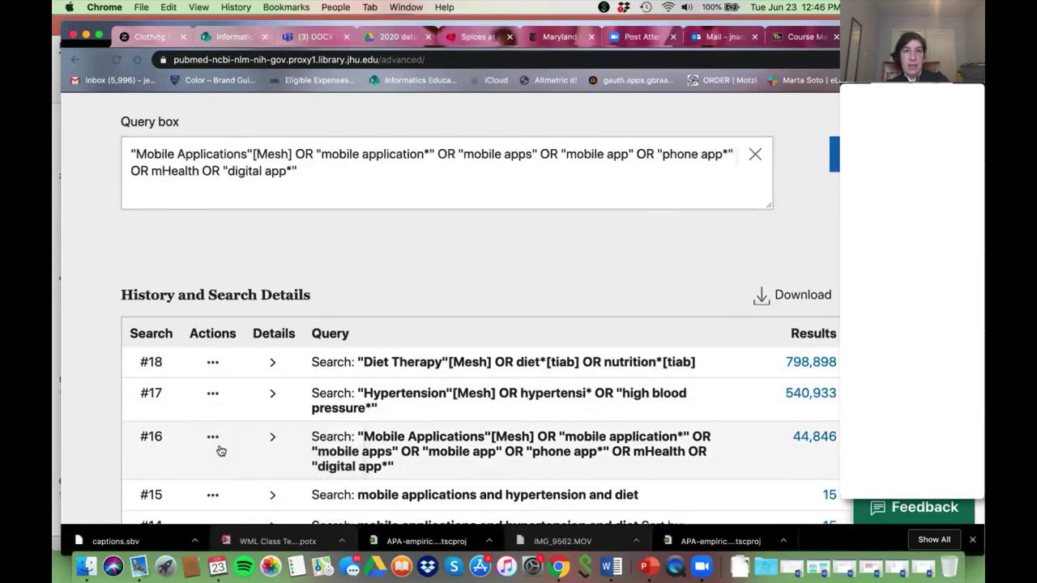
left_click(213, 393)
left_click(259, 399)
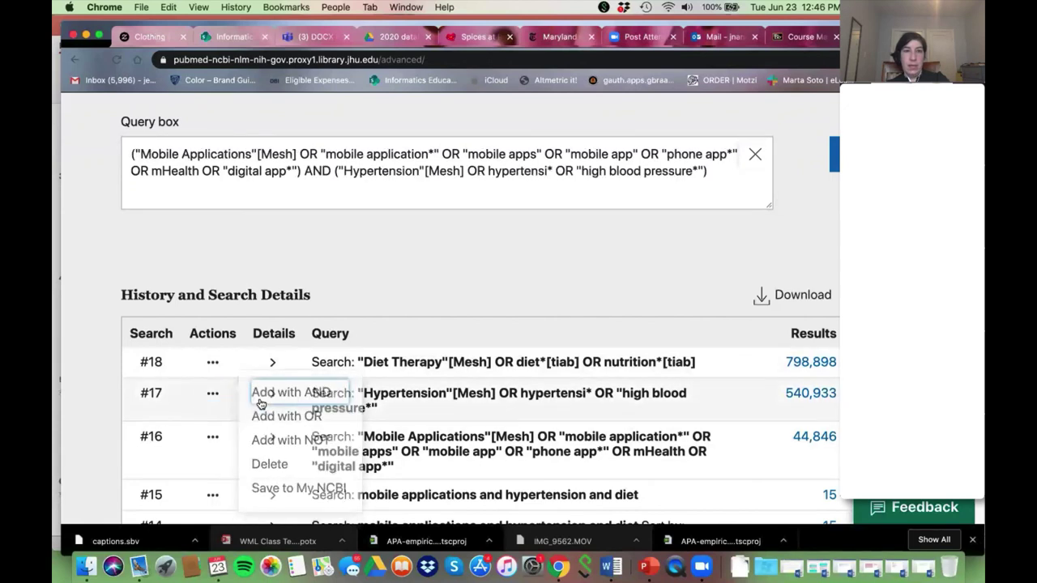
left_click(211, 363)
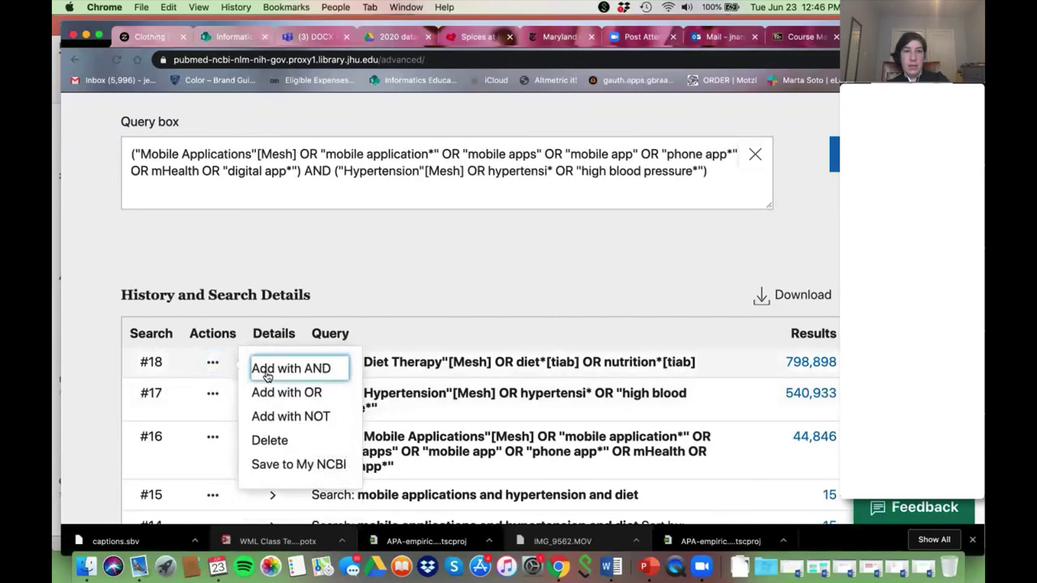
left_click(259, 368)
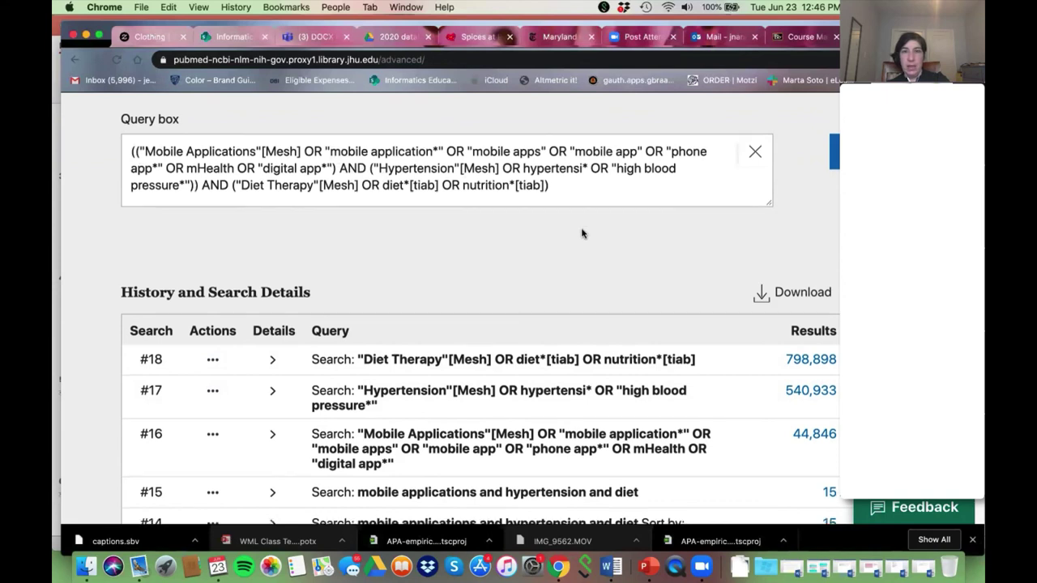
- Add the [tiab] field tag to the keywords "mobile apps", "mobile app" and "phone app*" in the combined query
scroll(583, 243, "up", 3)
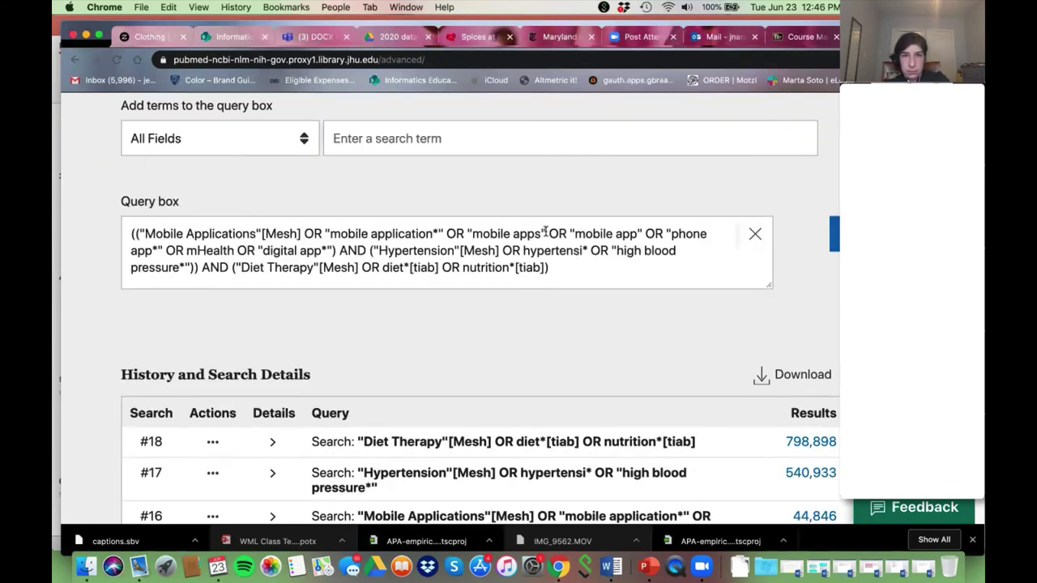
left_click(532, 268)
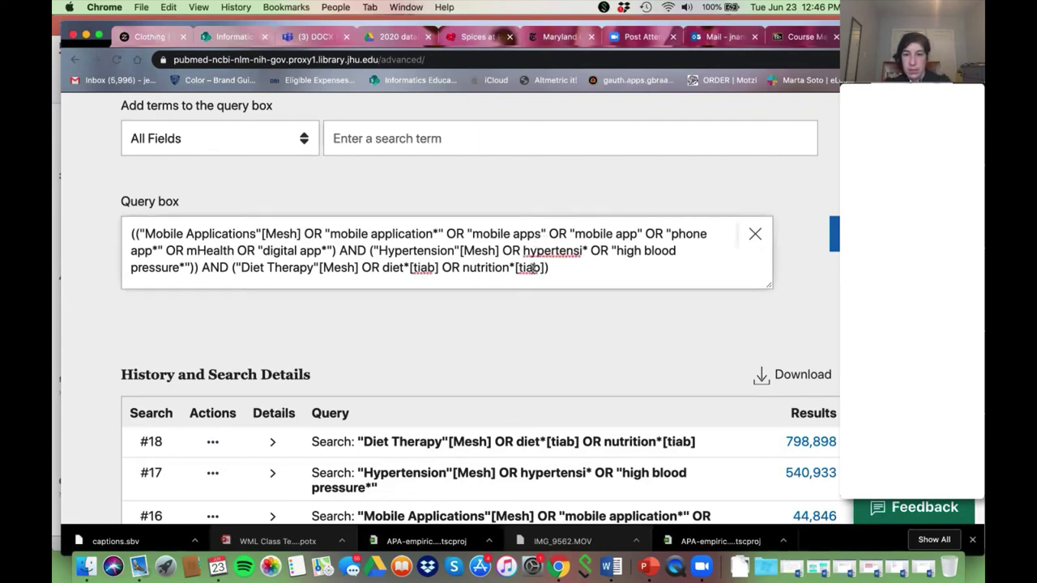
type("[tiab")
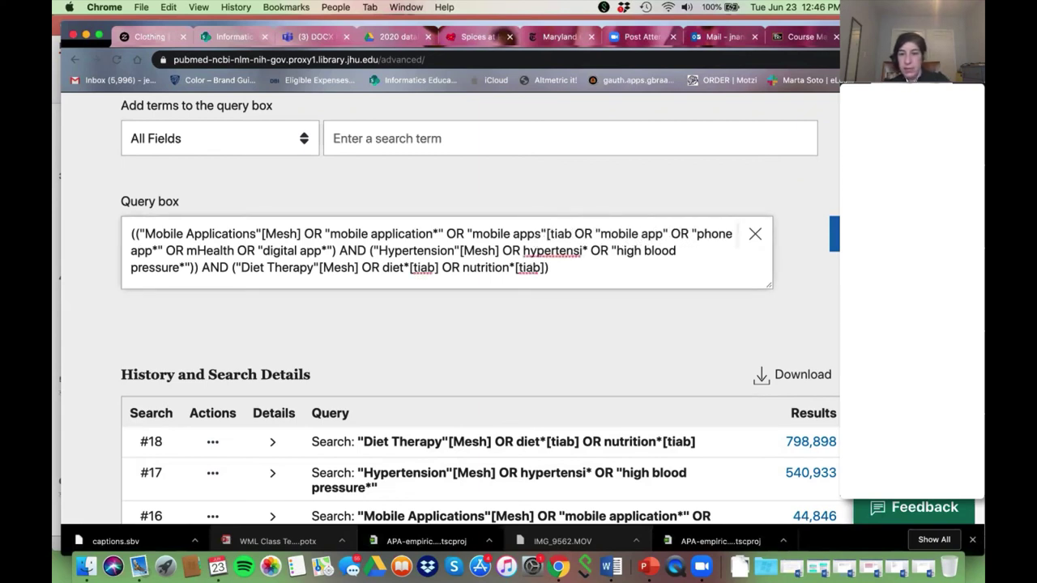
type("]")
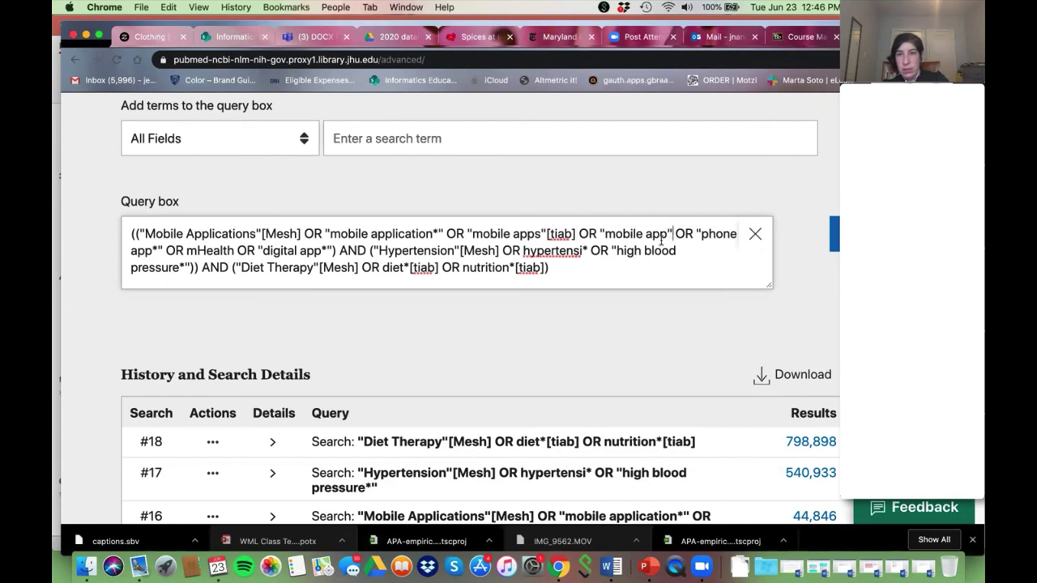
type("[tiab]")
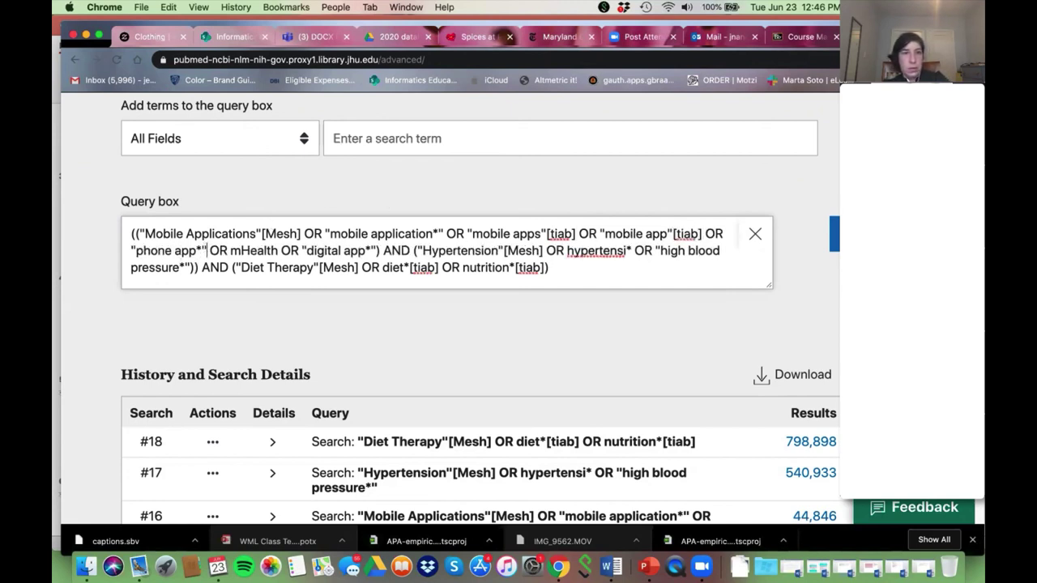
left_click(207, 250)
type("[tiab]")
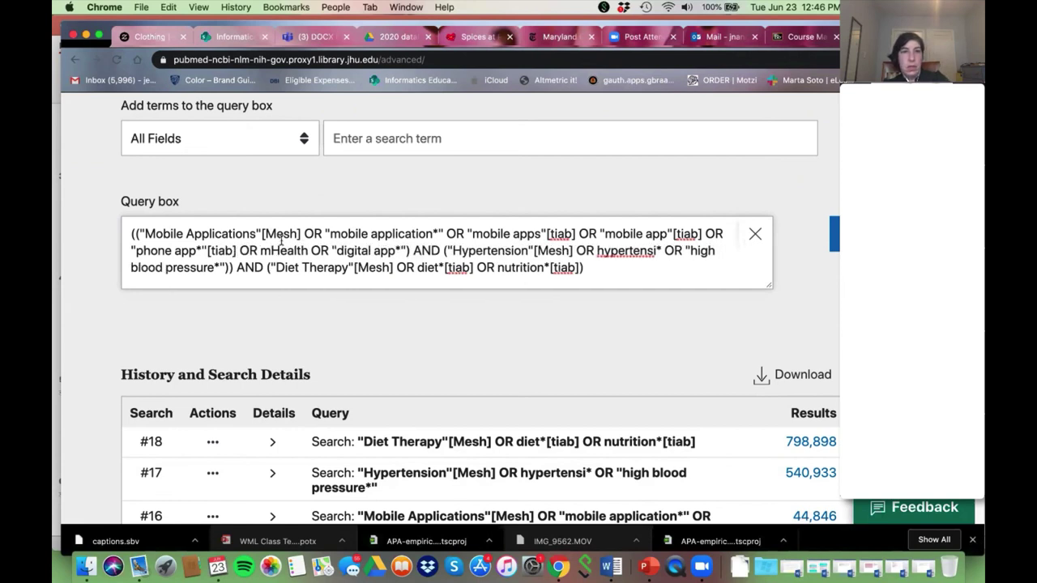
- Tag the remaining mobile keywords mHealth, "digital app*" and "mobile application*" with [tiab] in the combined query
left_click(307, 251)
type("[tiab]")
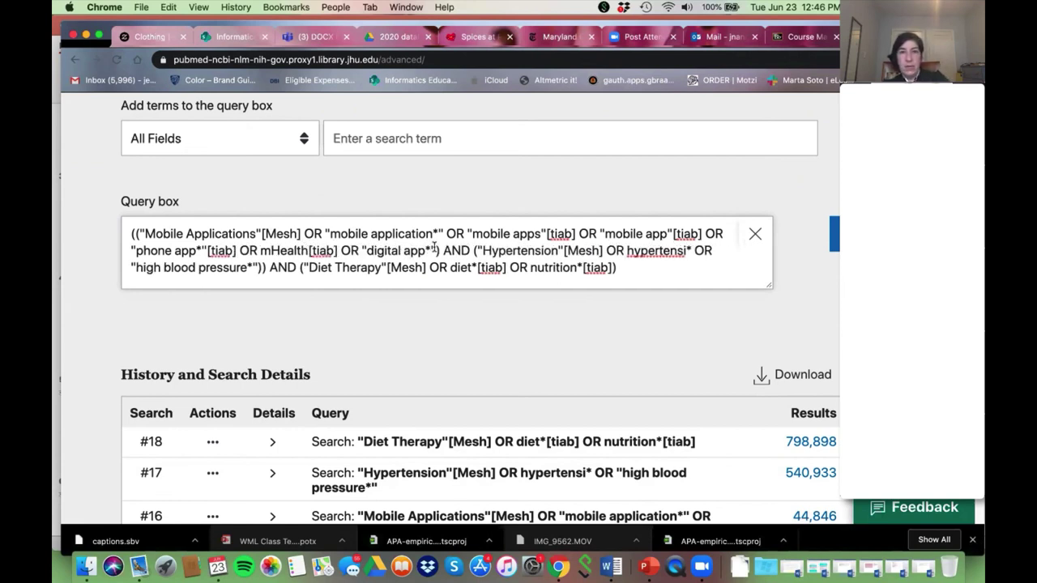
type("[tiab")
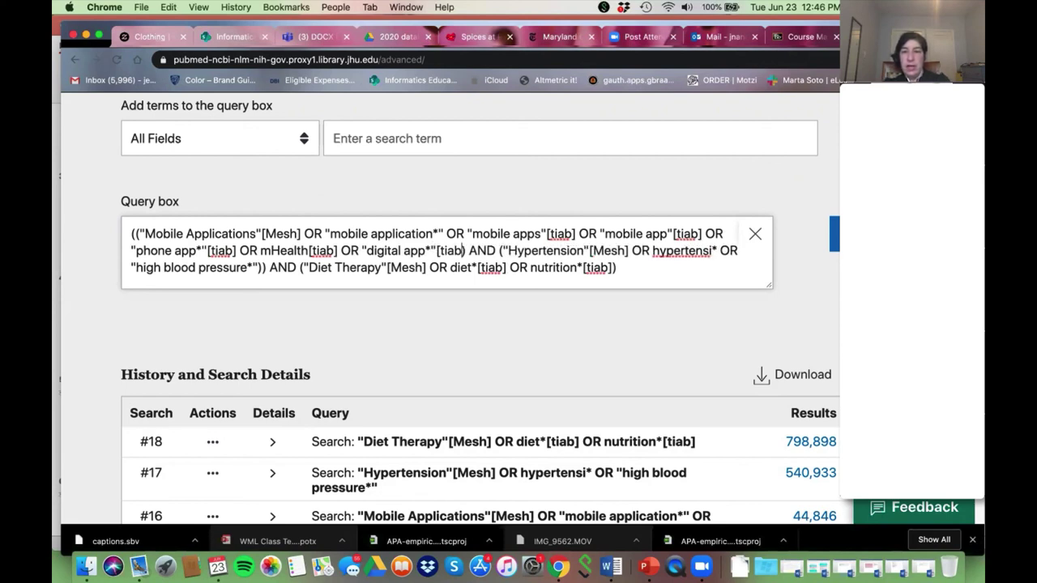
type("]")
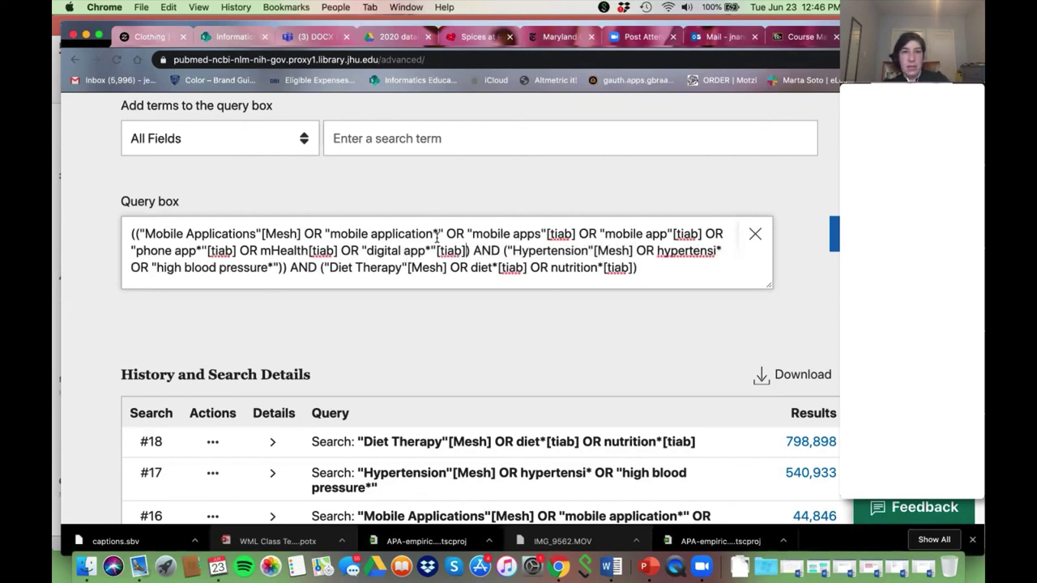
type("[")
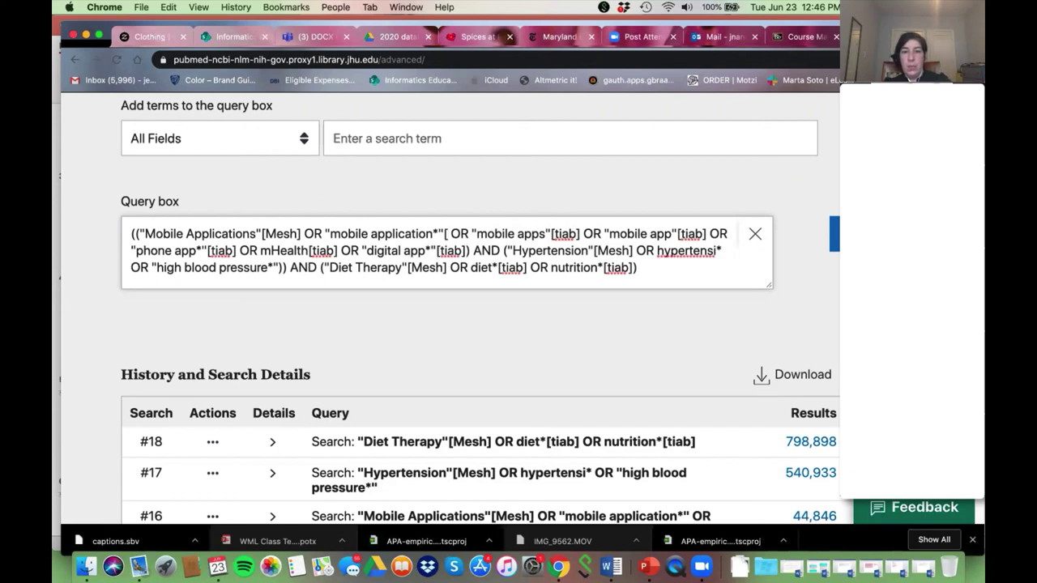
type("tiab]")
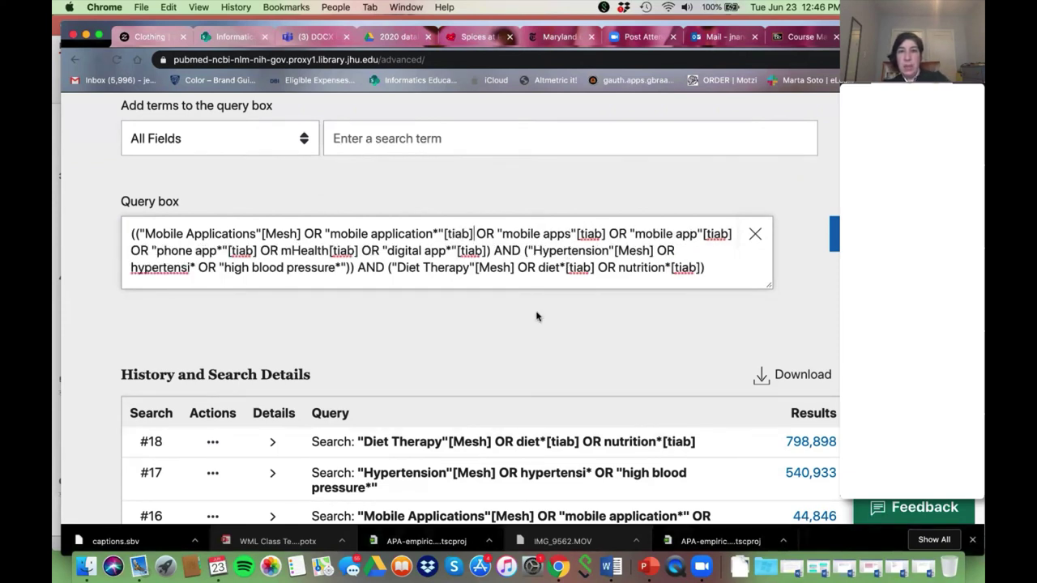
- Add the [tiab] field tag to the hypertension keywords hypertensi* and "high blood pressure*" in the combined query
left_click(195, 267)
type("[tiab]")
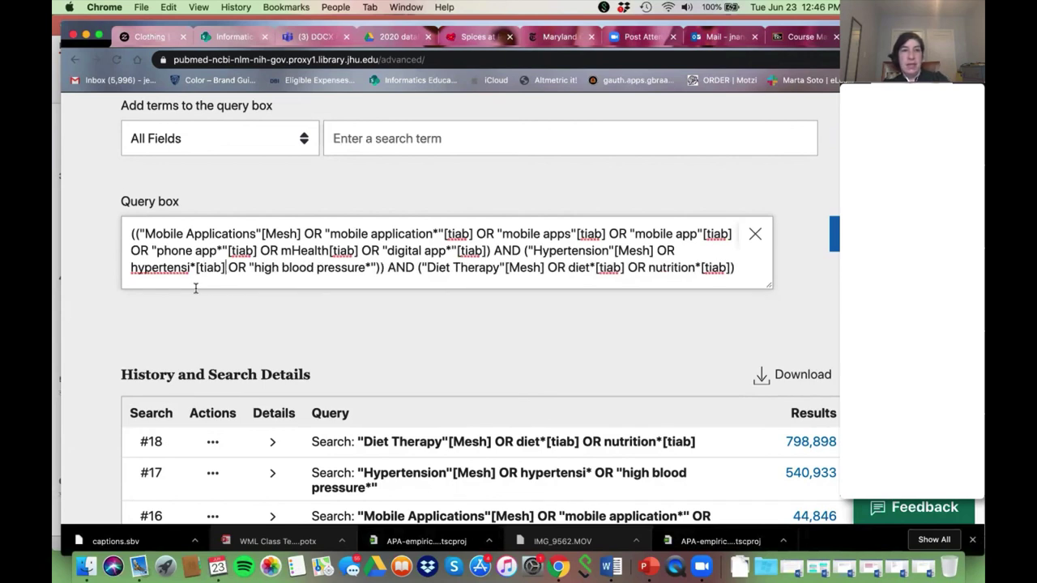
left_click(374, 268)
type("[tiab]")
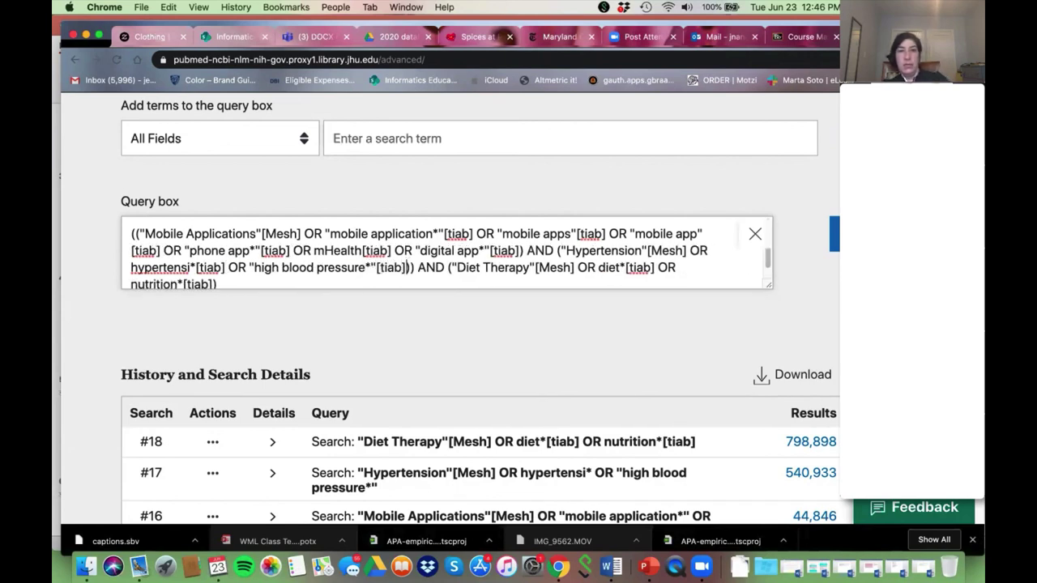
left_click(262, 283)
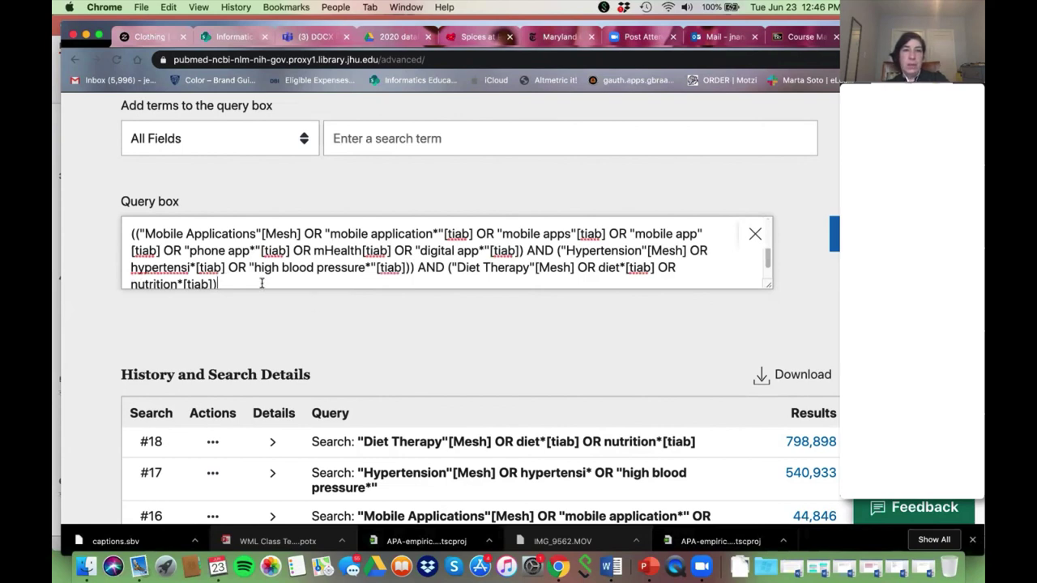
type(")")
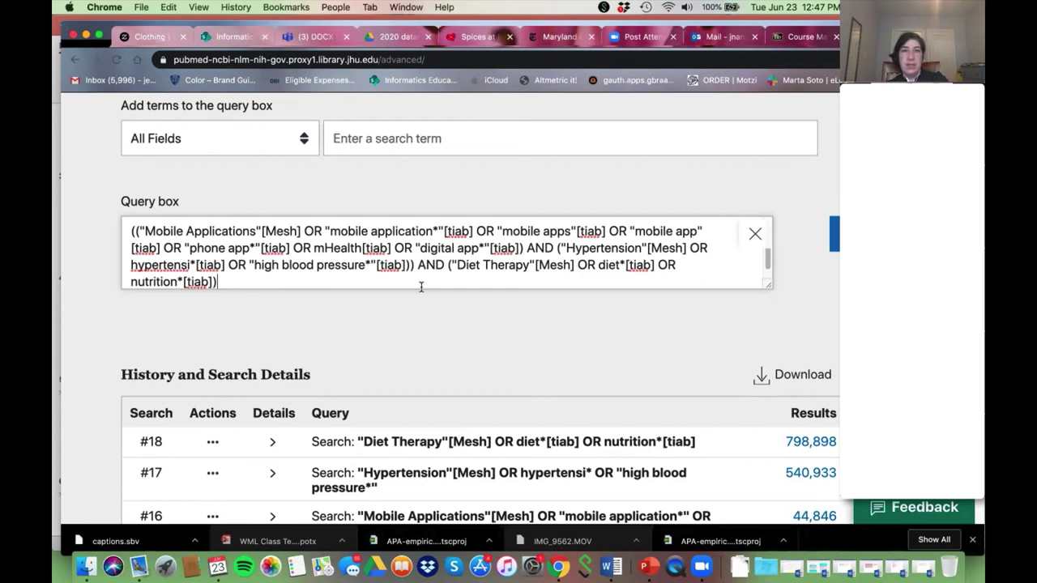
- Try the [tw] field tag on "mobile application*" in the query, and restore its [tiab] tag
left_click(471, 231)
key("BackSpace")
key("BackSpace")
key("BackSpace")
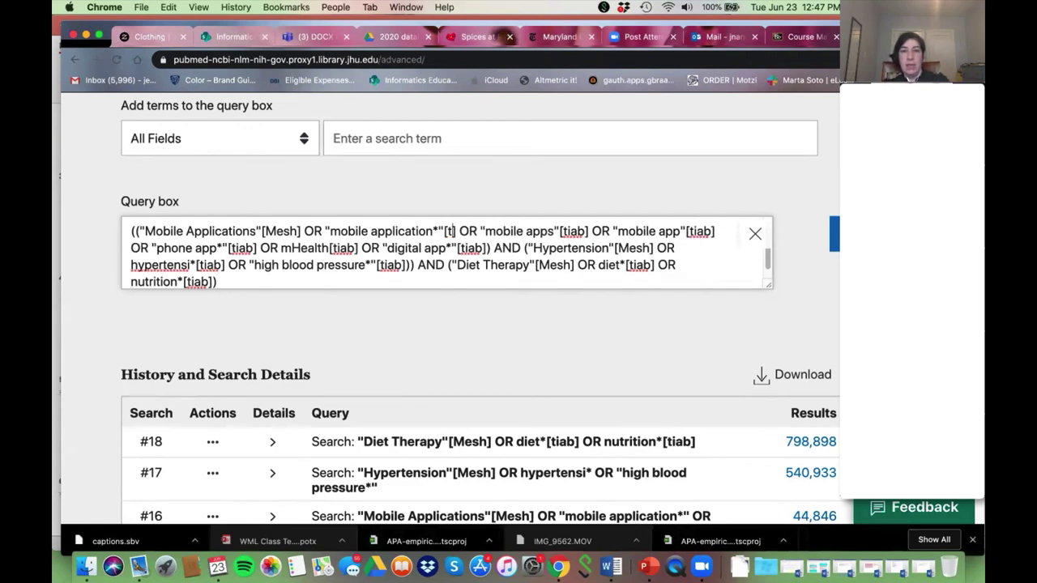
type("w")
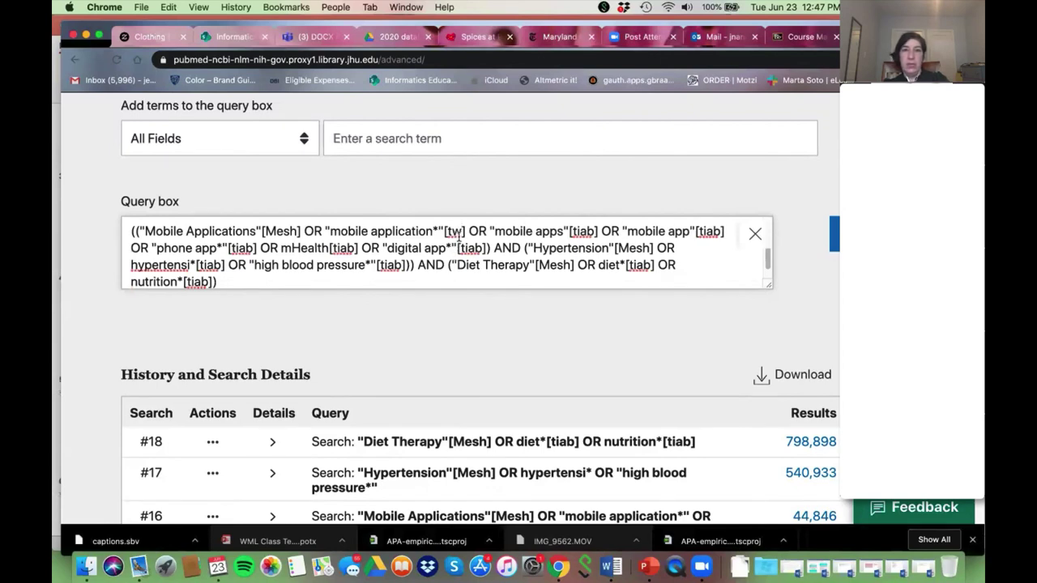
key("BackSpace")
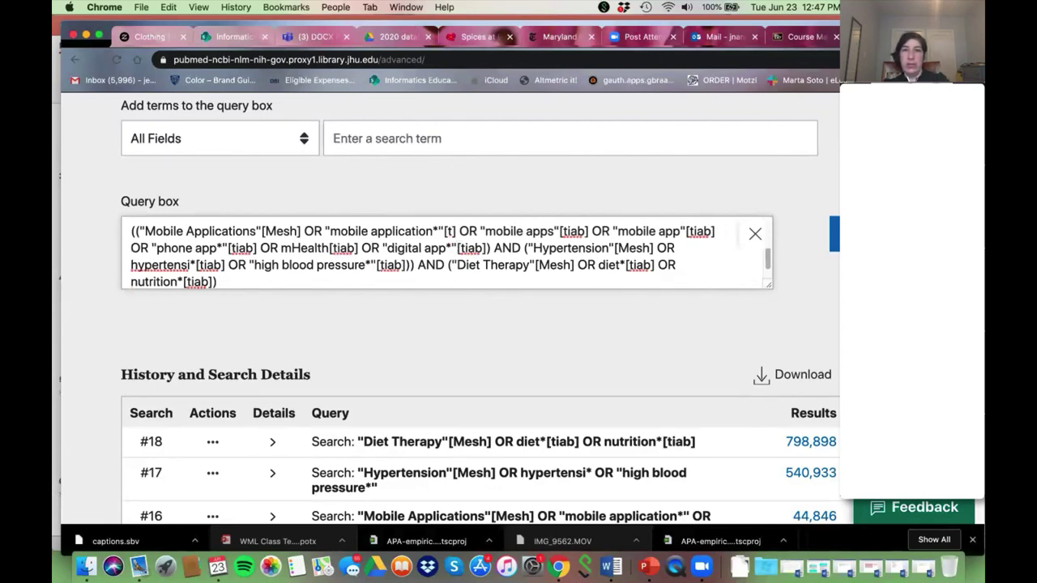
type("iab")
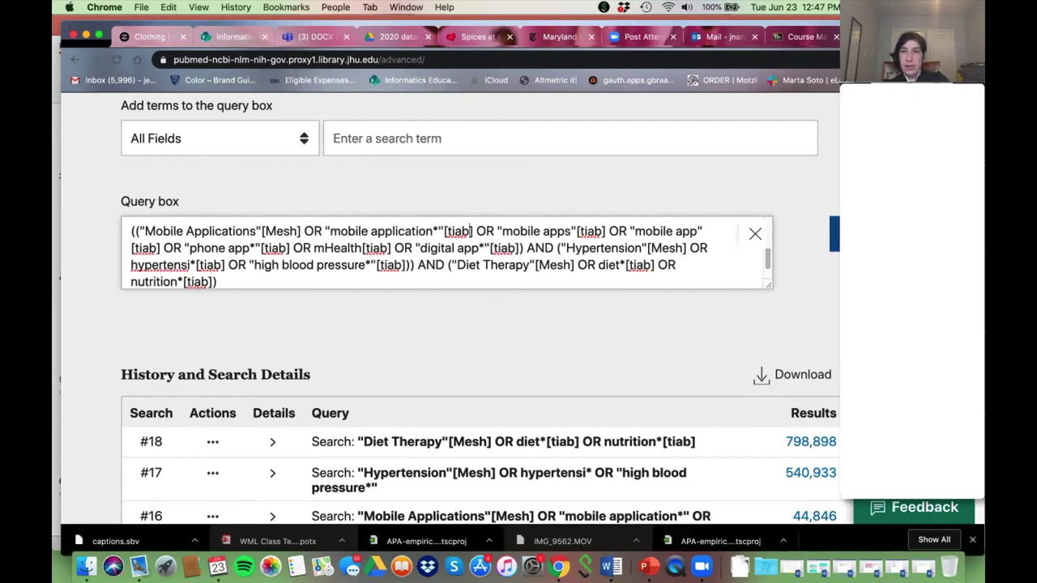
- Run the combined query for mobile applications, hypertension and diet, and look through the first articles in the results
key("Return")
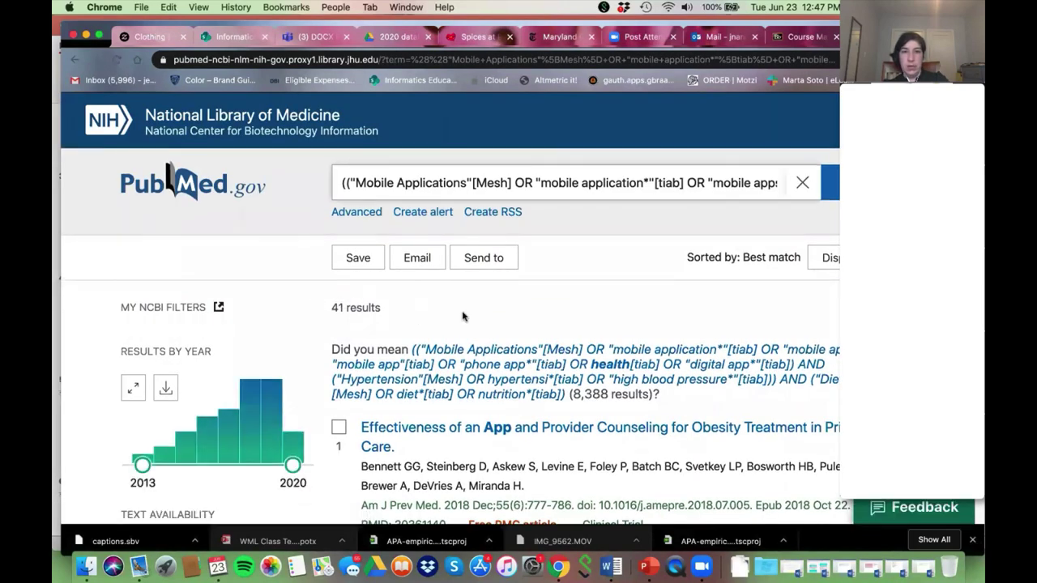
scroll(462, 316, "down", 5)
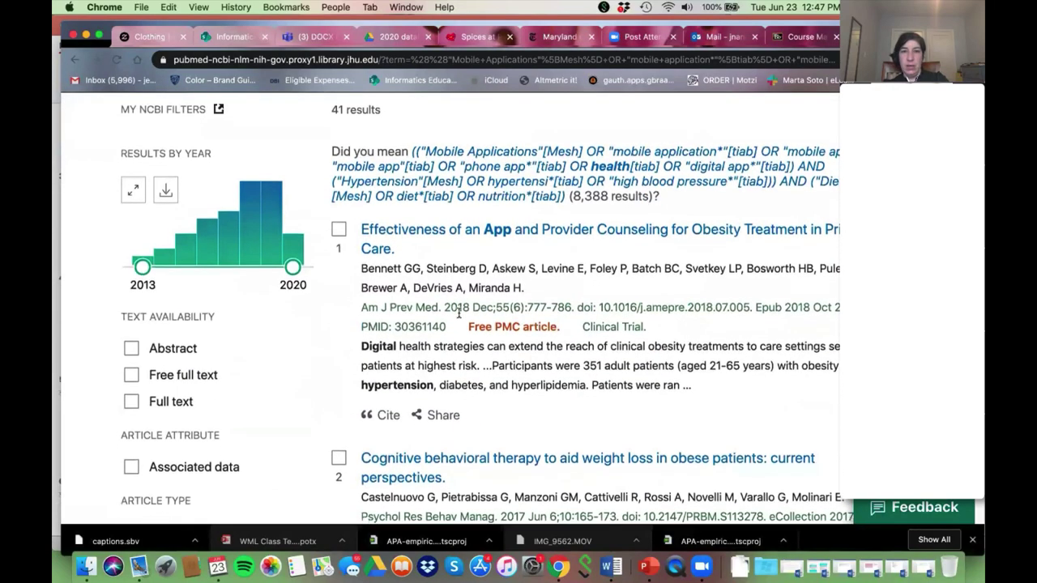
scroll(458, 316, "down", 8)
scroll(458, 316, "down", 4)
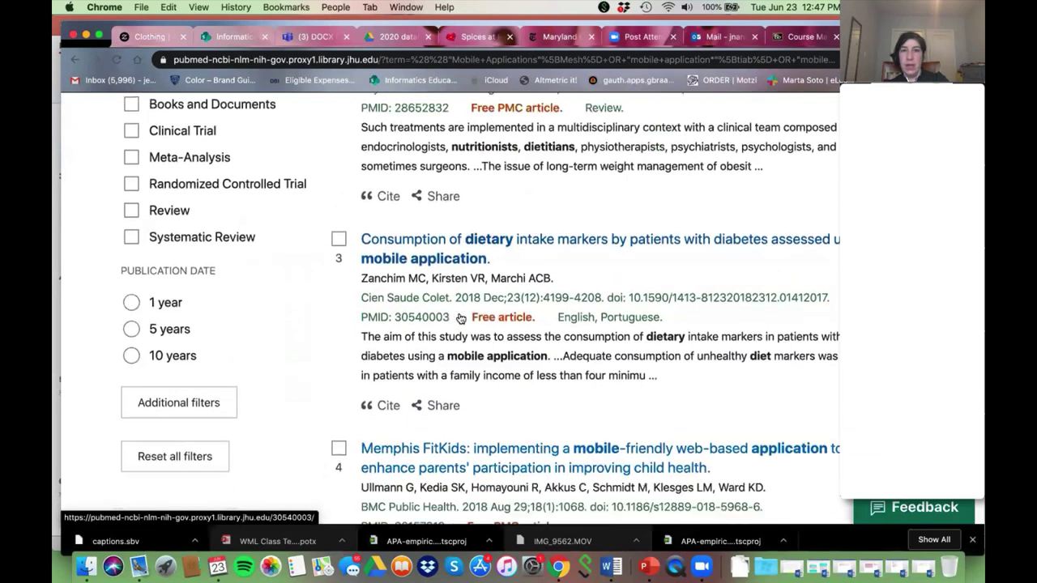
- Return to the Advanced Search Builder and bring the combined search #19 in the history into view
scroll(459, 316, "up", 13)
scroll(461, 317, "up", 4)
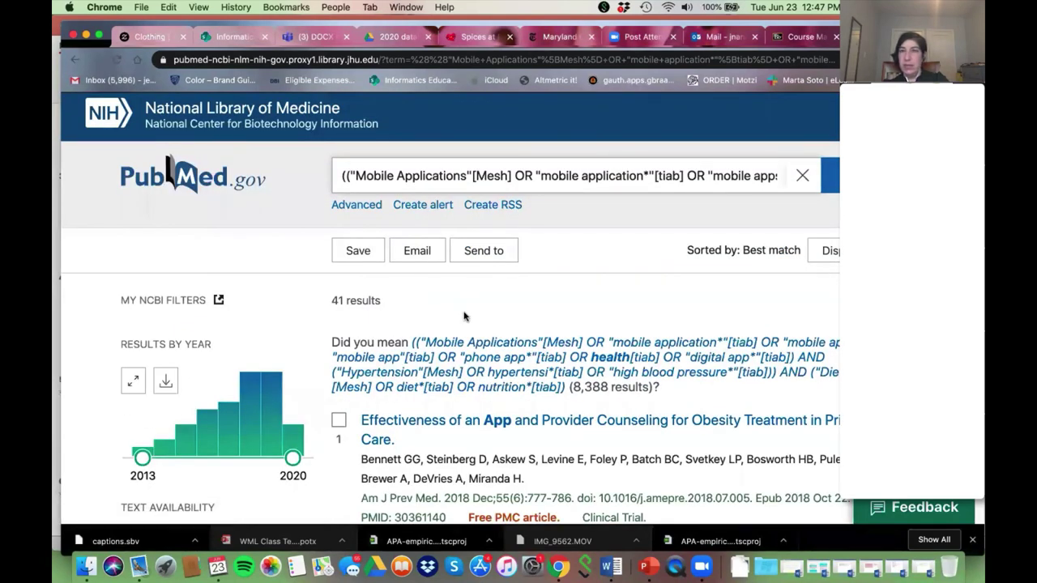
left_click(357, 205)
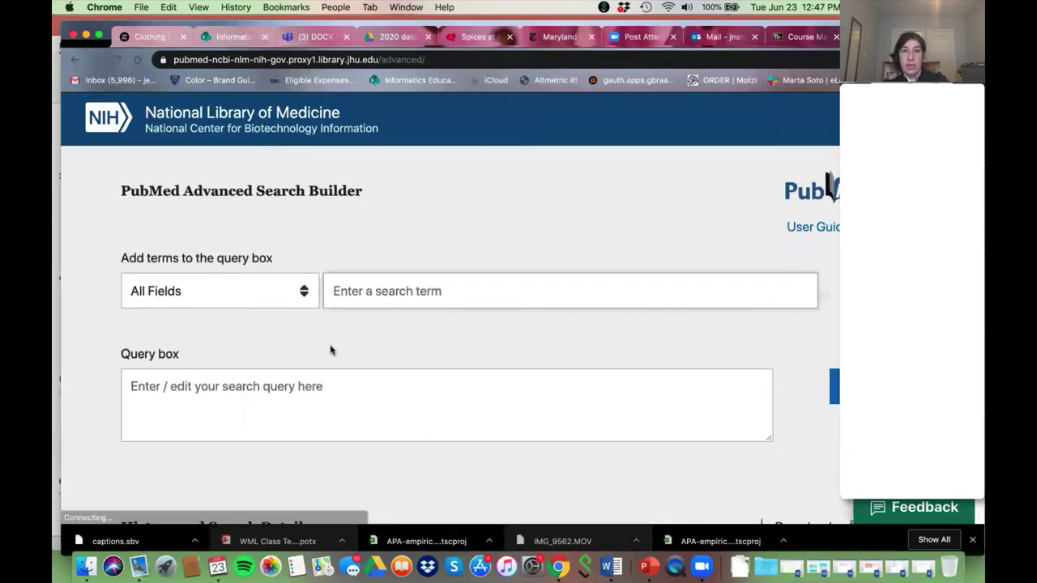
scroll(330, 347, "down", 5)
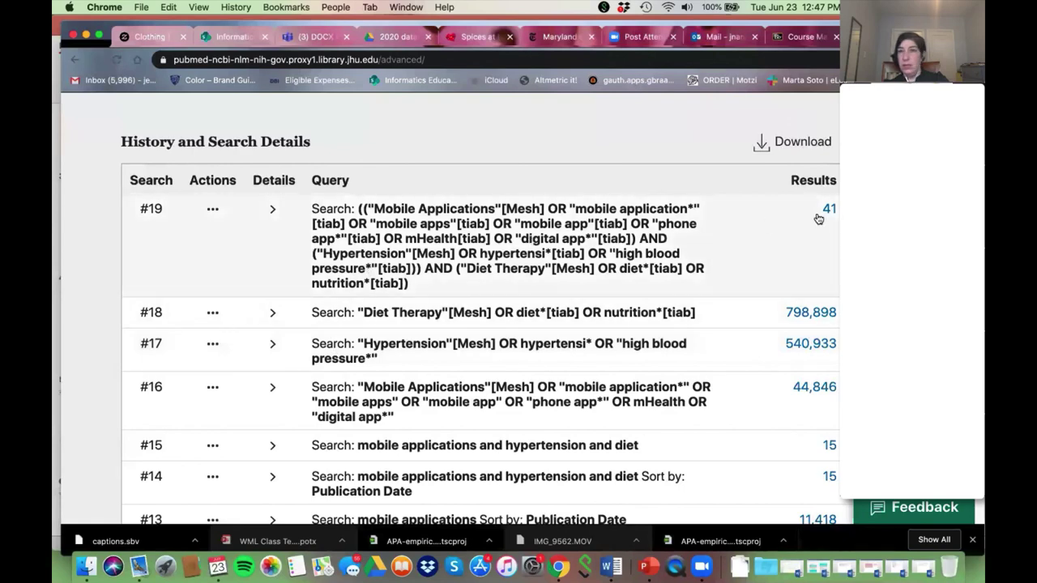
- Open the results of combined search #19 and the article "Cognitive behavioral therapy to aid weight loss in obese patients: current perspectives"
left_click(828, 209)
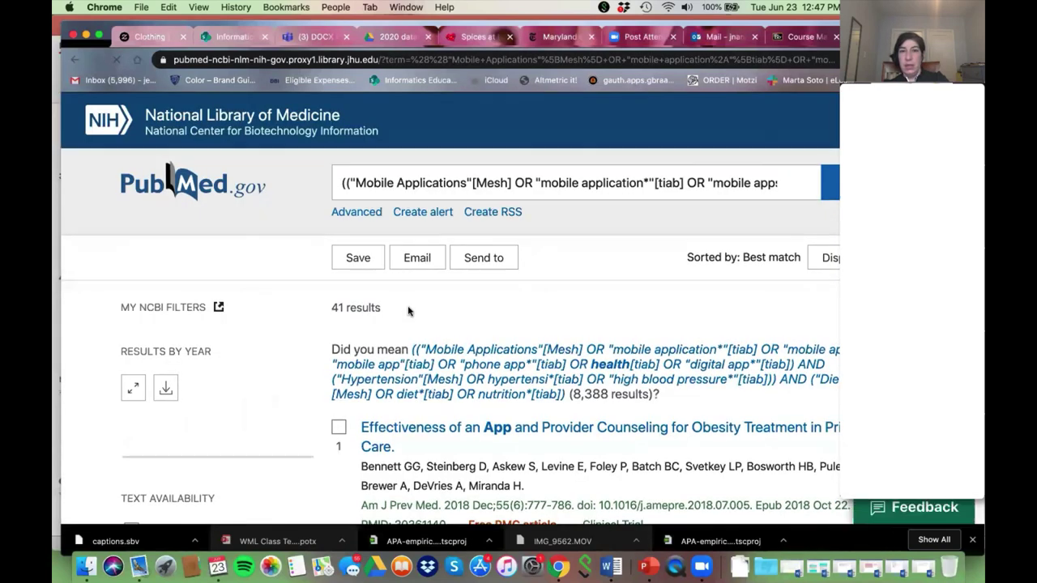
scroll(410, 304, "down", 3)
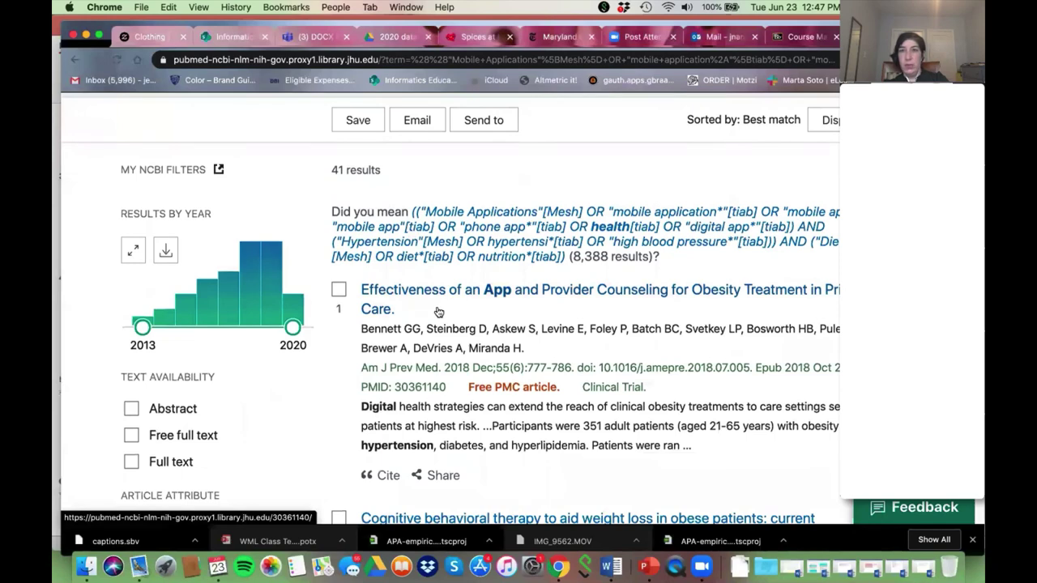
scroll(476, 362, "down", 3)
left_click(453, 350)
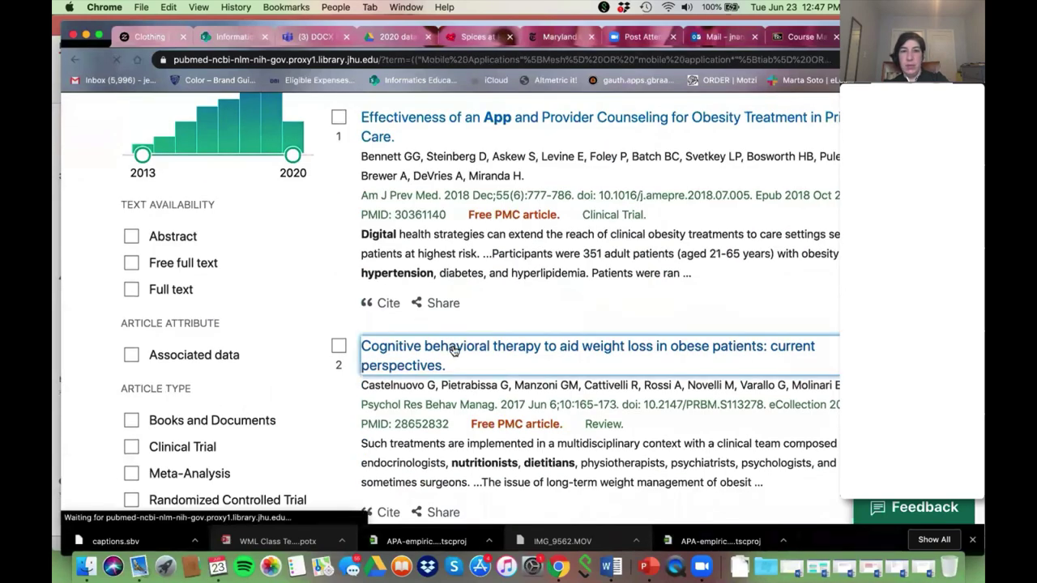
- Examine the article record's abstract, similar articles, cited-by list and references, and return to its title and full-text links
scroll(453, 352, "down", 5)
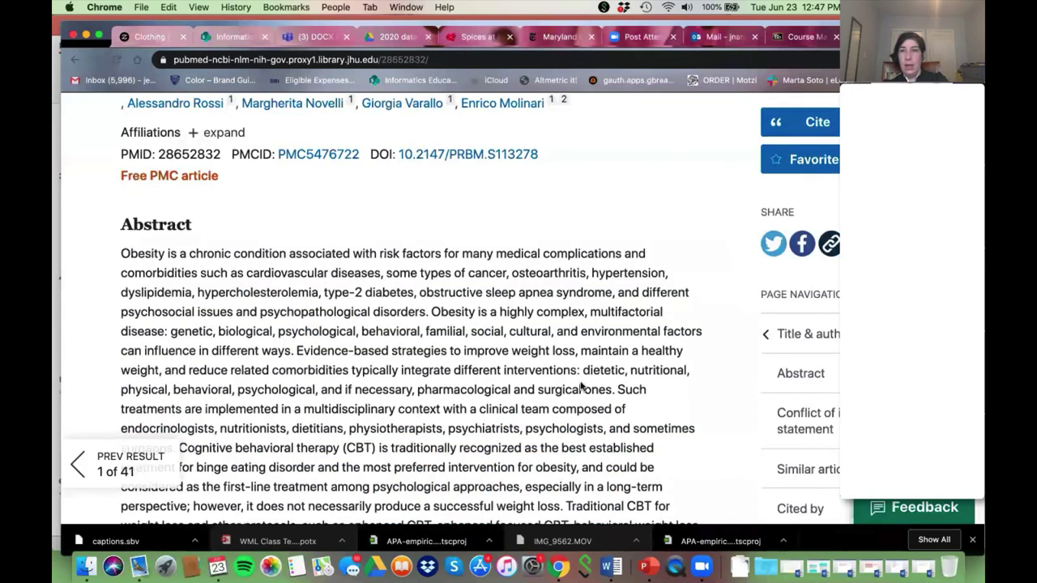
scroll(554, 371, "down", 5)
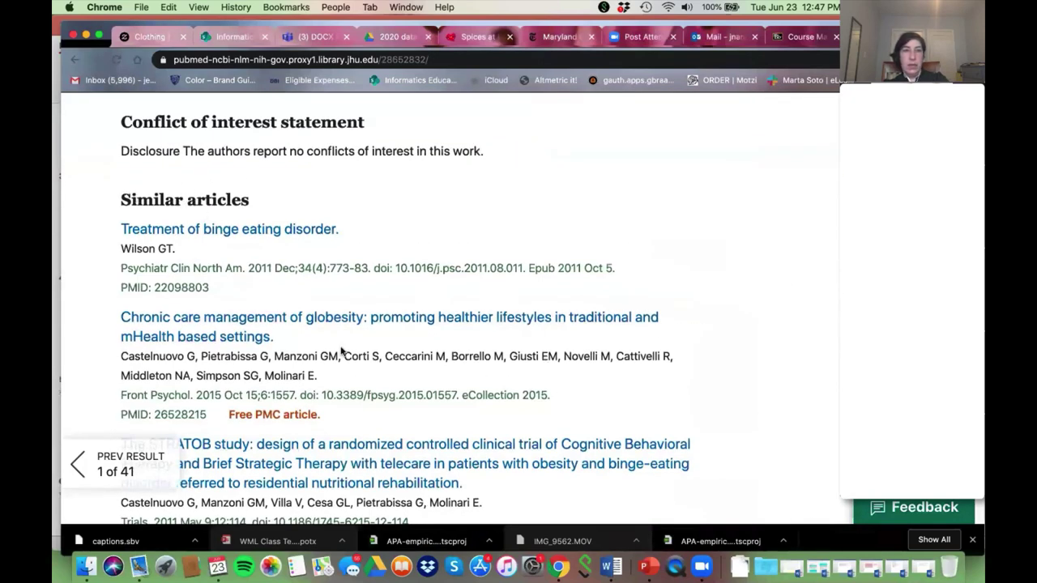
scroll(341, 351, "down", 5)
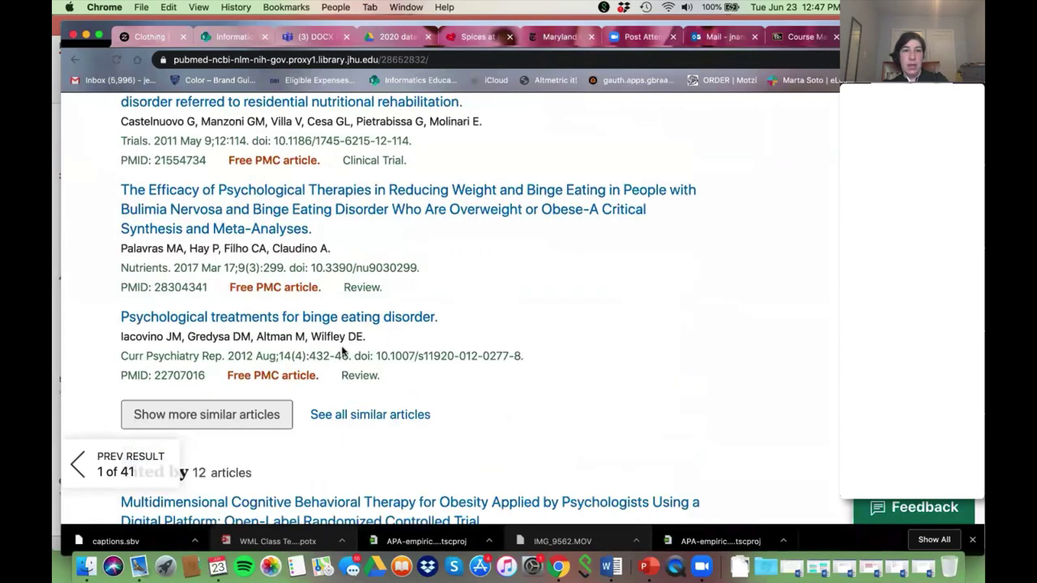
scroll(304, 322, "down", 1)
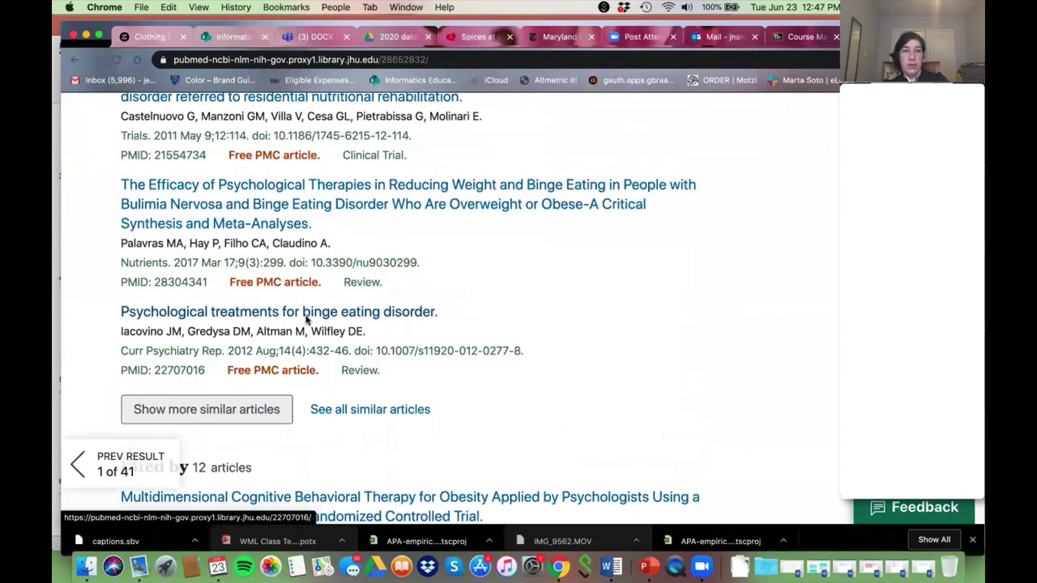
scroll(305, 320, "down", 3)
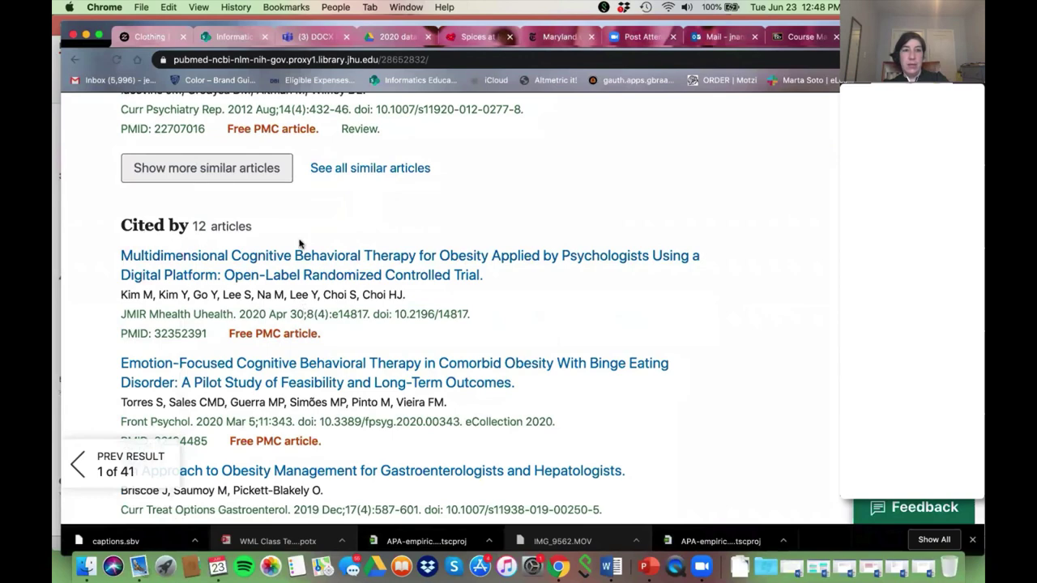
scroll(358, 317, "down", 7)
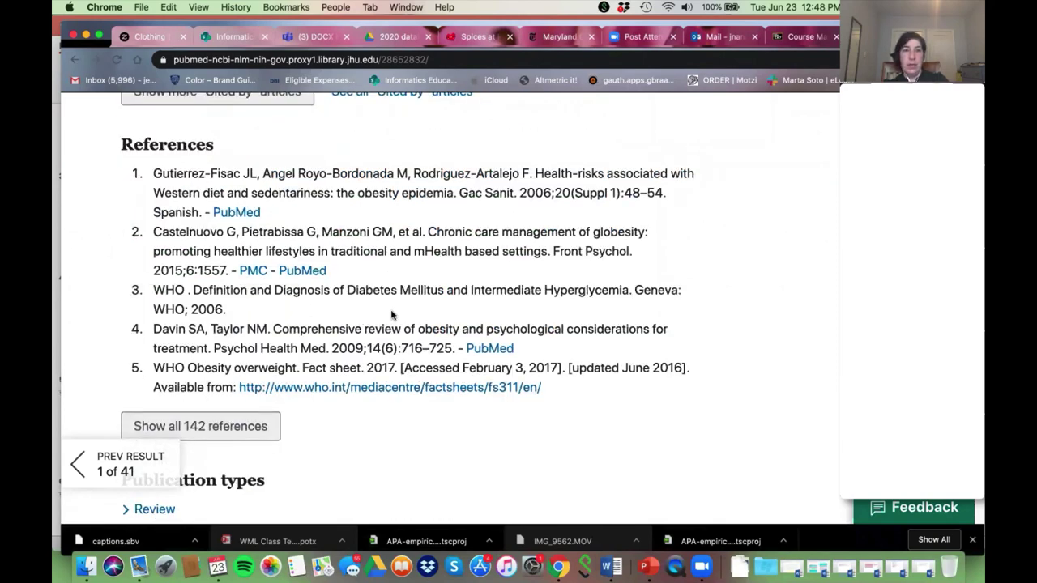
scroll(391, 314, "down", 1)
scroll(391, 315, "up", 15)
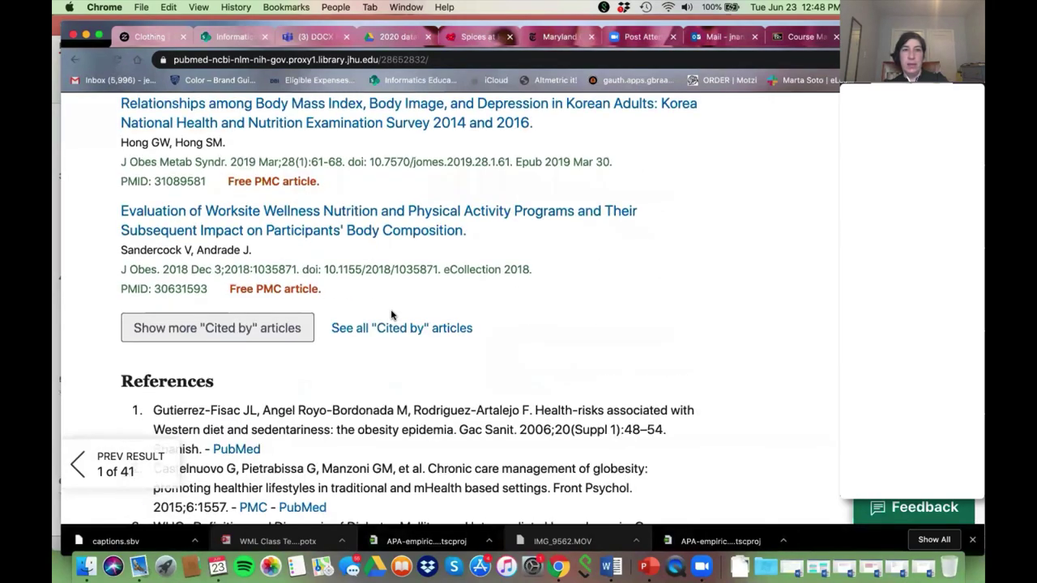
scroll(392, 314, "up", 10)
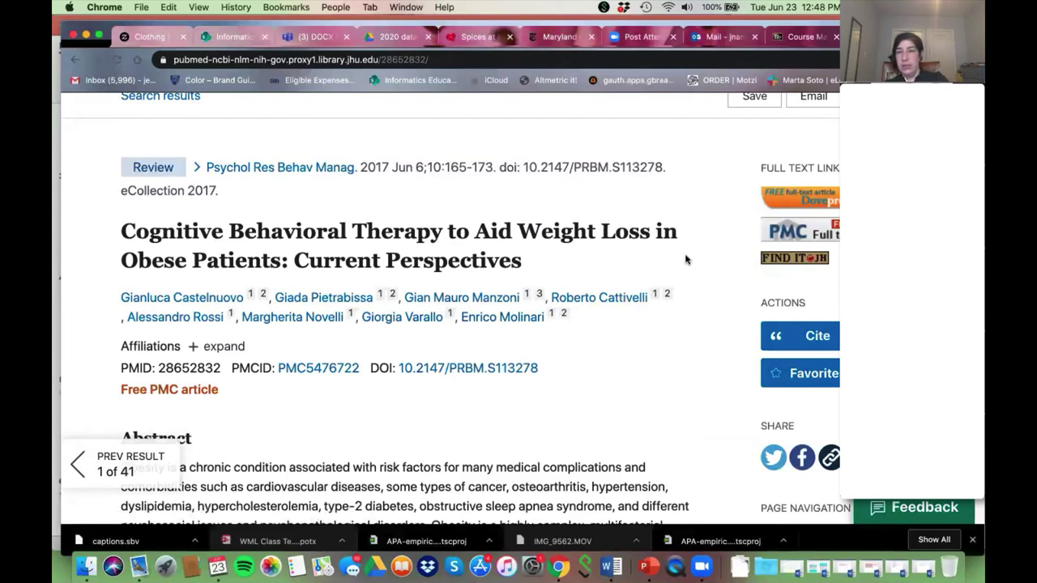
- Check the article's full-text access through Find It @ JH, and view its citation text and the format choices
left_click(784, 259)
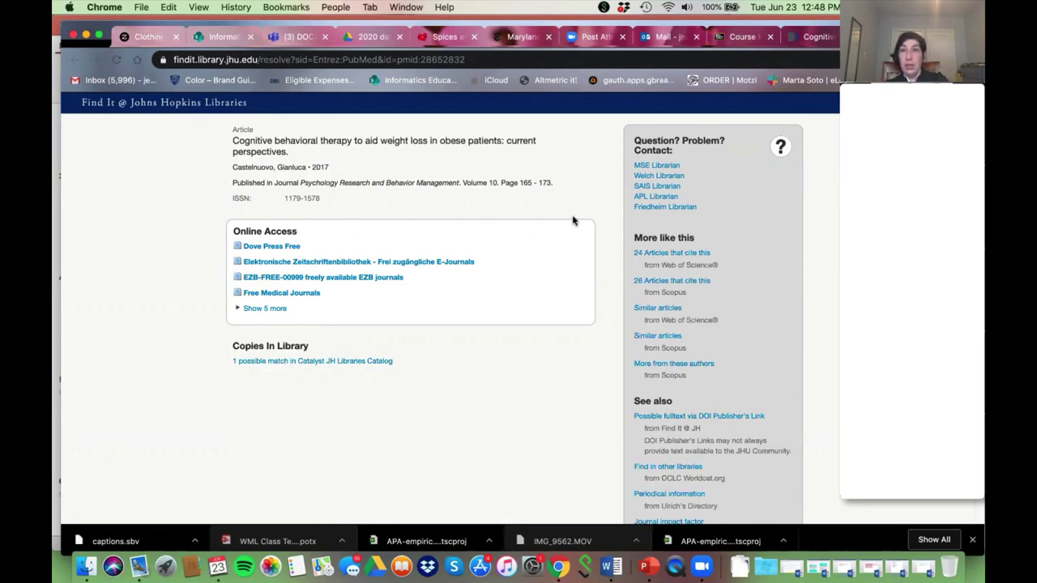
left_click(816, 38)
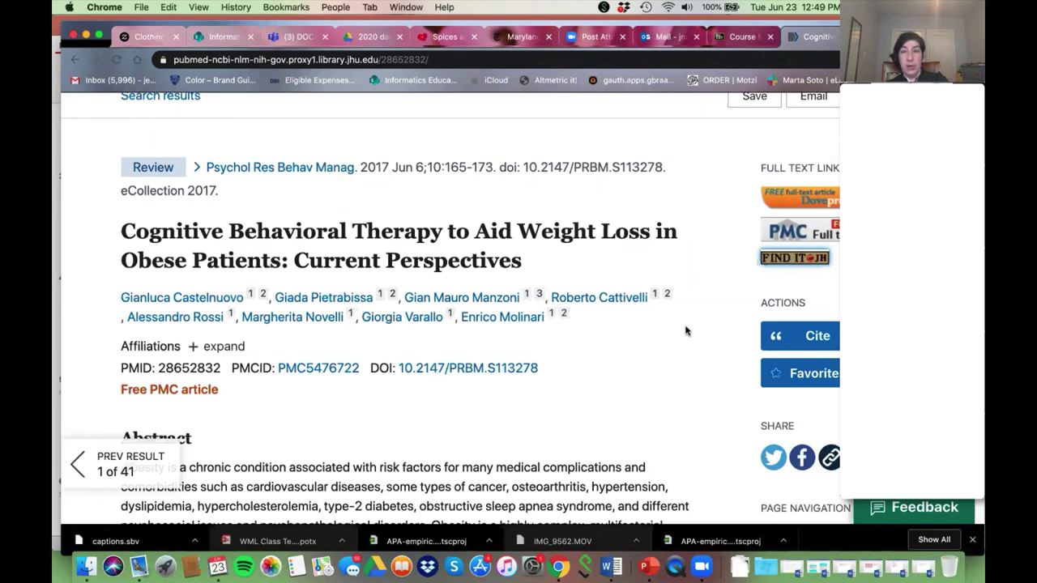
left_click(795, 338)
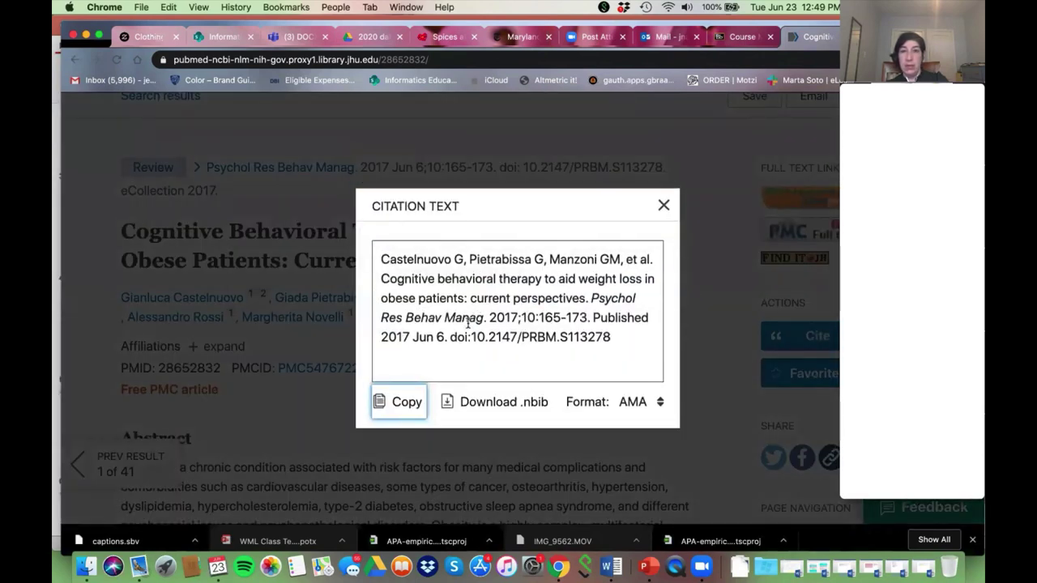
left_click(662, 403)
left_click(590, 427)
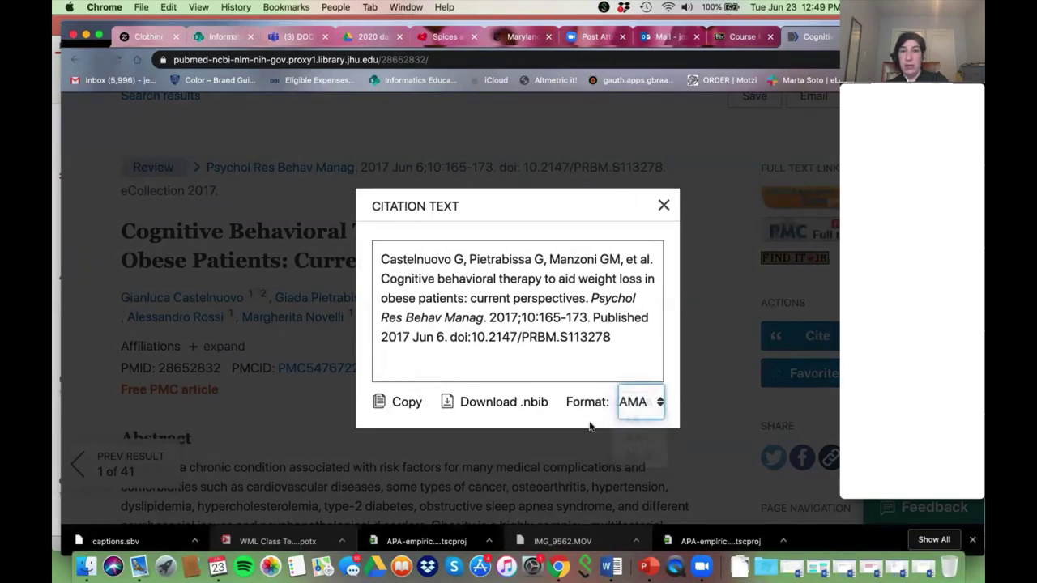
left_click(663, 205)
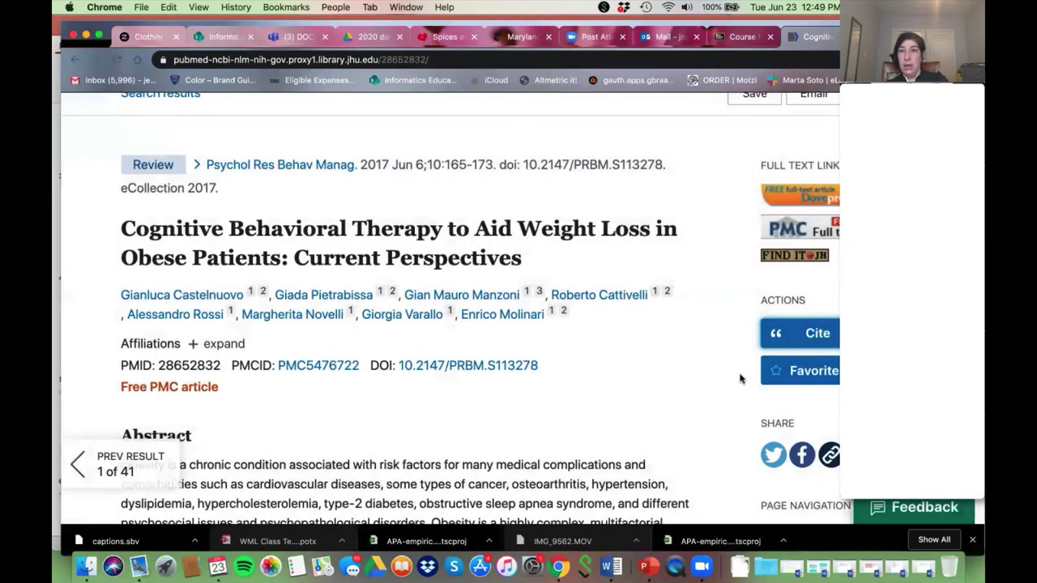
- Return to the combined search's results, view the login page required for creating an alert, and go back to the results
scroll(740, 378, "up", 4)
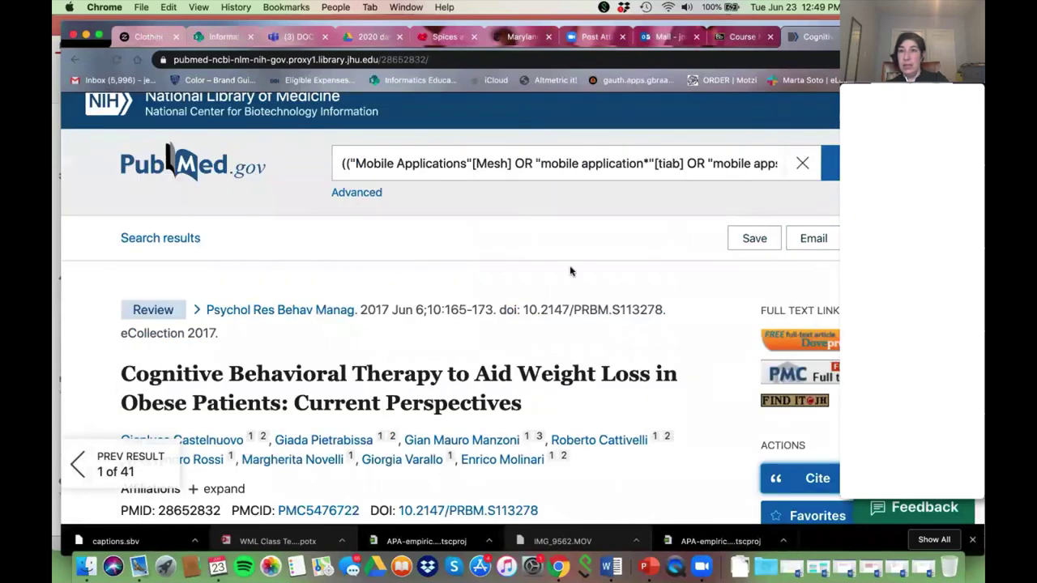
scroll(570, 272, "up", 1)
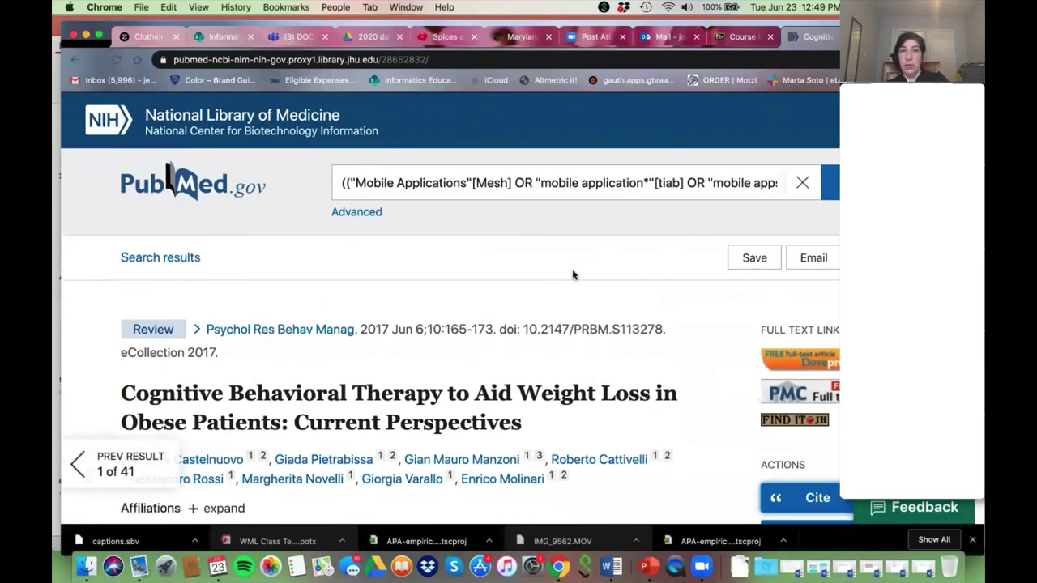
left_click(76, 60)
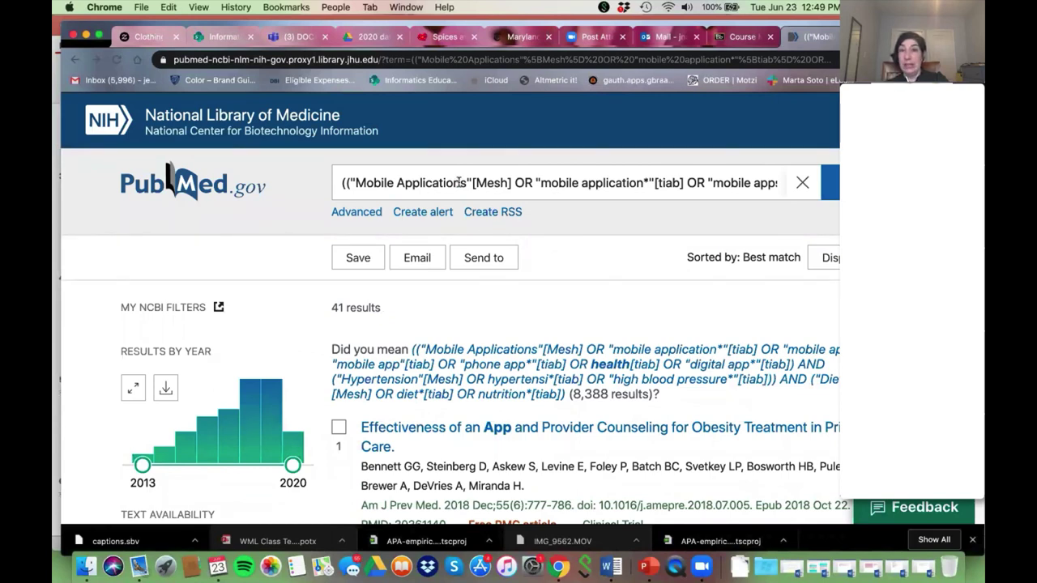
left_click(431, 214)
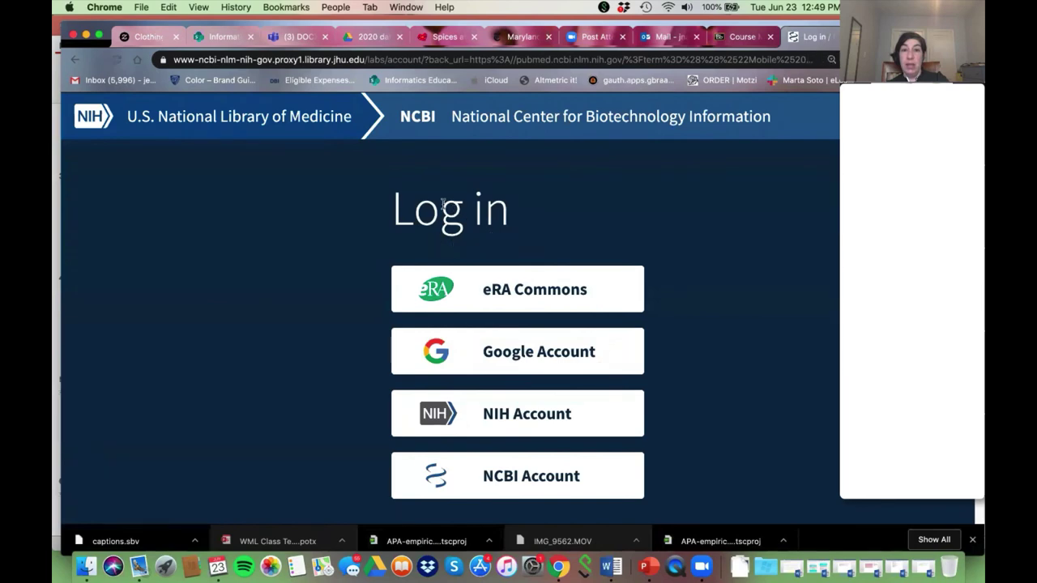
left_click(76, 63)
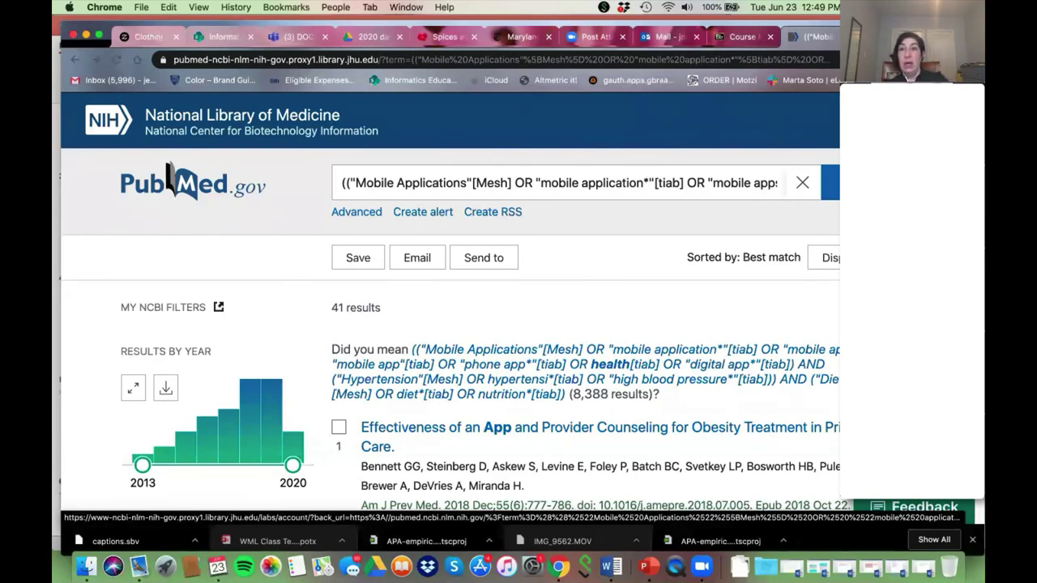
- Try to log in from the search results, choosing the NCBI Account option
left_click(932, 120)
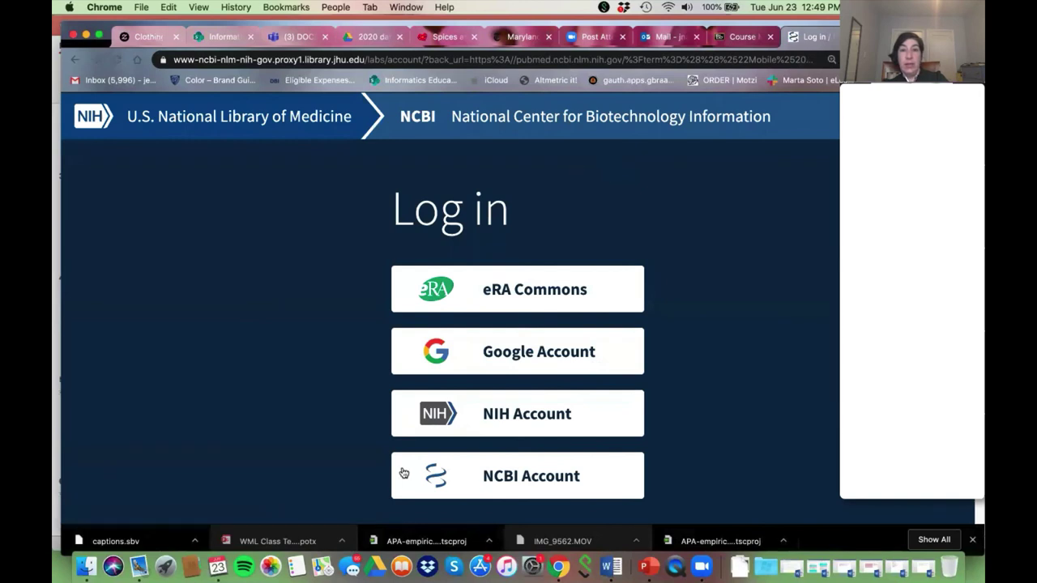
scroll(405, 466, "down", 3)
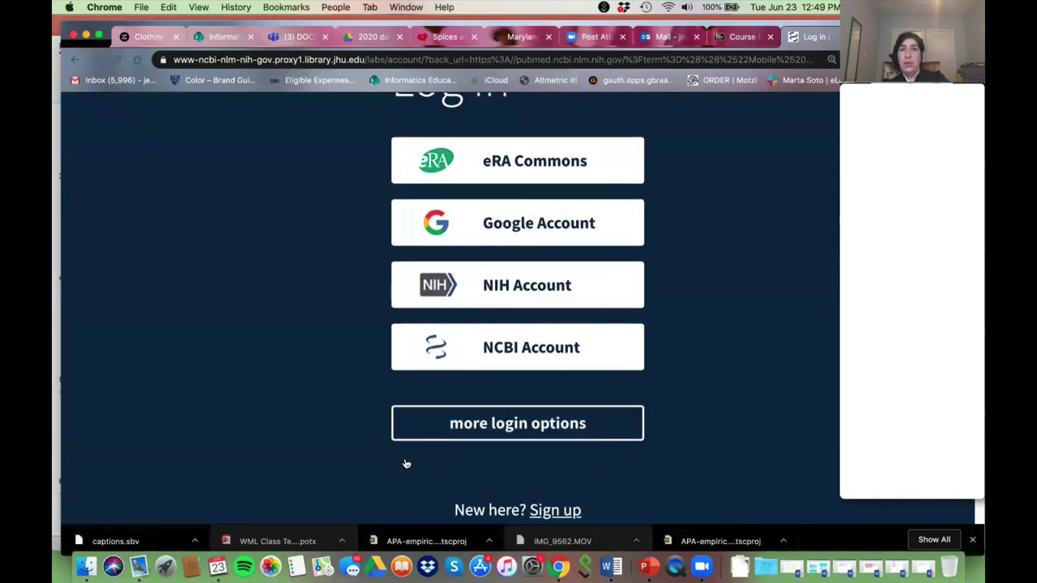
scroll(406, 462, "up", 3)
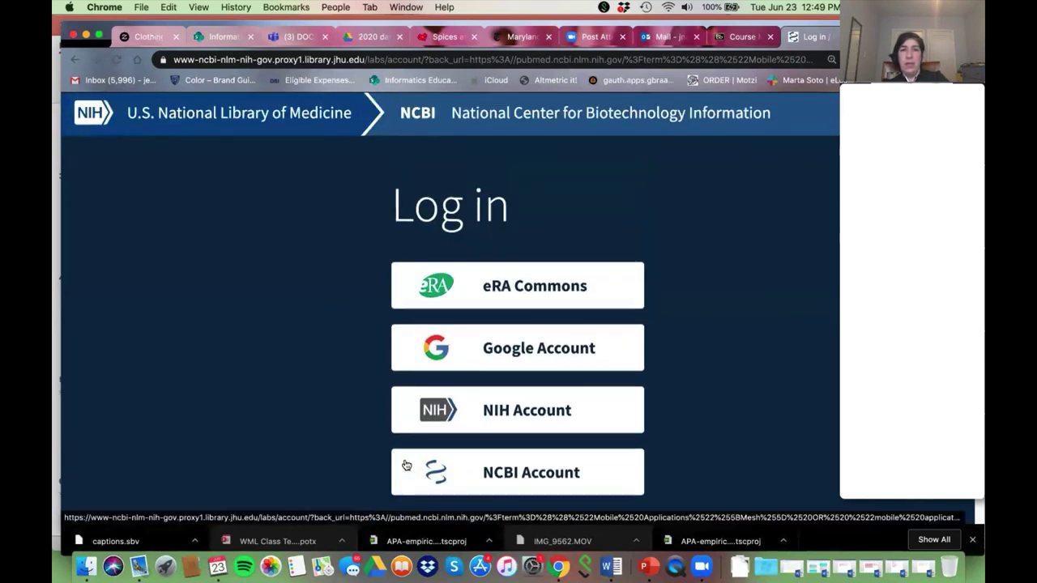
scroll(406, 463, "down", 2)
left_click(442, 479)
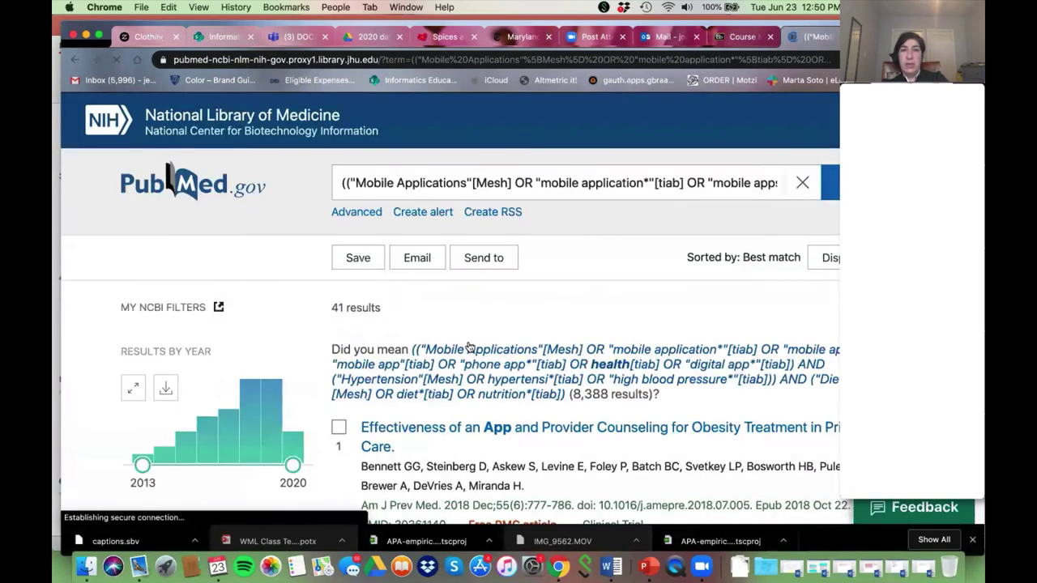
- Sign in directly to NCBI with the prefilled account credentials to reach the My NCBI page
scroll(475, 347, "down", 3)
scroll(493, 308, "down", 5)
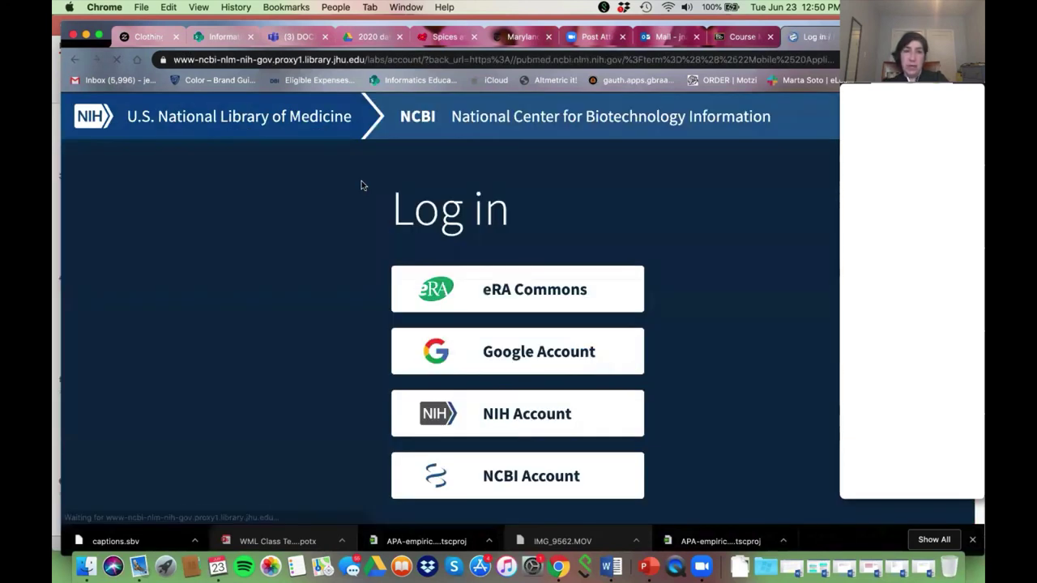
scroll(383, 283, "down", 1)
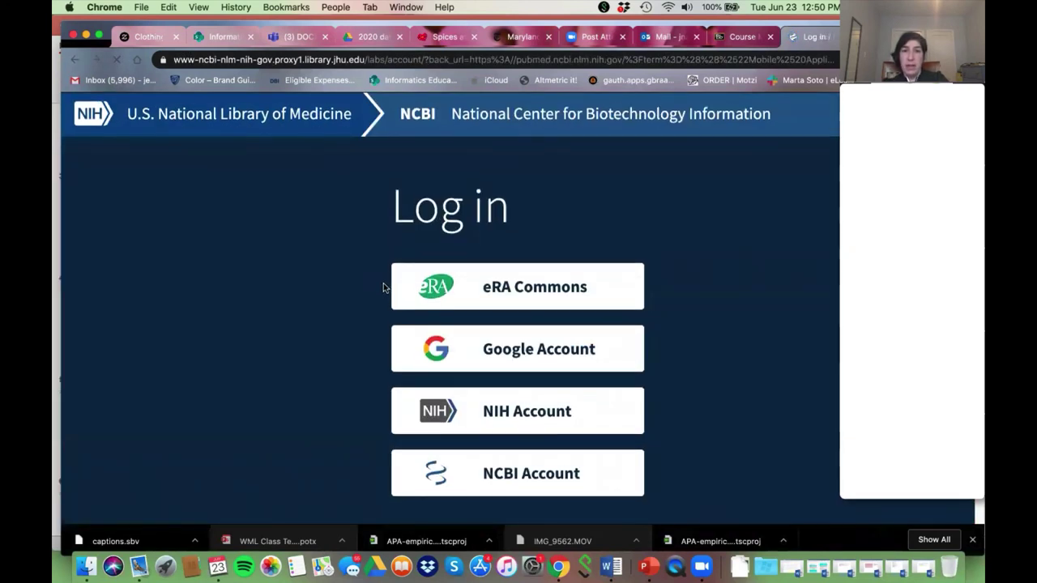
left_click(506, 403)
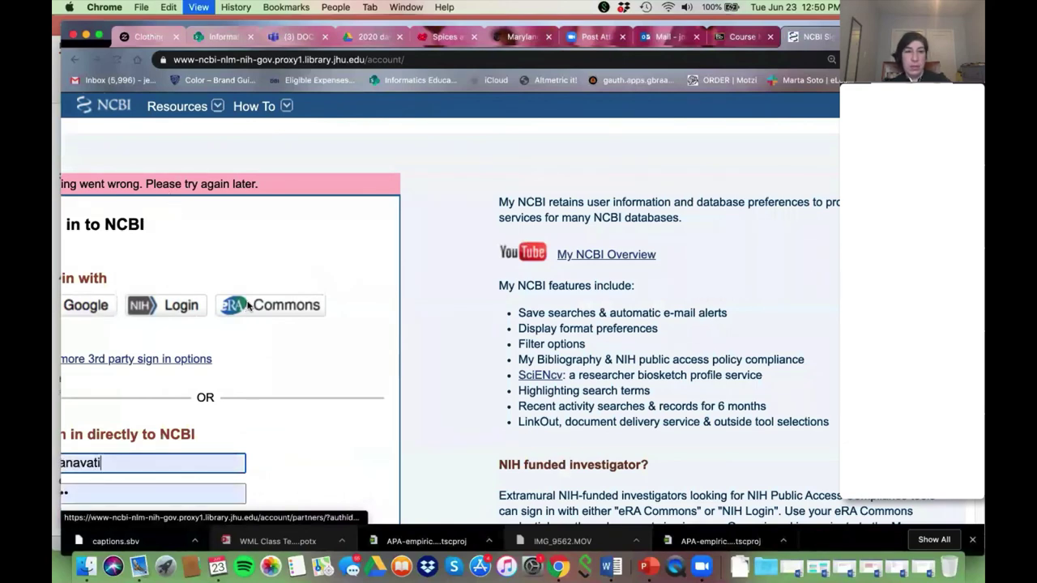
key("super+minus")
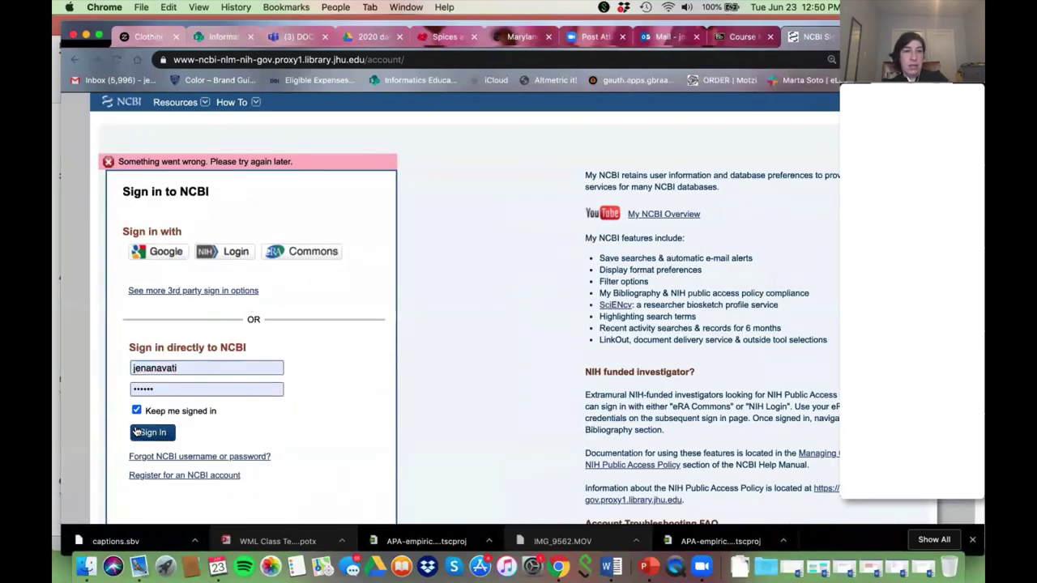
left_click(140, 432)
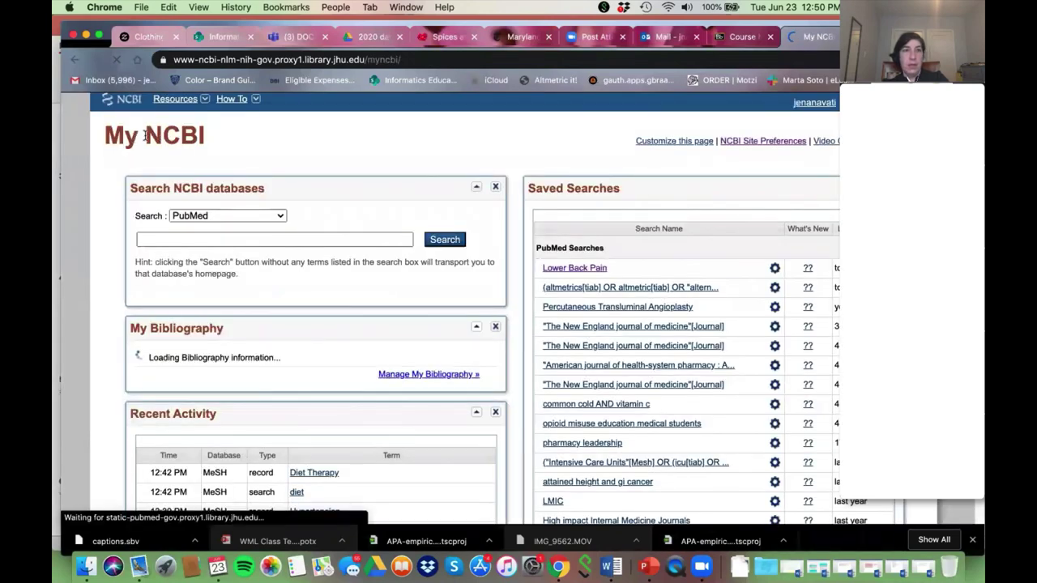
- Go to the PubMed website while signed in, open the Advanced Search Builder, and look over its search history
left_click(242, 60)
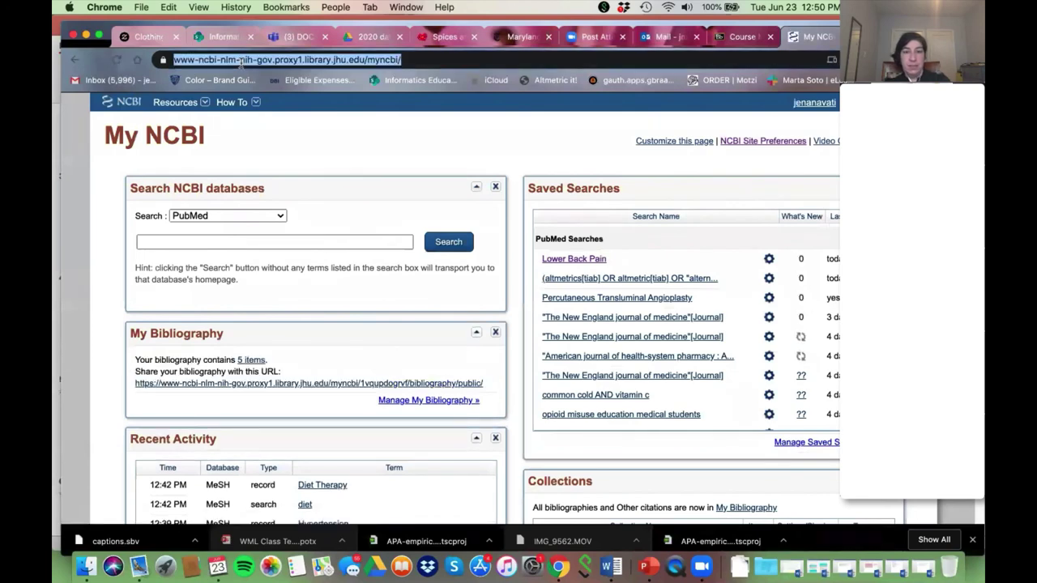
type("www.p")
key("Return")
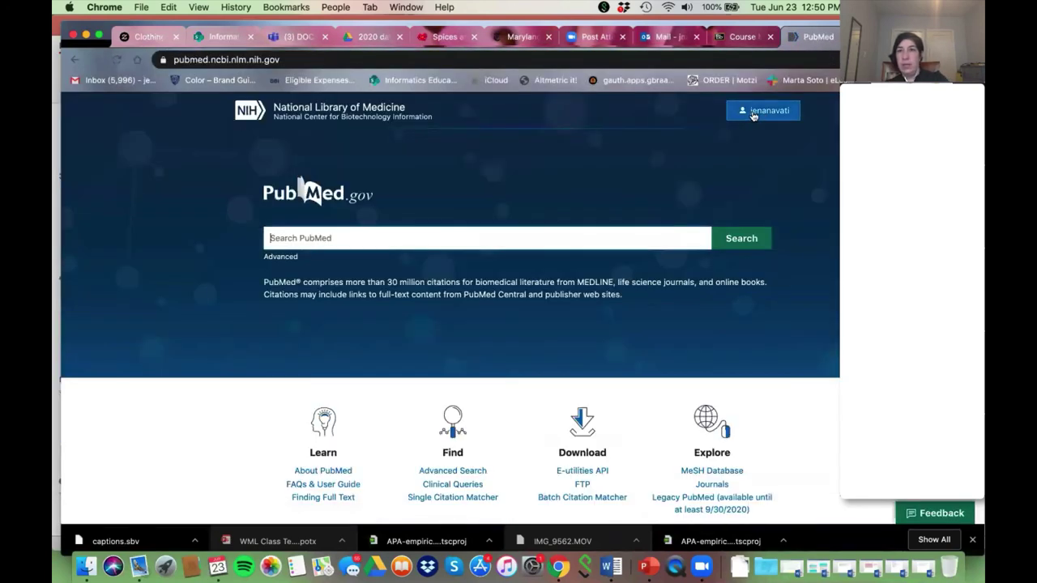
left_click(280, 257)
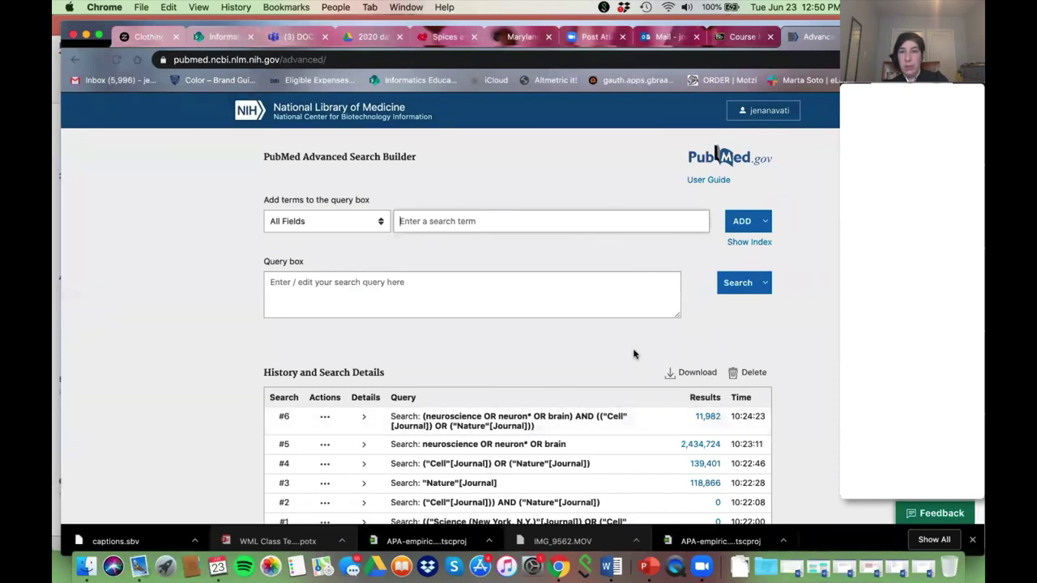
scroll(634, 354, "down", 1)
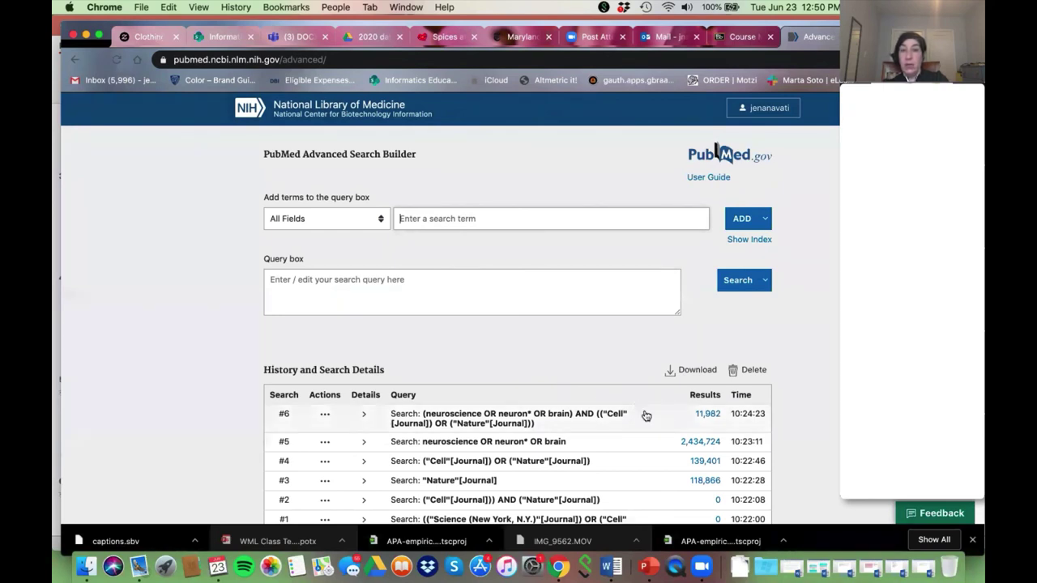
scroll(549, 354, "down", 1)
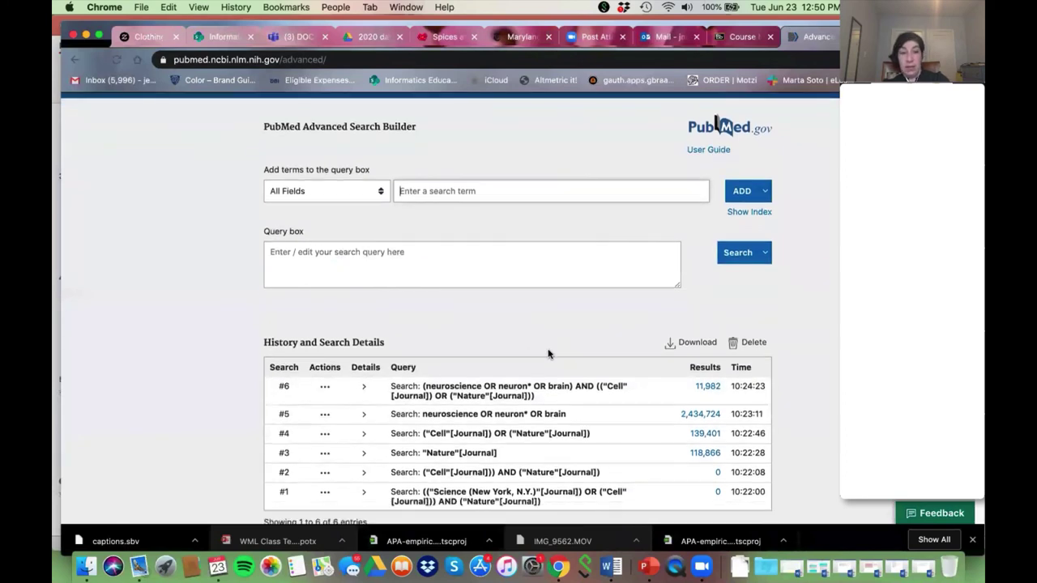
- Restrict the search field to Journal and add the journal Nature to the empty query
key("super+equal")
key("super+equal")
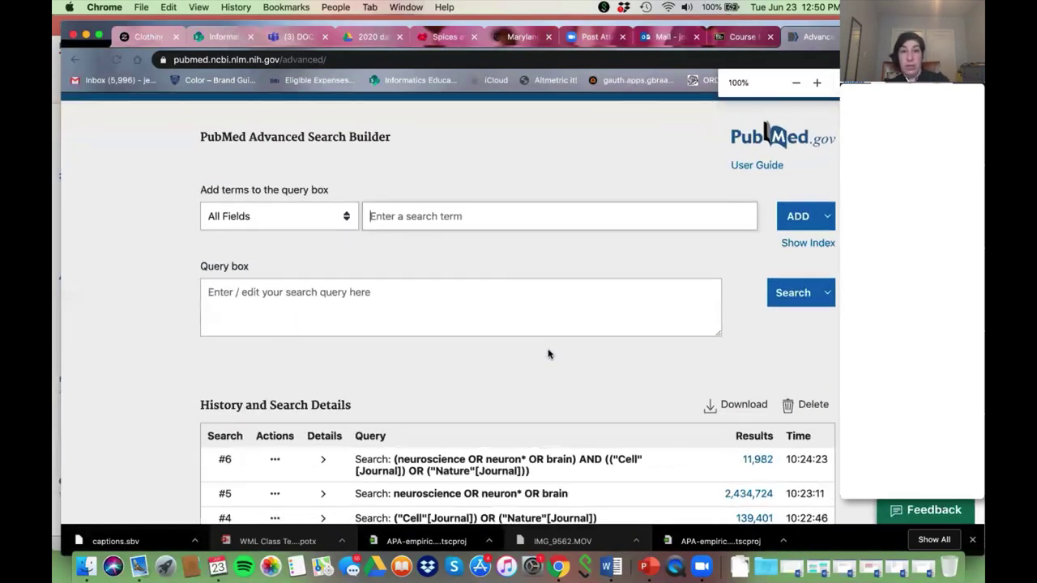
scroll(450, 420, "down", 5)
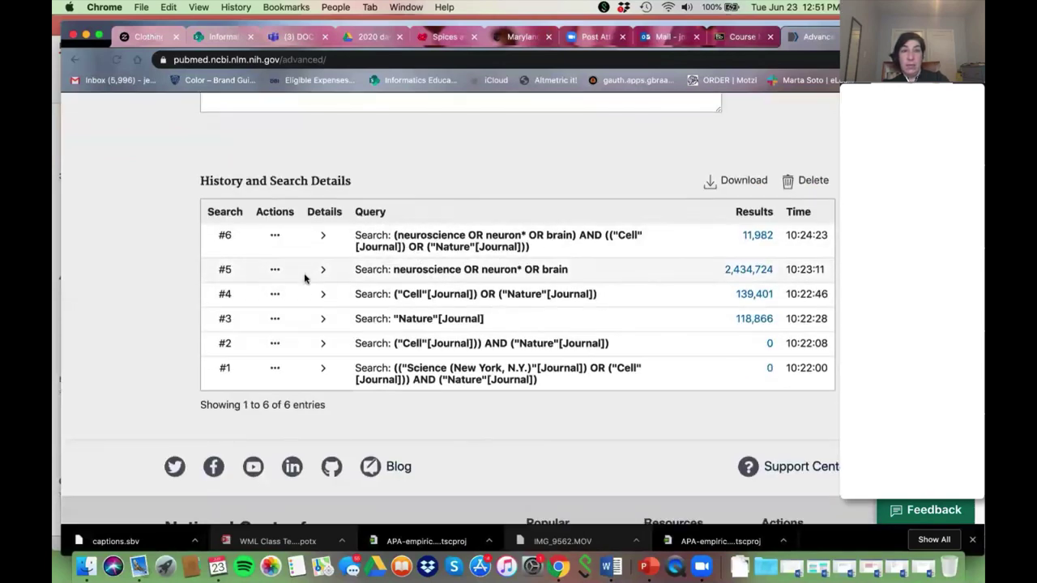
scroll(303, 278, "up", 6)
left_click(345, 255)
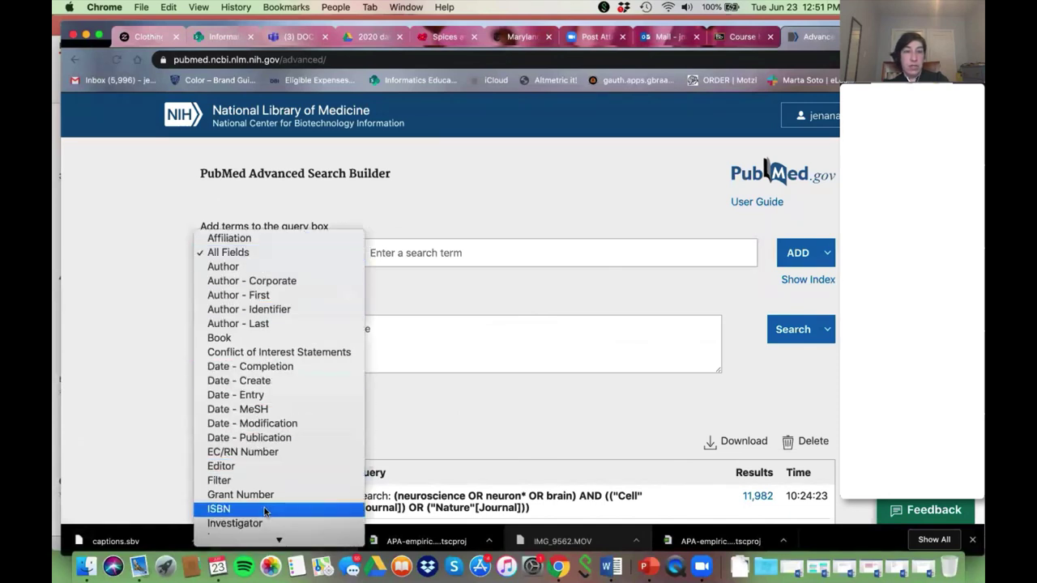
scroll(265, 511, "down", 1)
scroll(265, 504, "down", 4)
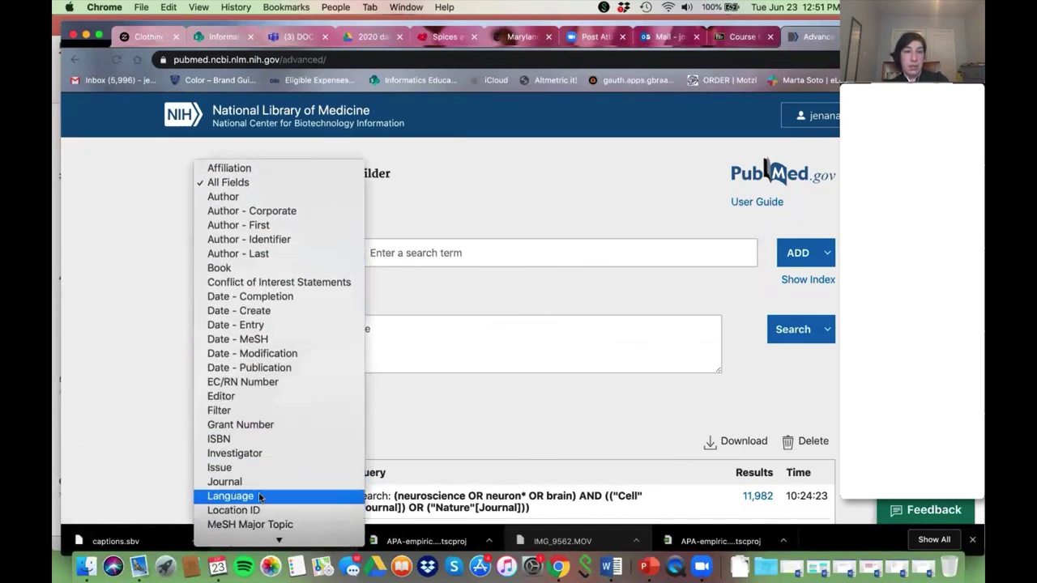
left_click(251, 485)
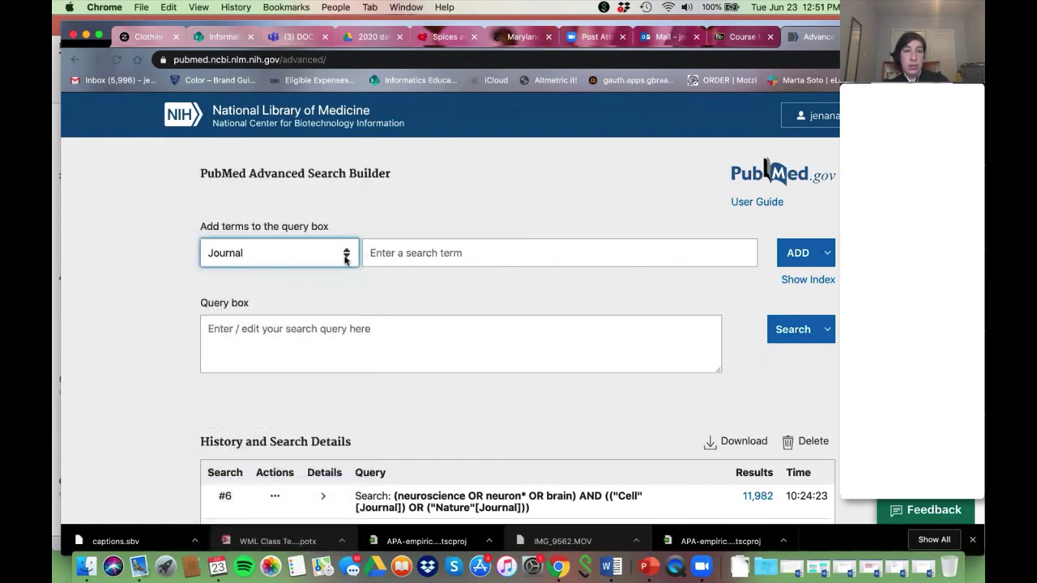
left_click(513, 256)
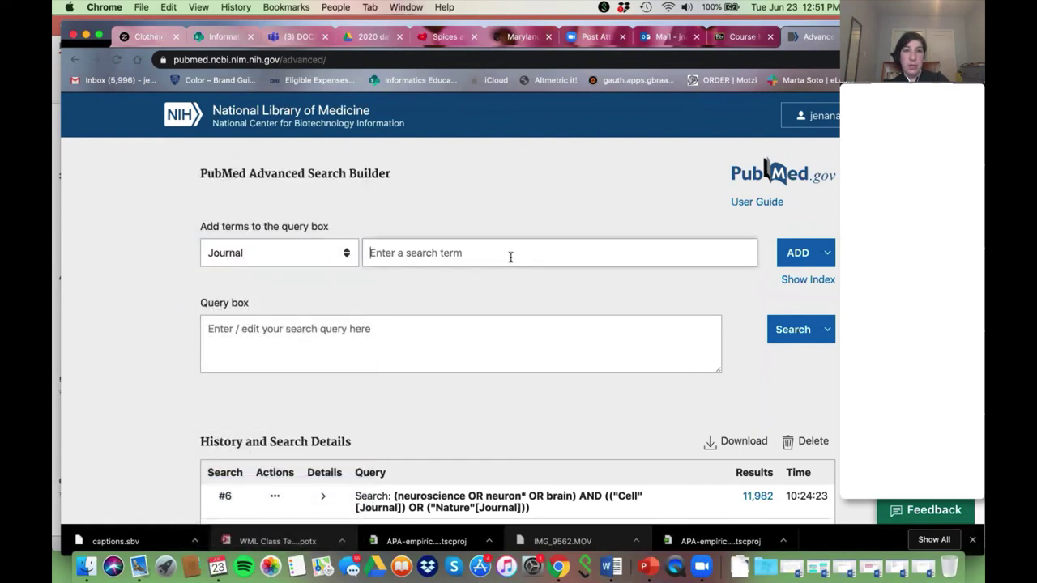
type("nature")
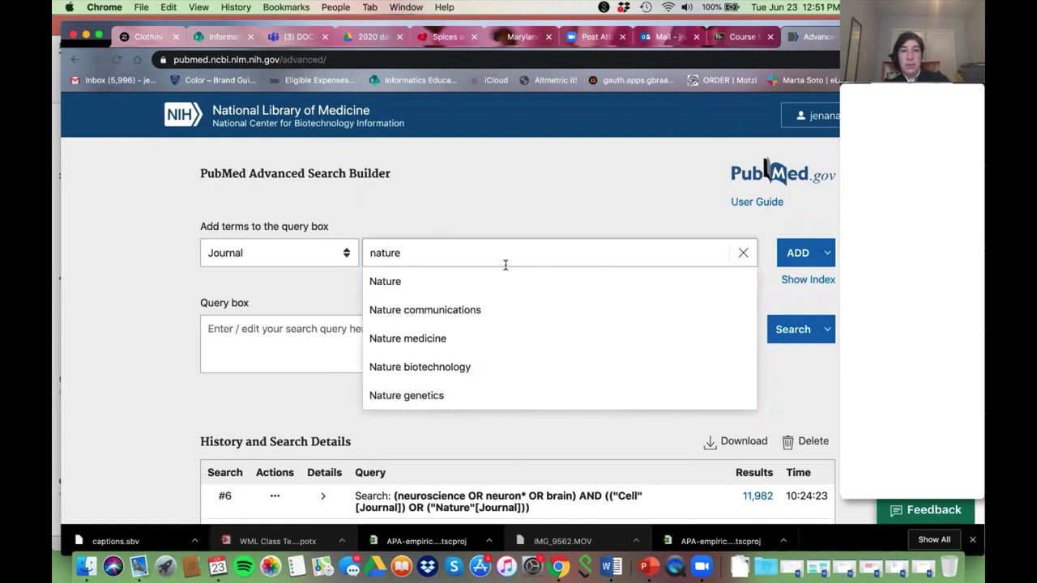
left_click(384, 286)
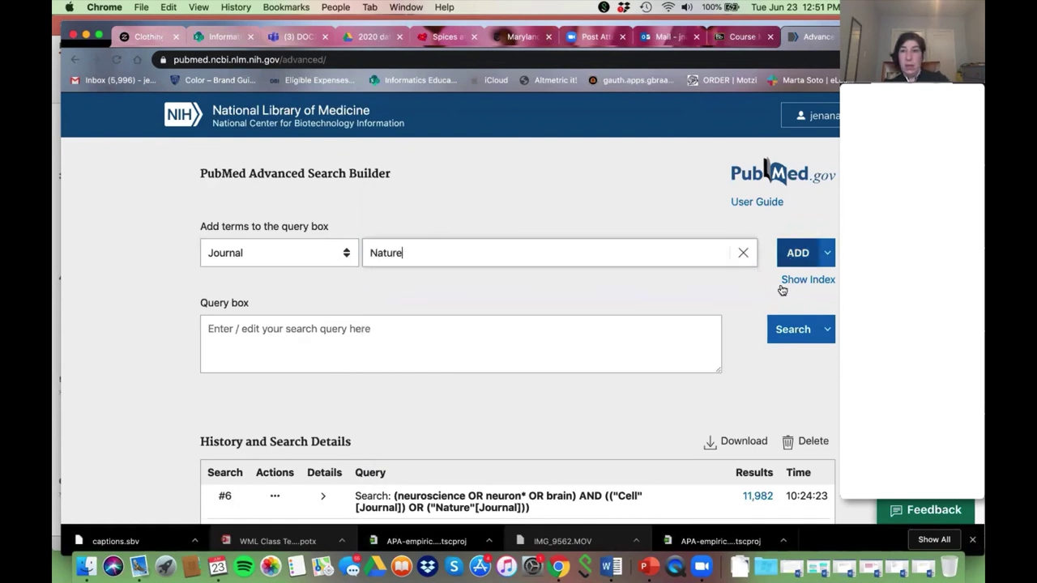
left_click(795, 253)
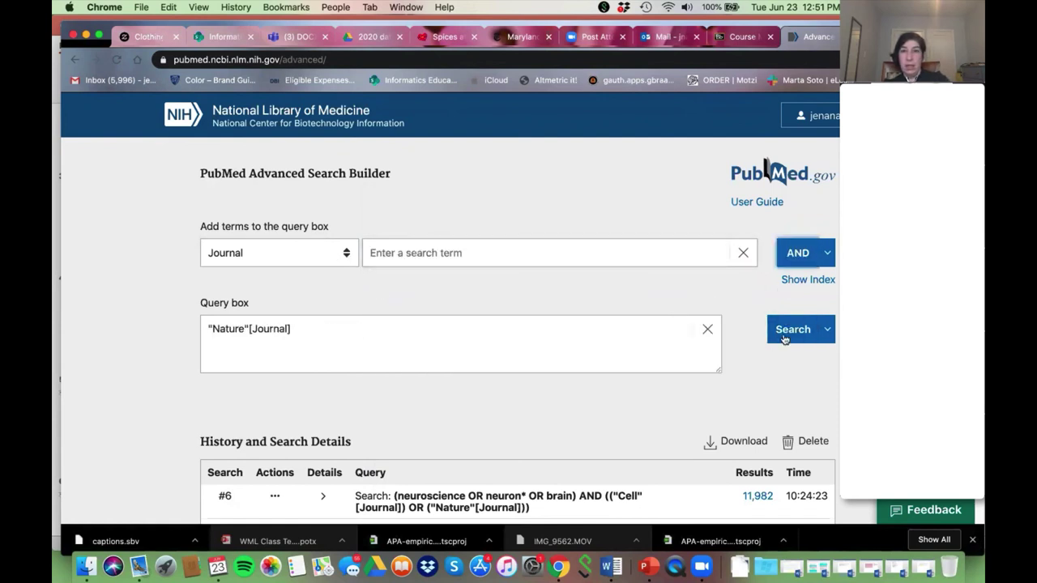
- Add the journal Cell to the query, combining it with Nature using OR
left_click(389, 255)
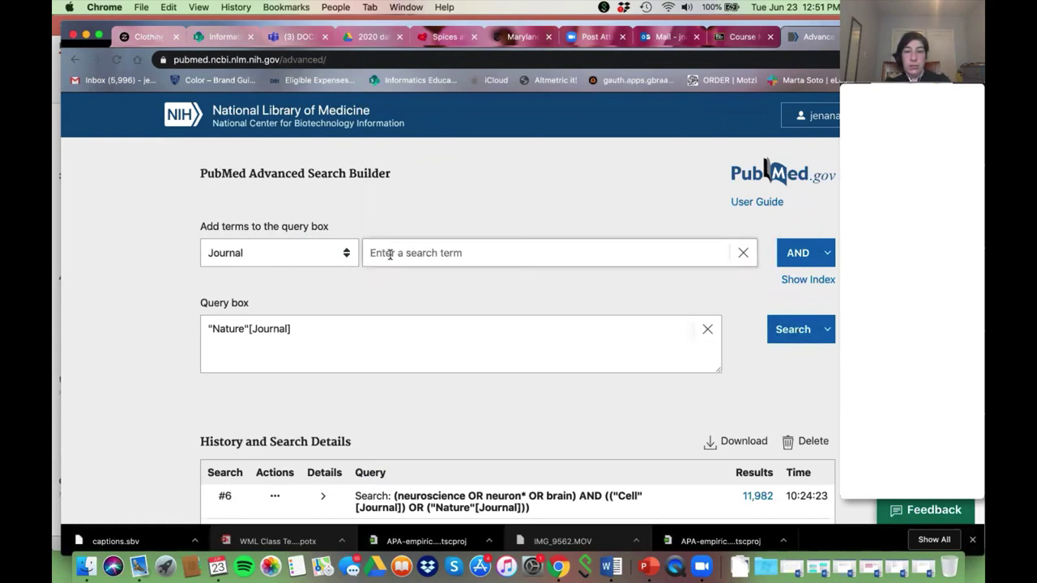
type("cell")
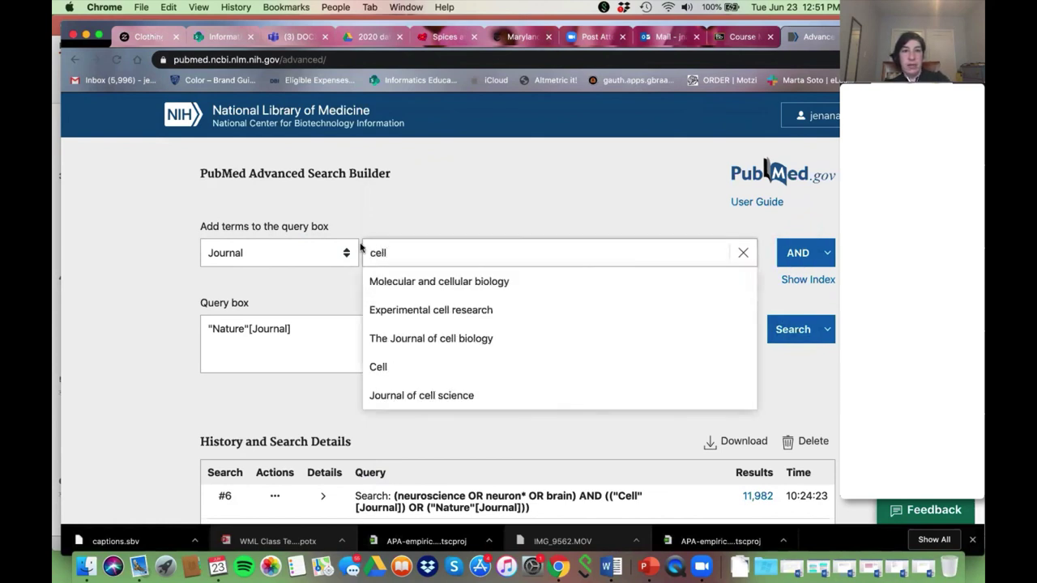
left_click(387, 366)
left_click(827, 253)
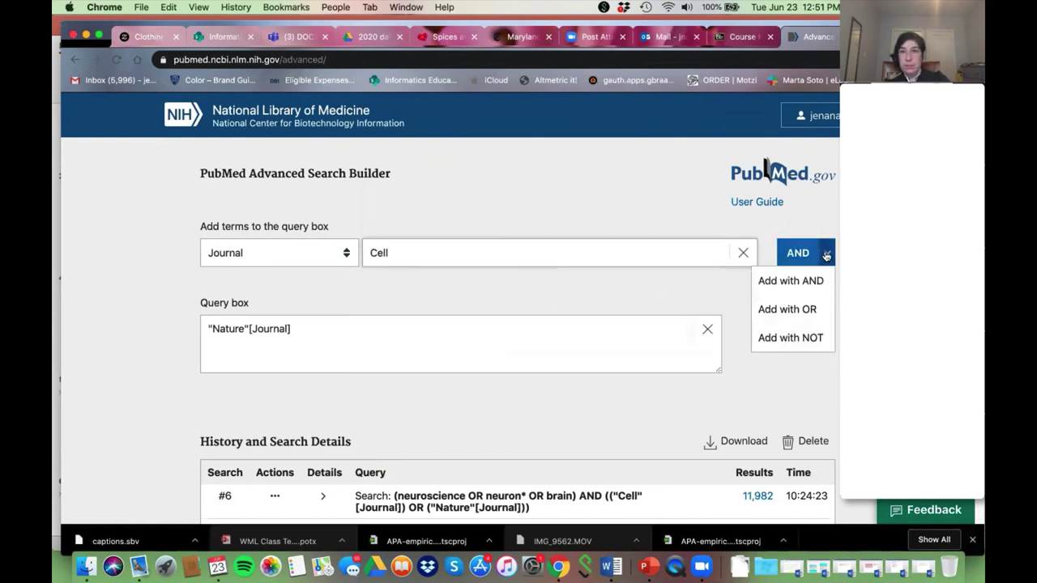
left_click(827, 253)
left_click(828, 252)
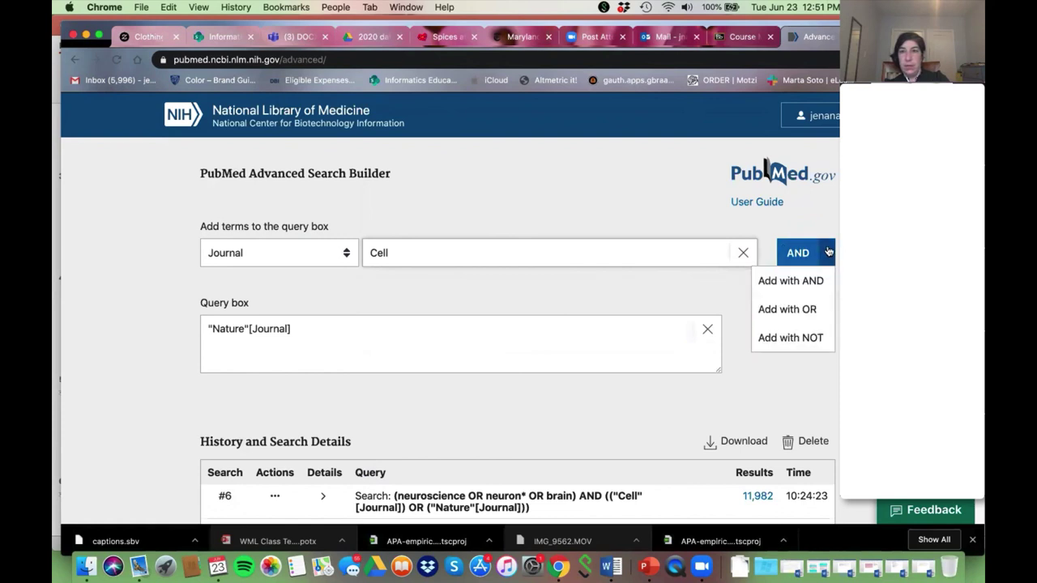
left_click(803, 309)
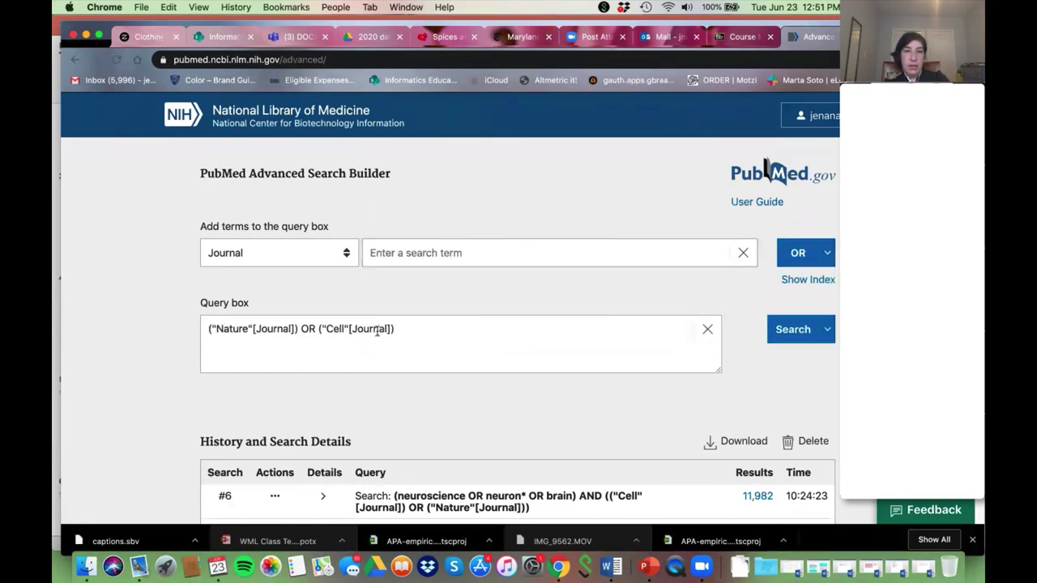
- Add The New England journal of medicine to the journal query with OR and run the search
left_click(373, 252)
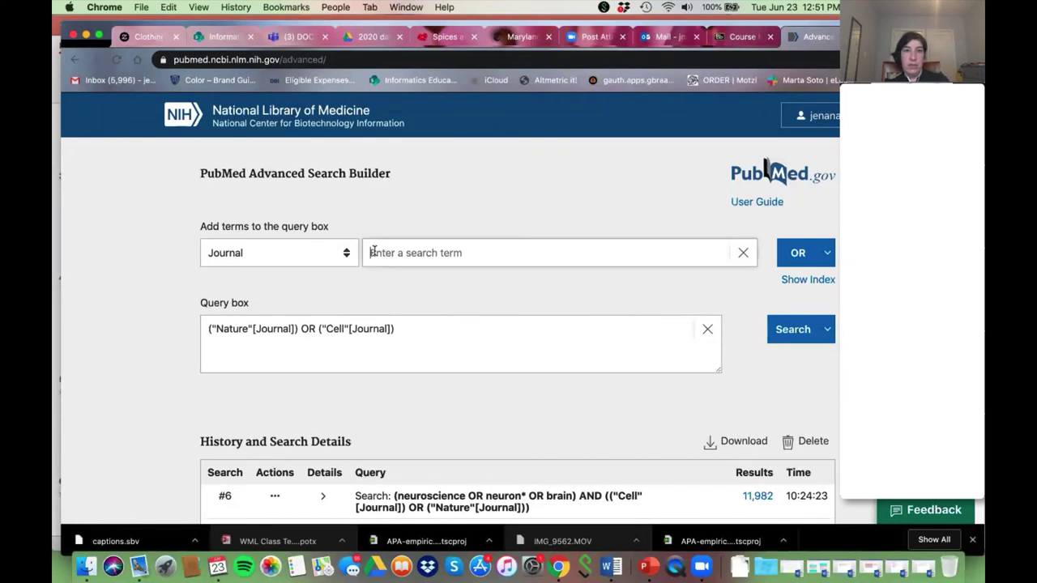
type("new eng")
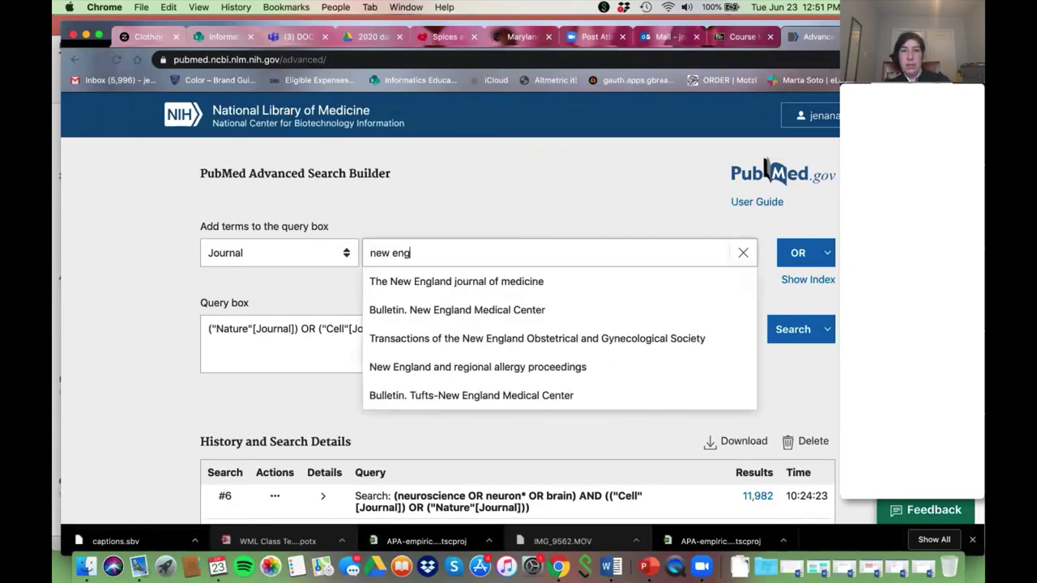
left_click(414, 283)
left_click(802, 256)
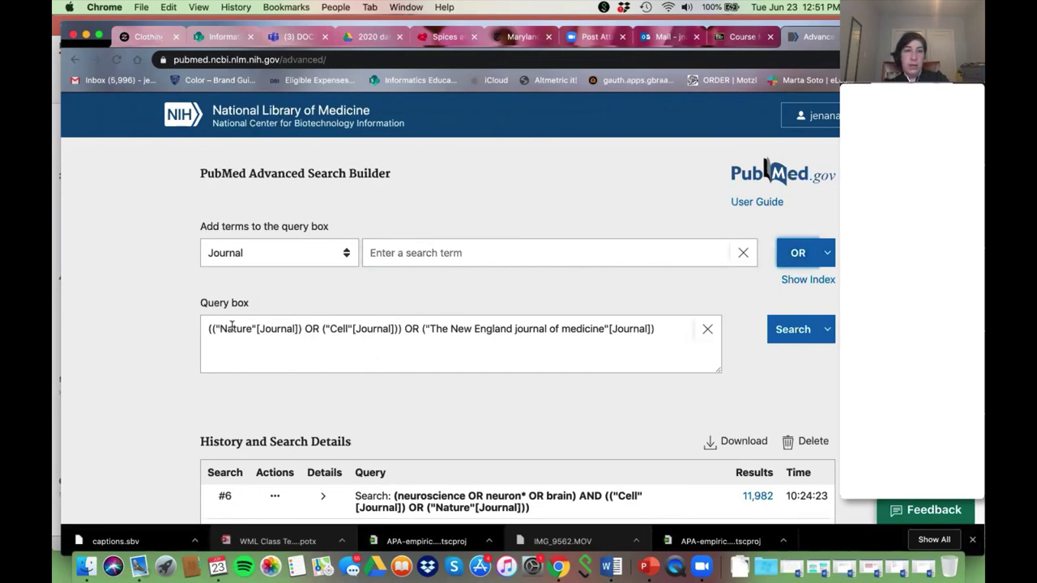
left_click(802, 334)
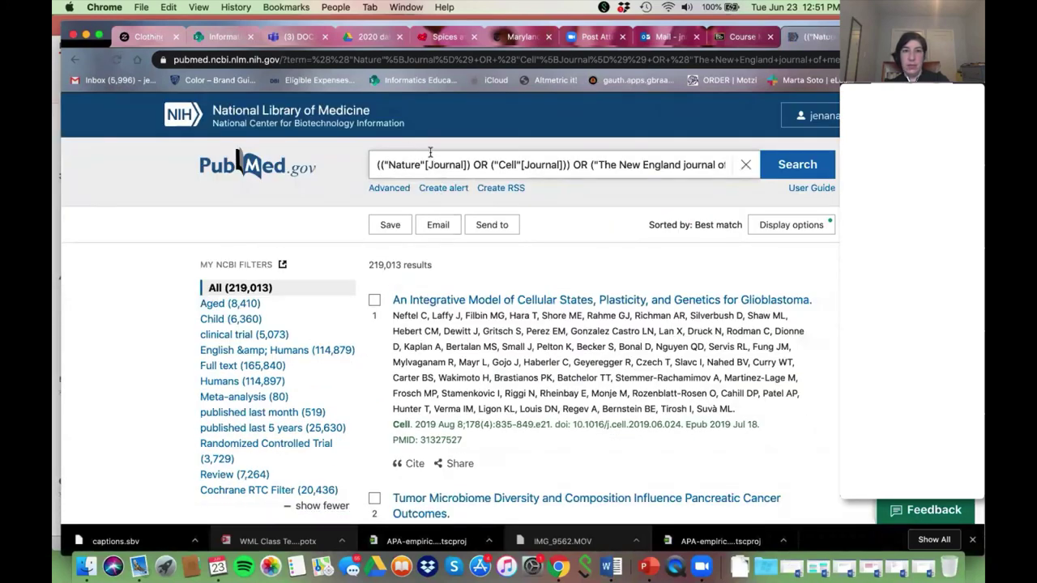
- Return to the advanced search and add the terms "neuroscience OR neuron* OR brain", copied from history search #6, to the query
left_click(392, 188)
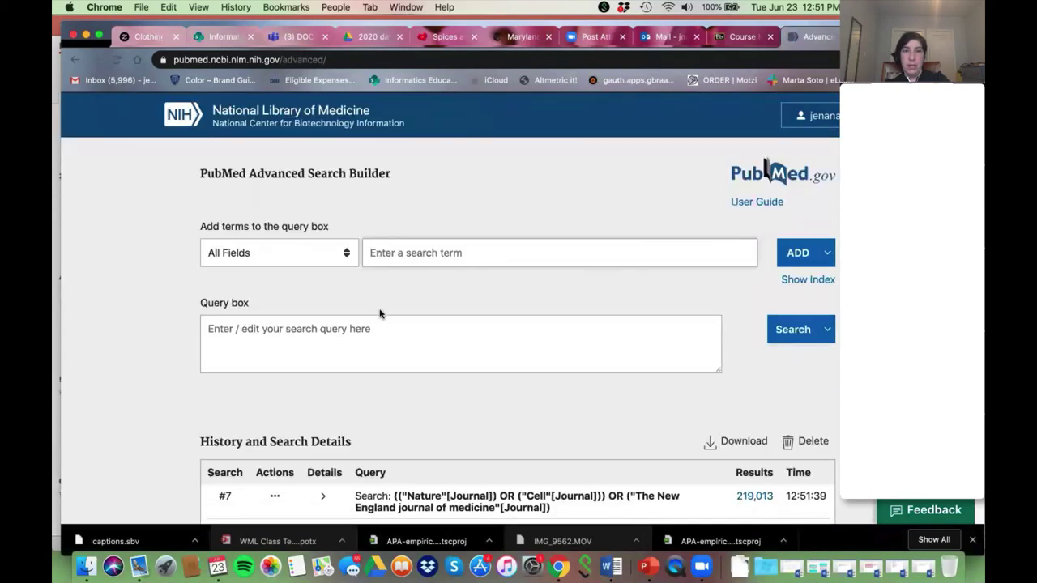
scroll(379, 318, "down", 3)
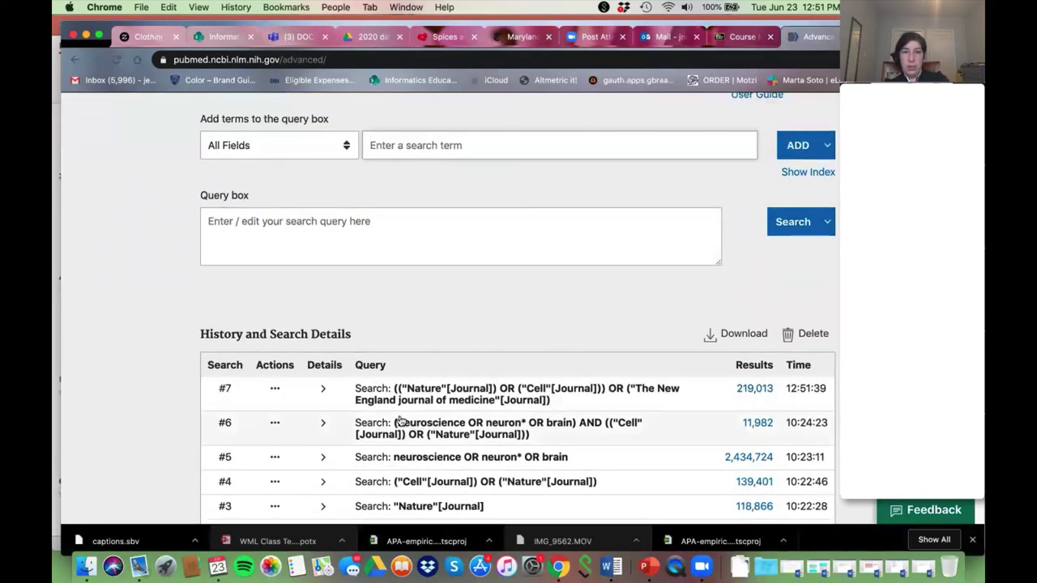
left_click_drag(397, 426, 572, 427)
key("super+c")
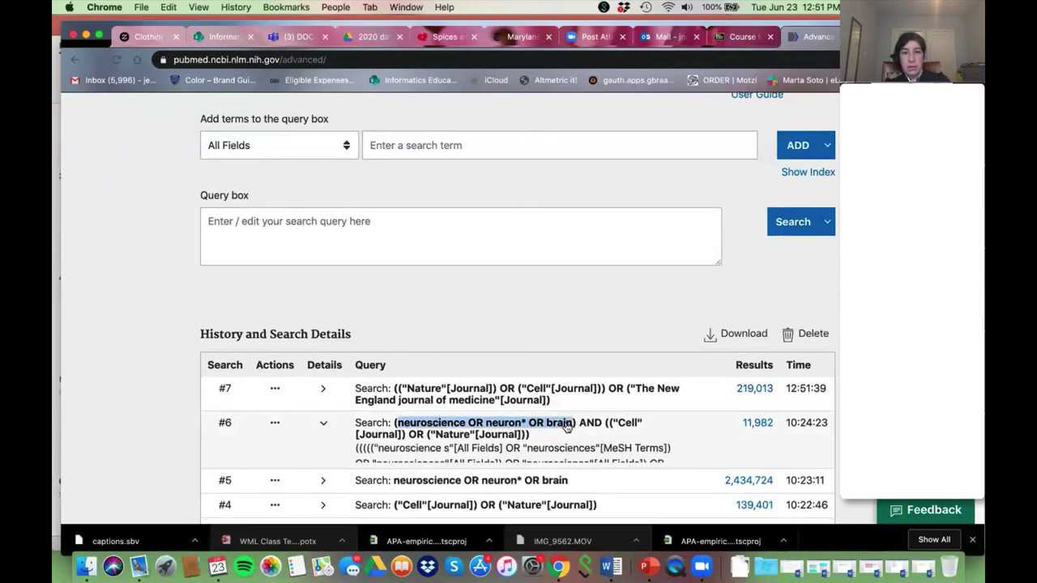
scroll(357, 313, "down", 4)
scroll(356, 312, "up", 5)
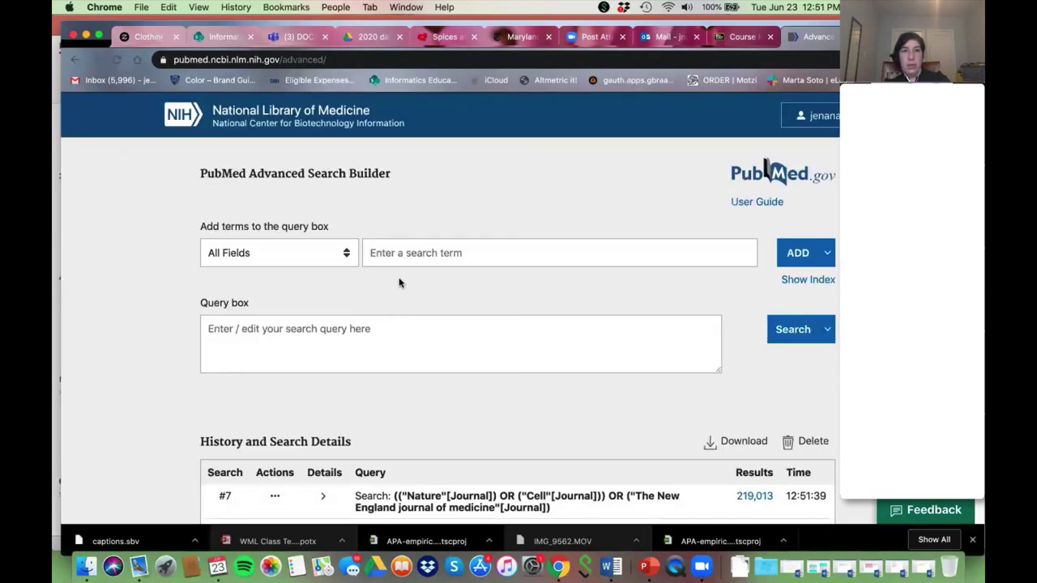
left_click(375, 252)
key("super+v")
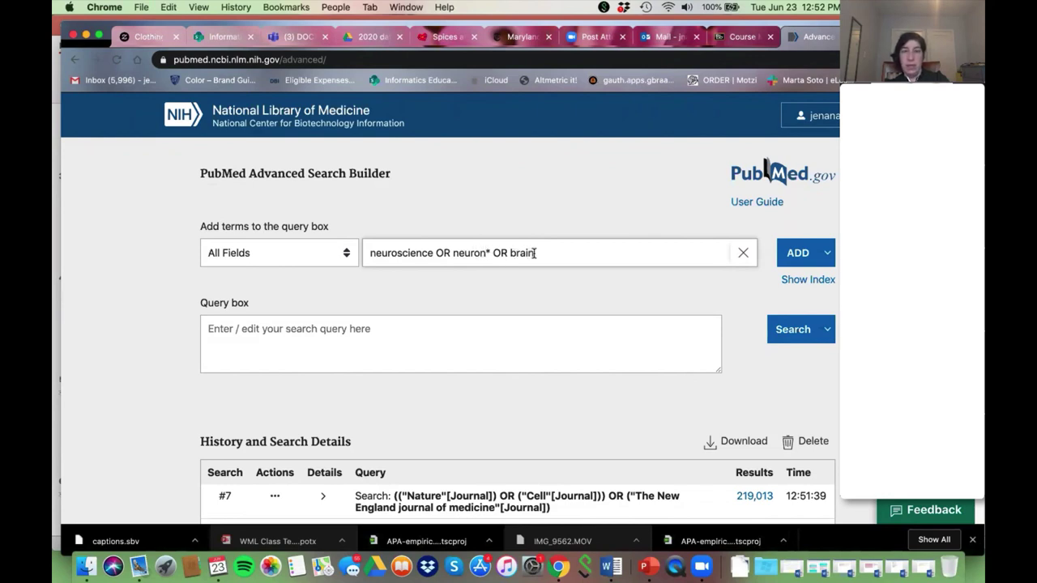
left_click(798, 253)
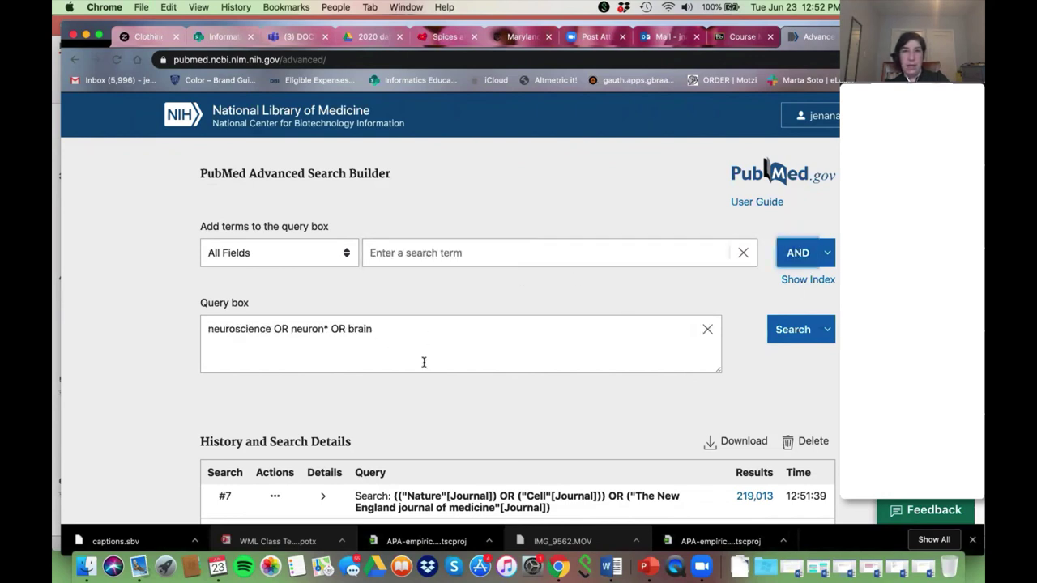
- Combine the neuroscience terms with the three-journal search #7 from the history using AND, and run the search
left_click(324, 496)
scroll(298, 464, "down", 1)
scroll(298, 463, "down", 1)
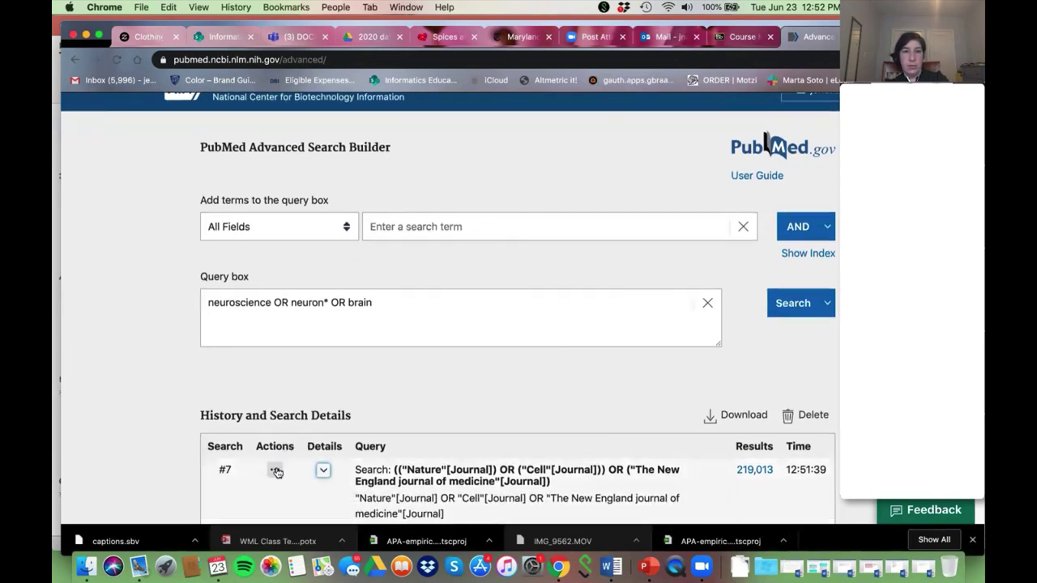
left_click(275, 470)
left_click(314, 481)
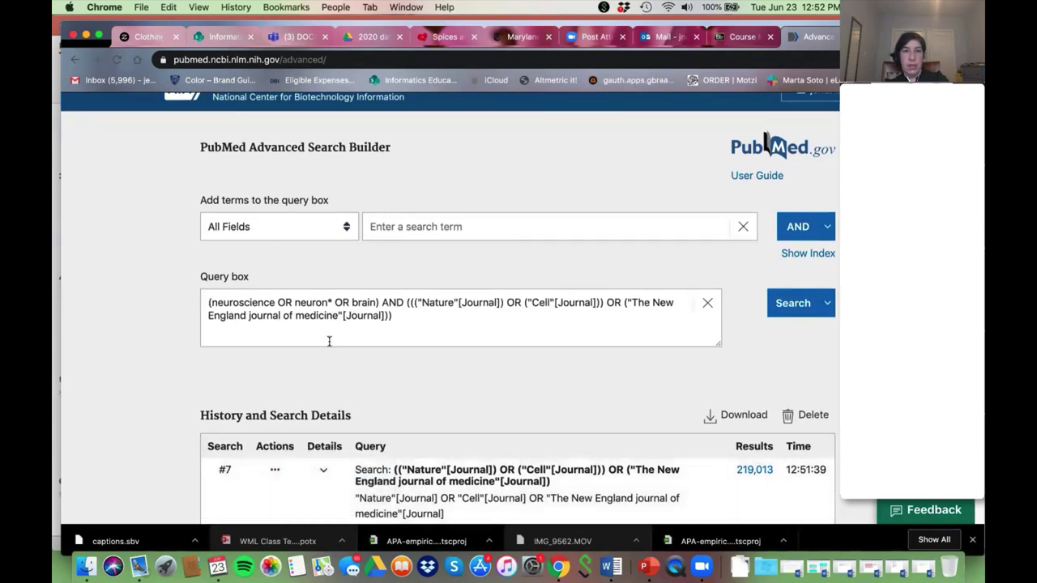
left_click_drag(208, 302, 440, 323)
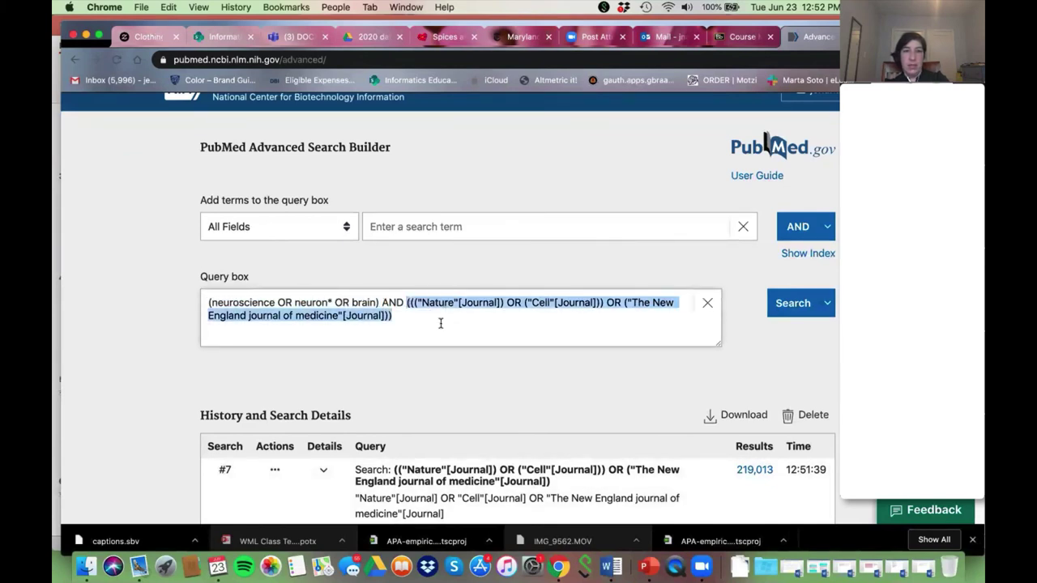
left_click(800, 315)
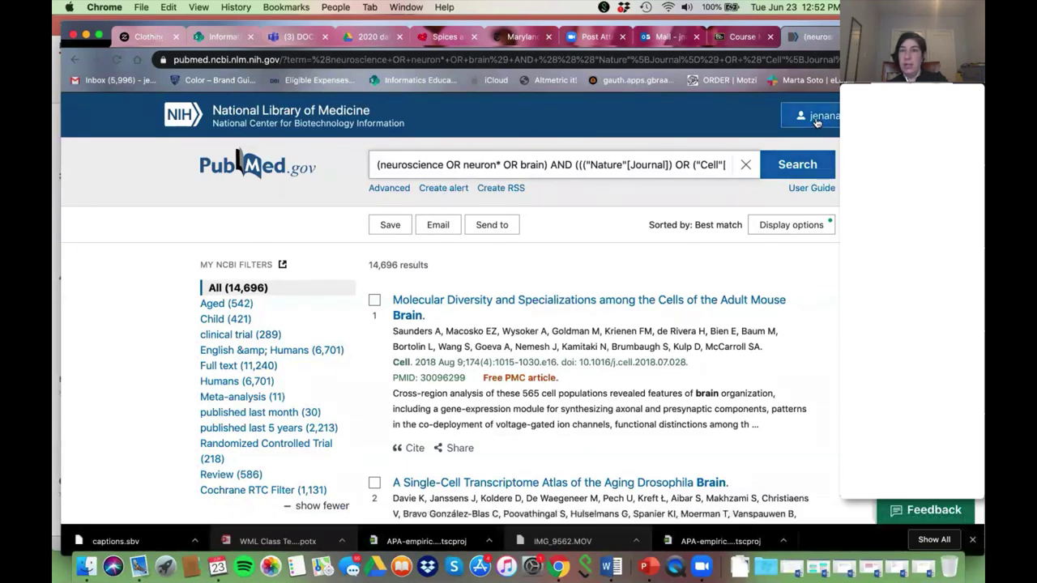
- Create an alert for the combined neuroscience and journal search and name the saved search "my topic alert"
left_click(441, 190)
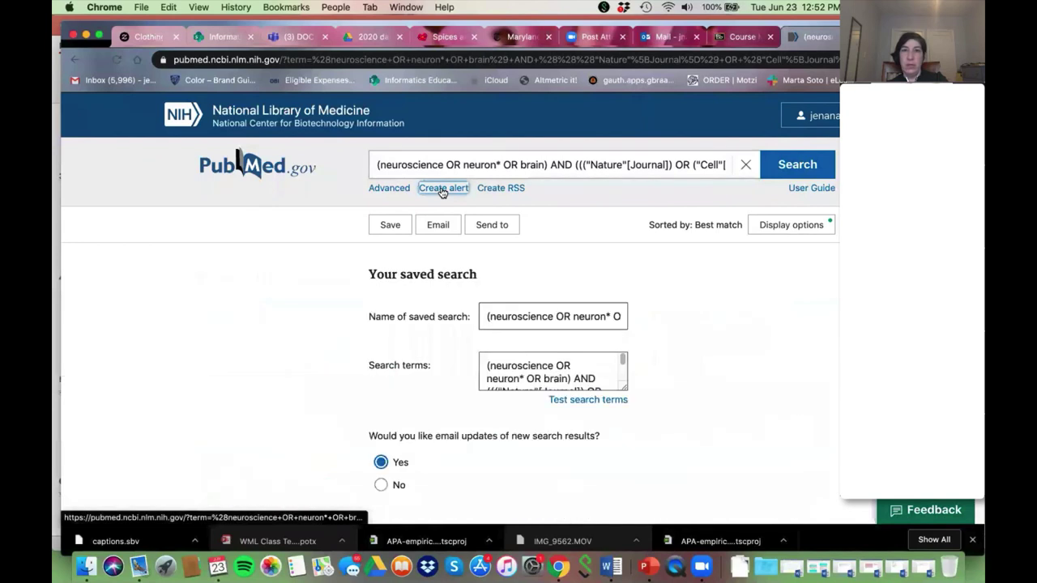
left_click(513, 318)
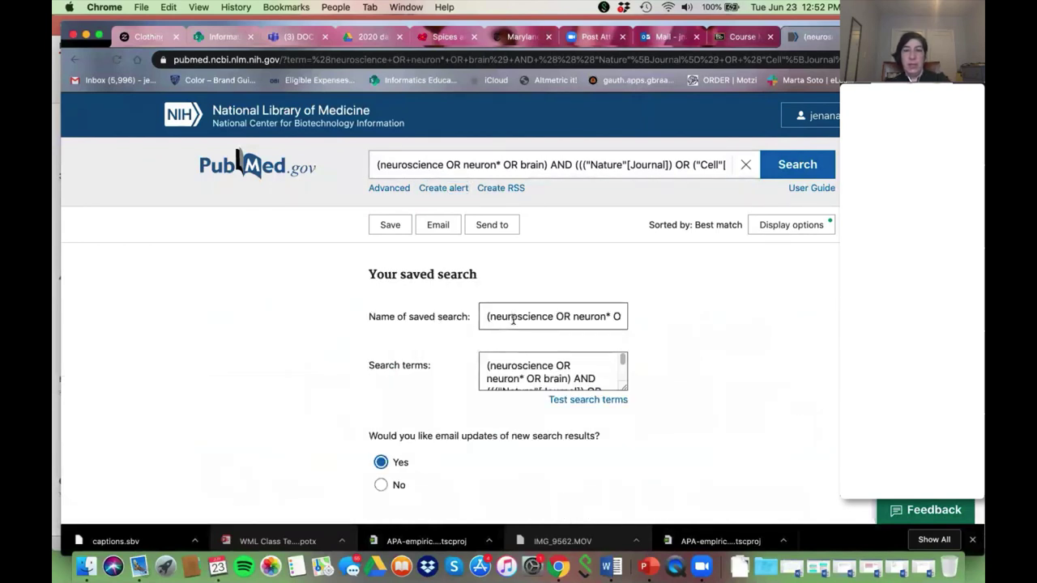
key("super+a")
key("BackSpace")
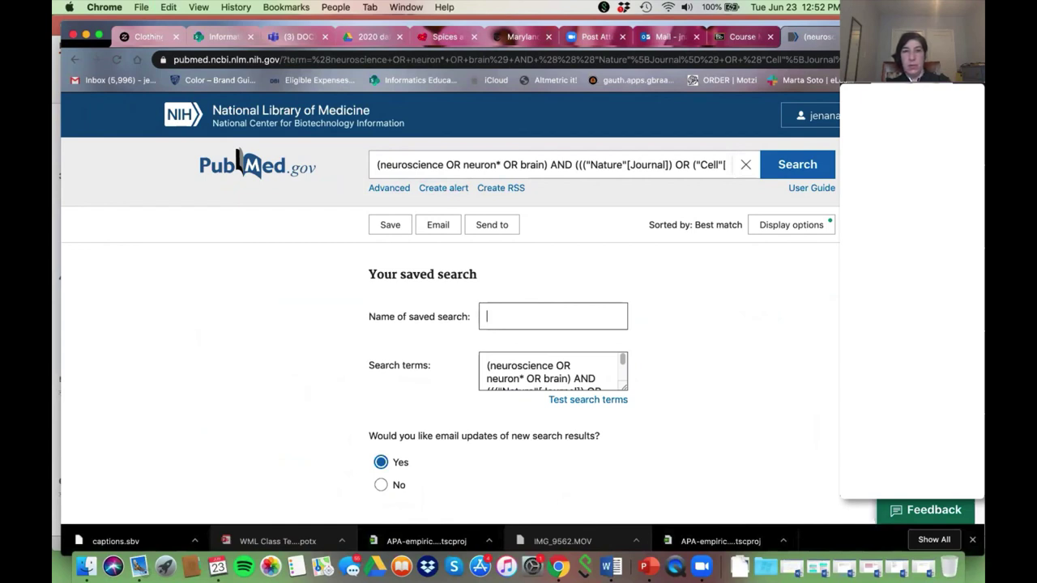
type("my topic alert")
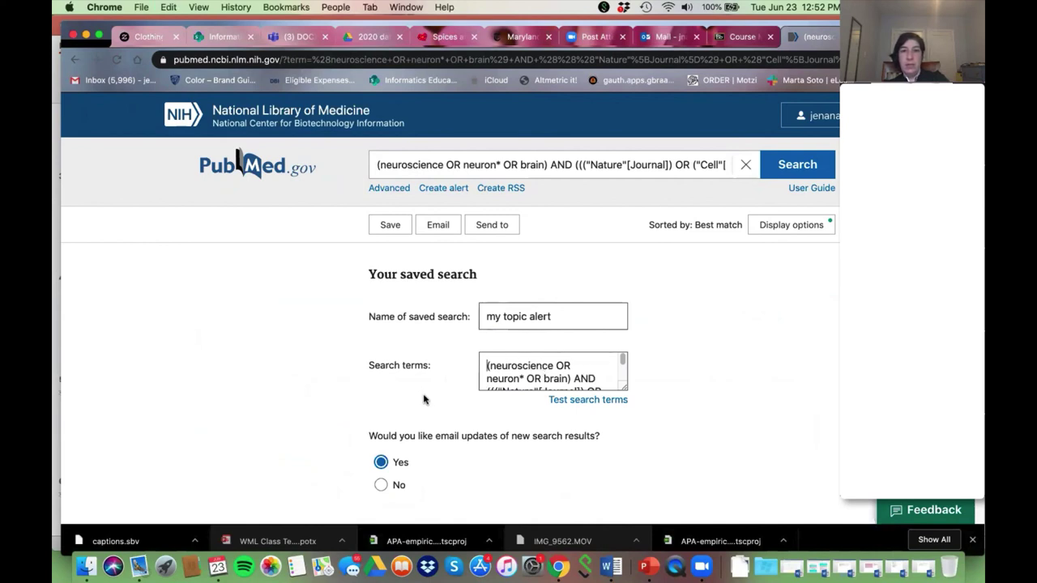
- Leave email updates turned on for the alert and set its frequency to Weekly
scroll(423, 399, "down", 5)
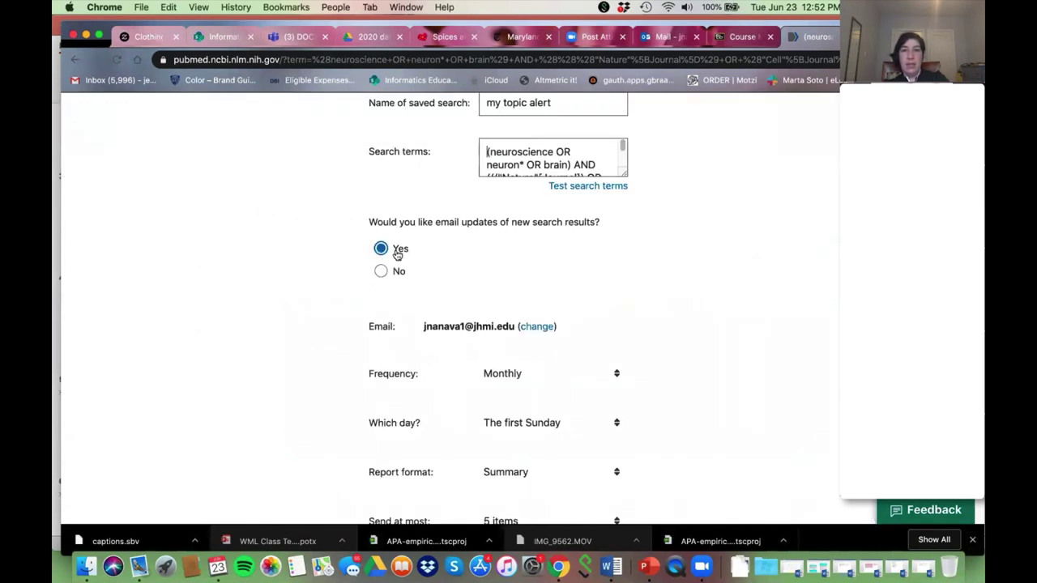
scroll(413, 328, "down", 1)
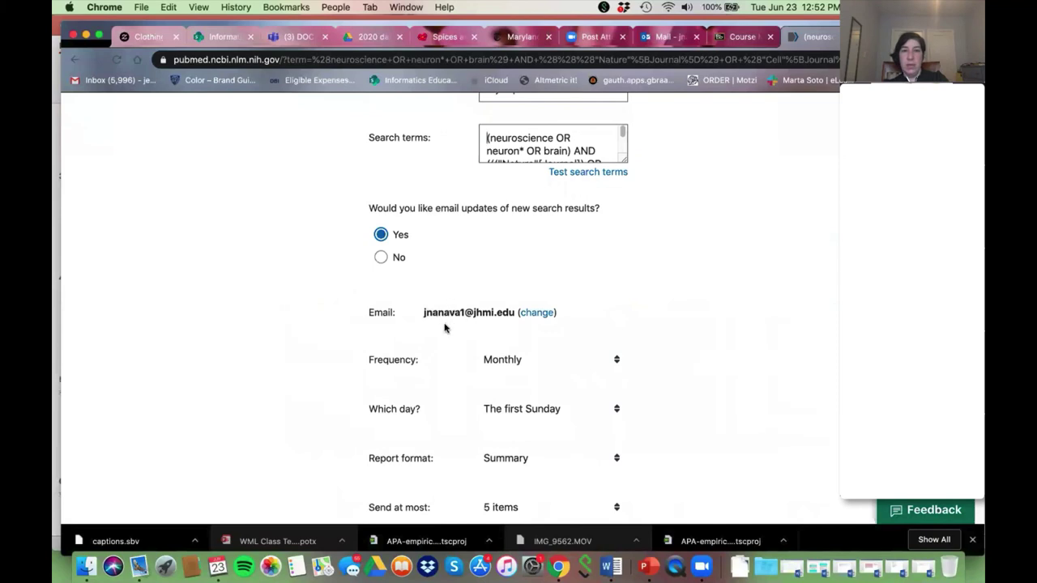
scroll(454, 354, "down", 1)
left_click(616, 345)
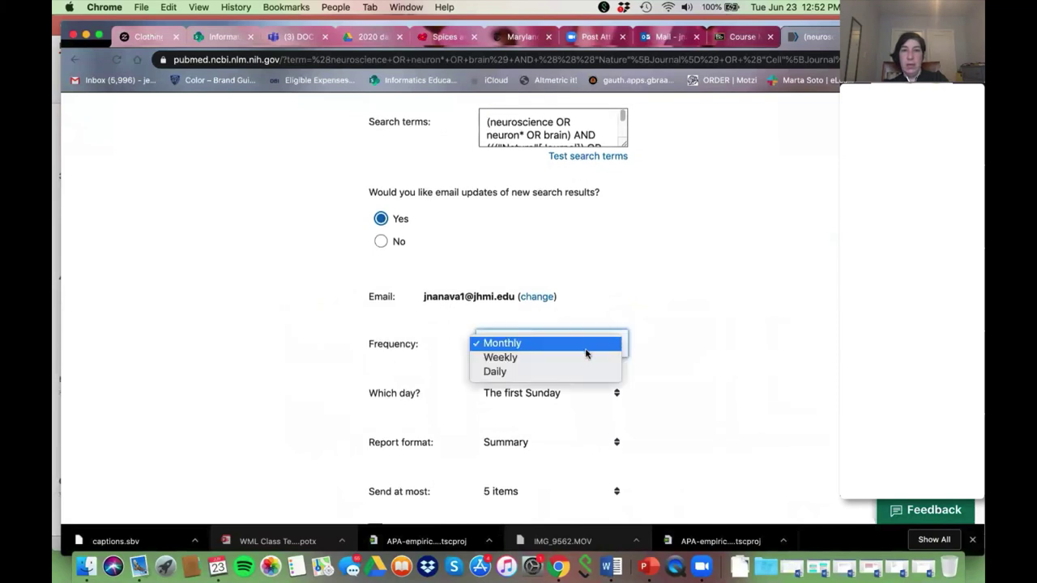
left_click(523, 362)
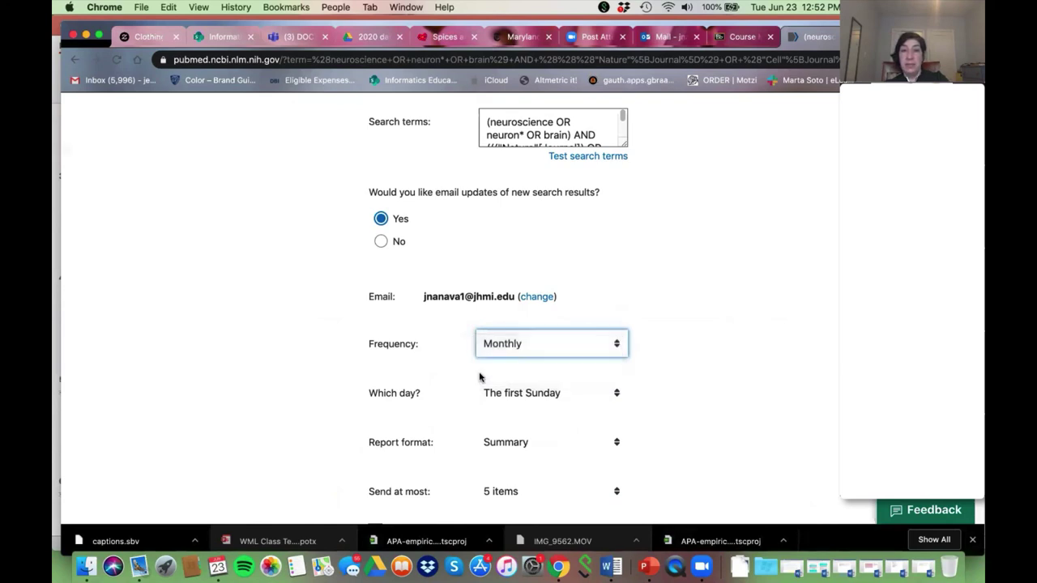
- Set the alert's report format to Abstract and limit each email to at most 200 items
scroll(449, 384, "down", 2)
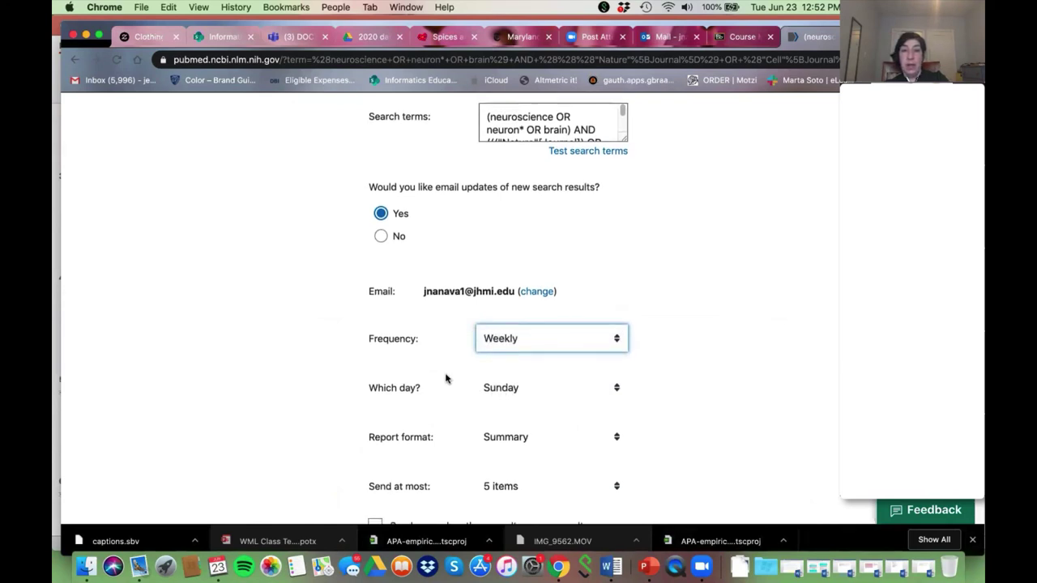
left_click(619, 392)
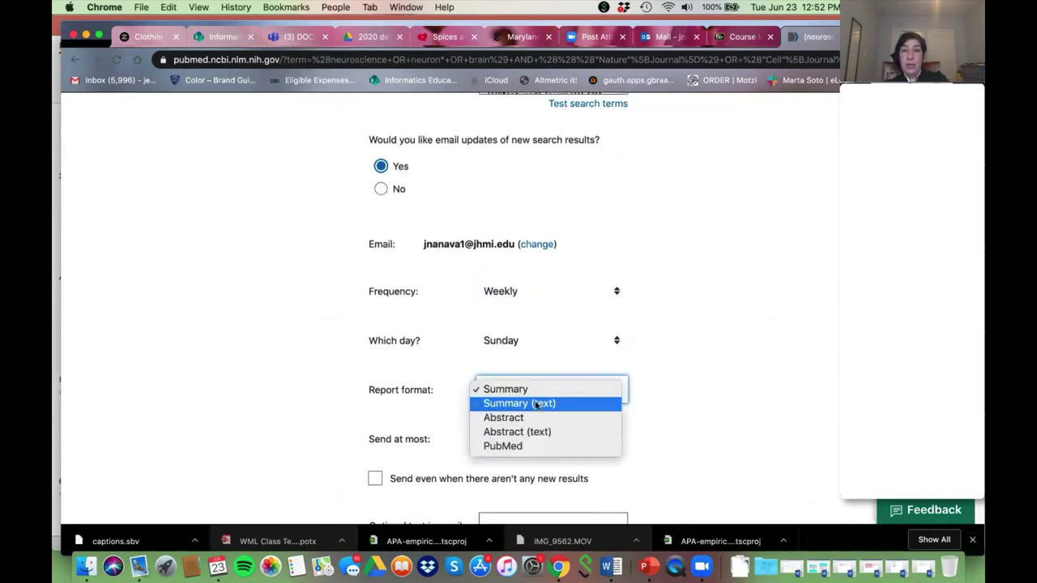
left_click(490, 419)
scroll(422, 340, "down", 6)
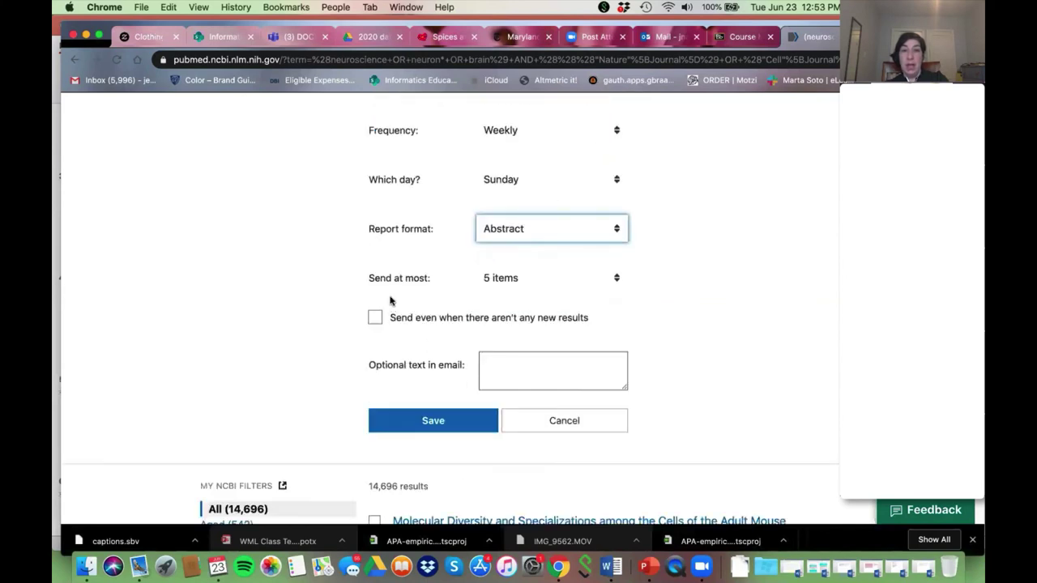
left_click(621, 282)
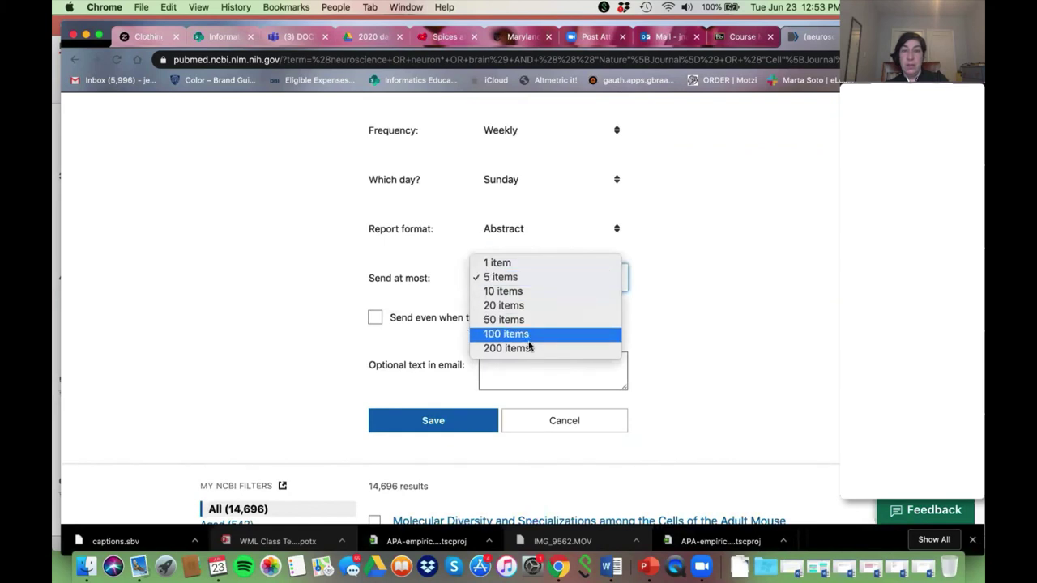
left_click(530, 349)
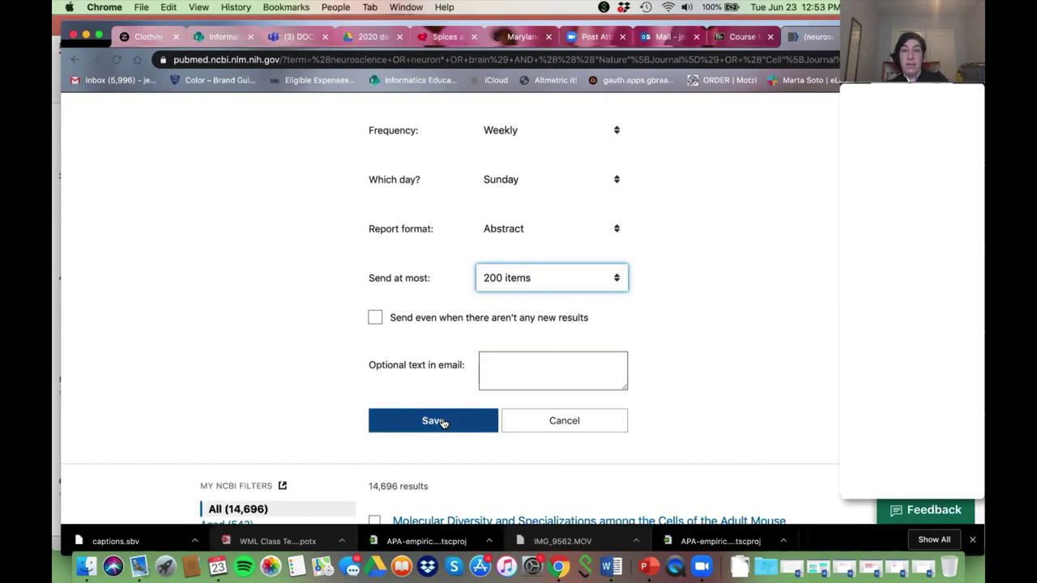
- Leave the alert form for the advanced search history and open the results of search #5, "neuroscience OR neuron* OR brain"
scroll(347, 294, "up", 5)
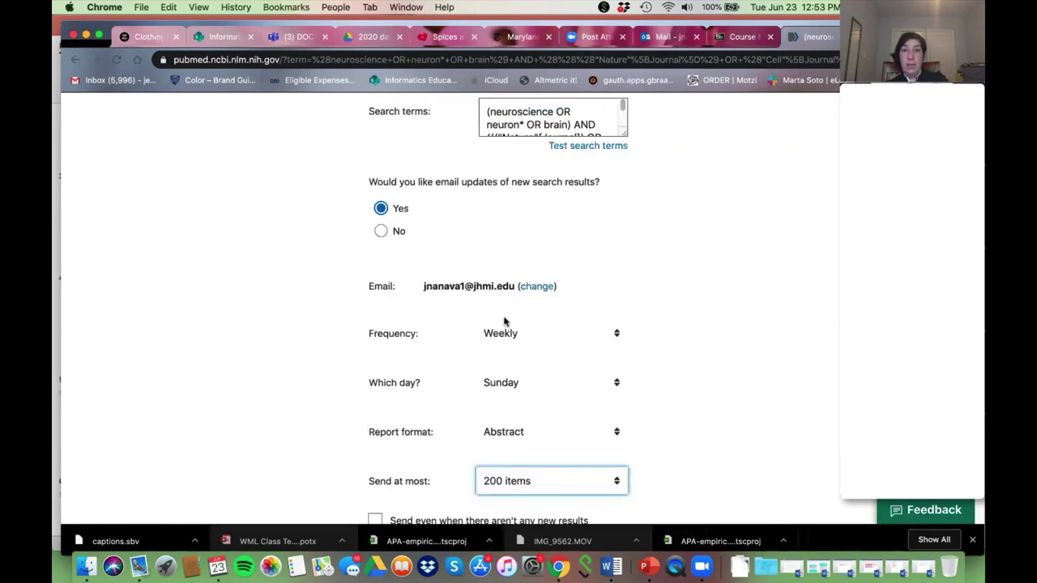
scroll(438, 366, "up", 5)
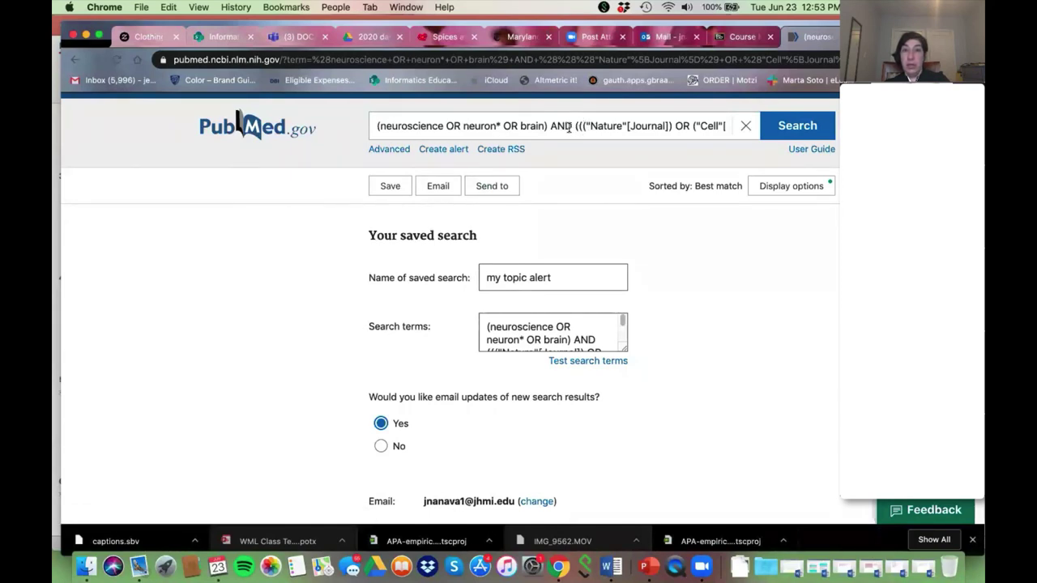
left_click(73, 58)
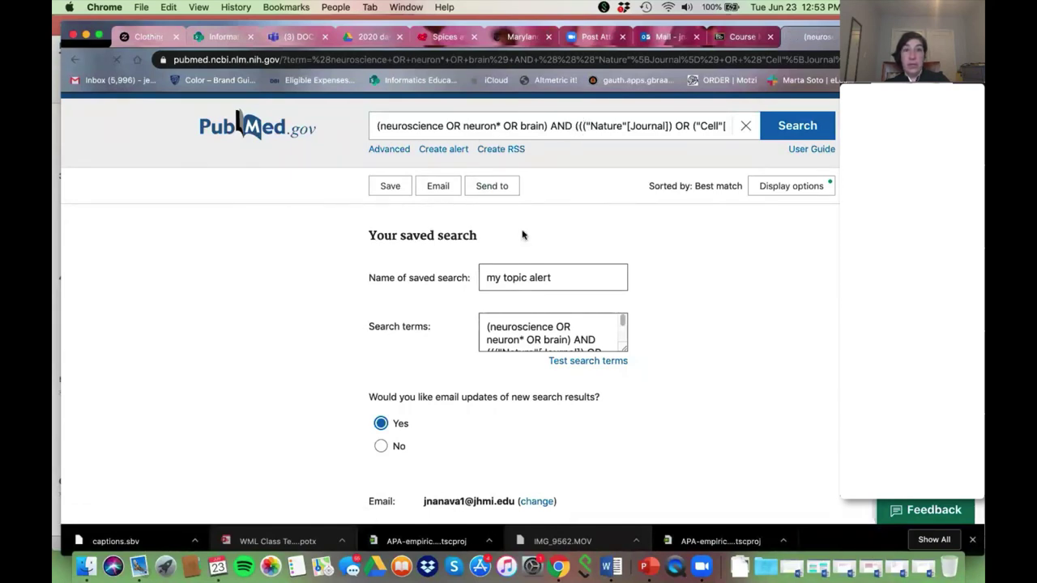
scroll(516, 382, "down", 5)
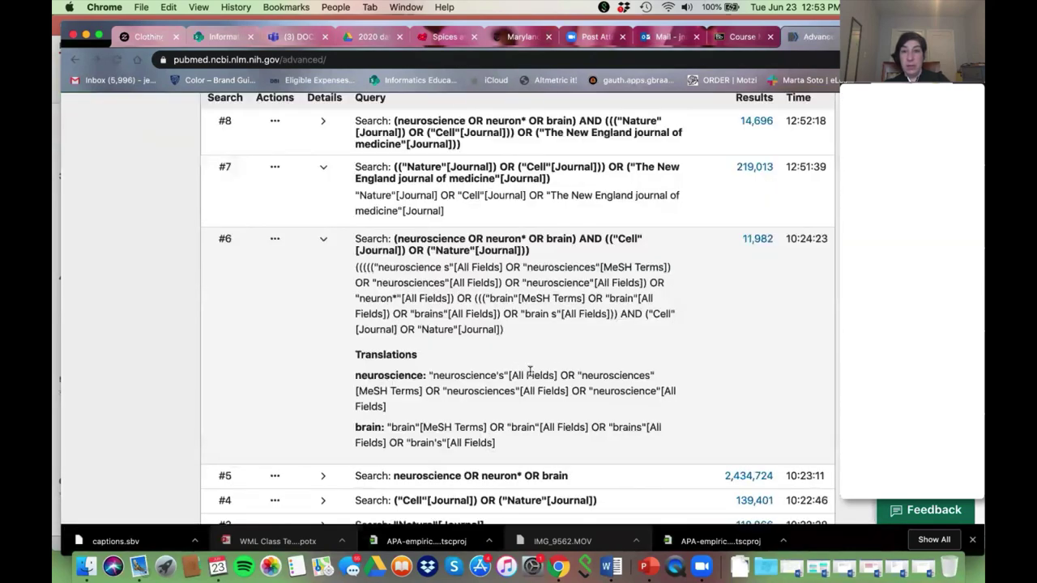
scroll(595, 288, "down", 4)
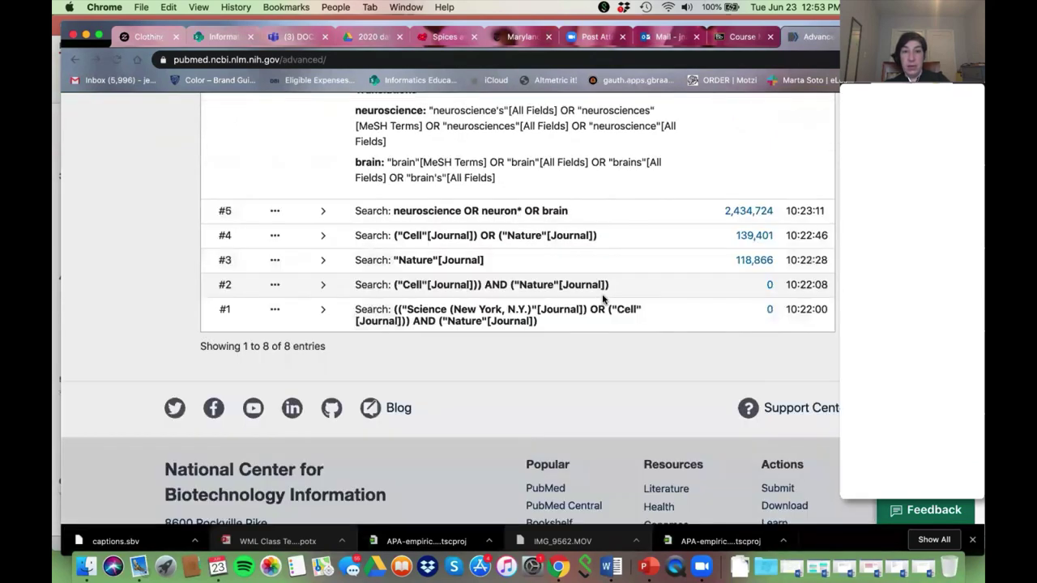
scroll(602, 300, "up", 4)
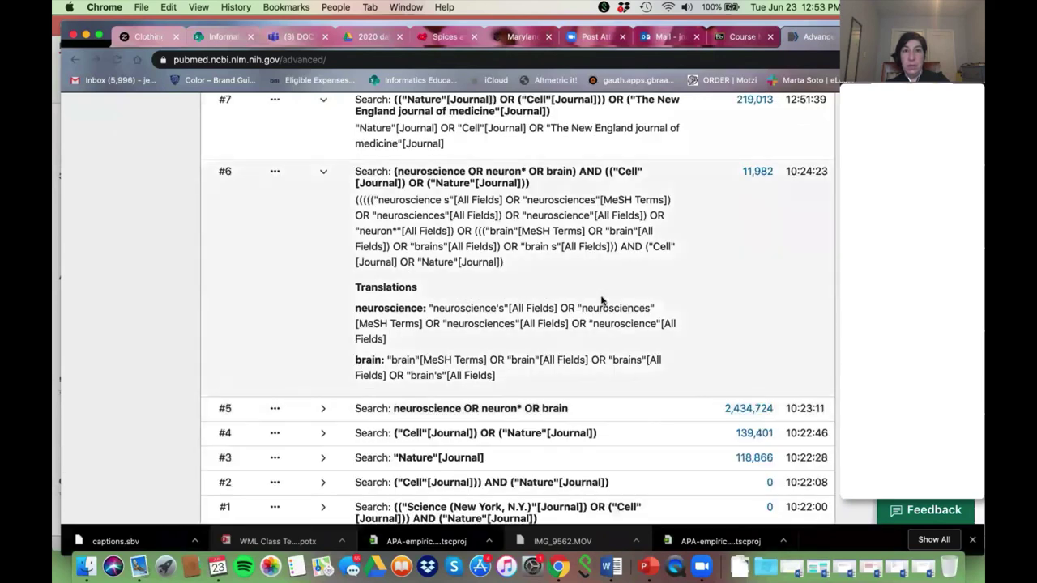
scroll(602, 300, "up", 5)
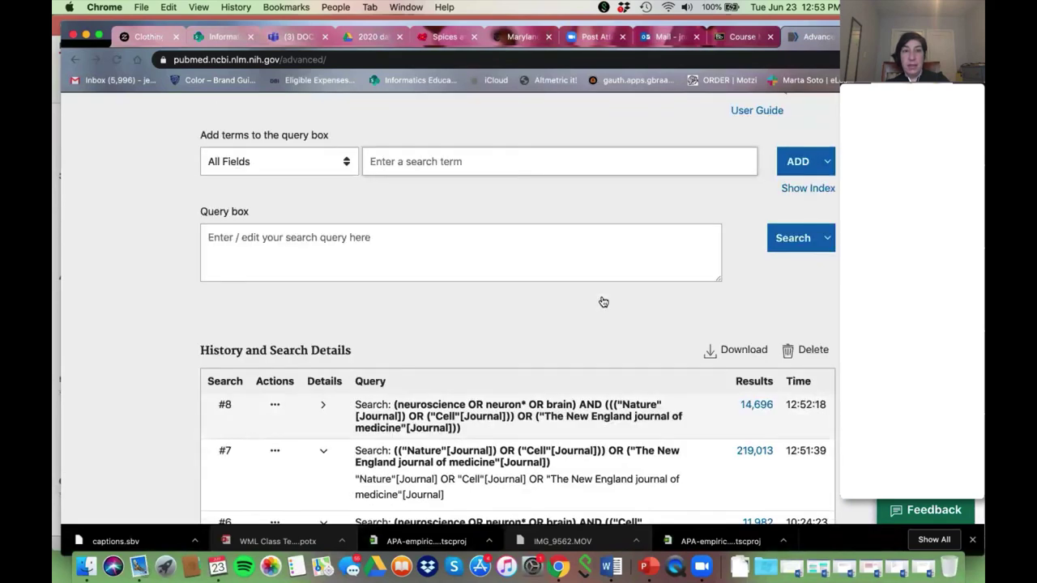
scroll(667, 366, "down", 1)
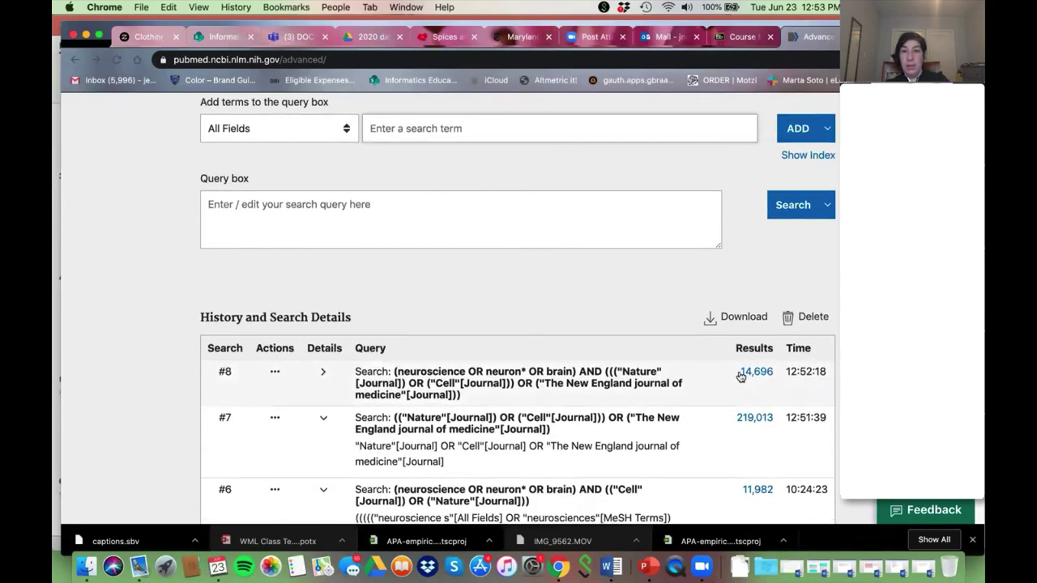
scroll(725, 387, "down", 5)
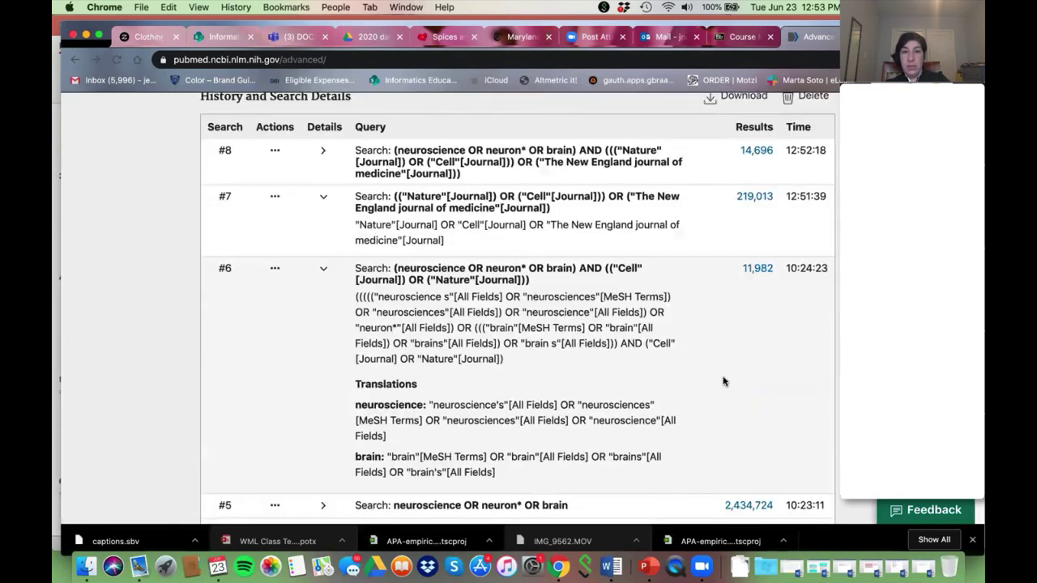
scroll(724, 381, "down", 1)
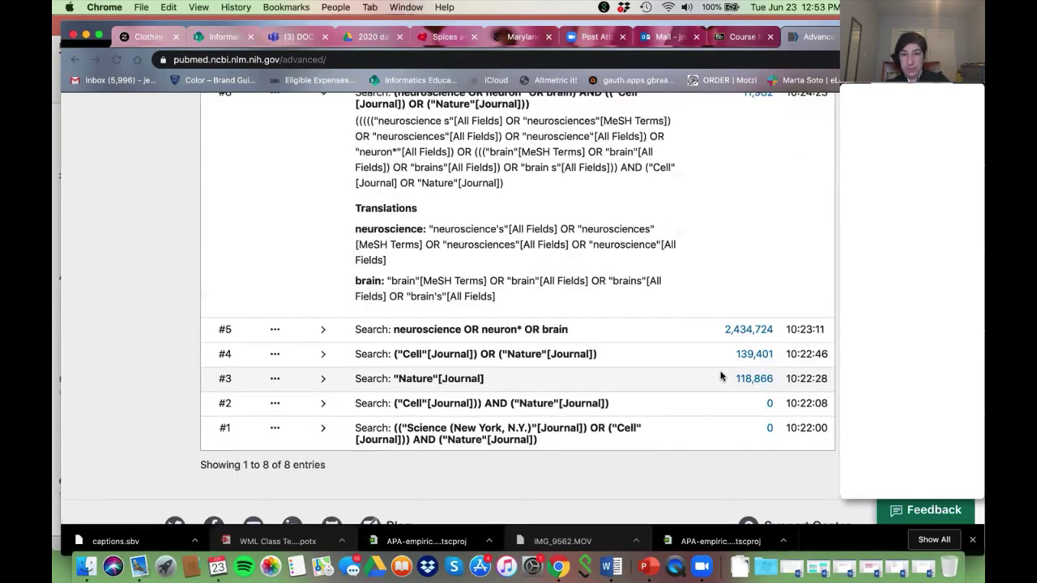
left_click(731, 330)
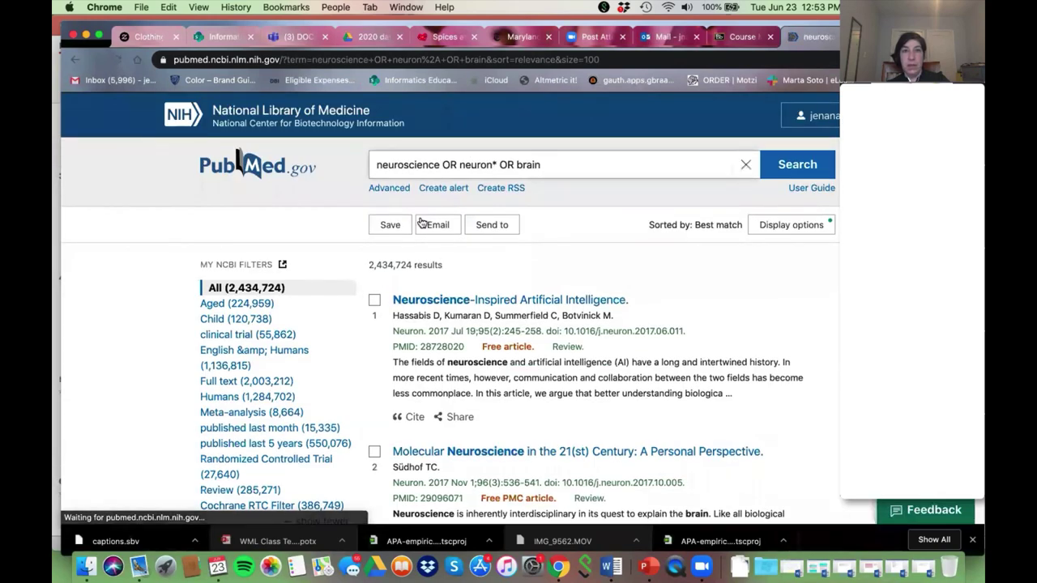
- Start an alert for the neuroscience search and choose No for email updates of new results
left_click(390, 227)
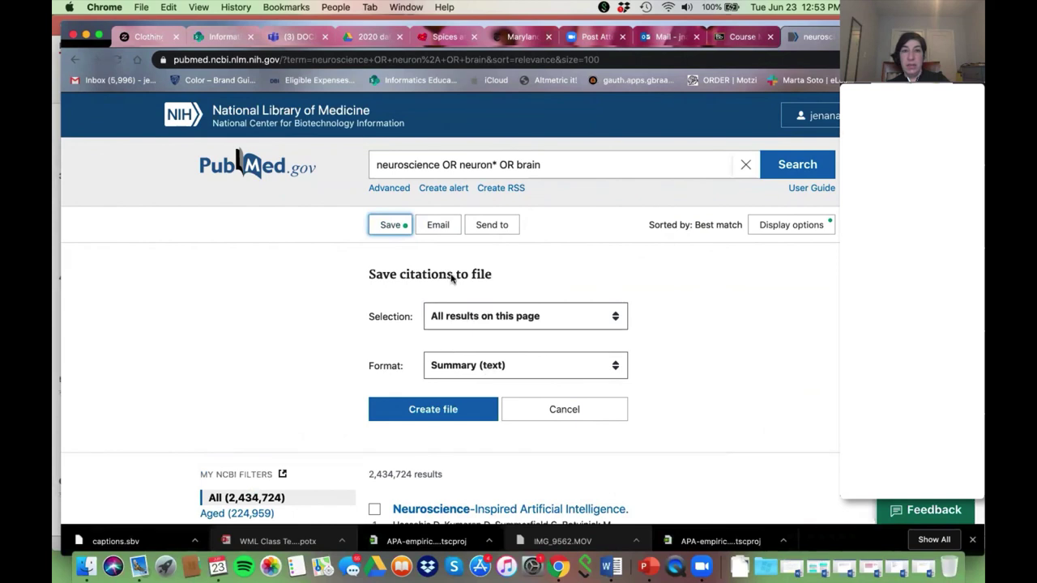
left_click(440, 189)
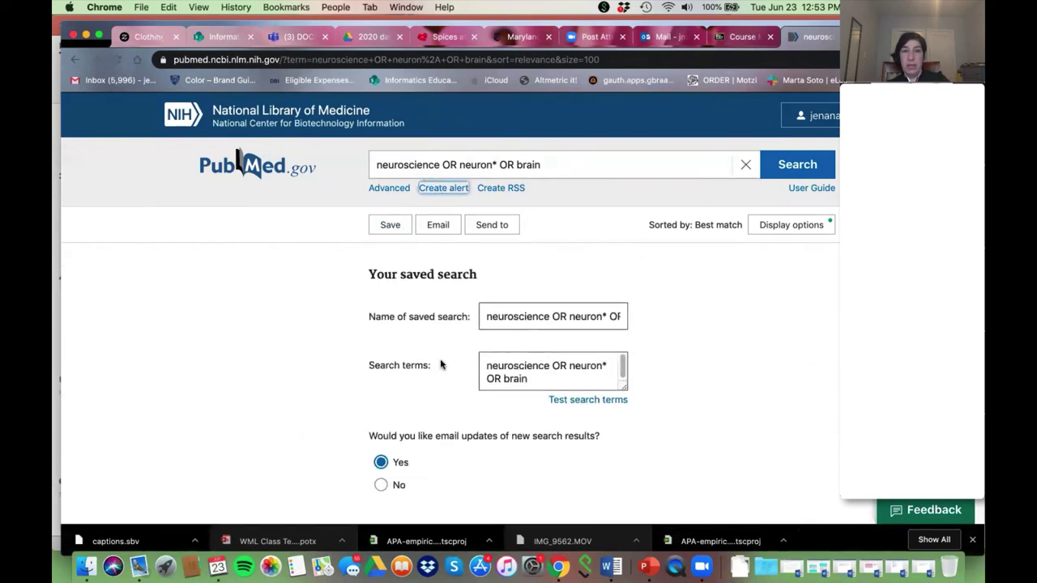
left_click(395, 484)
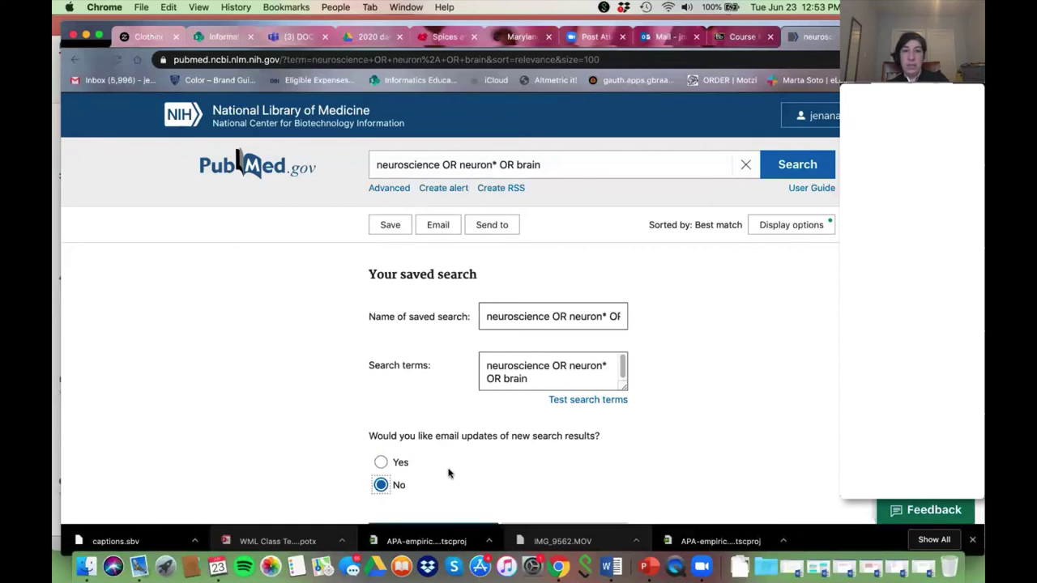
- Open the My NCBI dashboard from the PubMed home page and review the saved searches and collections
left_click(295, 172)
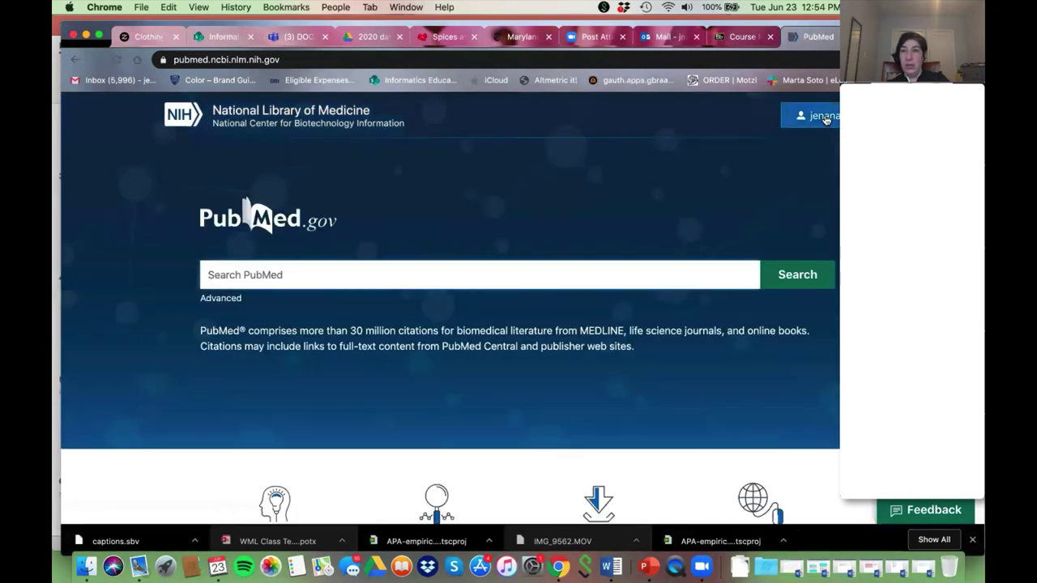
left_click(826, 119)
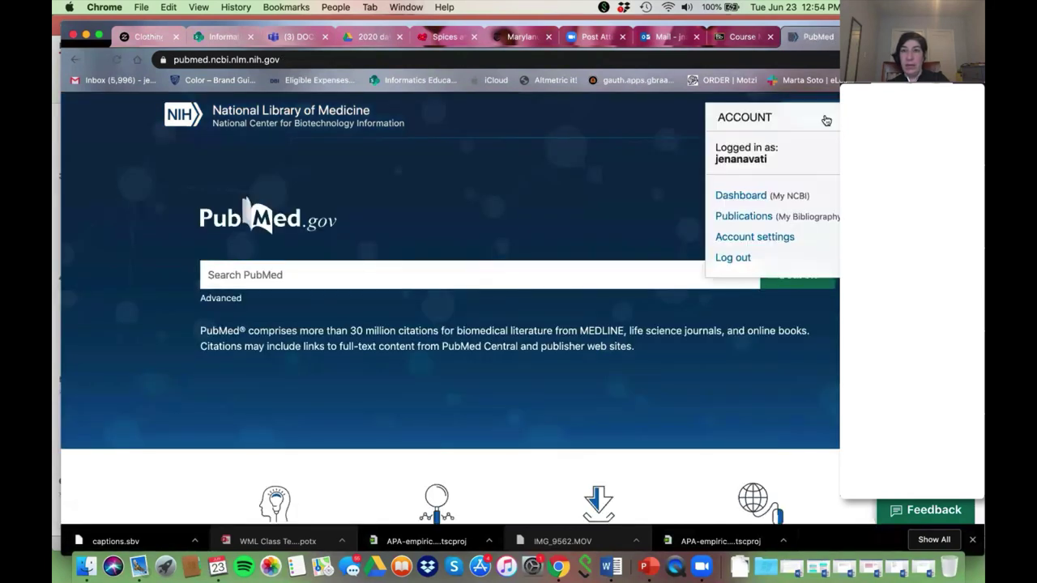
left_click(740, 197)
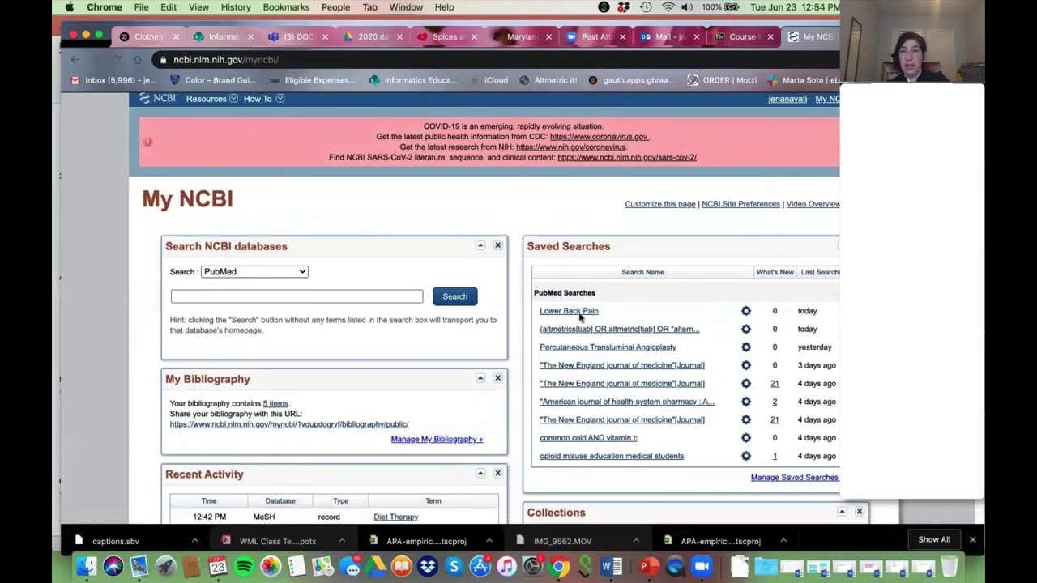
scroll(626, 413, "down", 2)
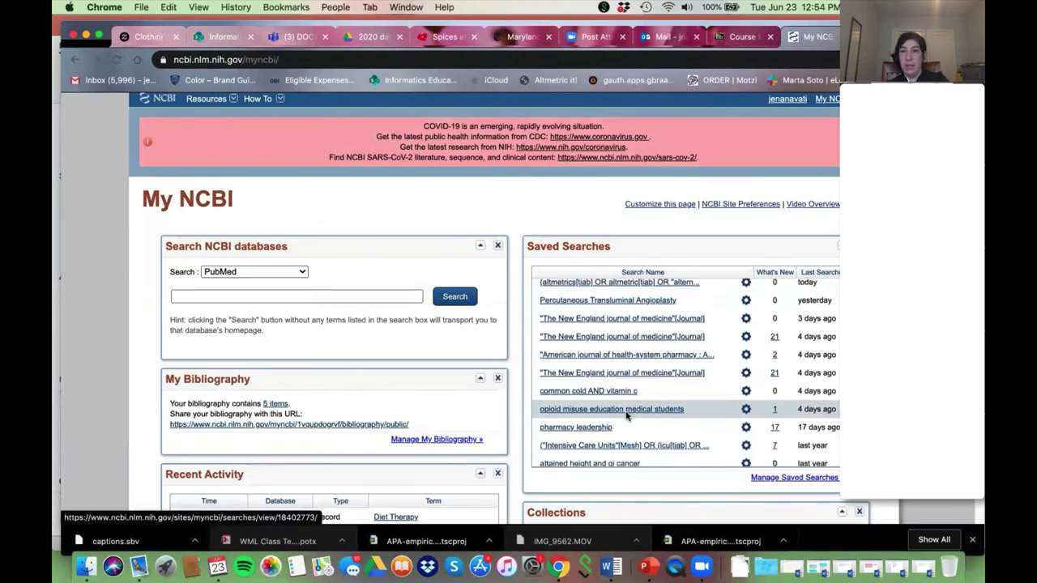
scroll(626, 413, "down", 10)
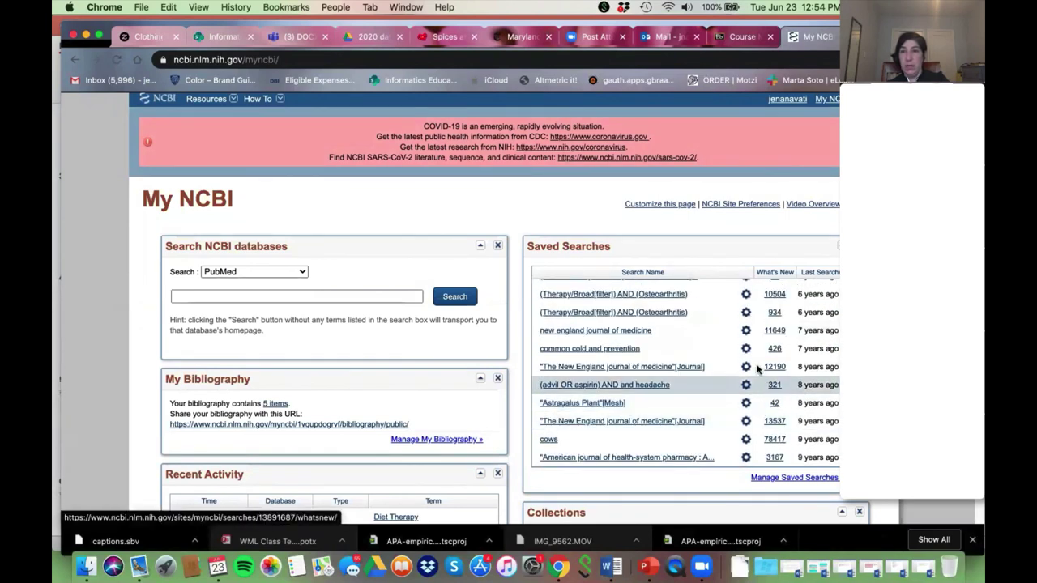
scroll(599, 407, "down", 3)
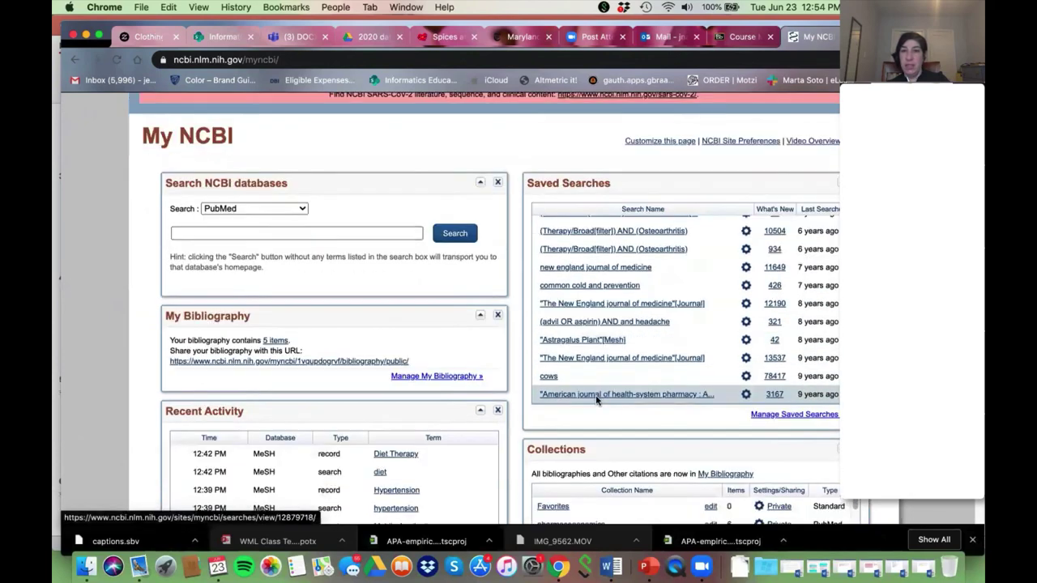
scroll(583, 378, "down", 5)
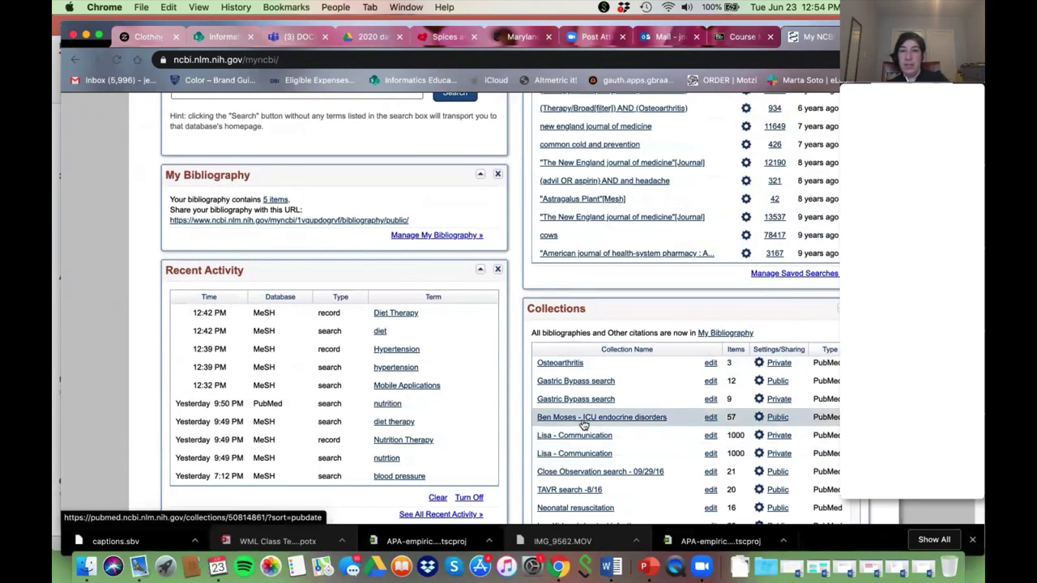
scroll(581, 429, "down", 3)
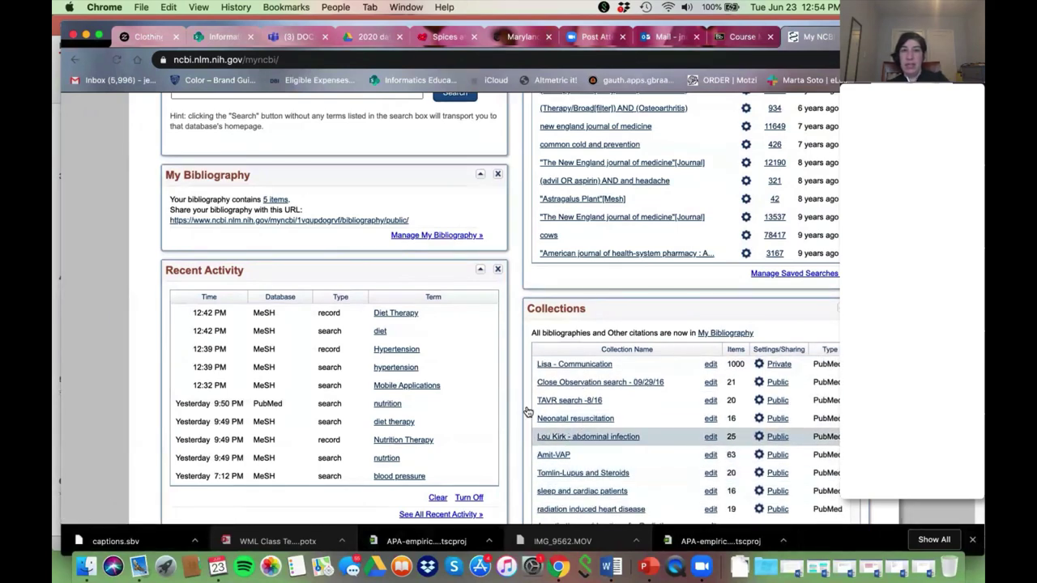
scroll(349, 291, "up", 6)
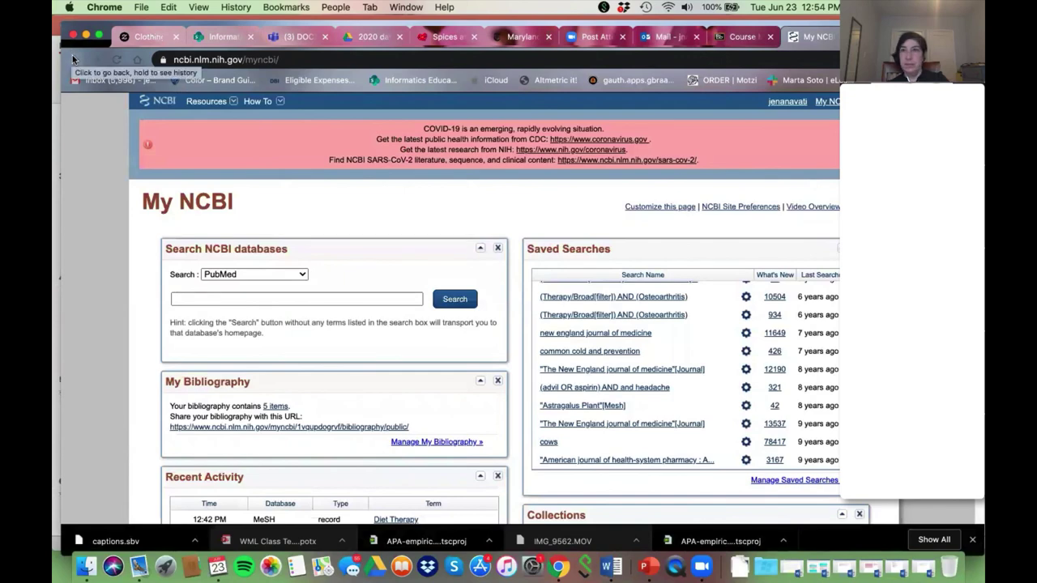
- Go back to PubMed's advanced search and reopen the results of "neuroscience OR neuron* OR brain" from the history
left_click(73, 60)
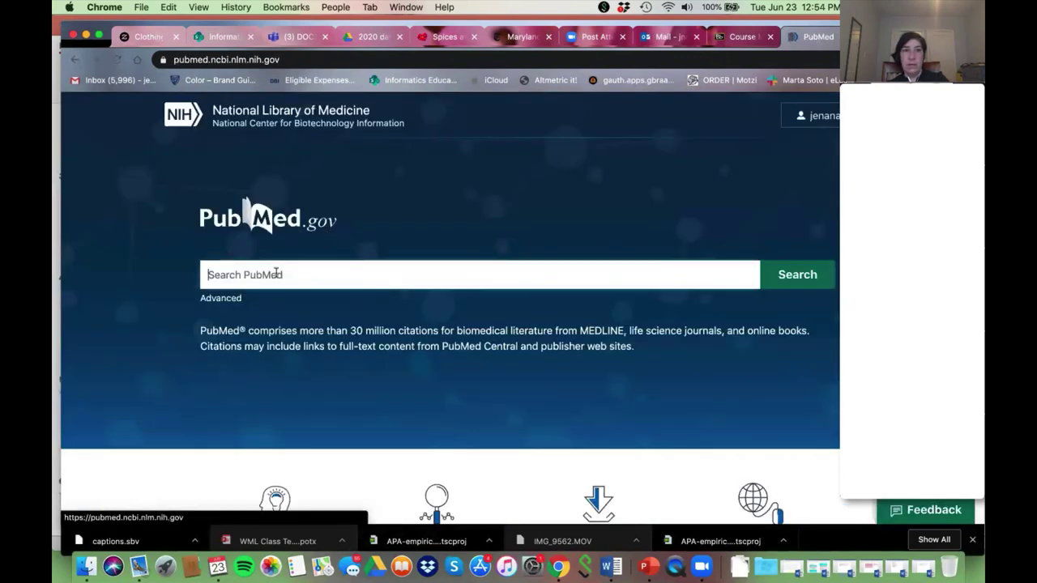
left_click(221, 298)
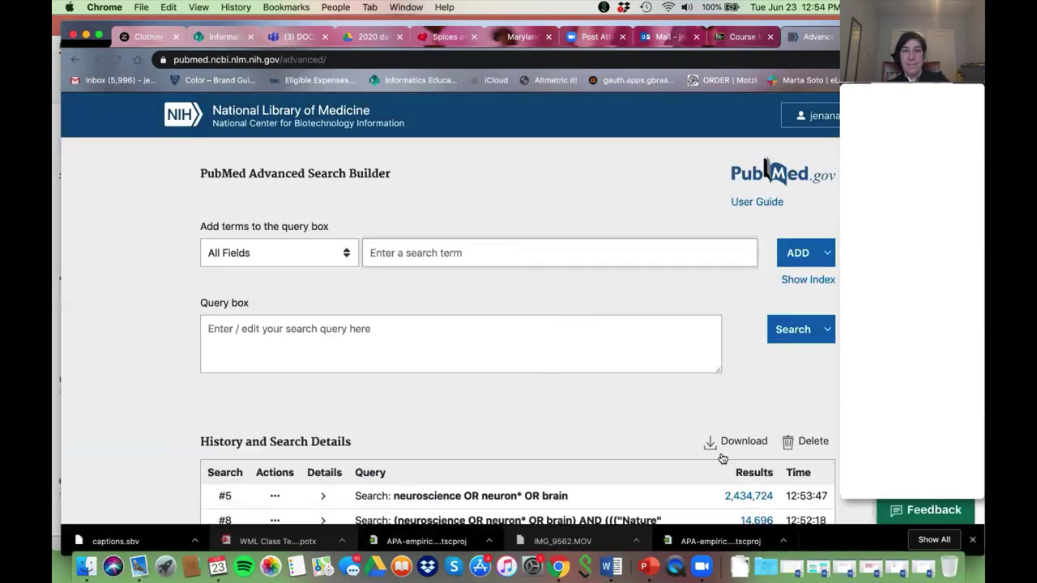
left_click(747, 495)
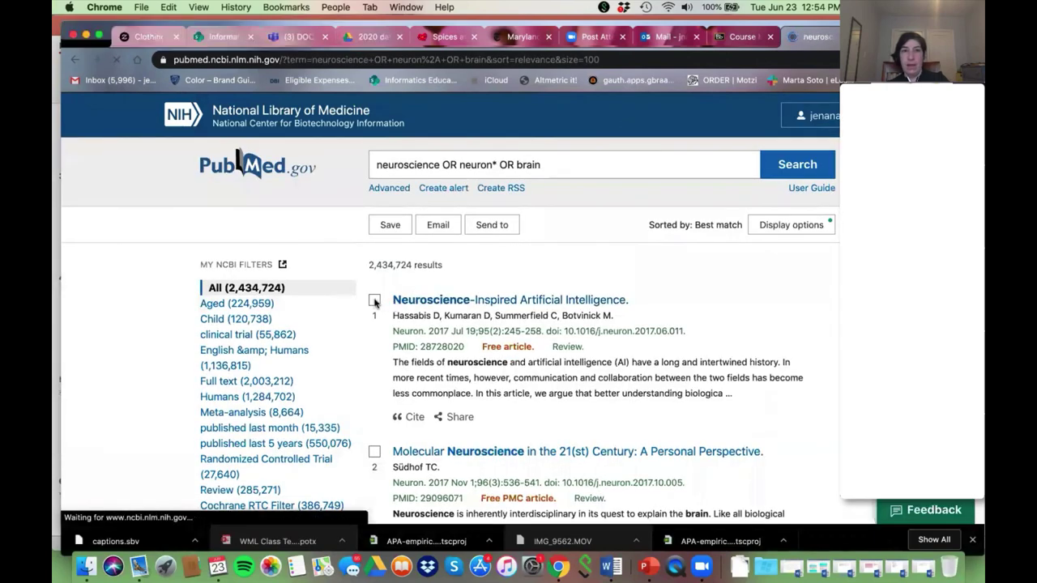
- Select the first two articles in the neuroscience results and start sending them to Collections
left_click(375, 300)
left_click(374, 451)
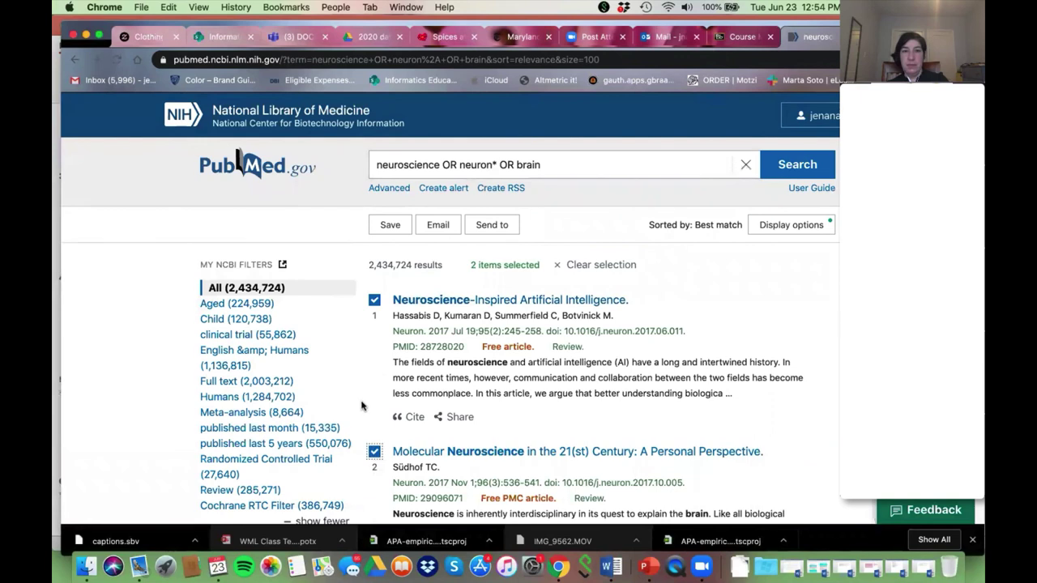
scroll(361, 406, "down", 1)
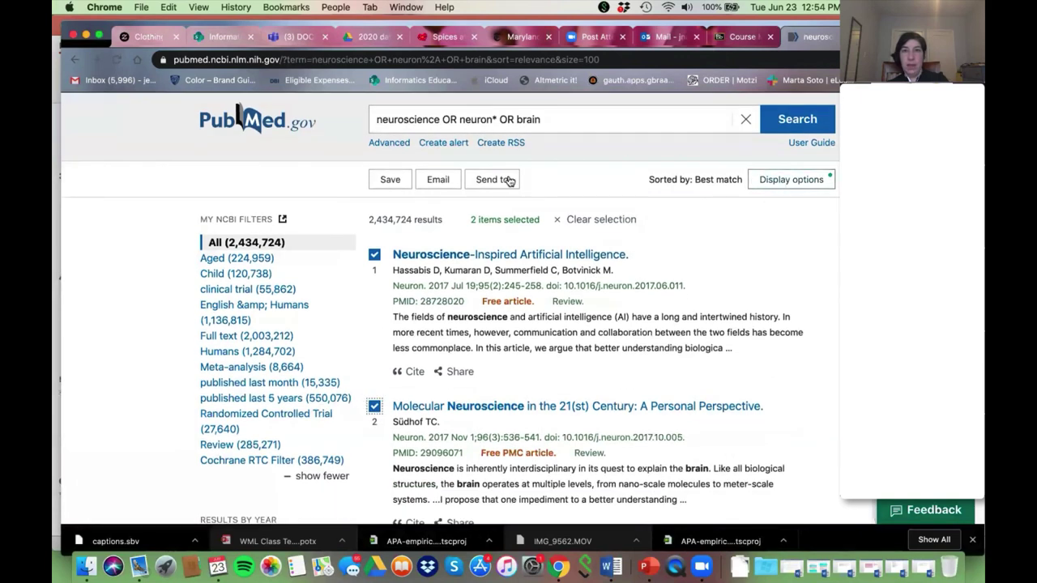
left_click(489, 181)
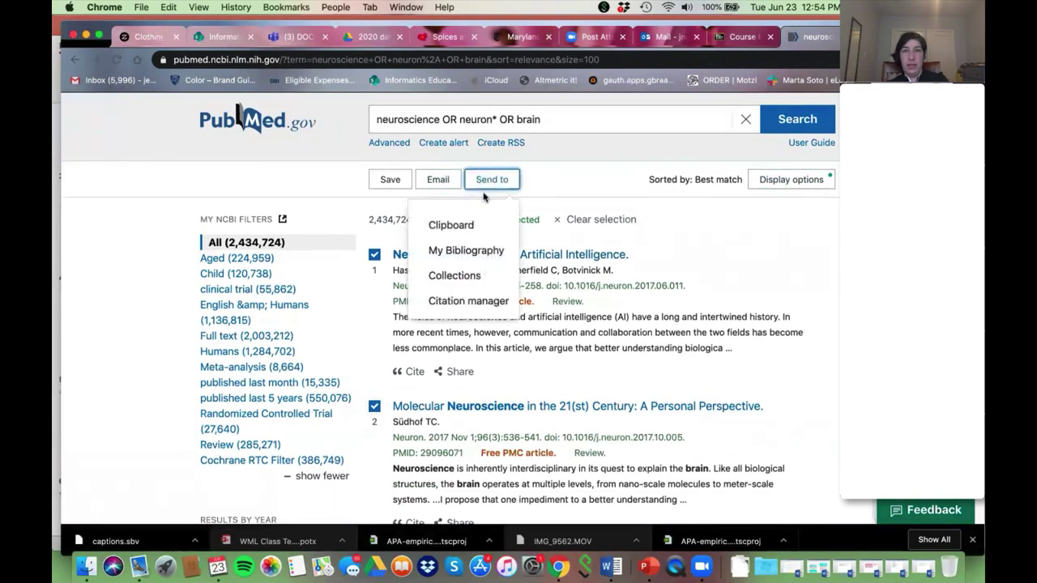
left_click(455, 276)
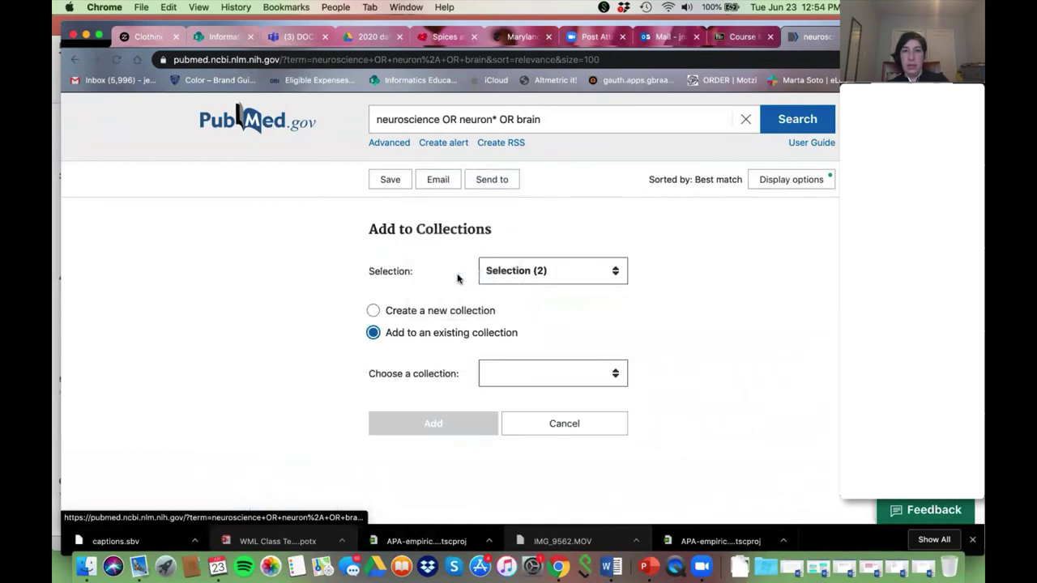
- Add the two selected articles to a new collection named "Neurons"
left_click(373, 312)
left_click(374, 332)
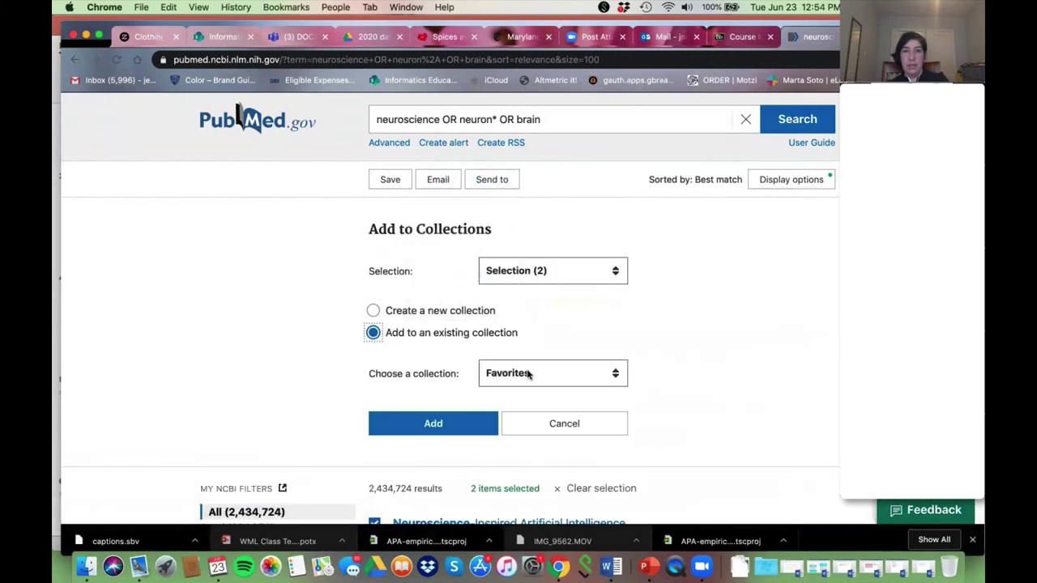
left_click(373, 310)
left_click(506, 366)
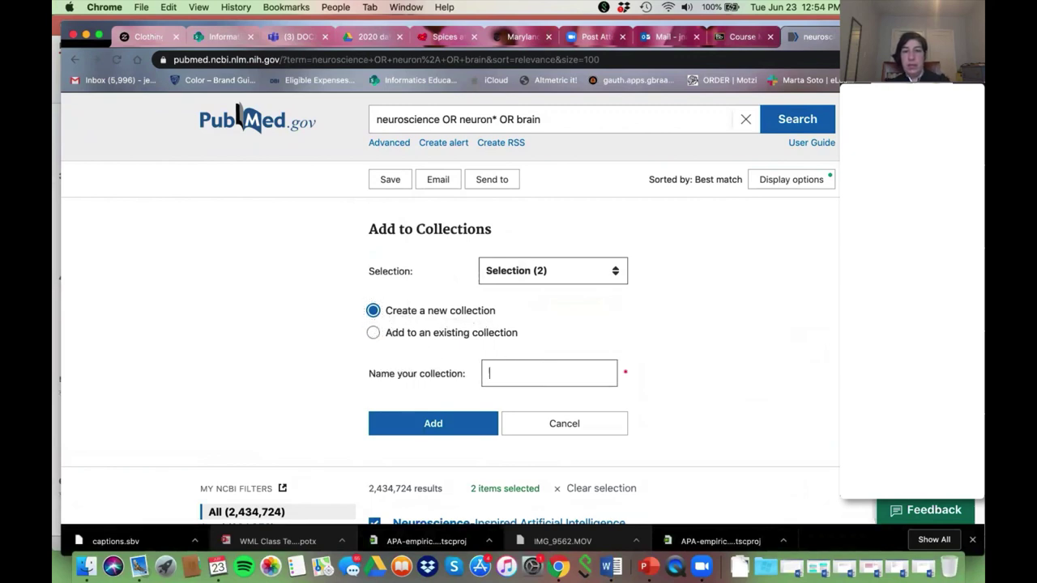
type("Neurons")
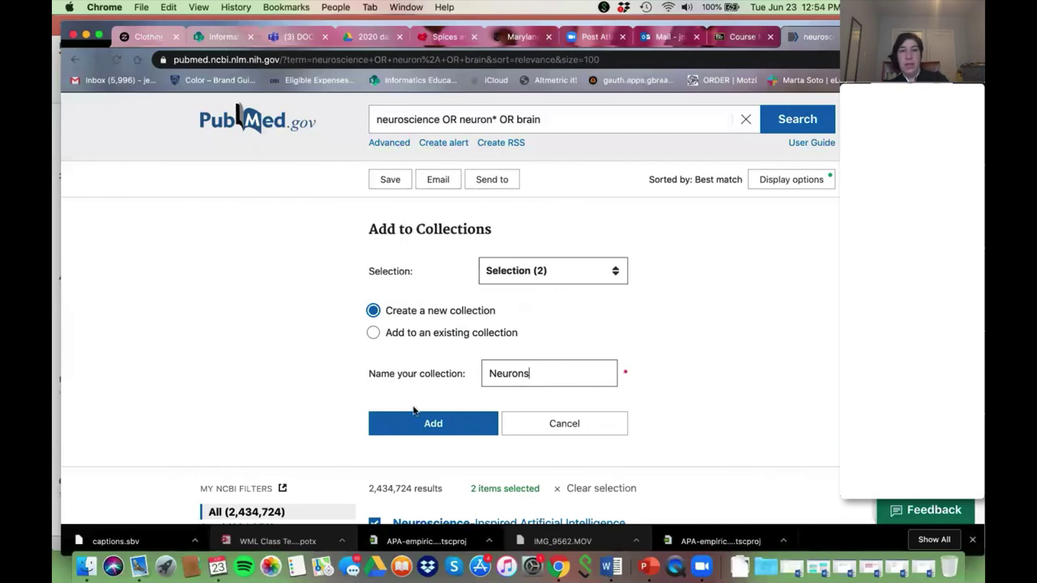
left_click(419, 423)
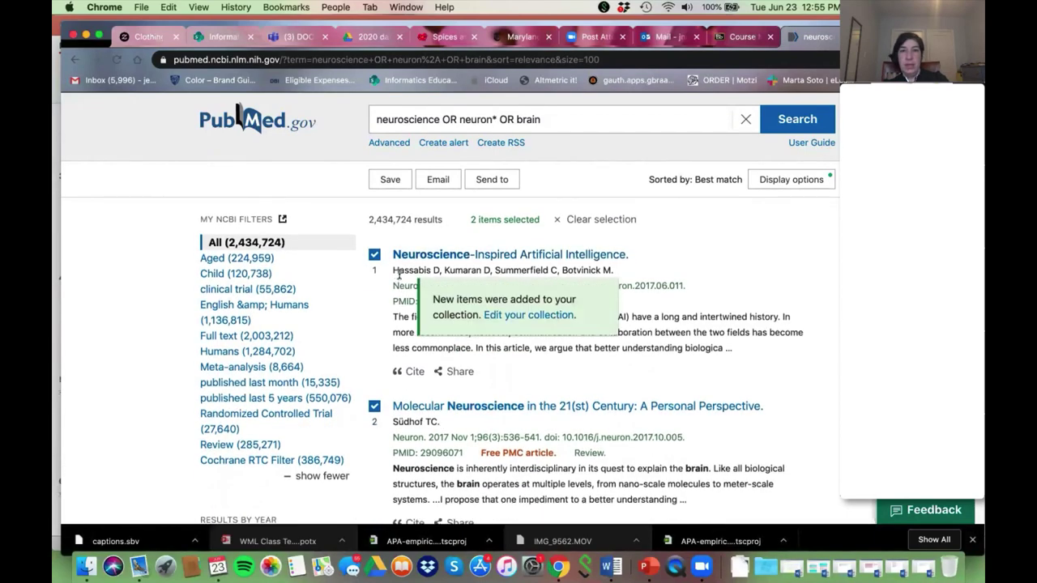
- Make the new Neurons collection public from its edit page and return to the PubMed results
left_click(512, 316)
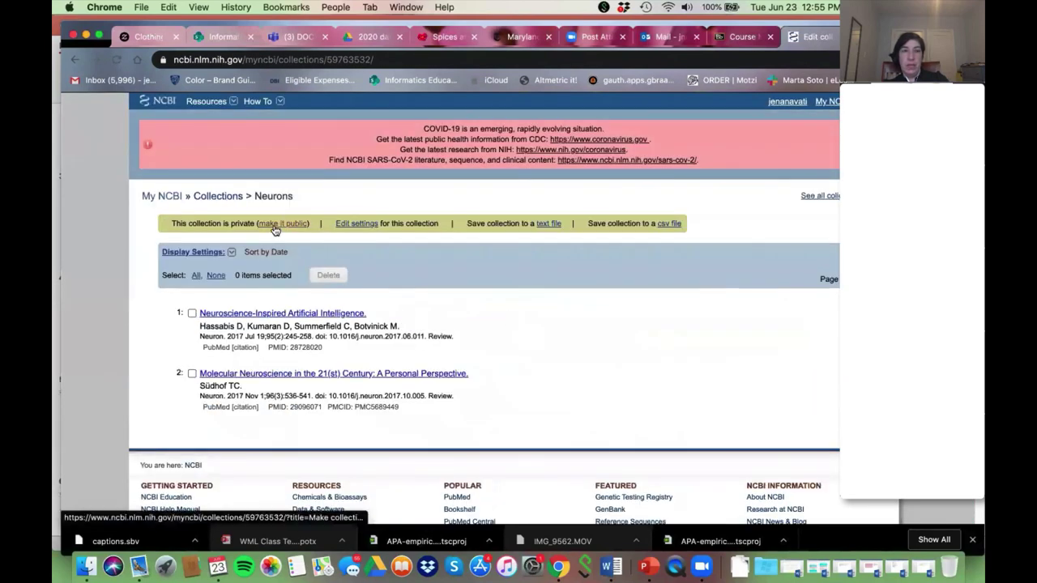
left_click(274, 229)
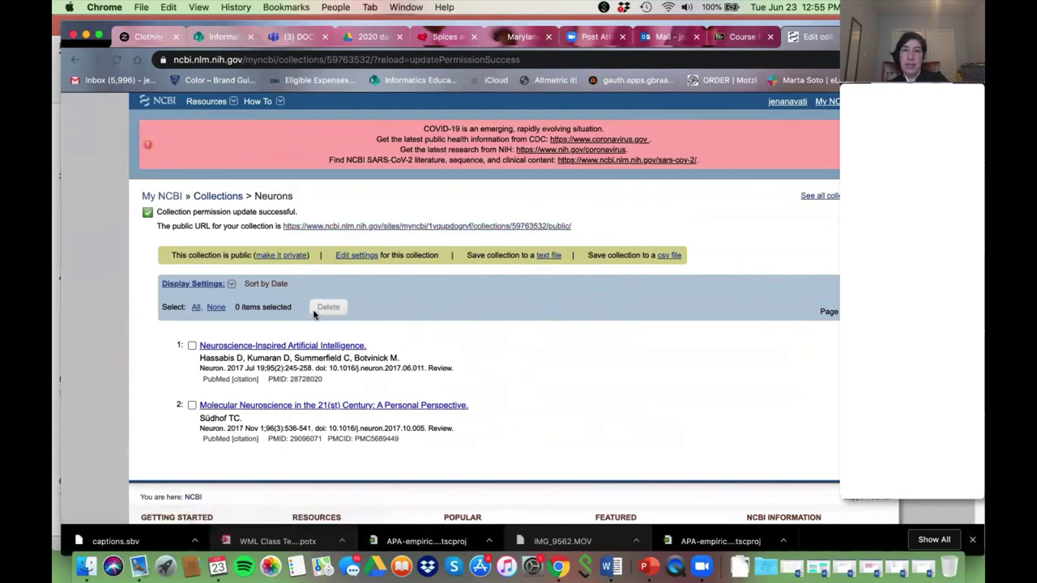
left_click(76, 63)
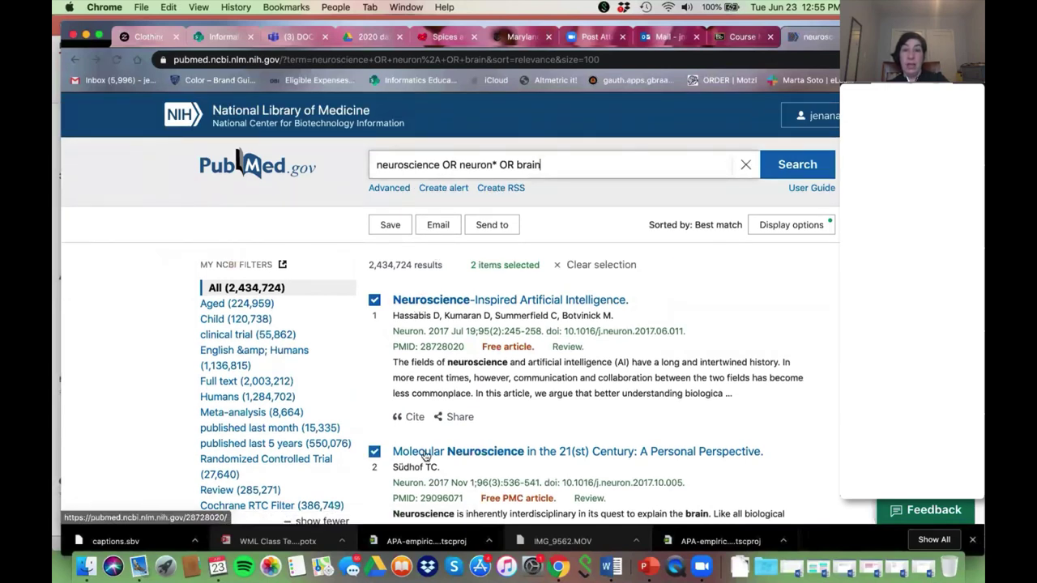
- Export the two selected citations to a file for external citation management software
left_click(489, 230)
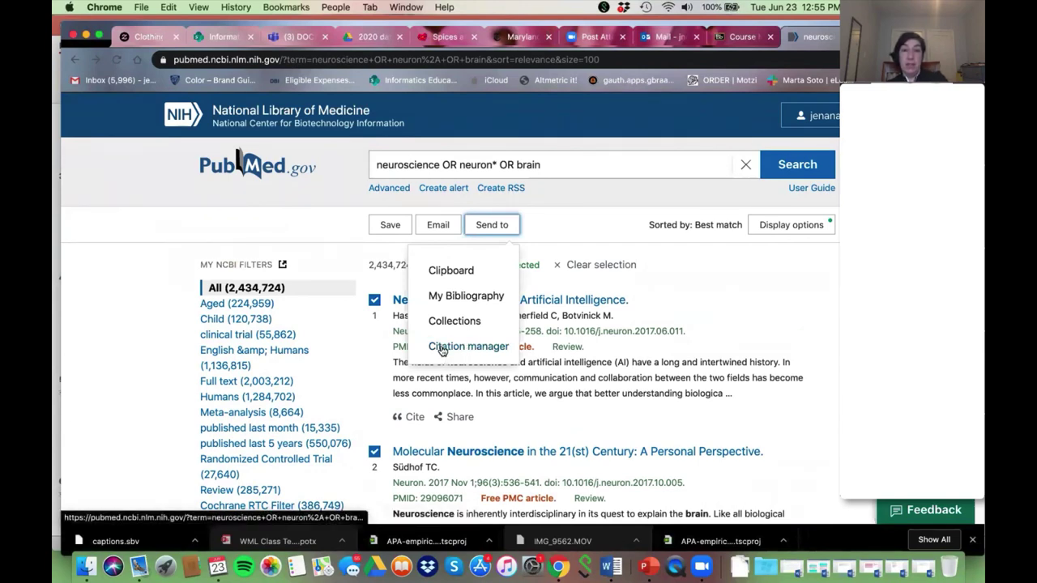
left_click(442, 347)
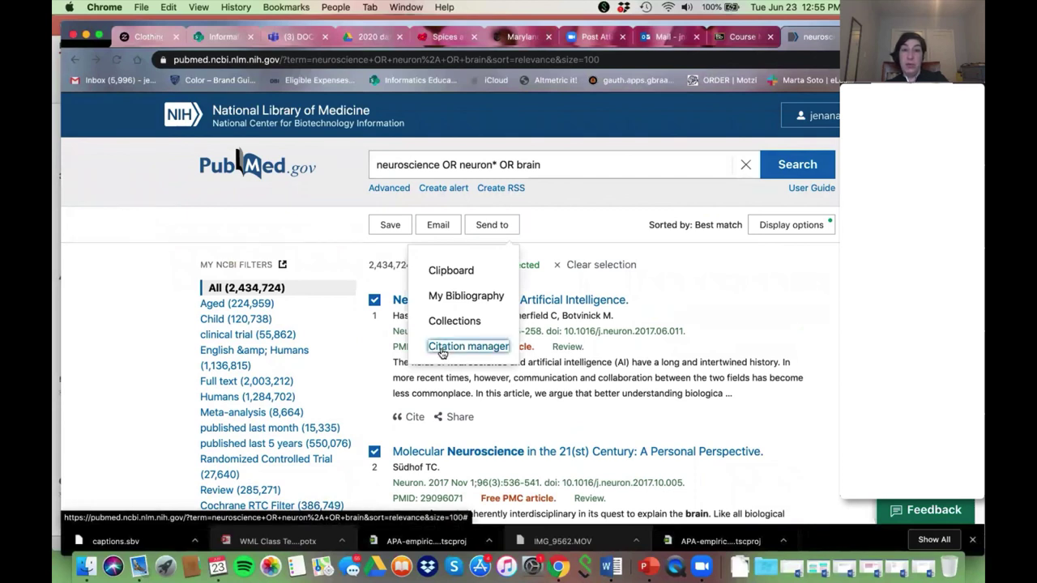
left_click(441, 321)
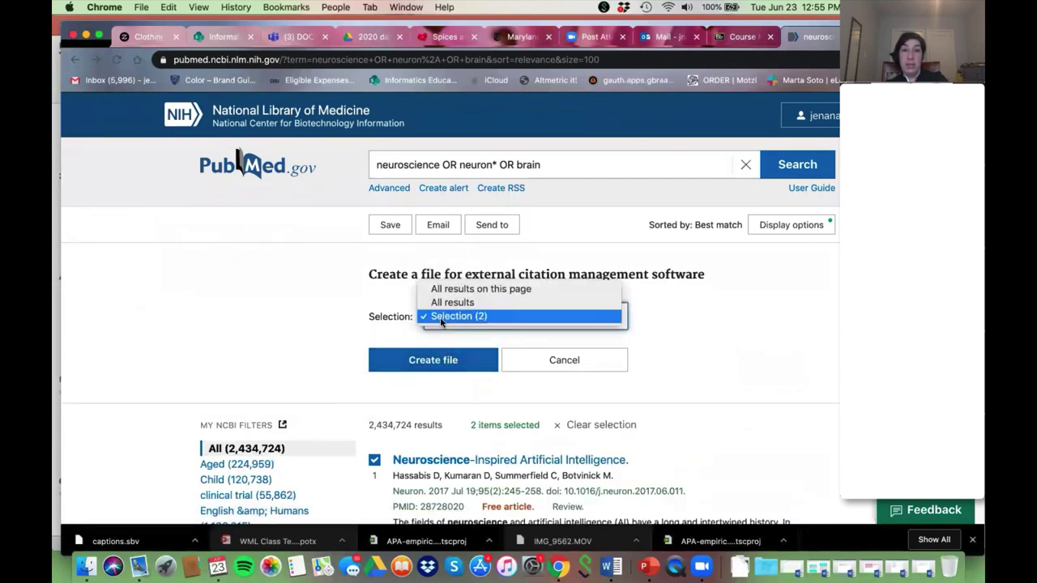
left_click(441, 318)
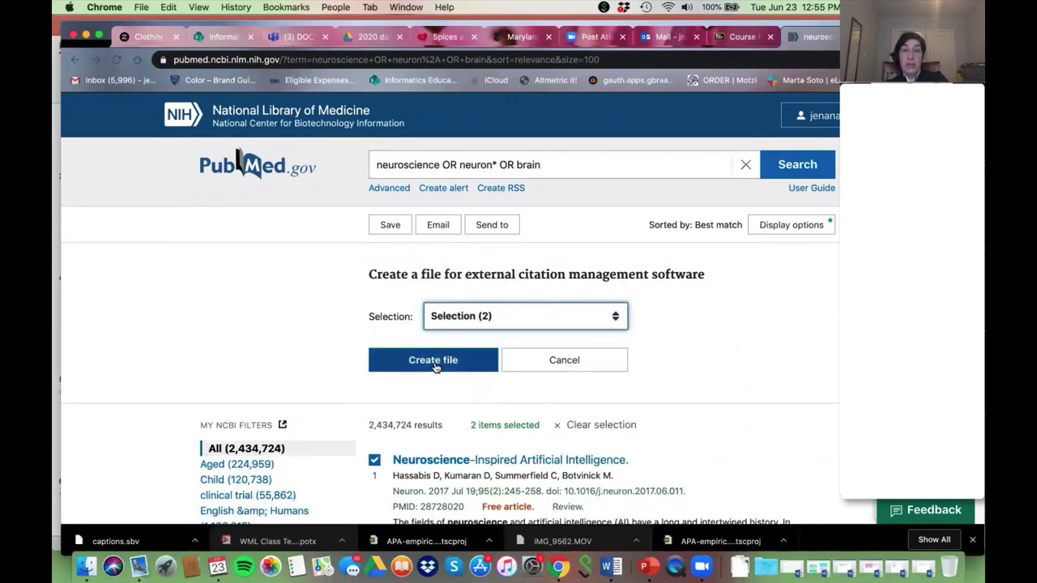
left_click(434, 364)
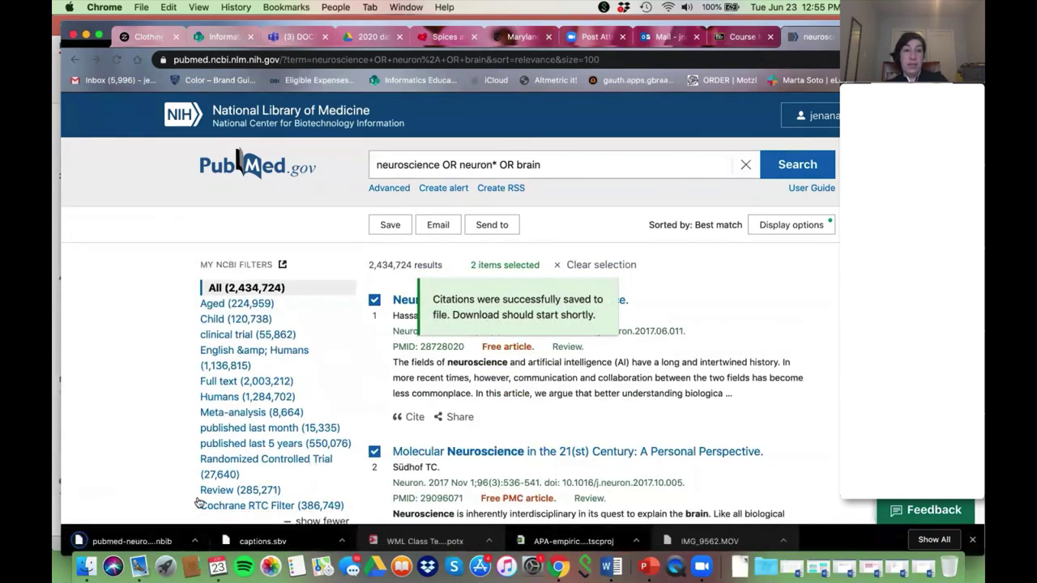
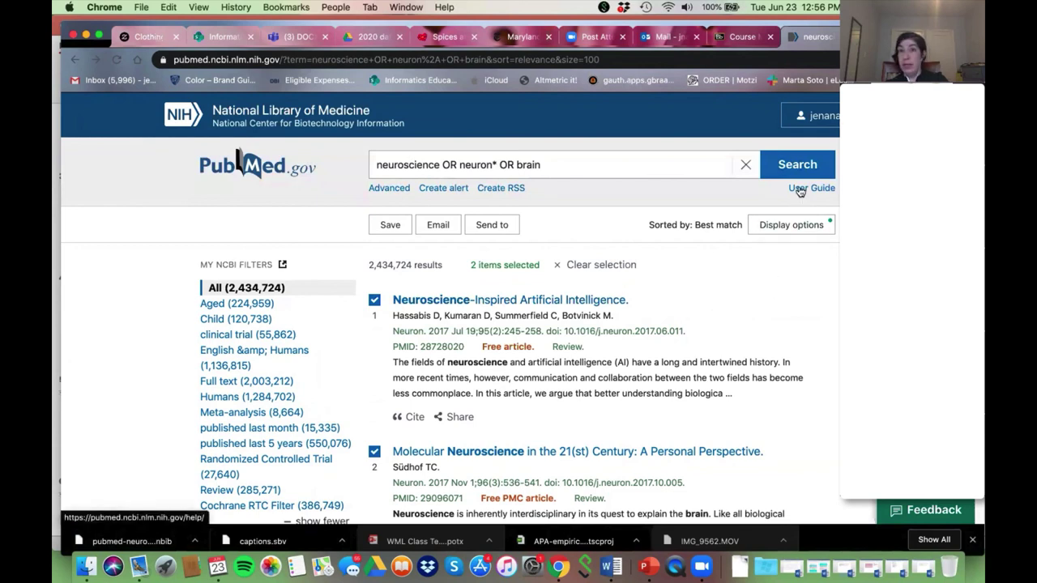
- Open the Search Field descriptions and tags section in the appendices of the PubMed User Guide
left_click(800, 189)
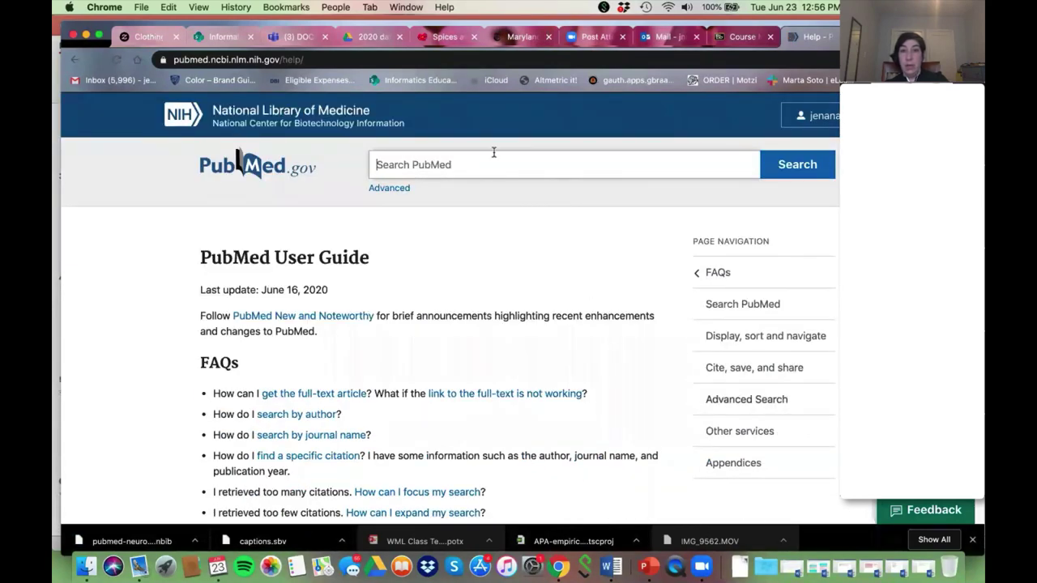
left_click(718, 464)
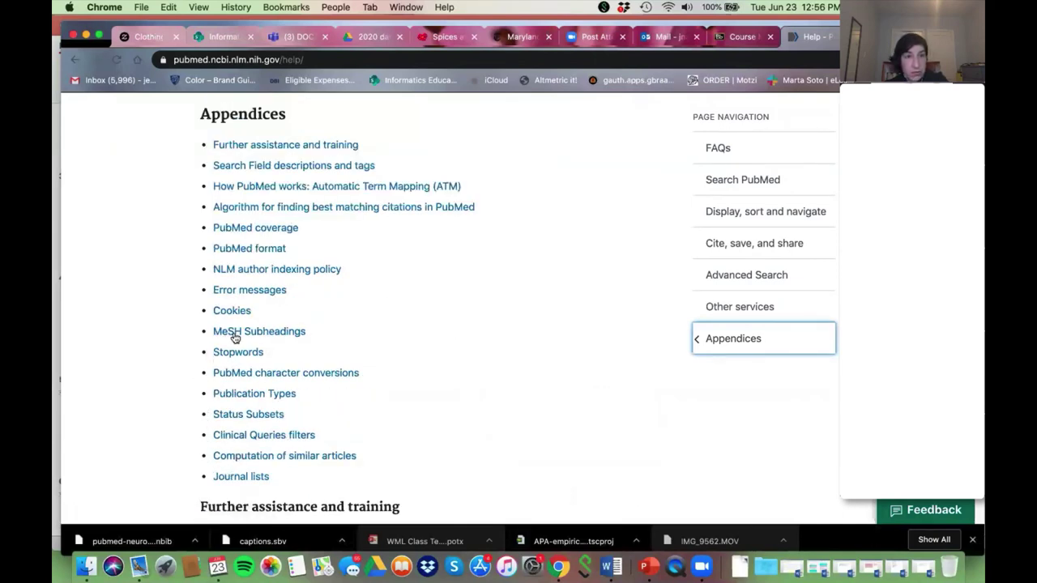
left_click(235, 166)
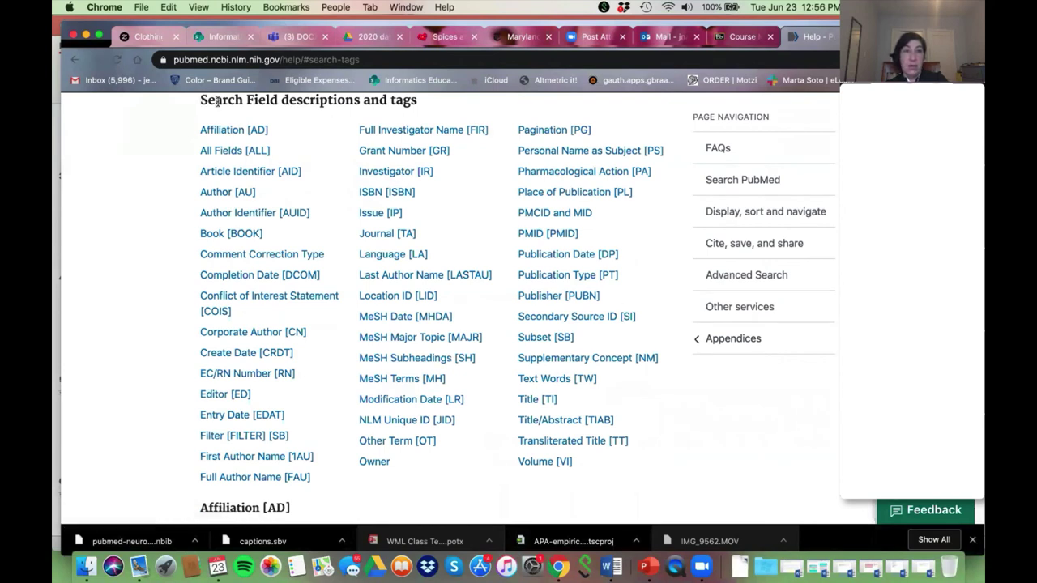
- Examine the list of search field tags, including Author [AU], Text Words [TW] and Title [TI]
left_click_drag(217, 101, 442, 116)
left_click(340, 166)
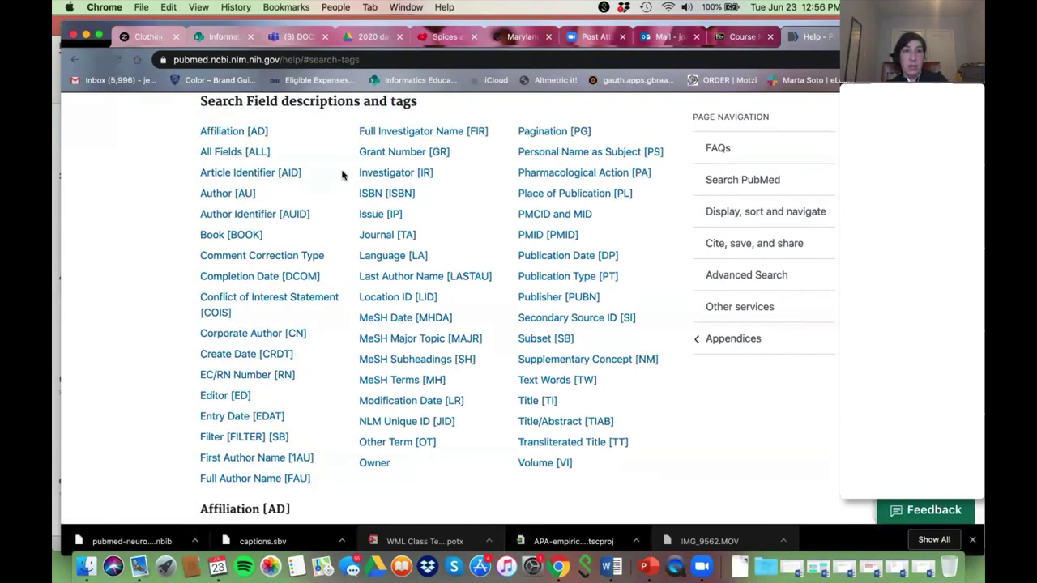
left_click_drag(206, 191, 264, 201)
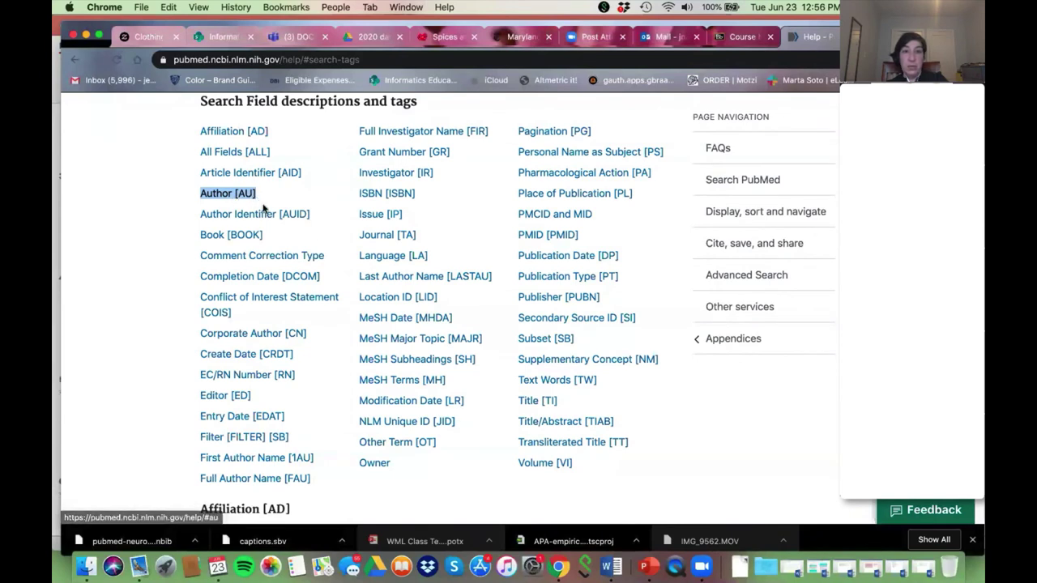
left_click(462, 482)
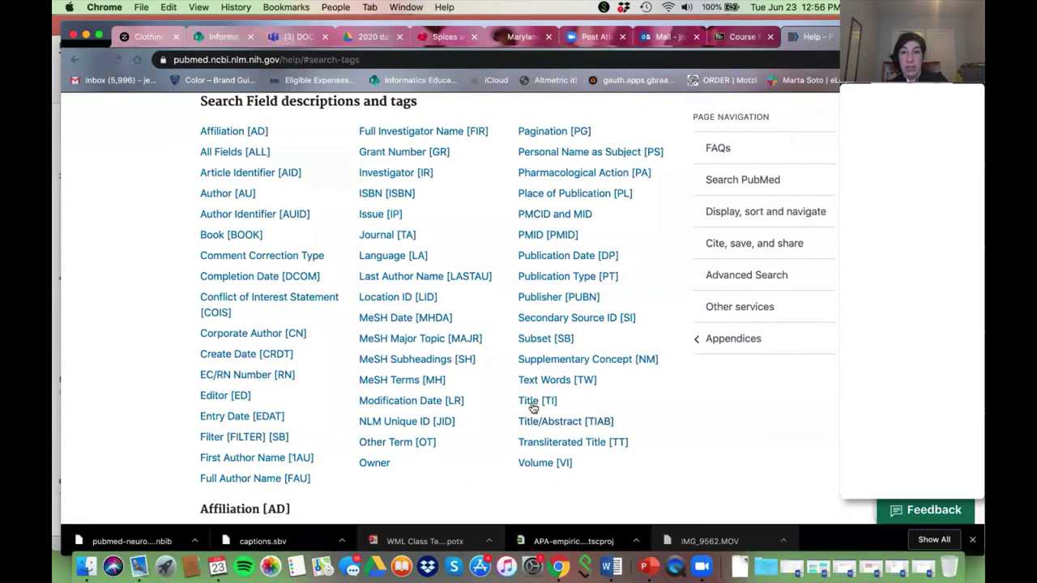
left_click_drag(513, 384, 591, 416)
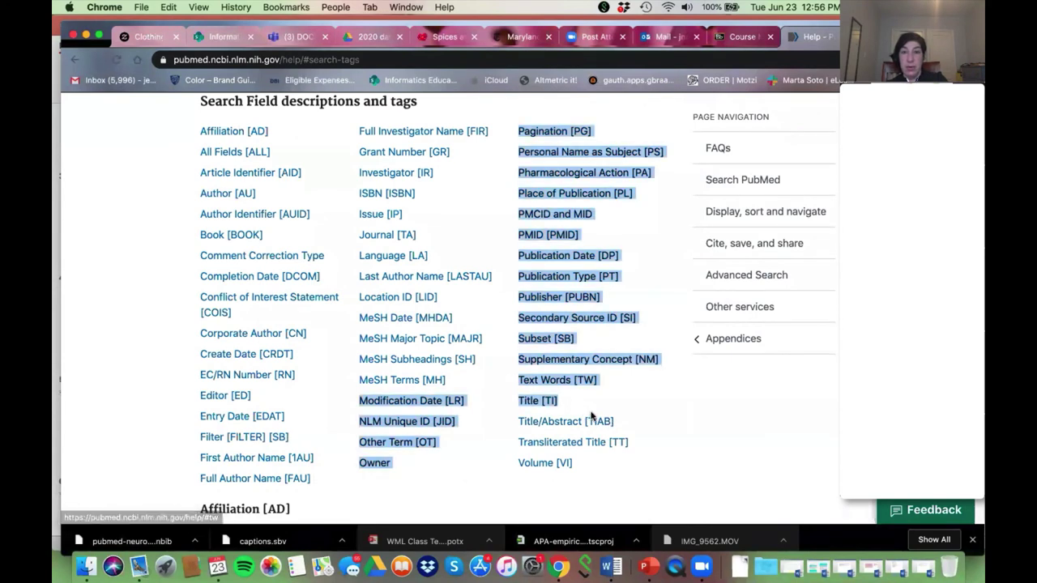
left_click(494, 475)
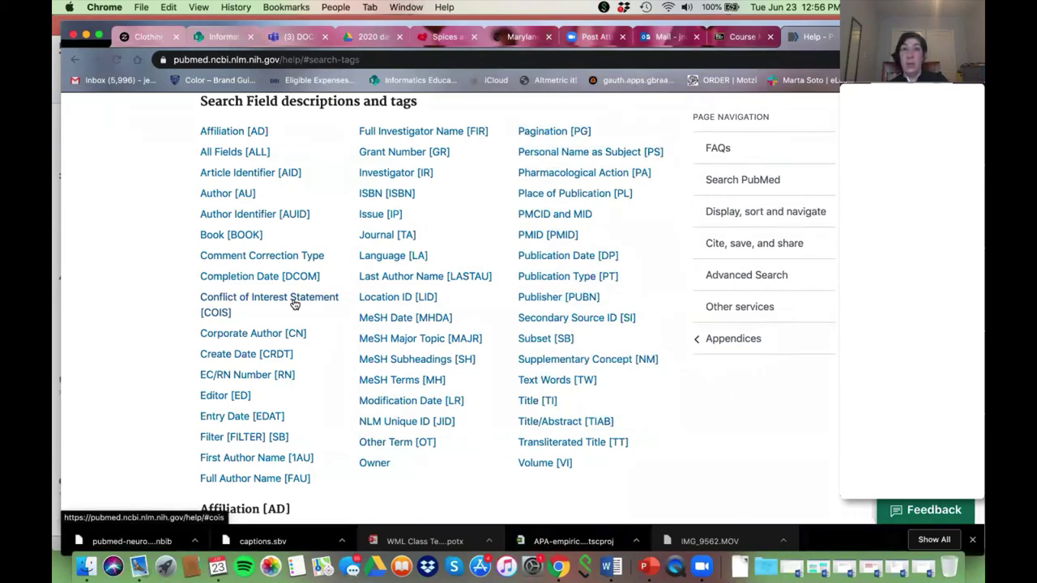
- Search the web for "youtube welch medical library" and open the Welch Medical Library channel on YouTube
left_click(215, 60)
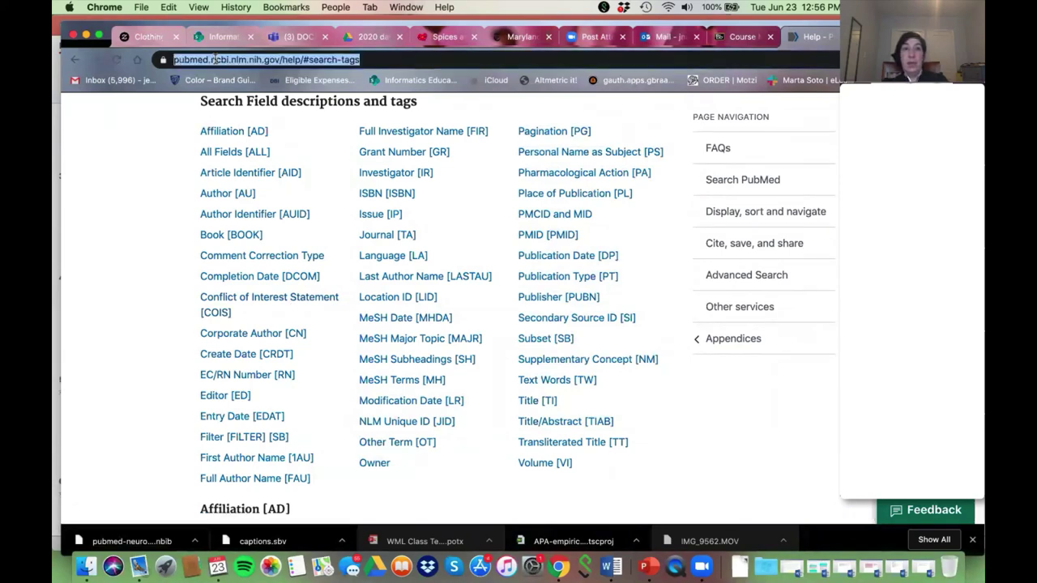
type("youtube welch")
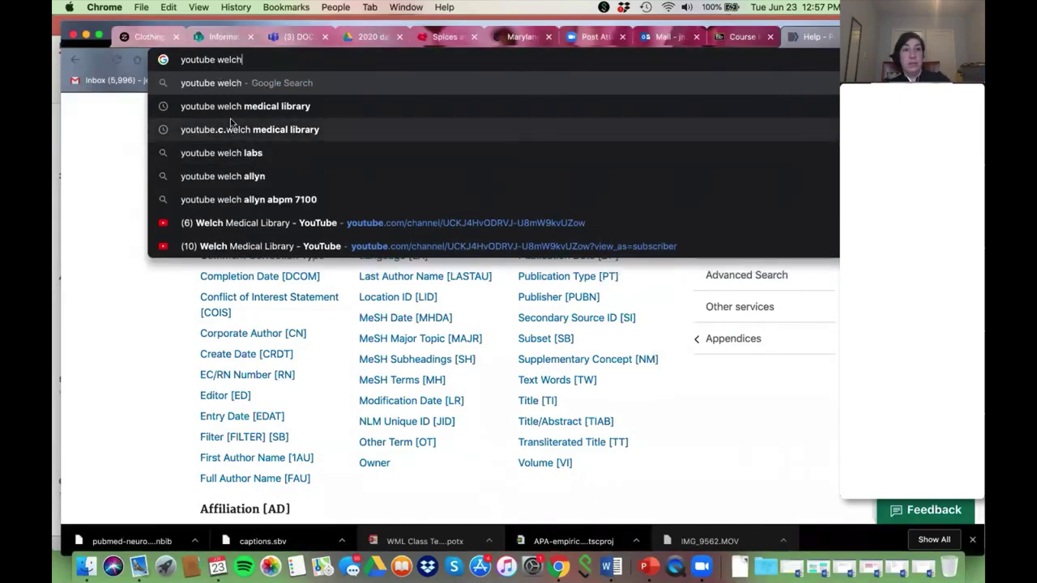
left_click(230, 108)
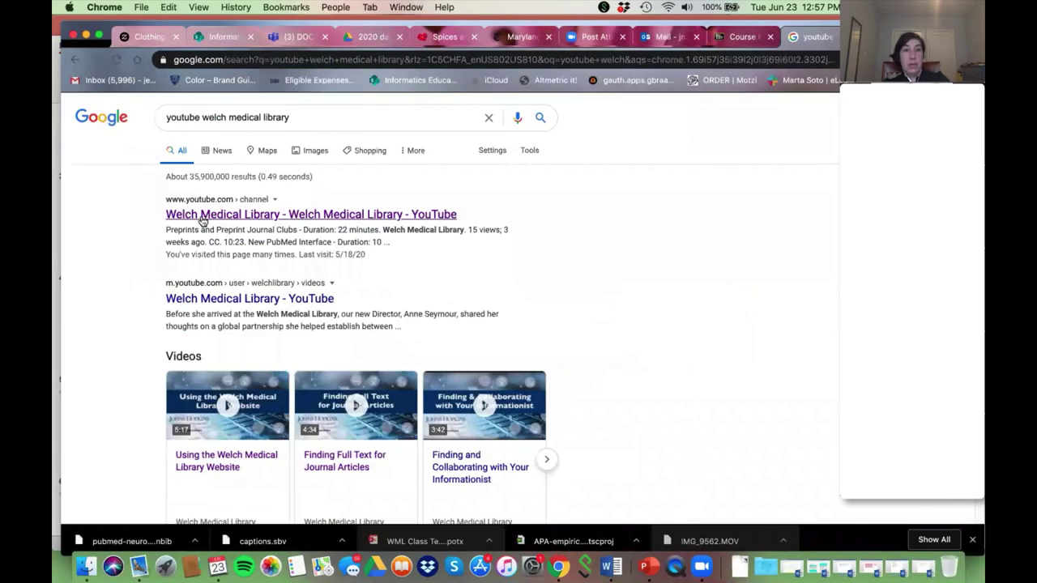
left_click(201, 216)
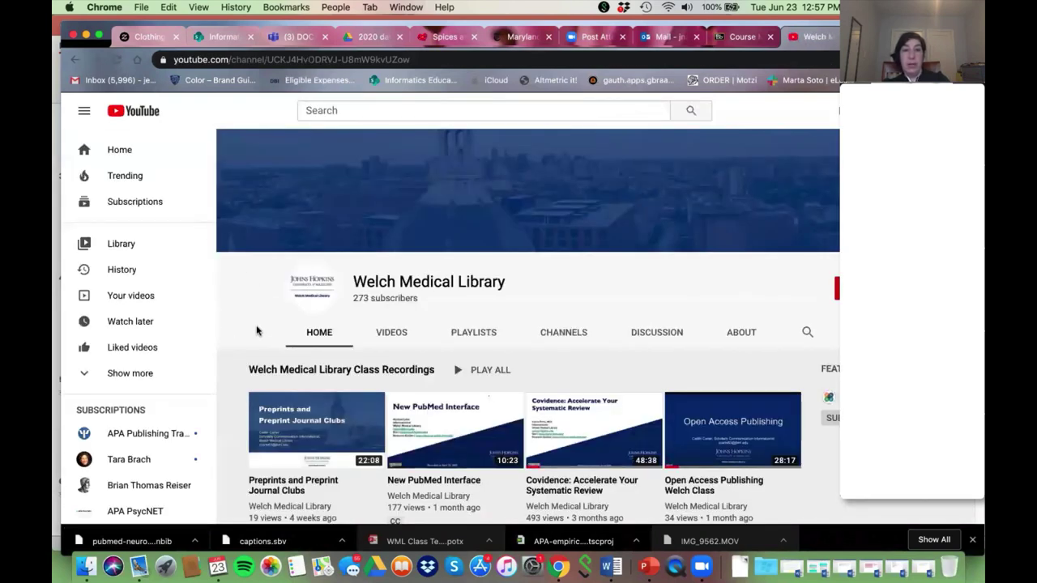
- Examine the channel's video series, especially the lectures in "Using PubMed to Find High-Quality Literature"
scroll(258, 316, "down", 5)
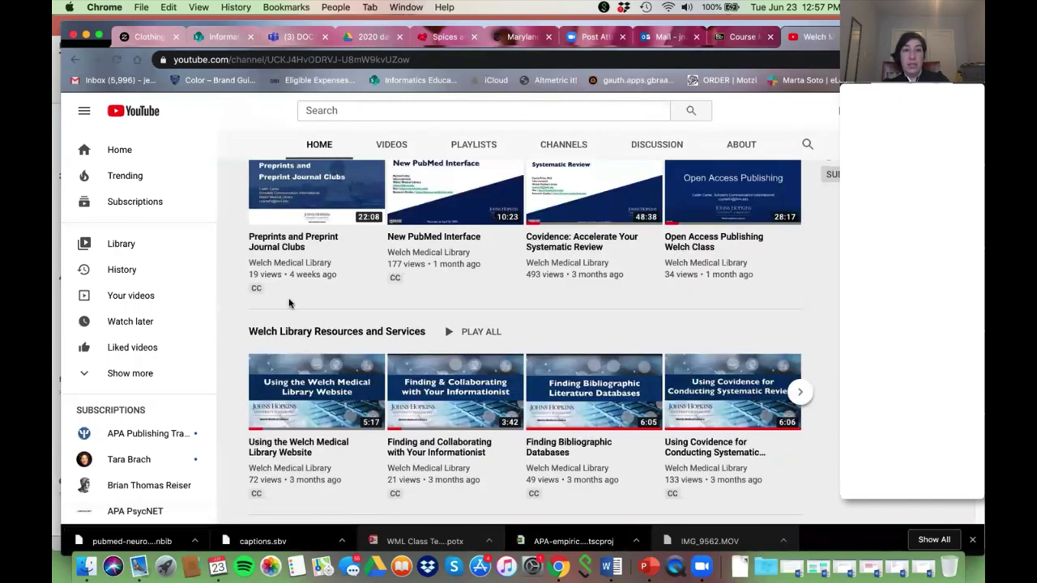
scroll(289, 325, "down", 1)
scroll(307, 380, "down", 4)
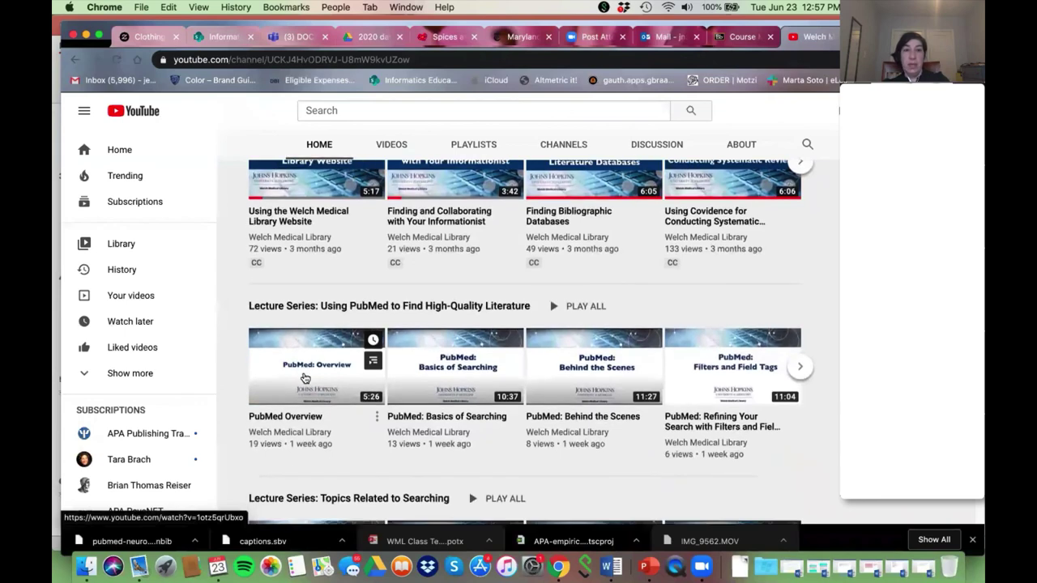
scroll(304, 379, "down", 4)
scroll(304, 378, "up", 2)
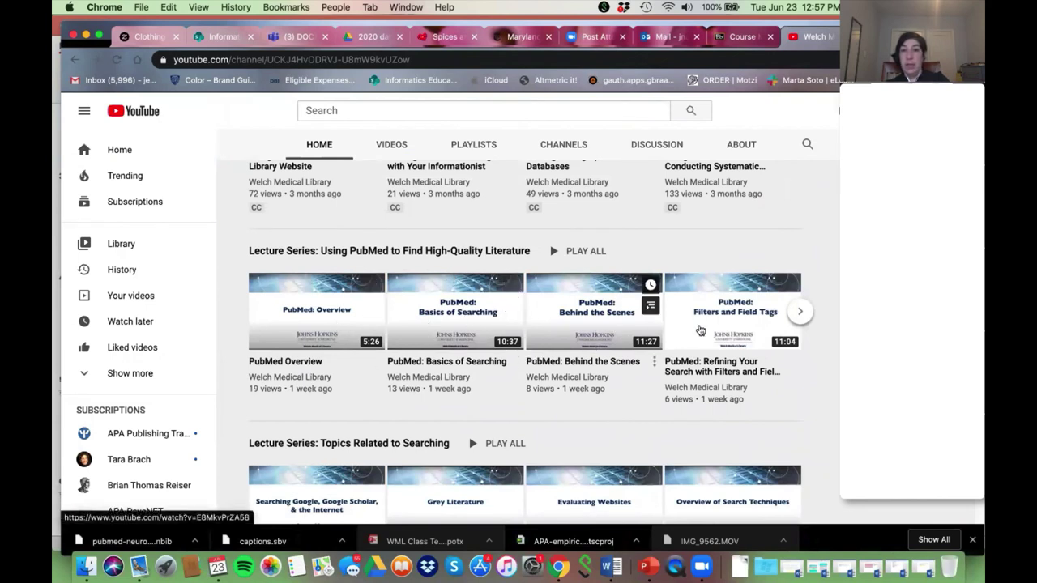
left_click(797, 316)
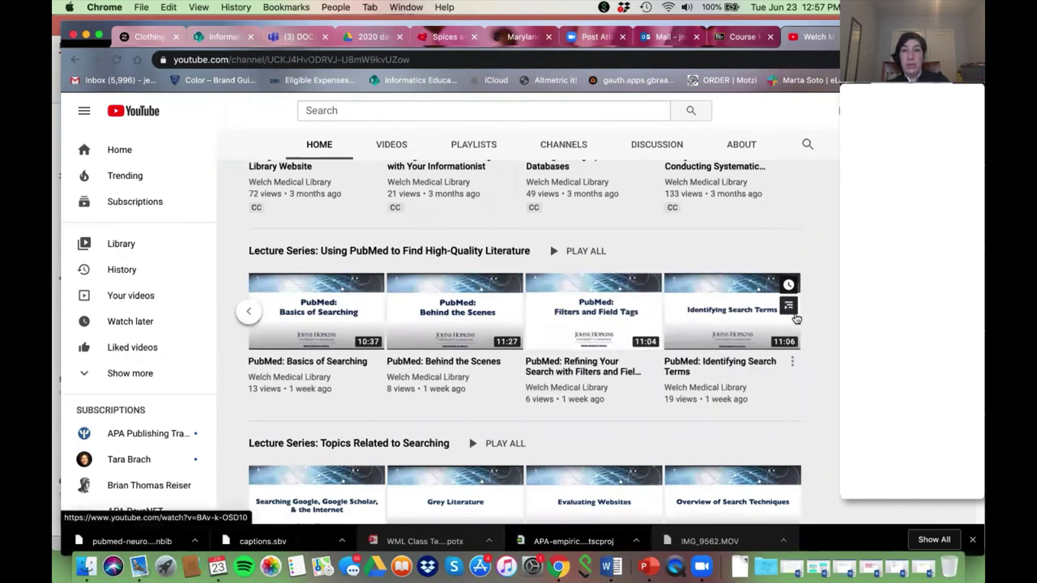
left_click(244, 312)
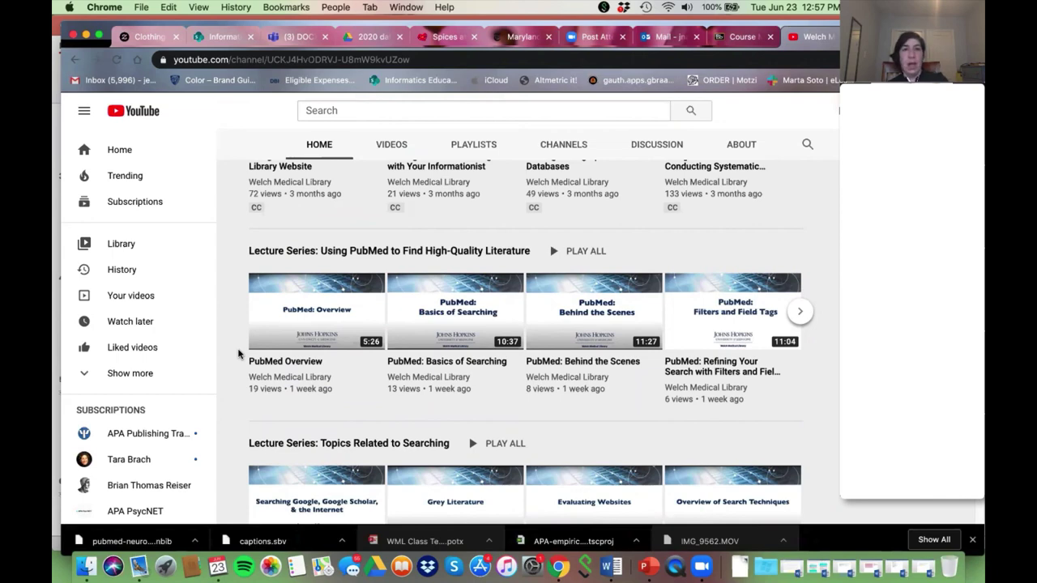
scroll(243, 350, "up", 1)
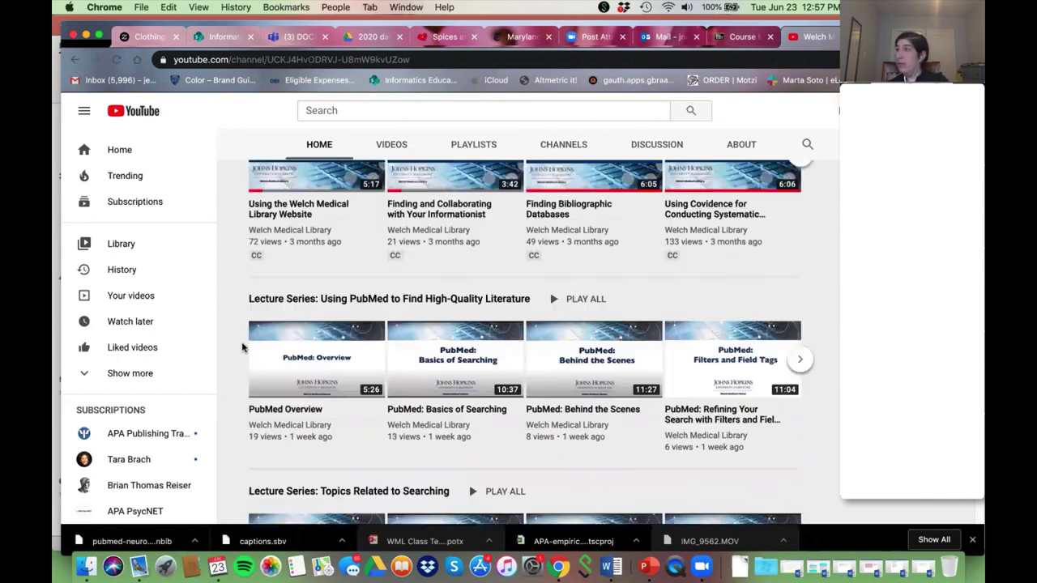
scroll(241, 349, "up", 6)
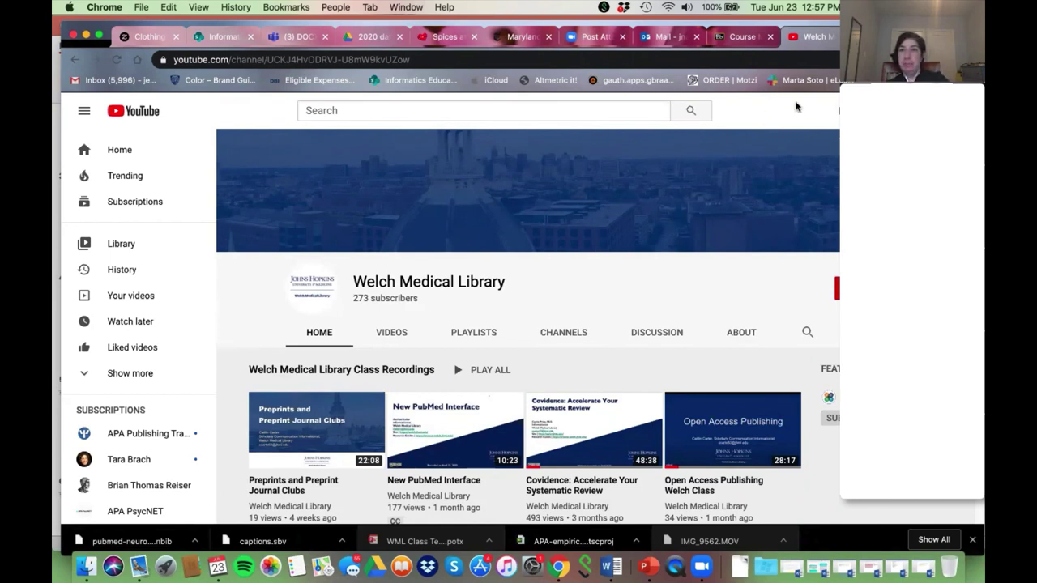
left_click(625, 57)
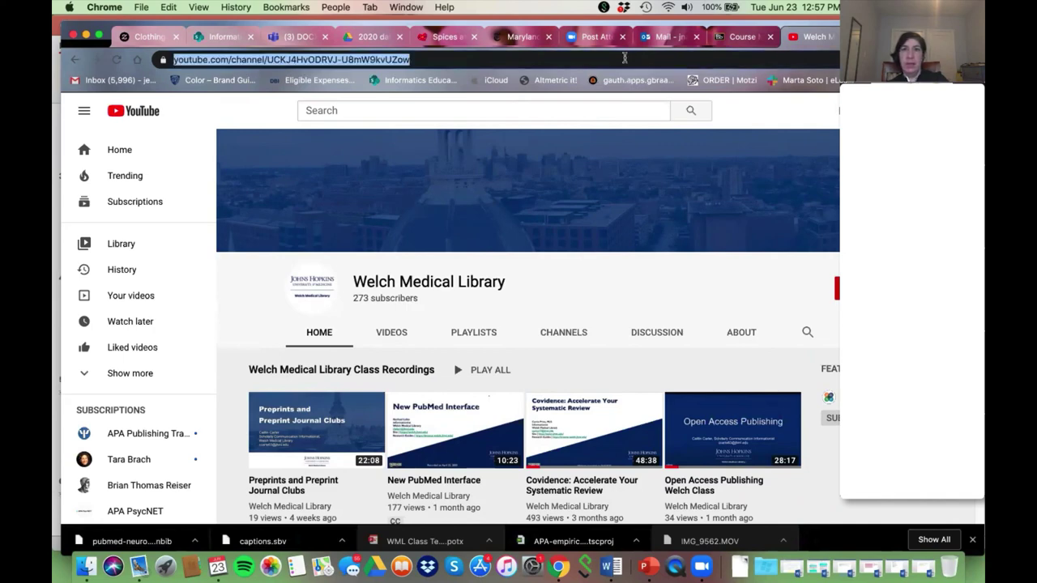
type("www.pub")
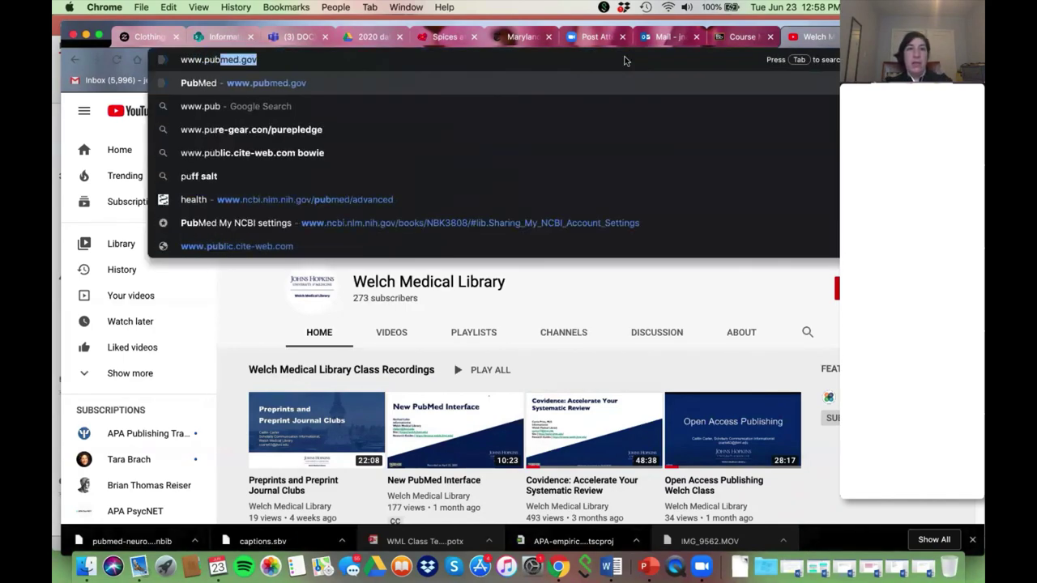
key("Return")
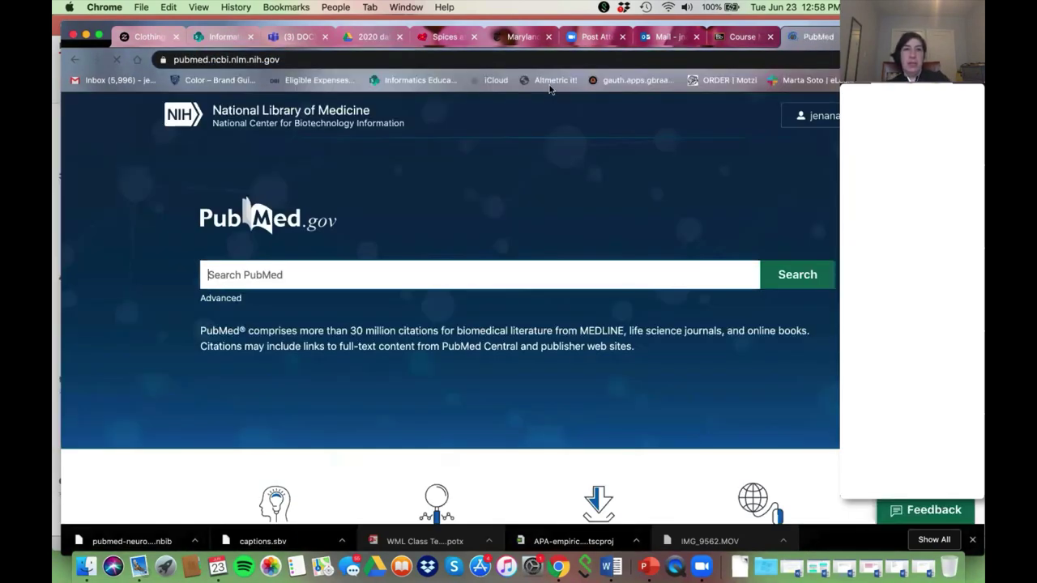
type("cancer")
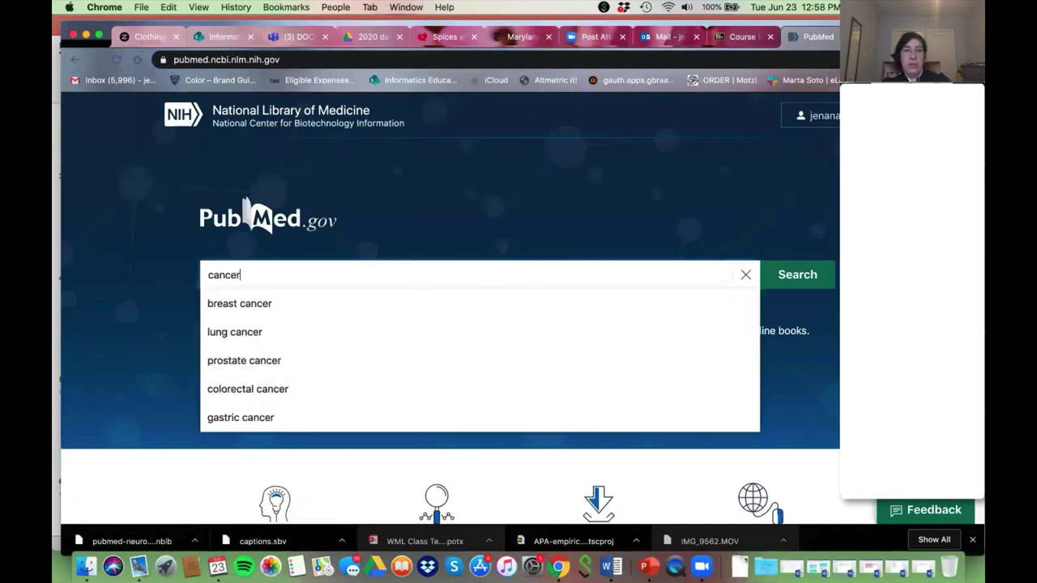
key("Return")
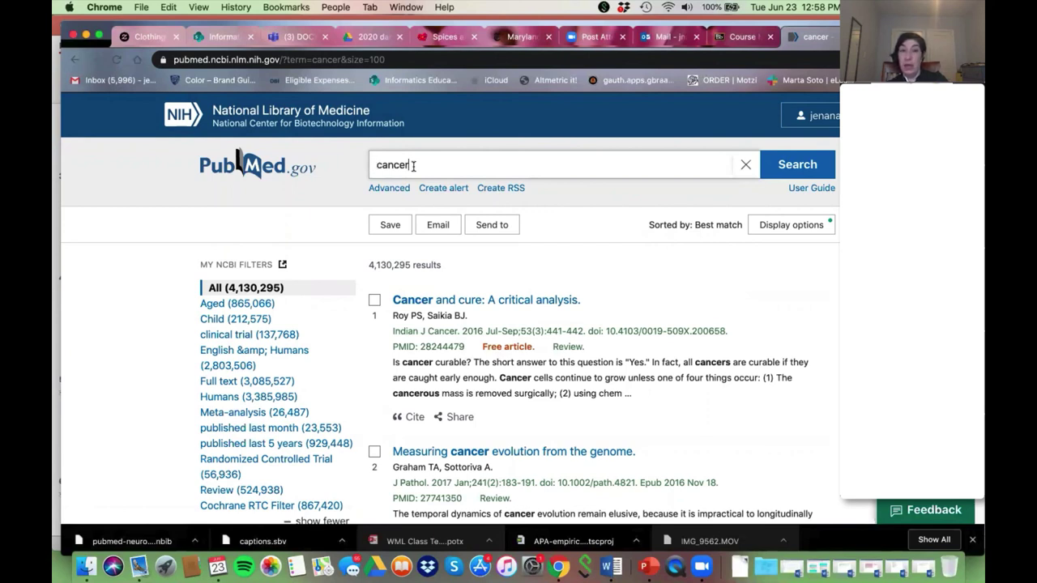
- Examine the journal name "Indian J Cancer" in the first result and the search suggestions offered for "cancer"
left_click_drag(393, 331, 452, 333)
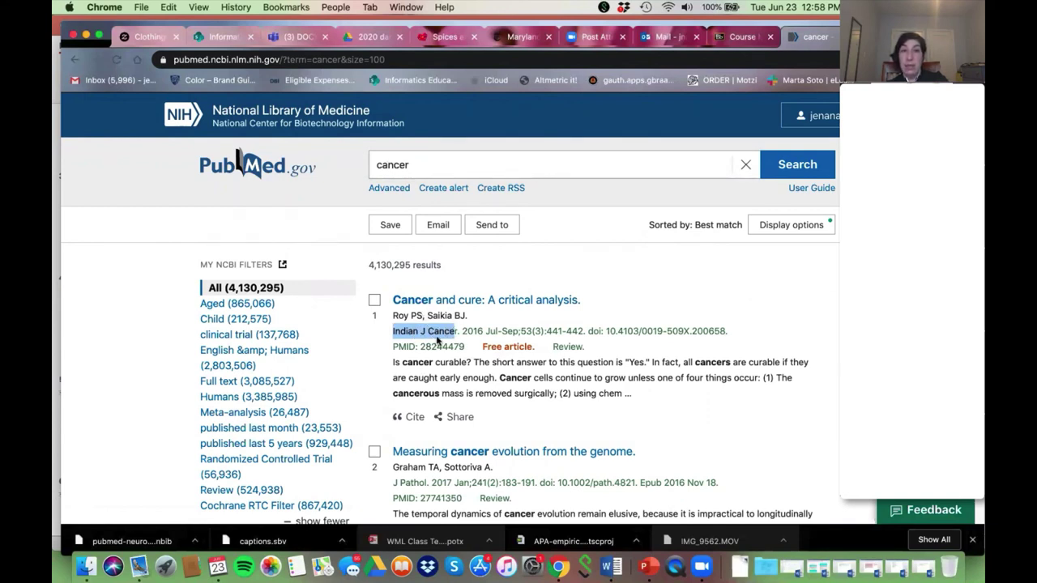
left_click(415, 168)
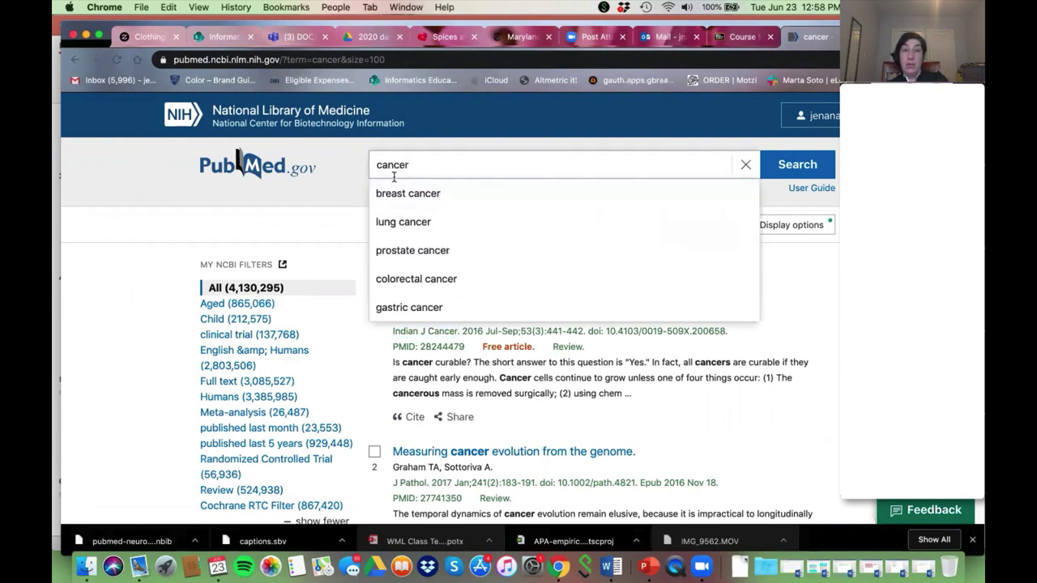
left_click(463, 372)
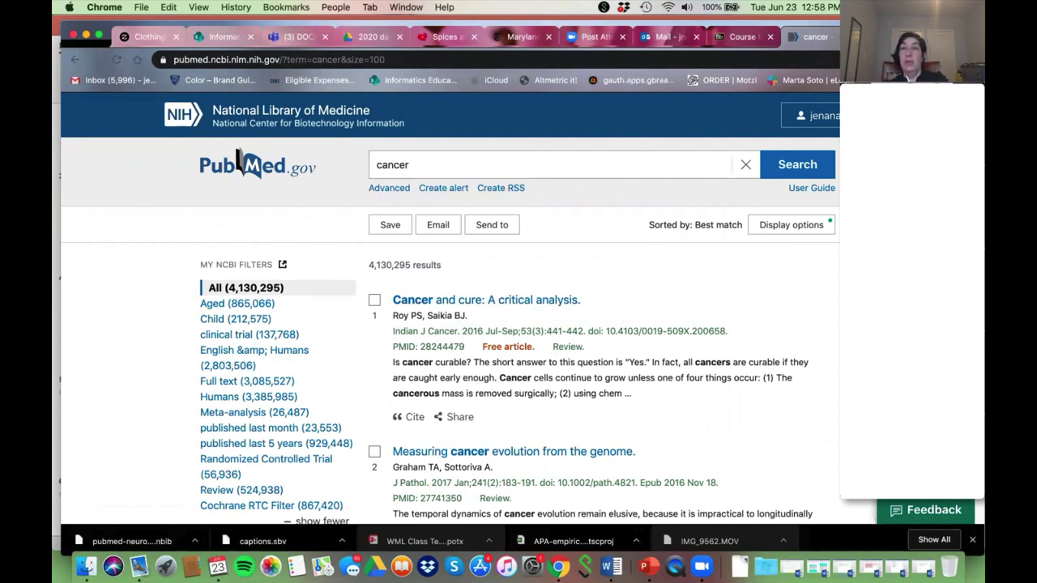
- In the Find It browser tab, search the web for "youtube welch medical library" and open the Welch Medical Library channel on YouTube
key("super+1")
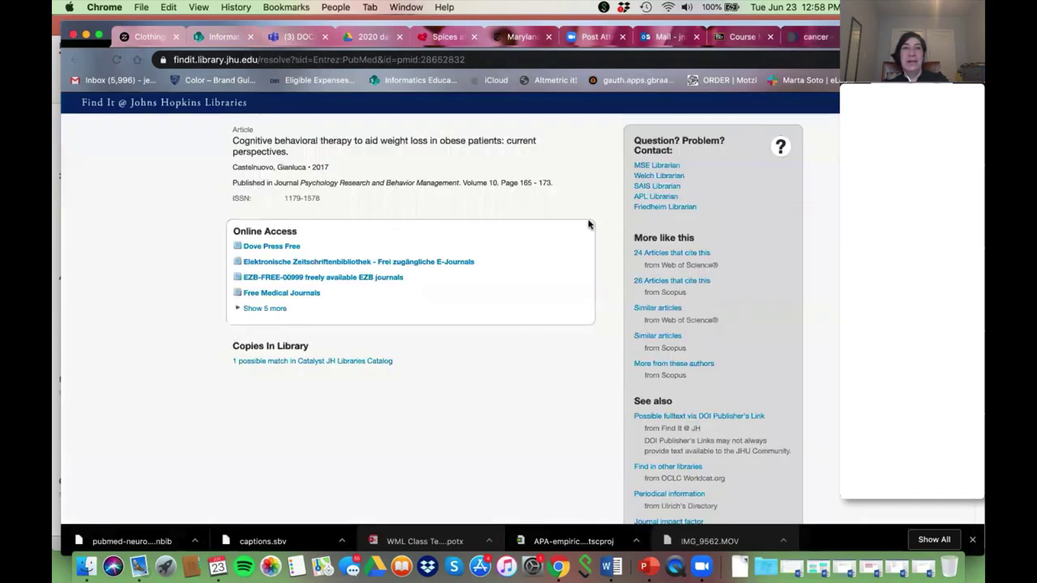
left_click(297, 56)
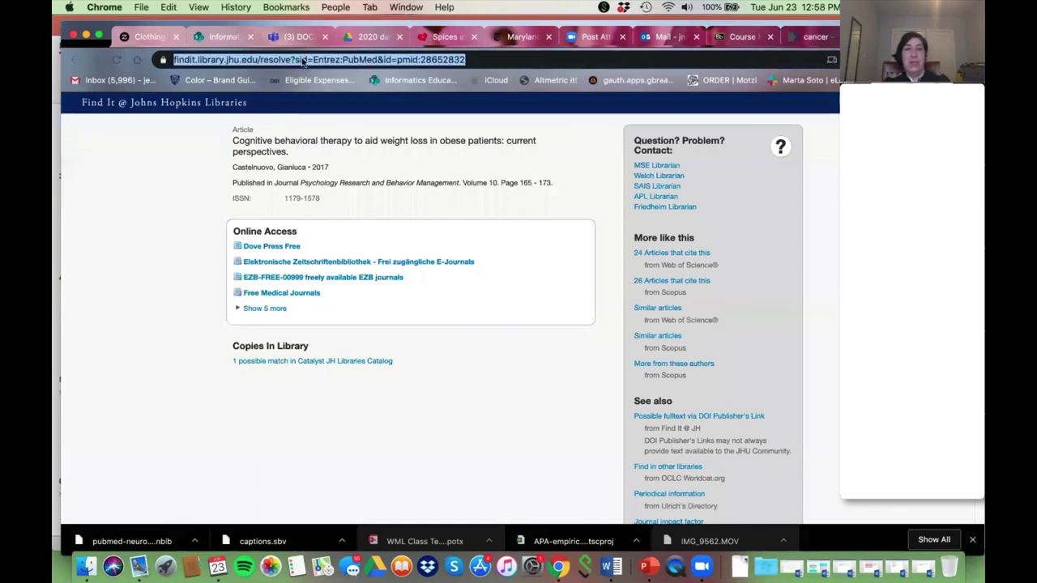
type("youtube")
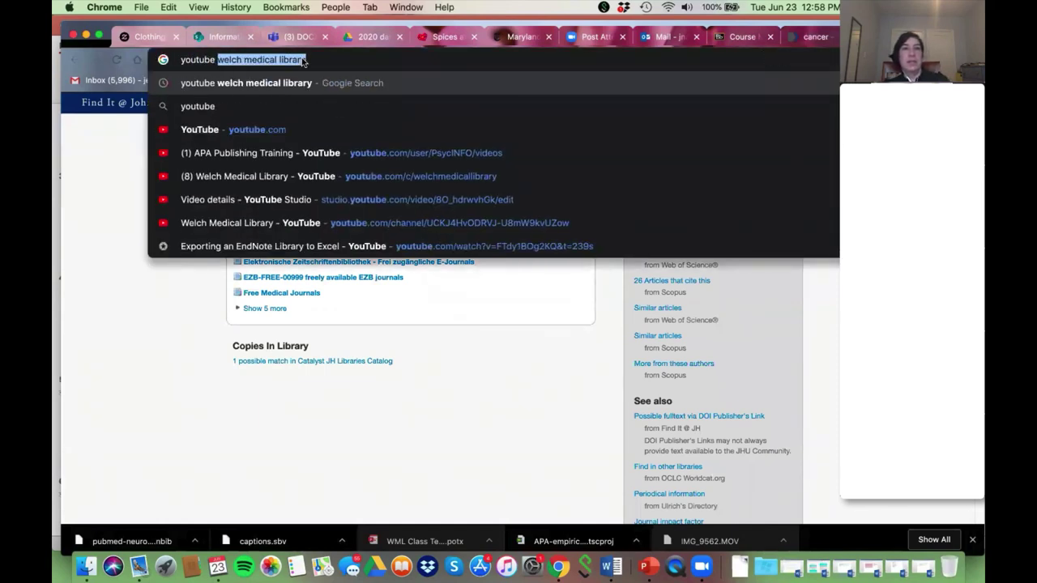
key("Return")
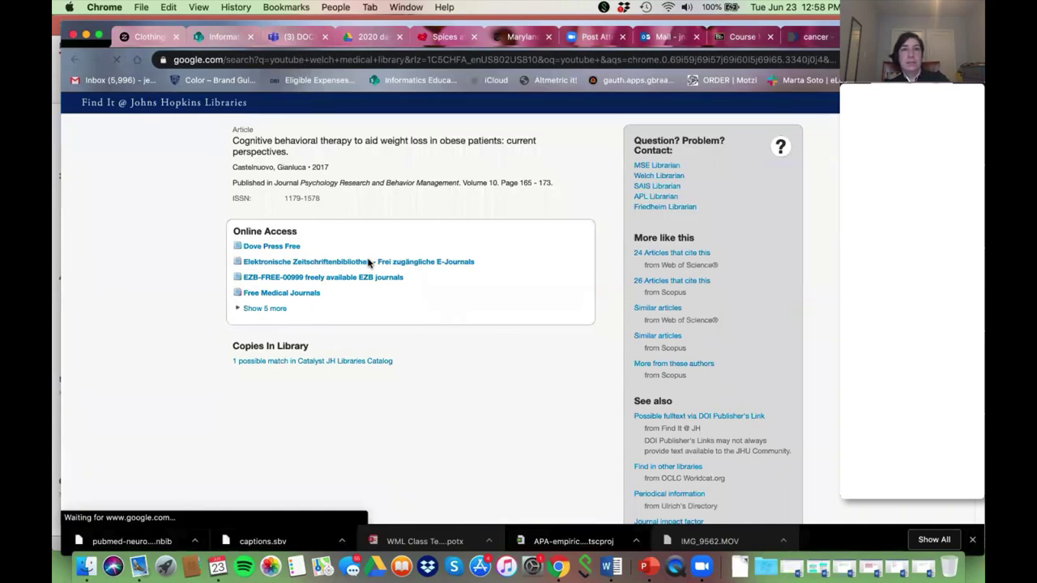
left_click(224, 217)
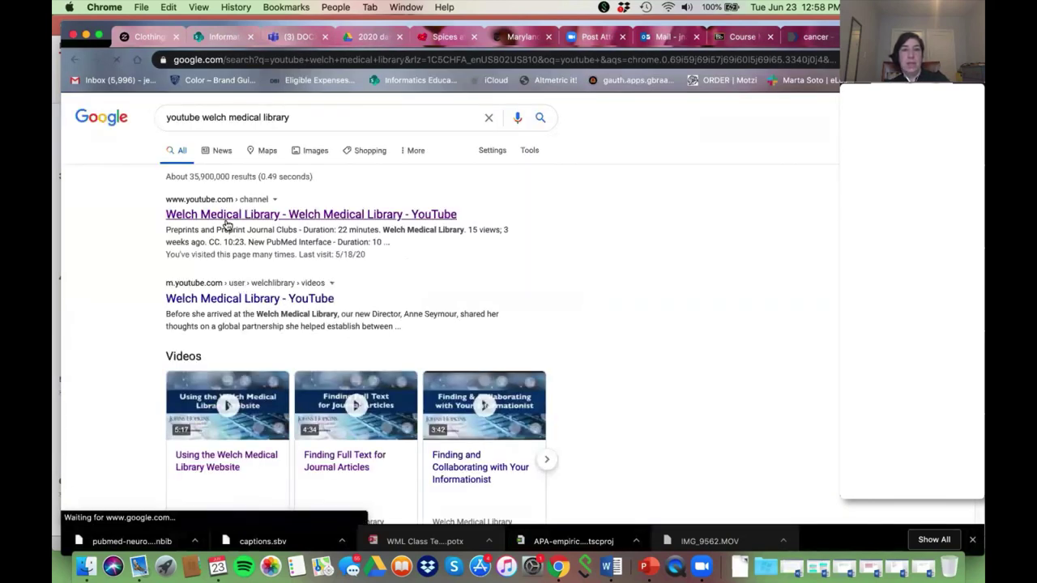